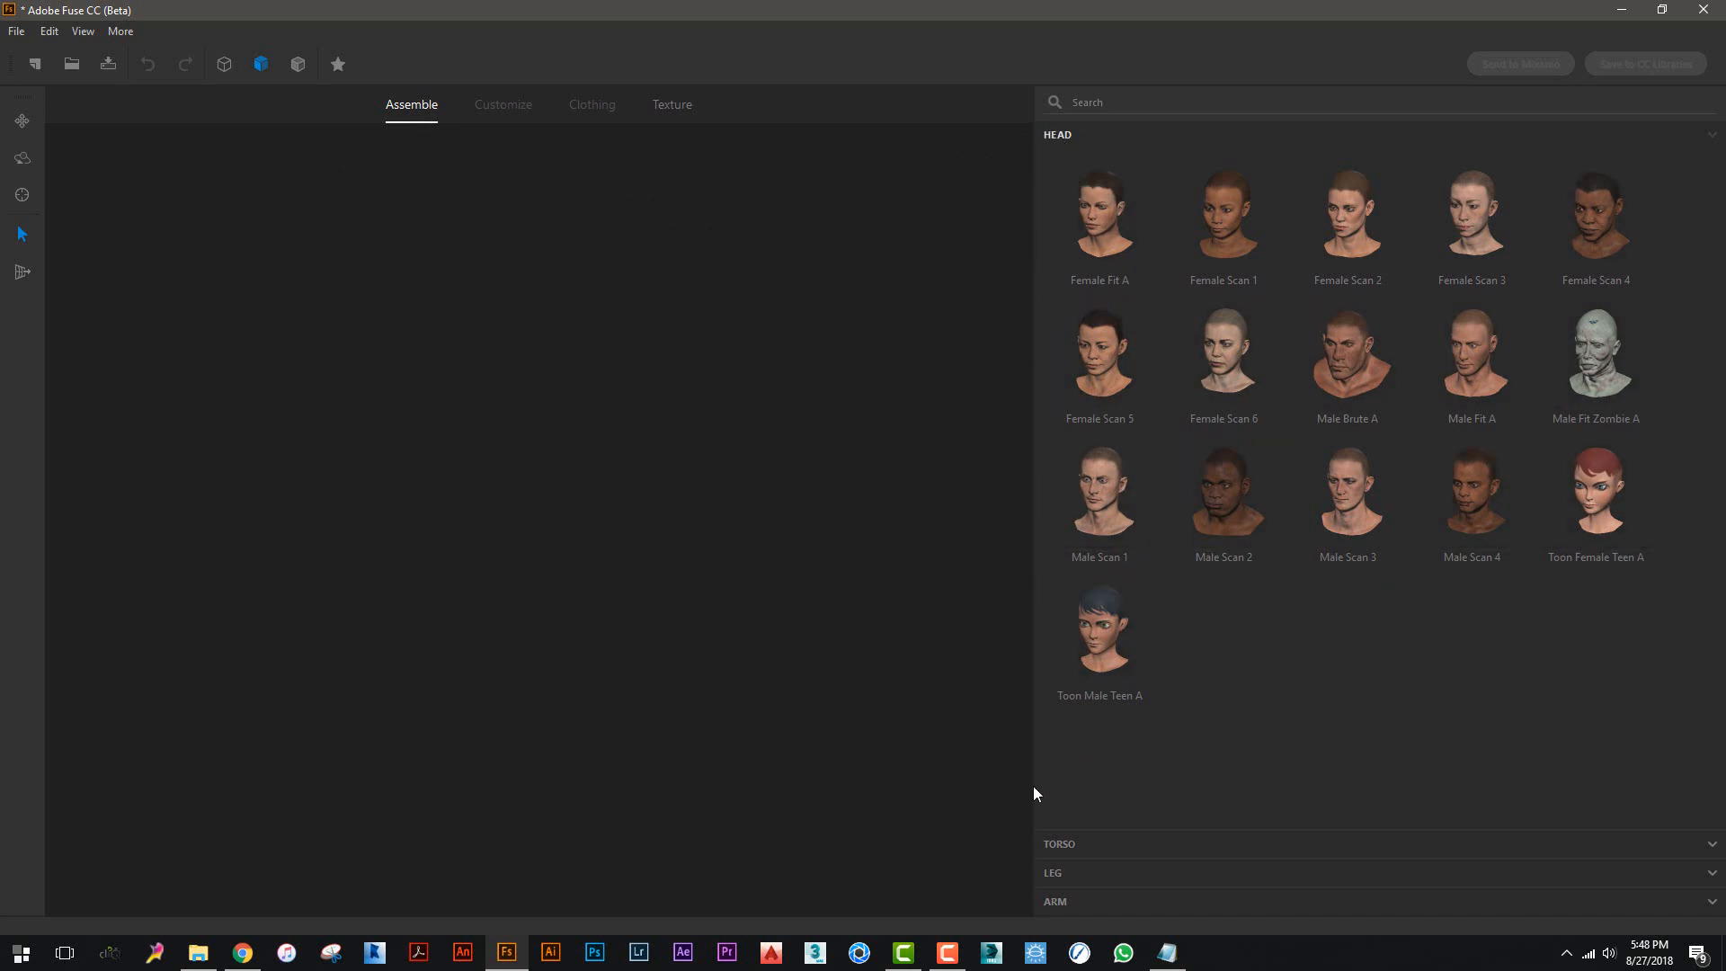
- Browse the available torso, leg and arm parts, and return to the head parts
click(1071, 850)
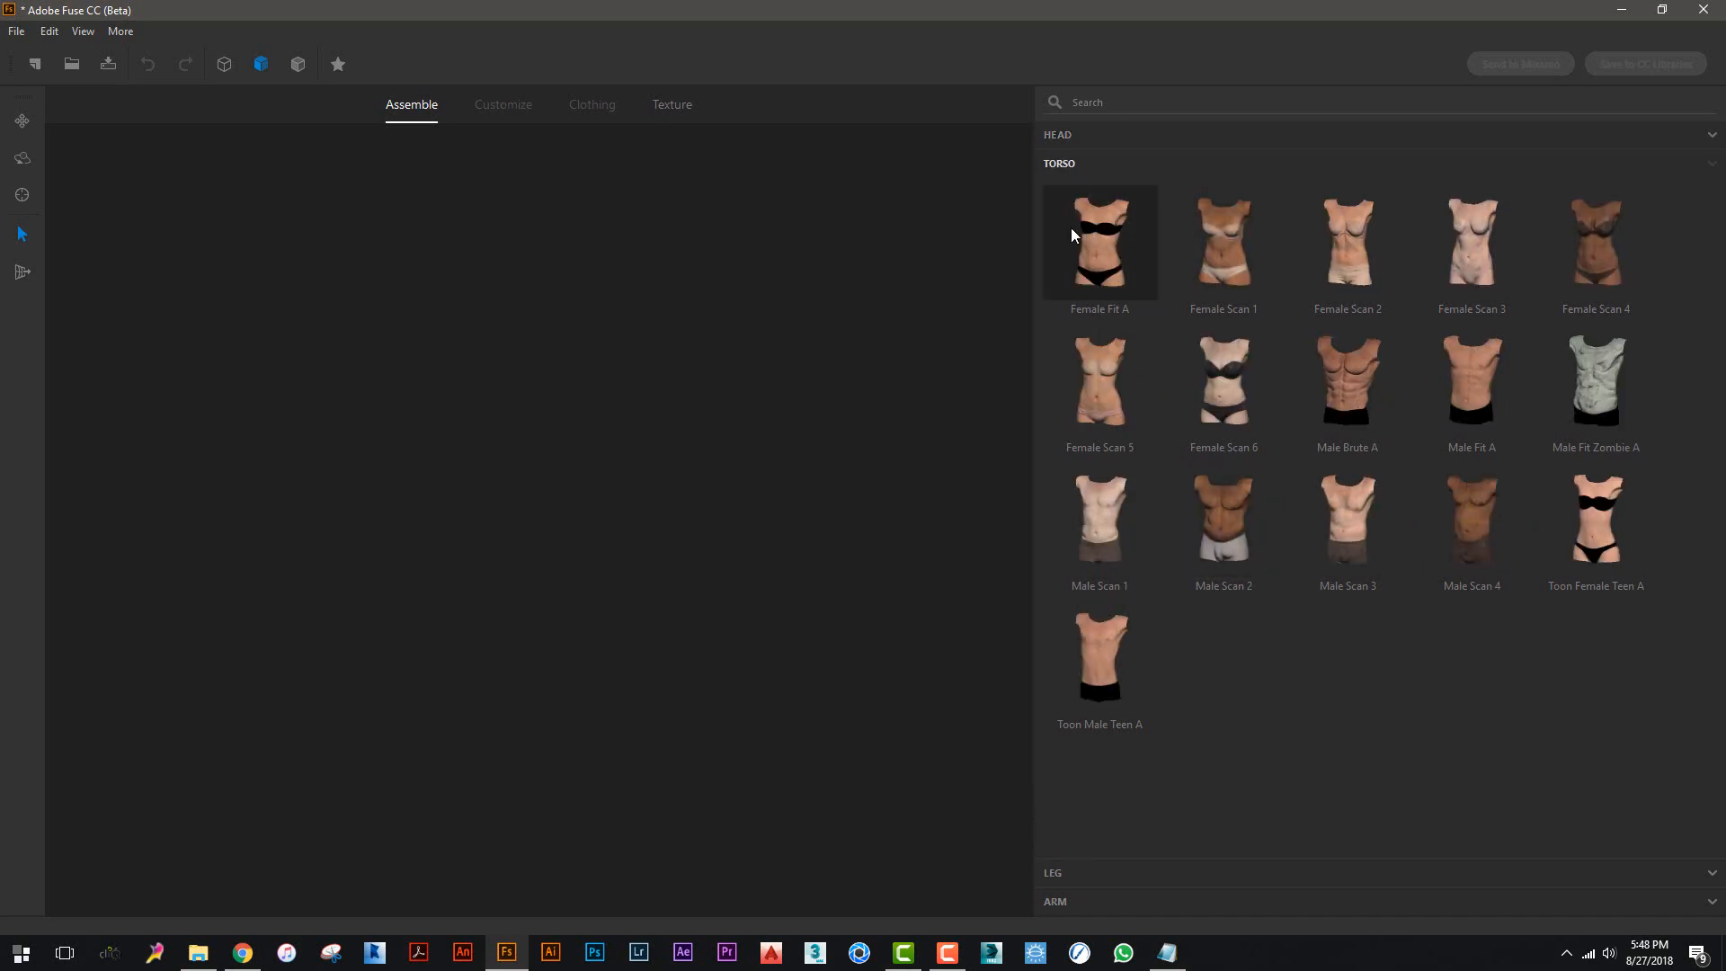
click(1081, 872)
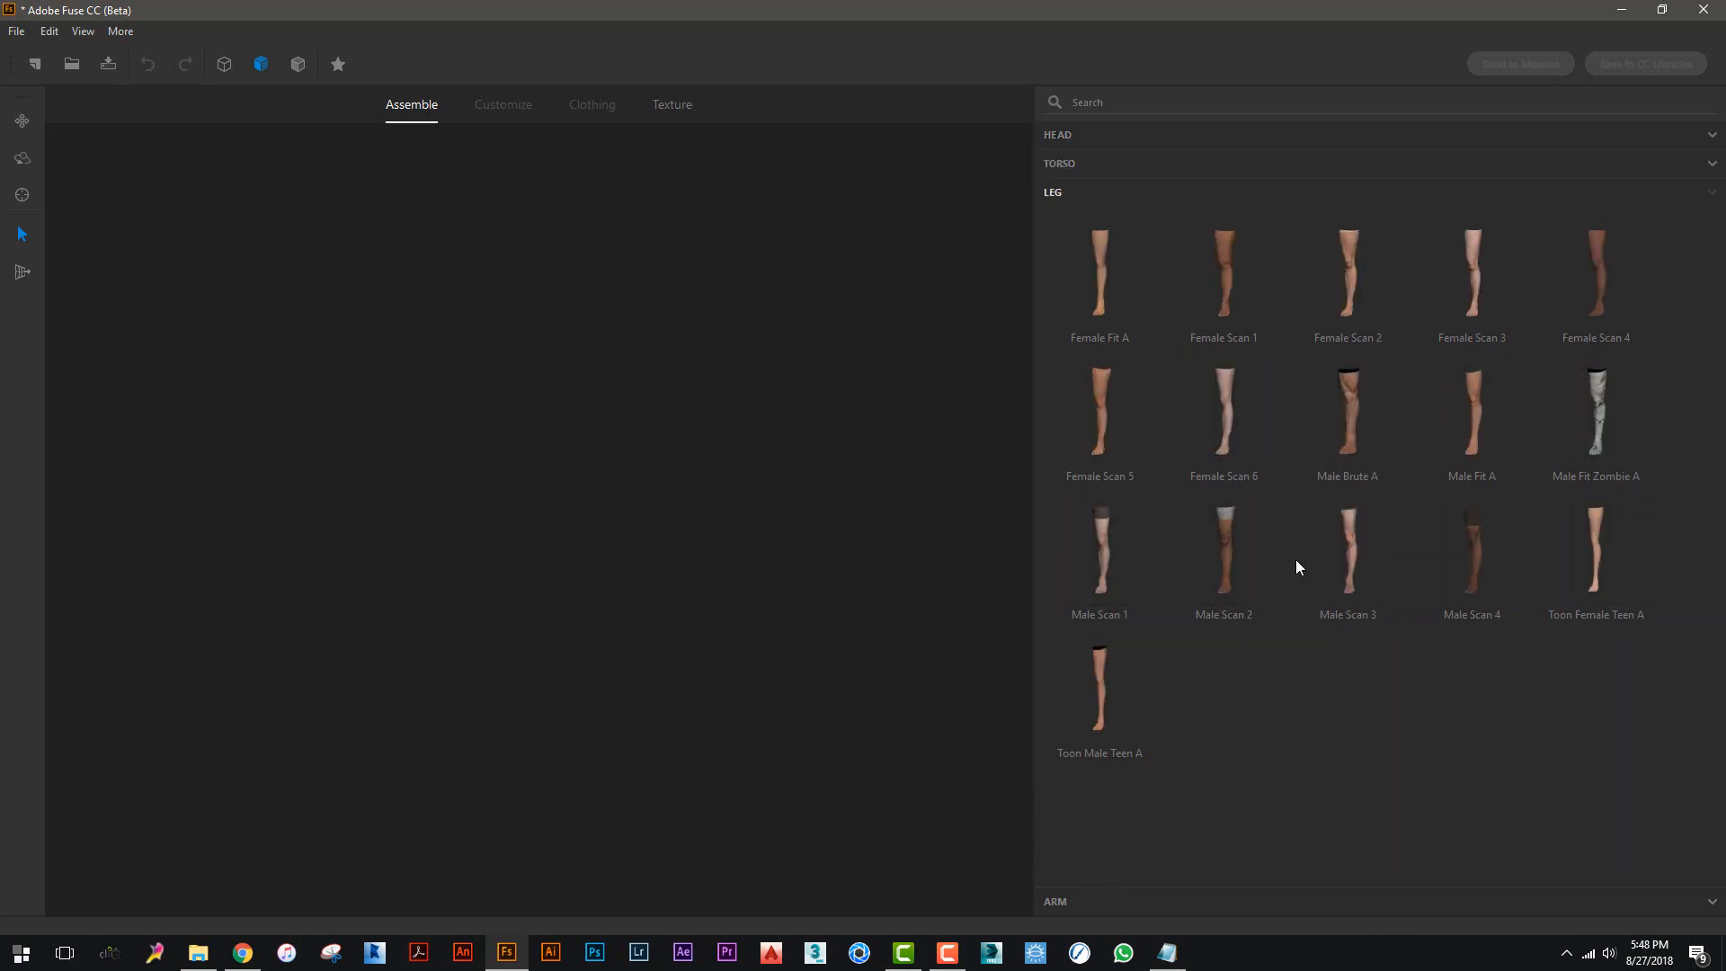
click(1082, 898)
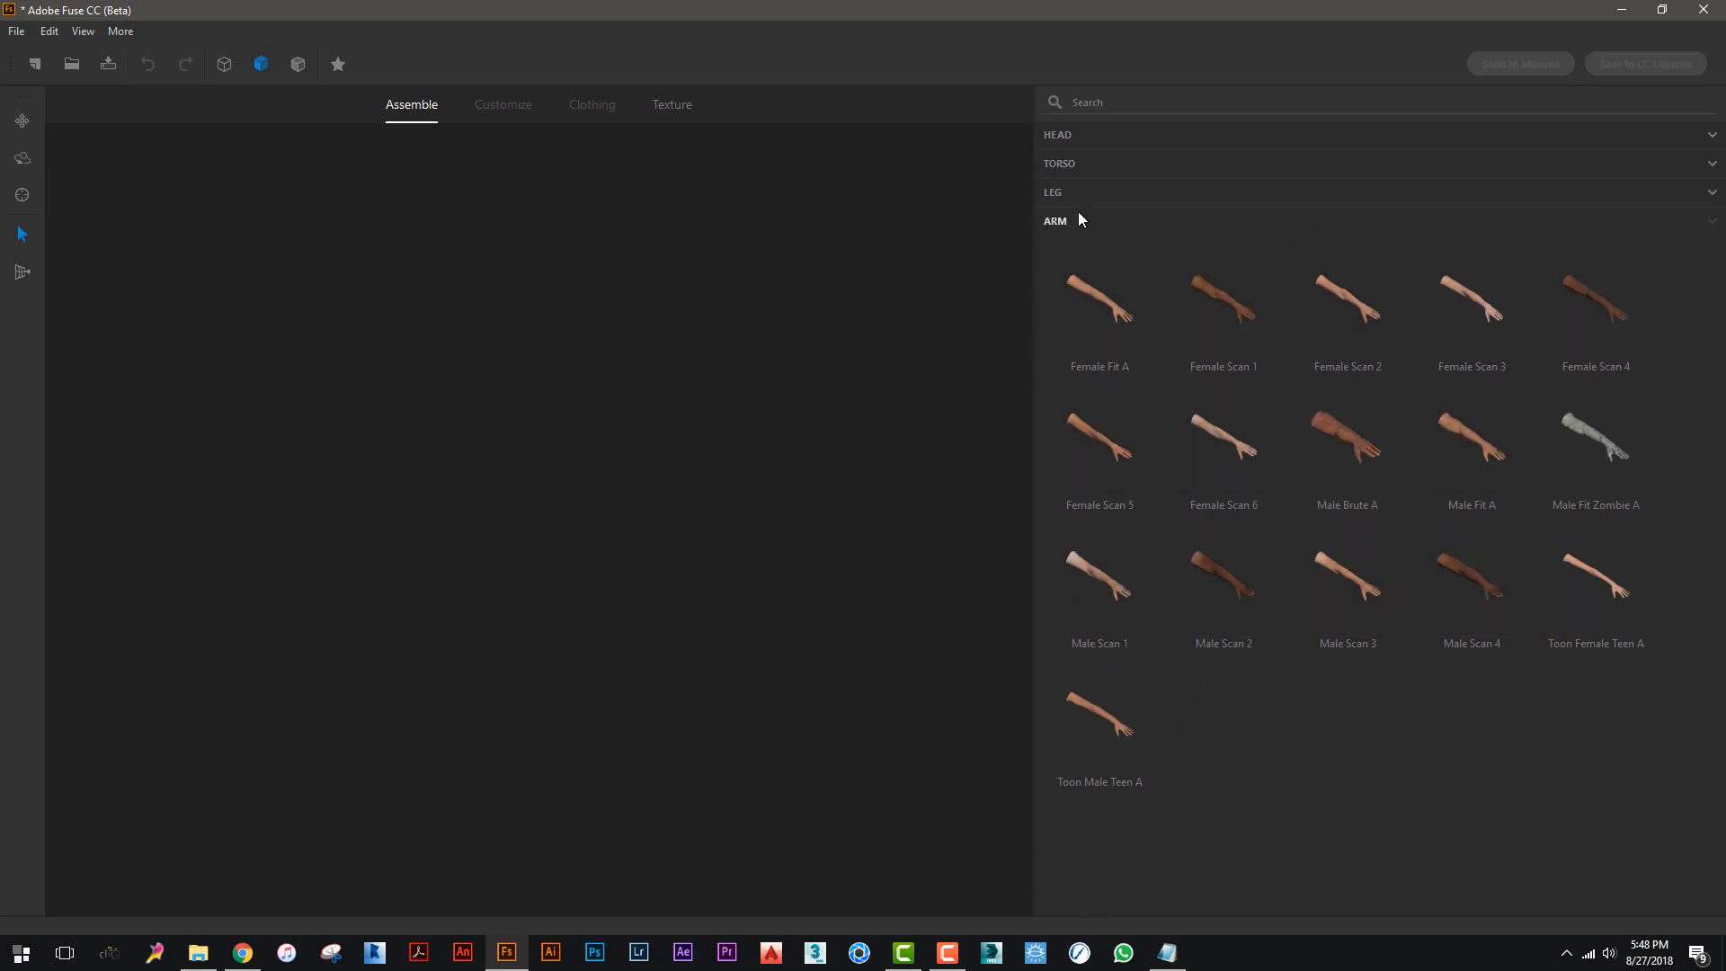
click(1060, 138)
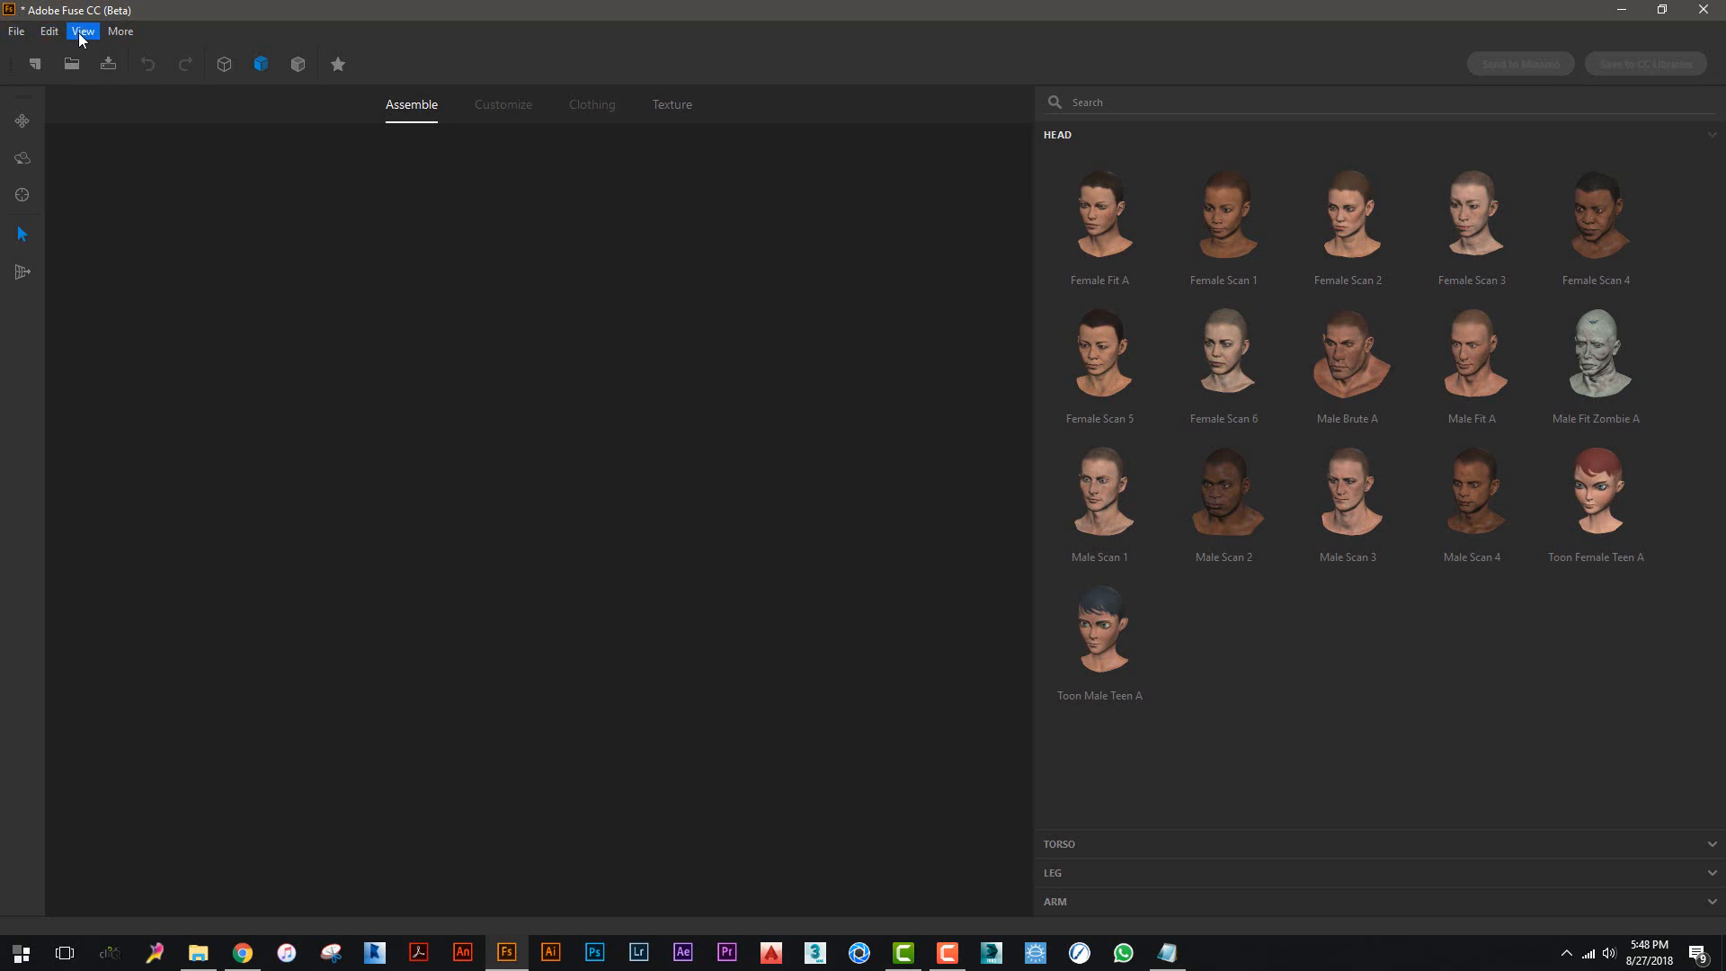
click(119, 34)
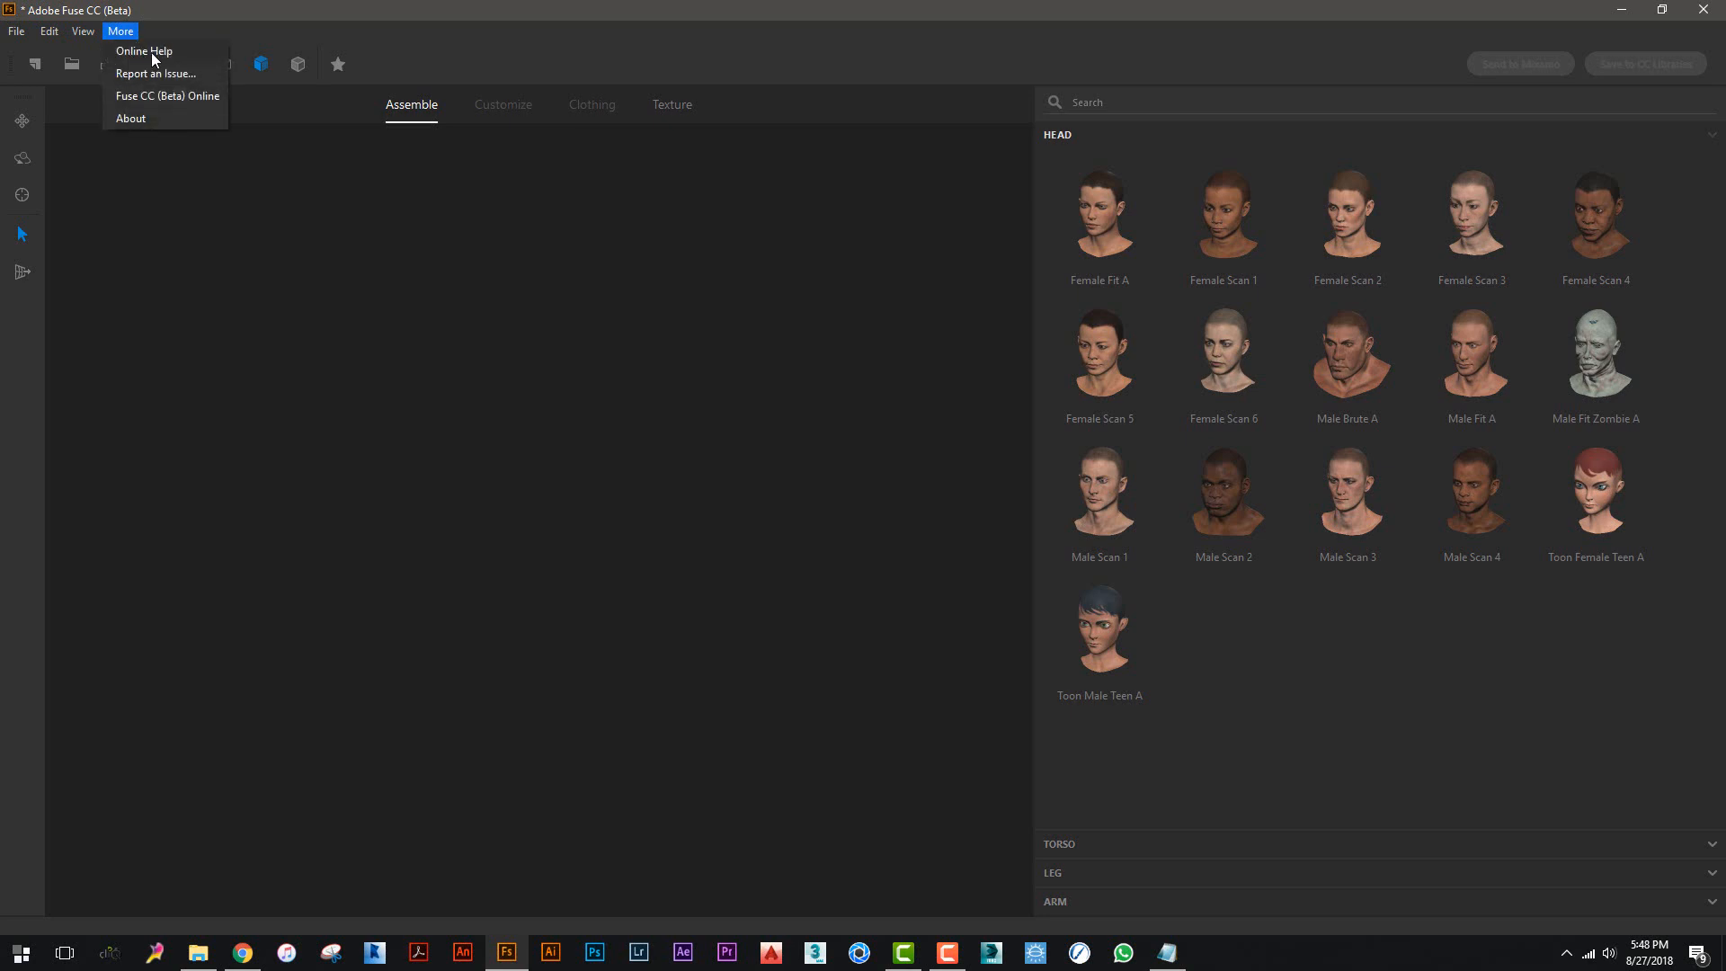
mouse_move(82, 31)
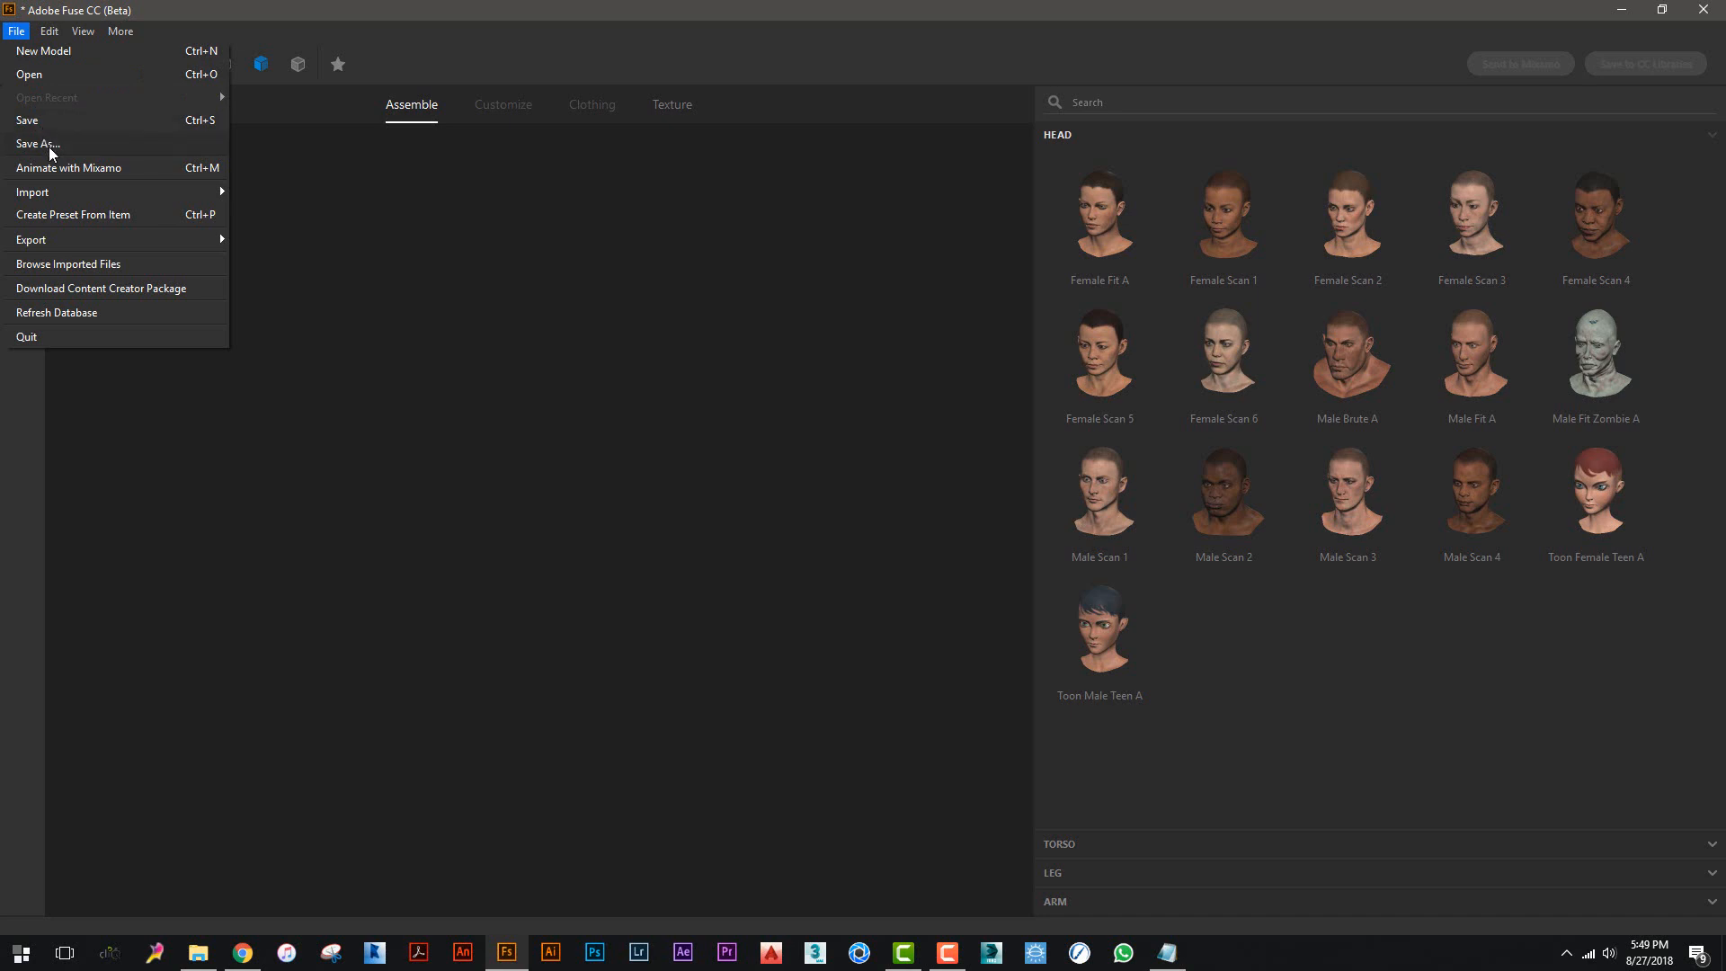
mouse_move(51, 197)
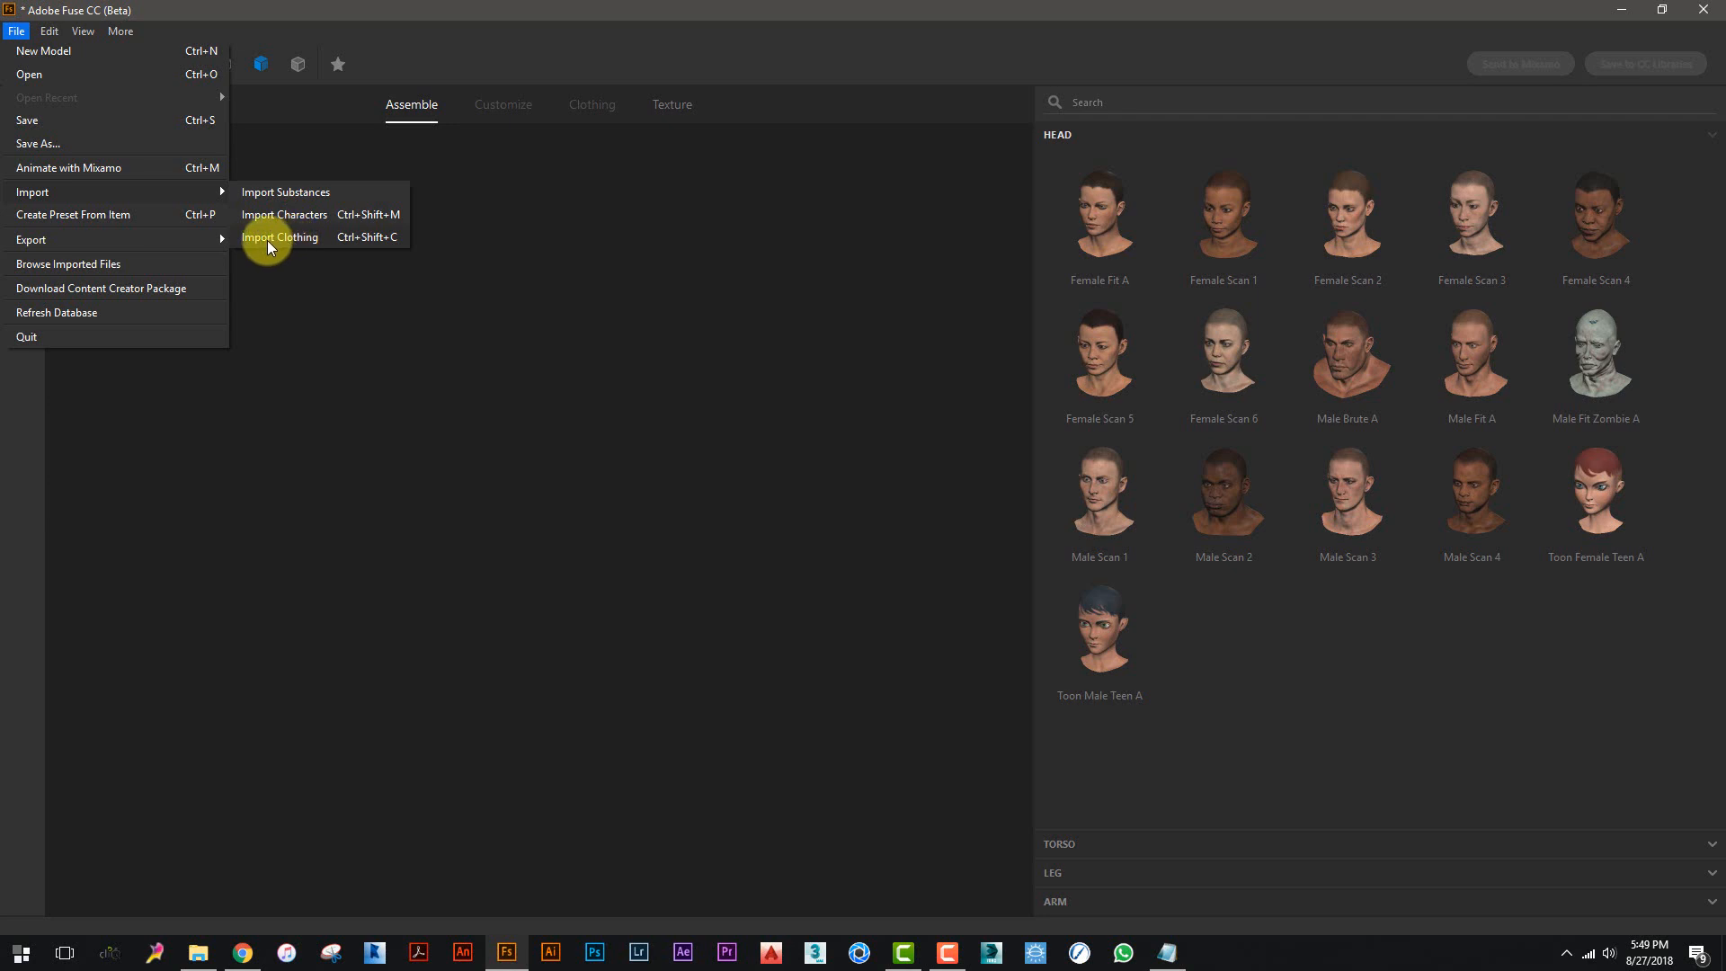
mouse_move(79, 235)
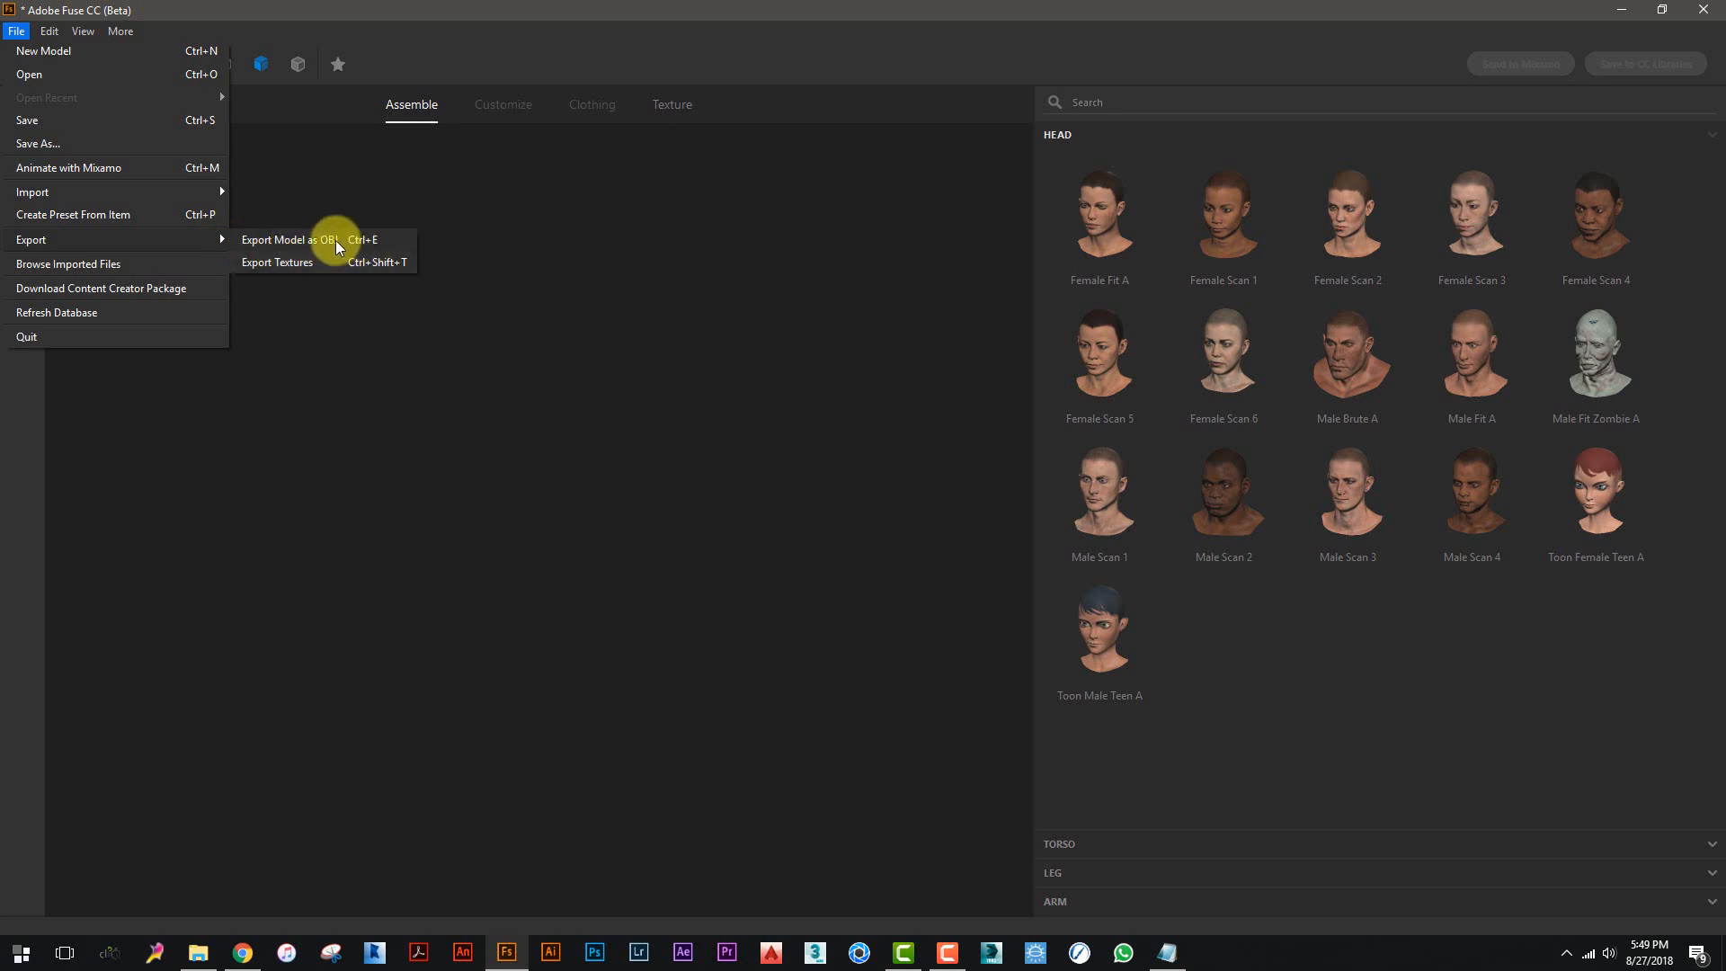
click(959, 7)
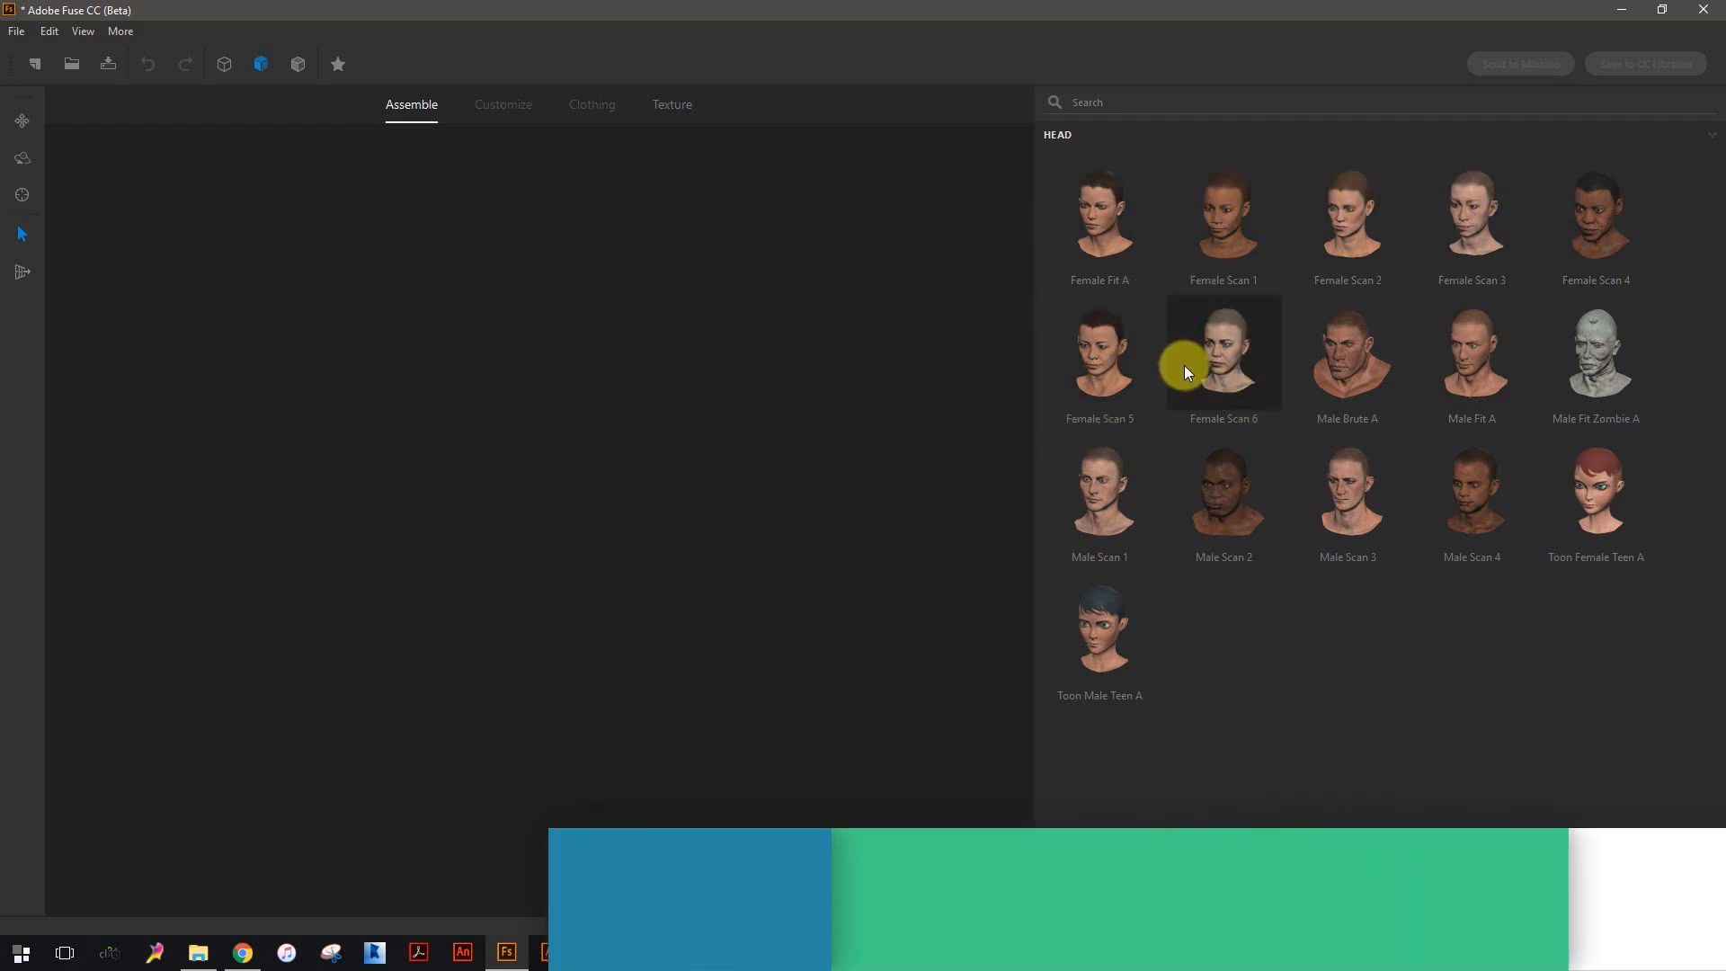
- Start the character with the Female Scan 6 head, and undo a trial of the Female Fit A torso
click(1232, 351)
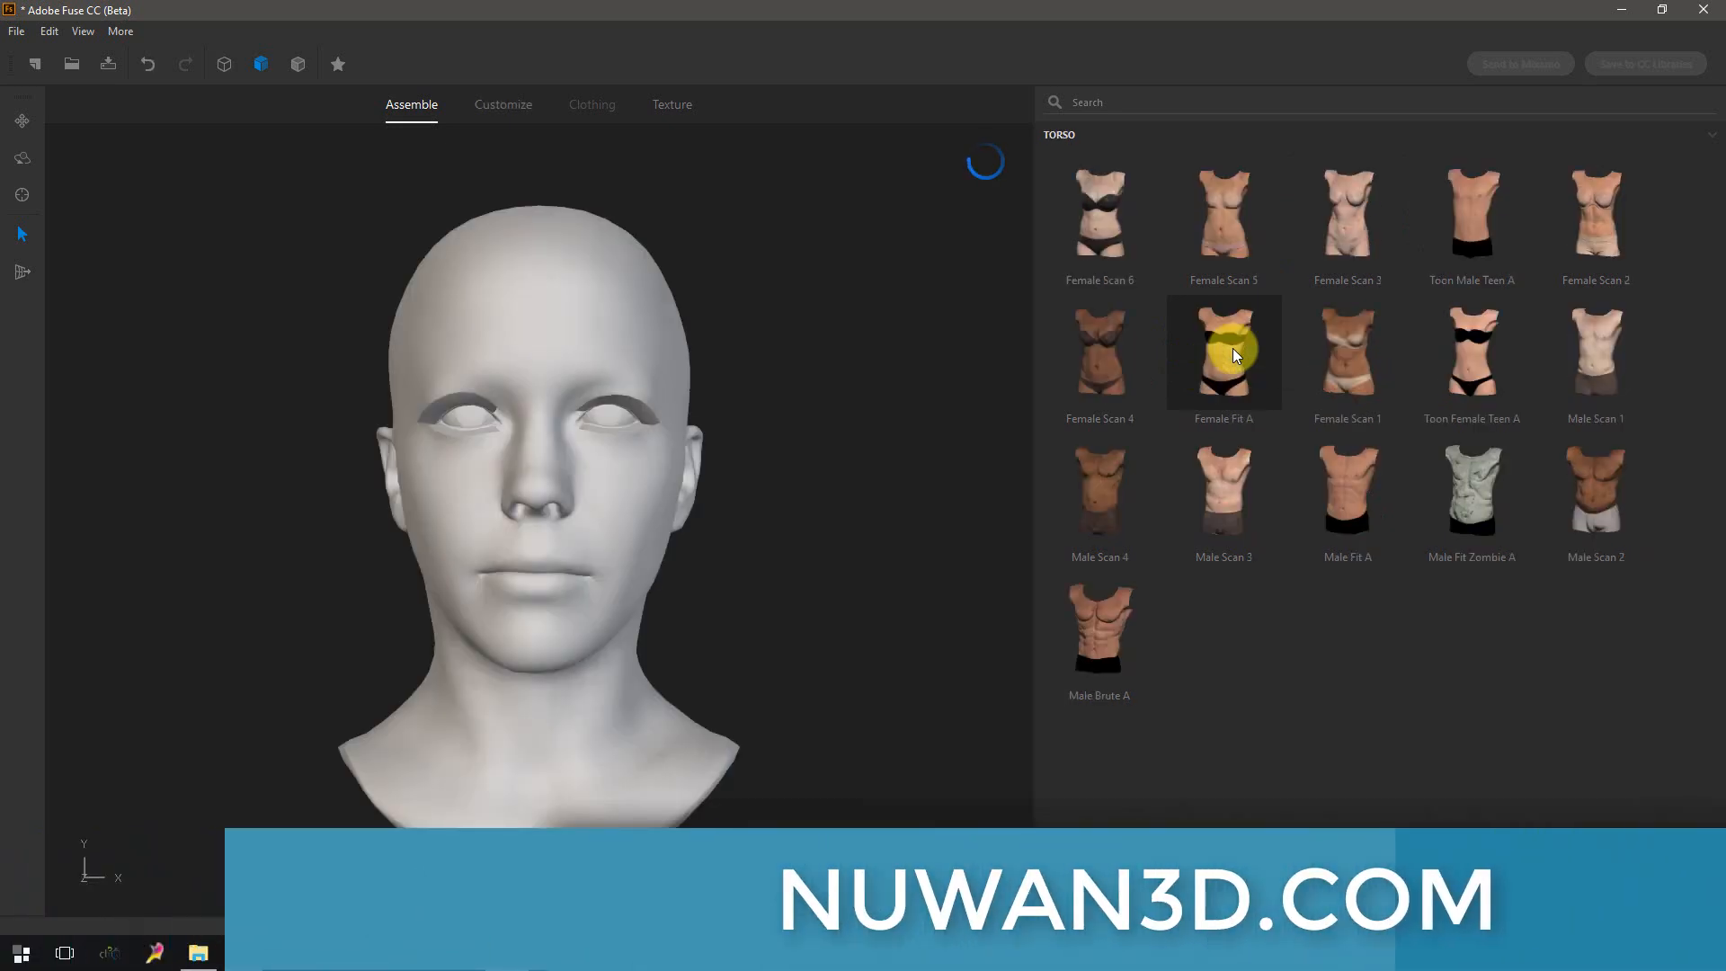
click(1233, 348)
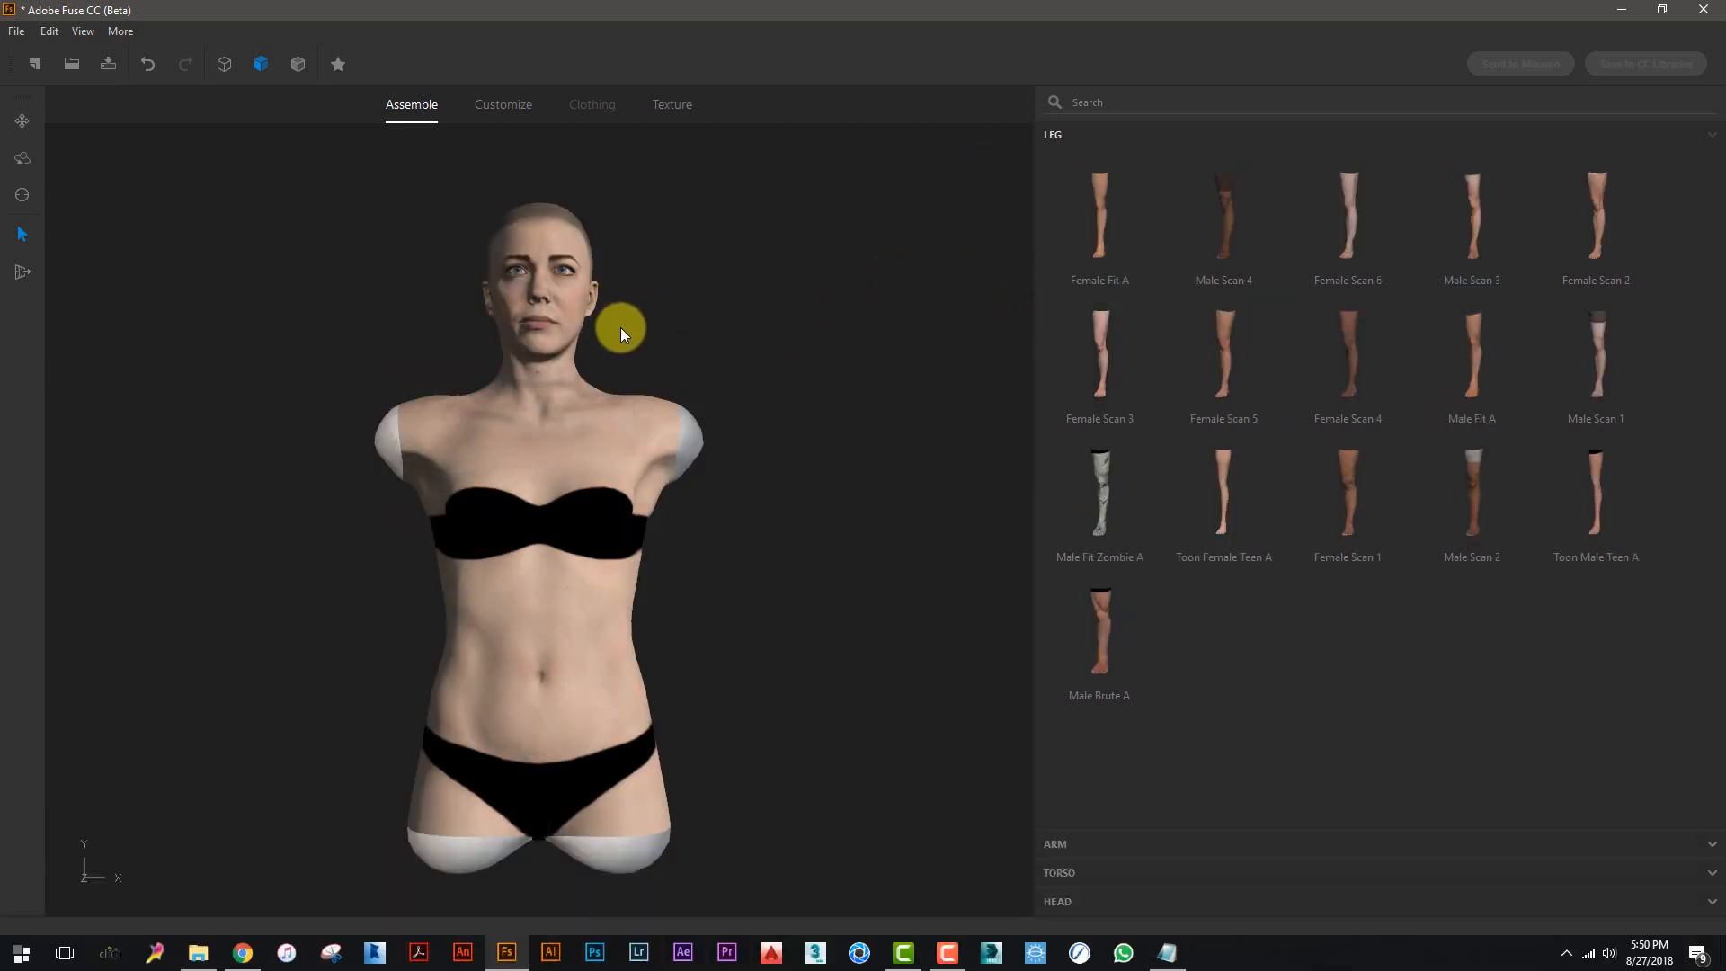
key(ctrl+z)
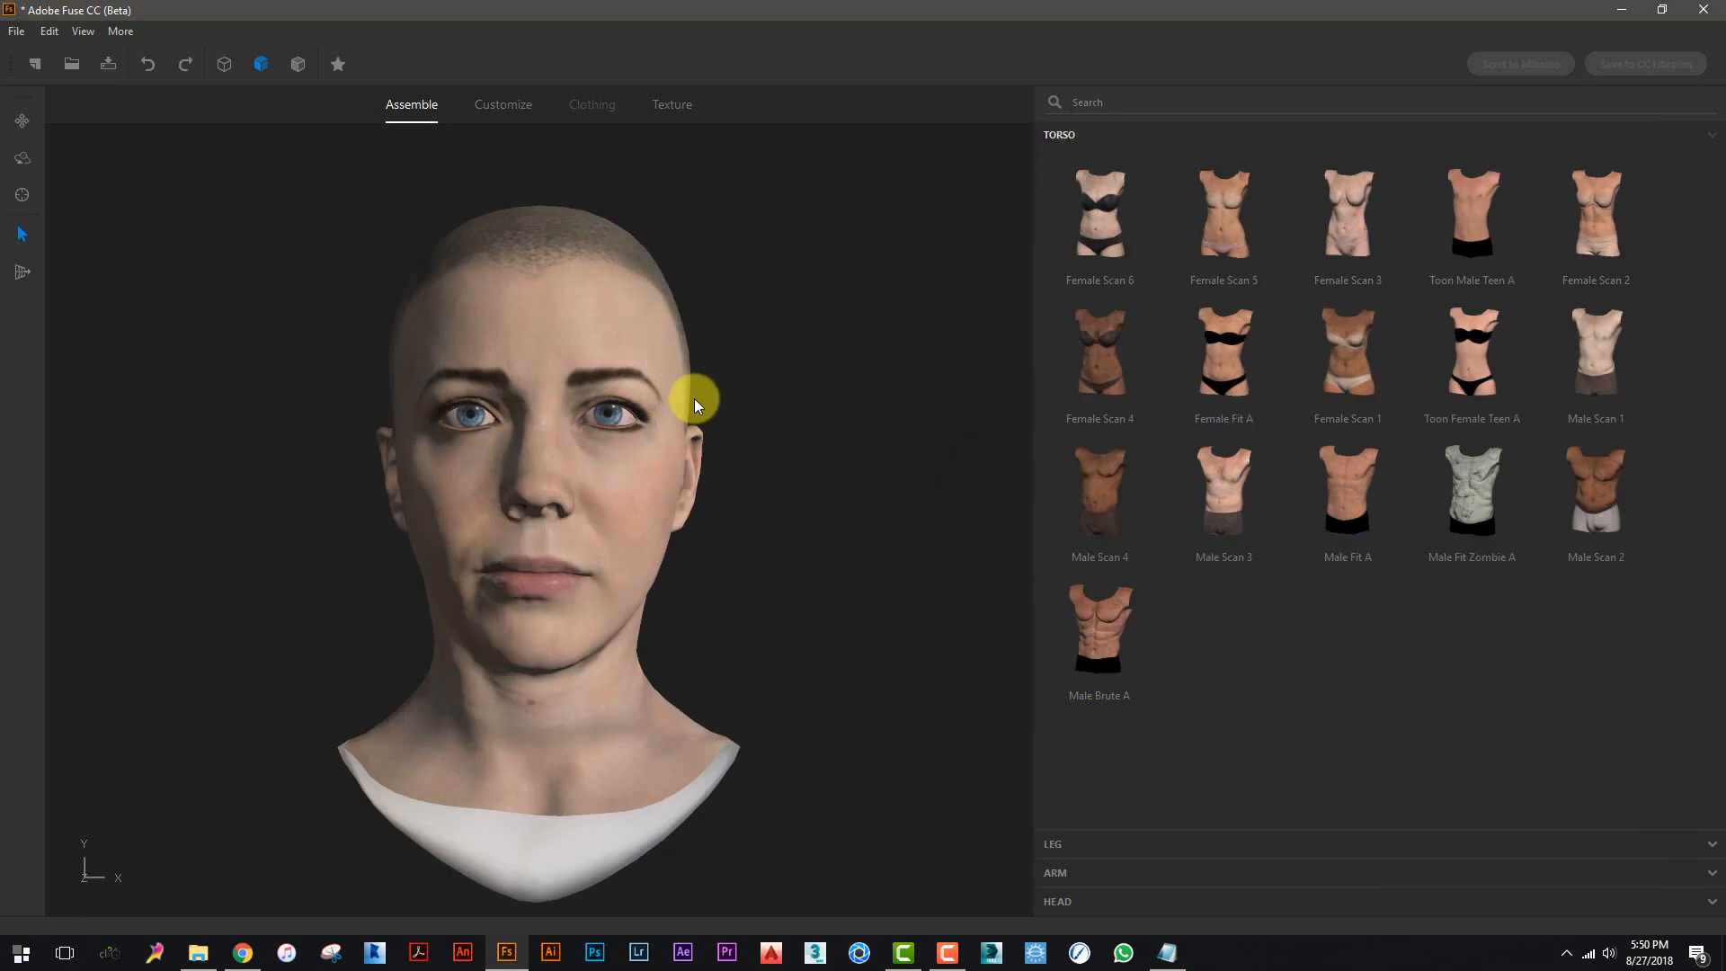
- Examine the head up close and from different angles, and reframe it in the view
right_drag(694, 398, 681, 622)
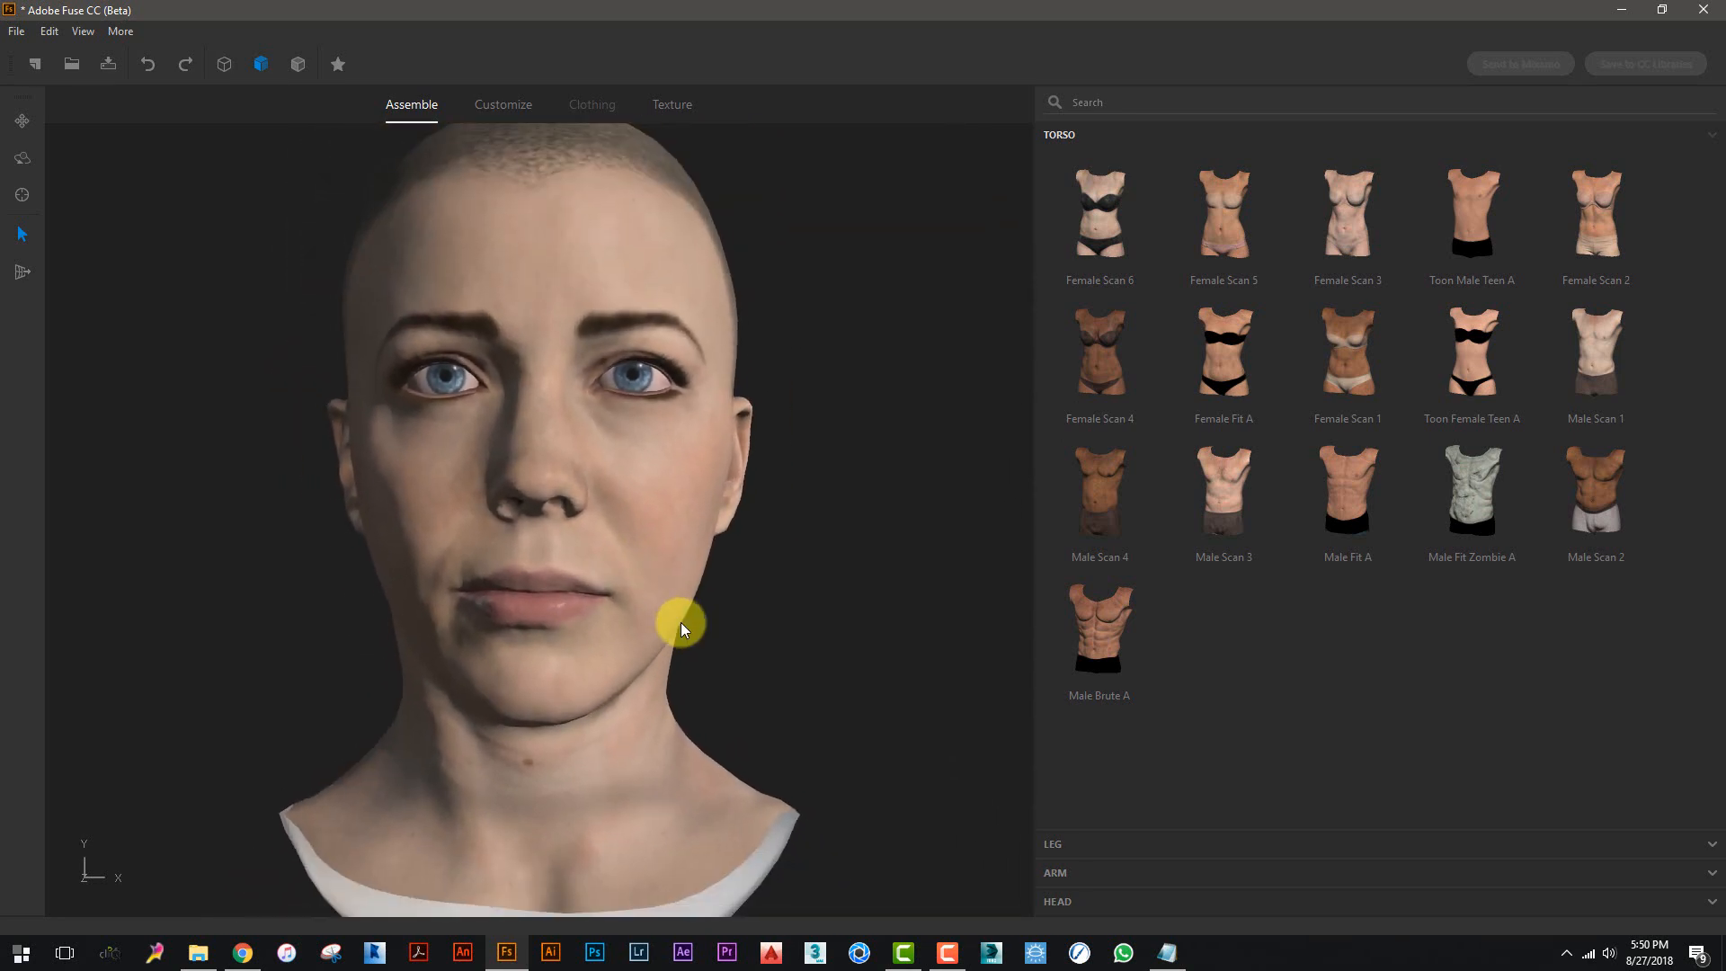
click(27, 159)
mouse_move(801, 354)
mouse_down()
mouse_move(203, 404)
mouse_move(501, 462)
mouse_move(832, 385)
mouse_move(800, 360)
mouse_up()
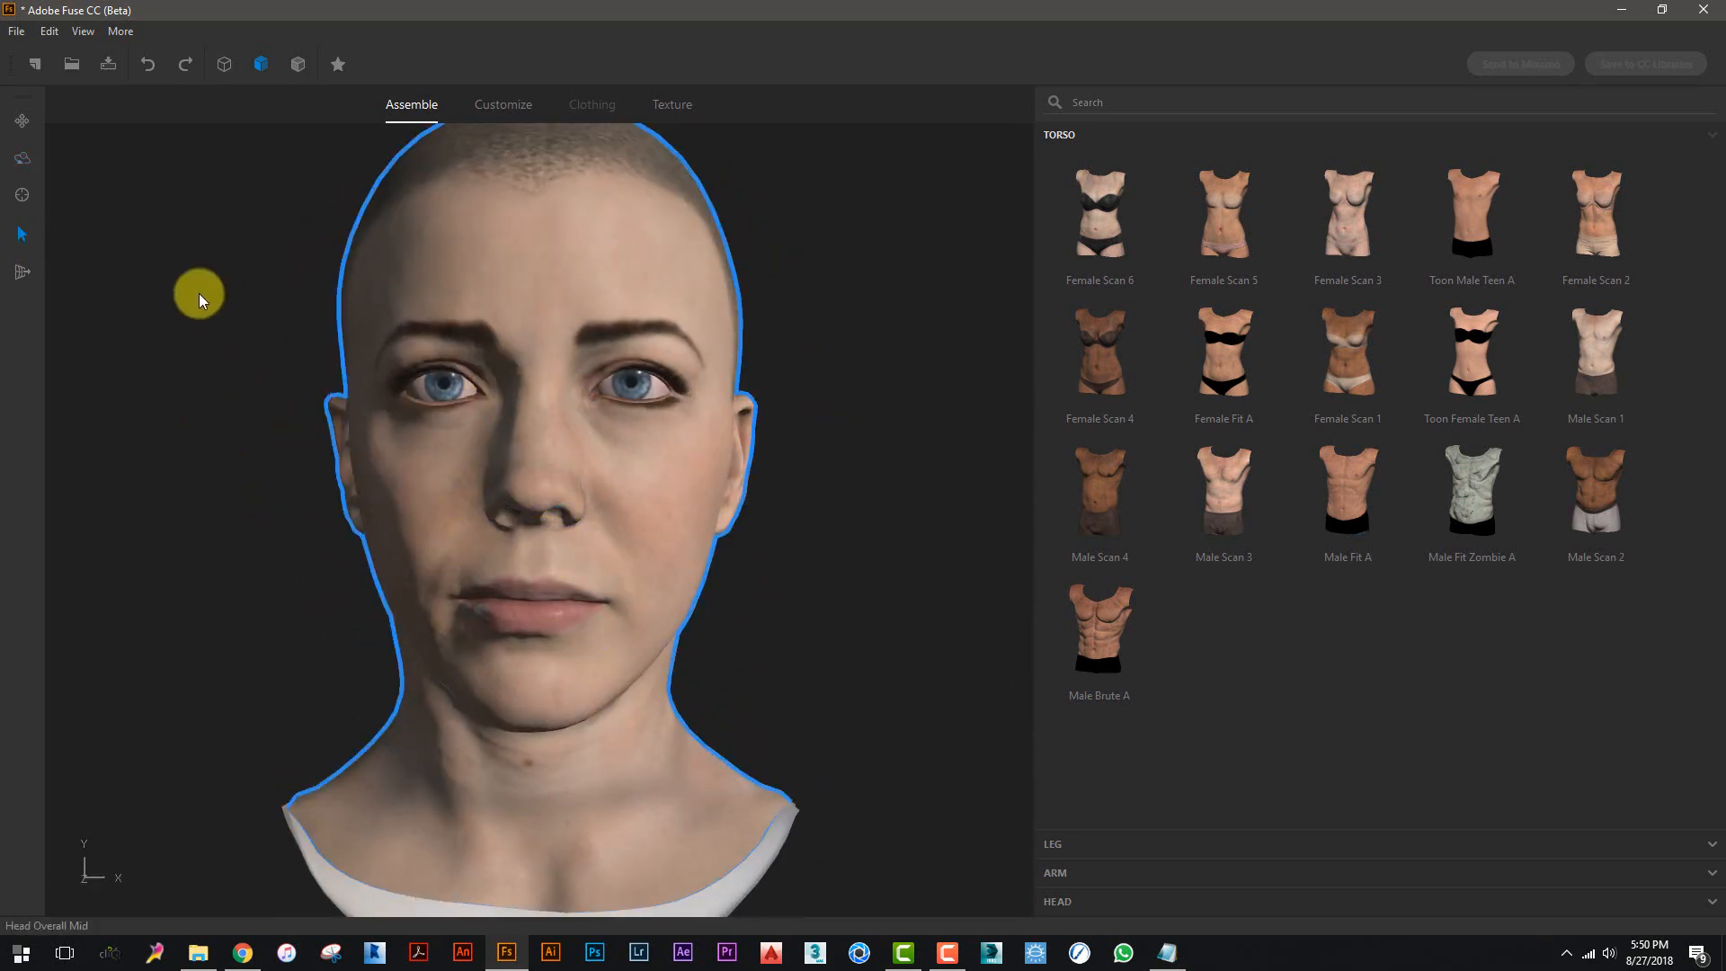
click(23, 196)
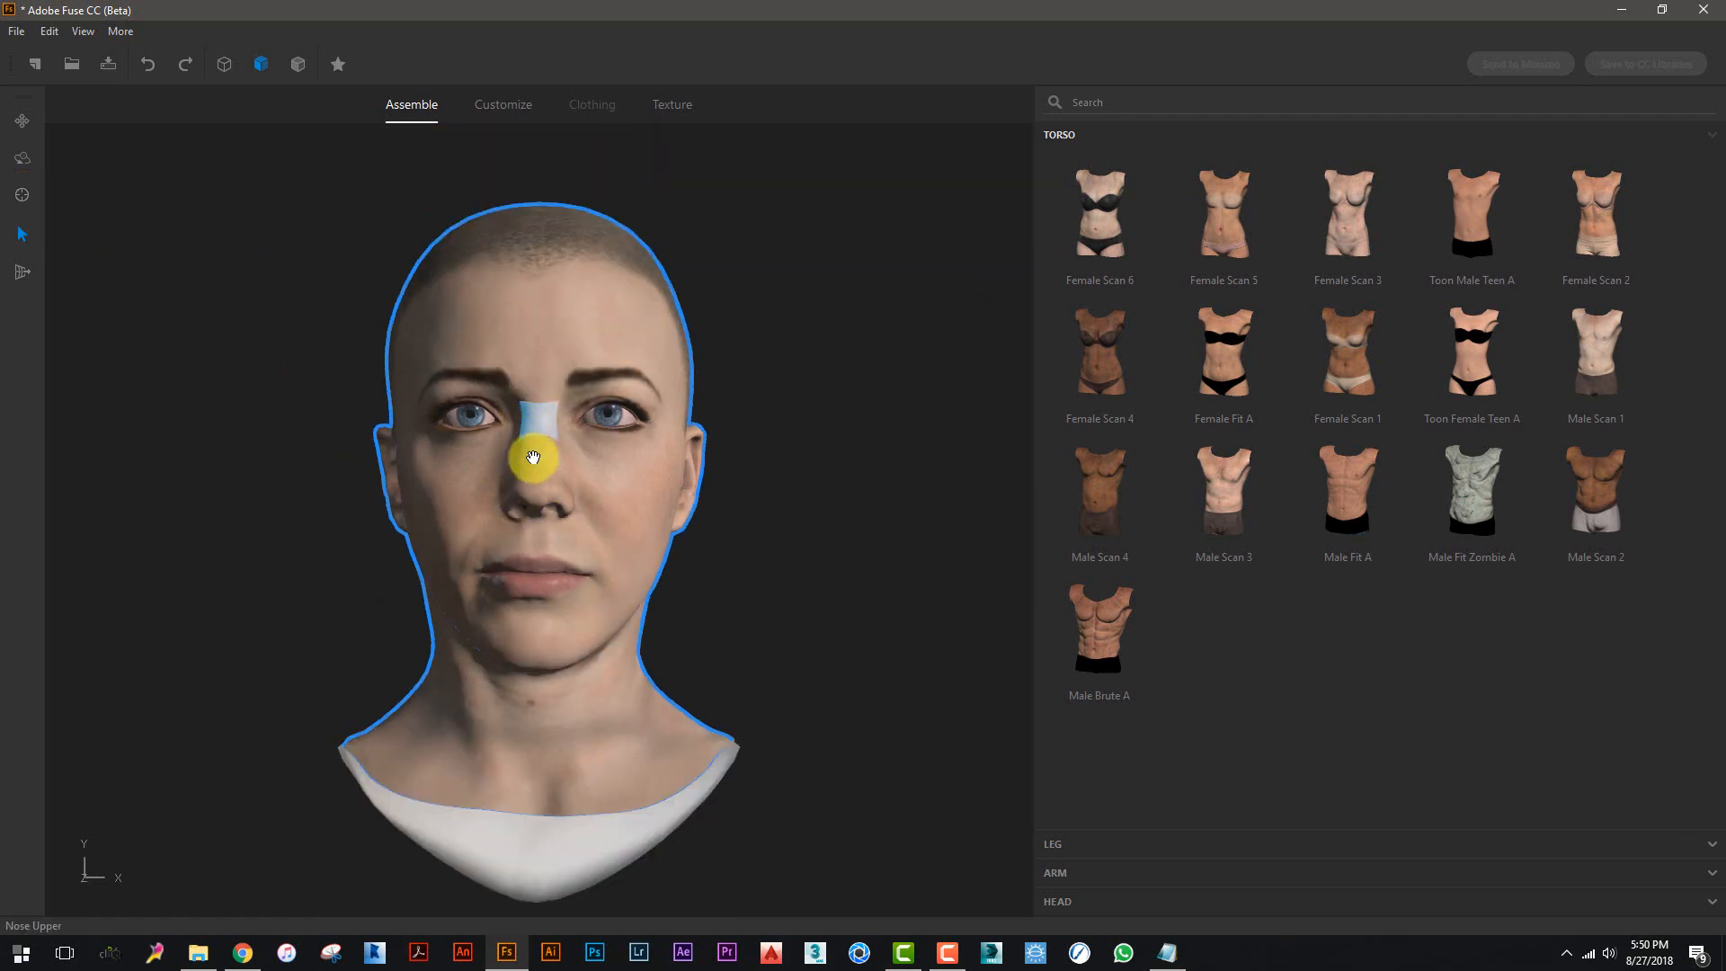
click(27, 162)
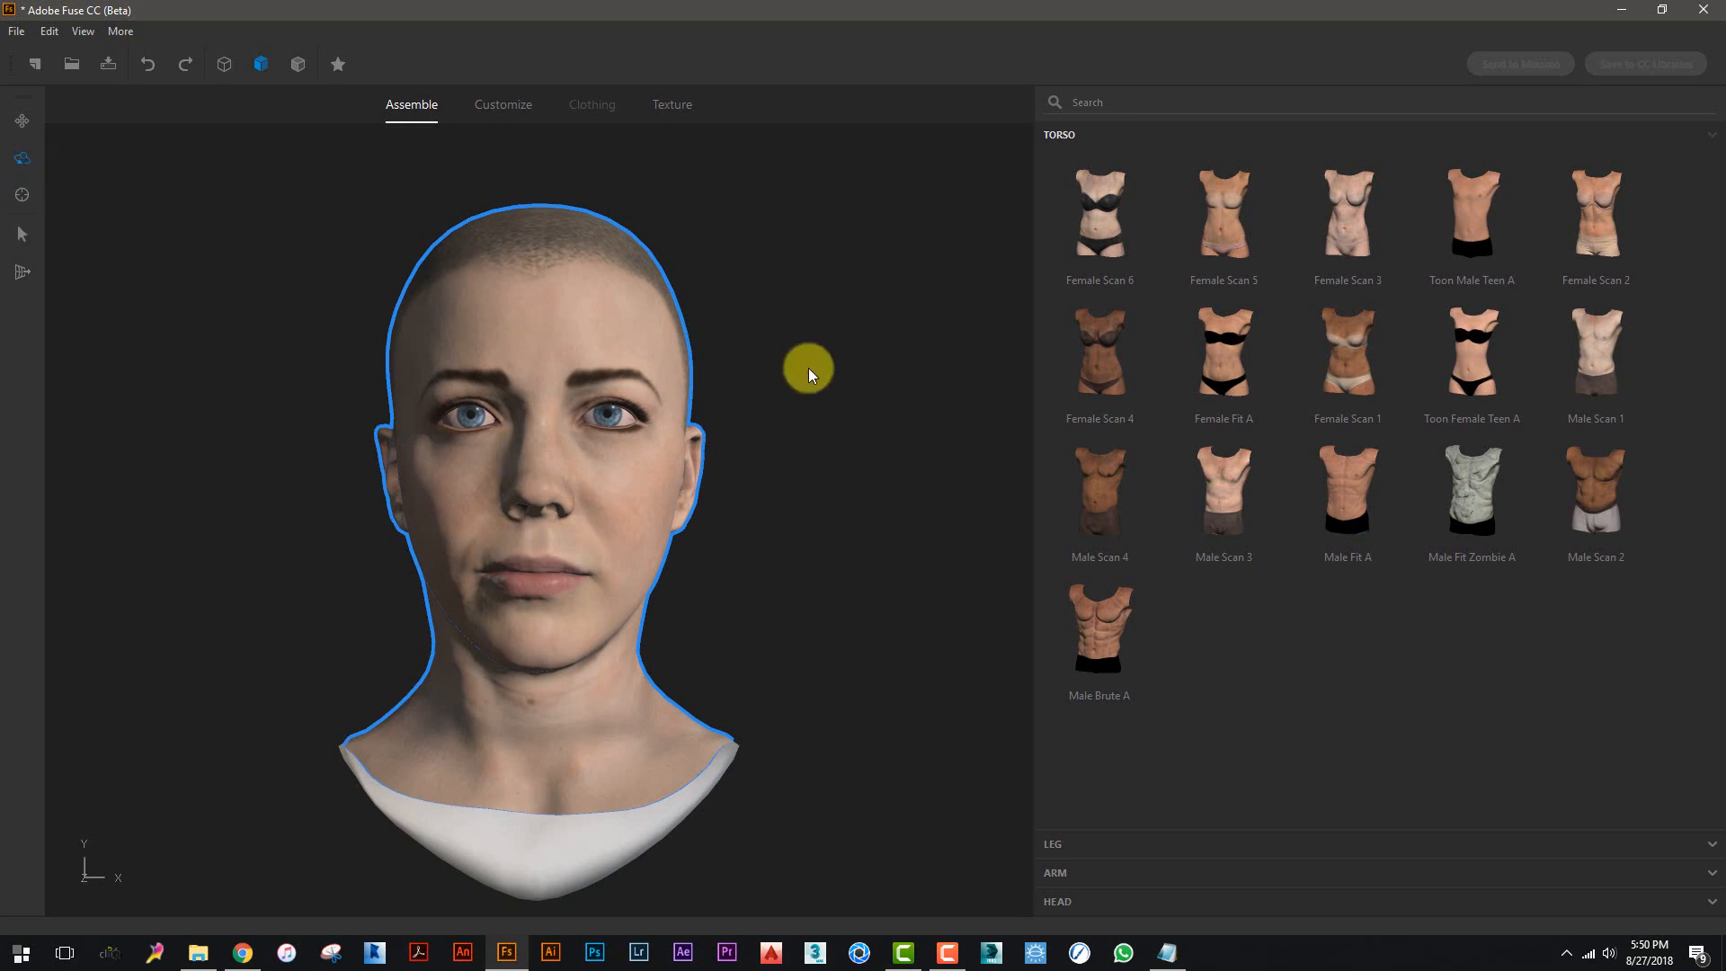
drag(801, 366, 687, 375)
click(22, 197)
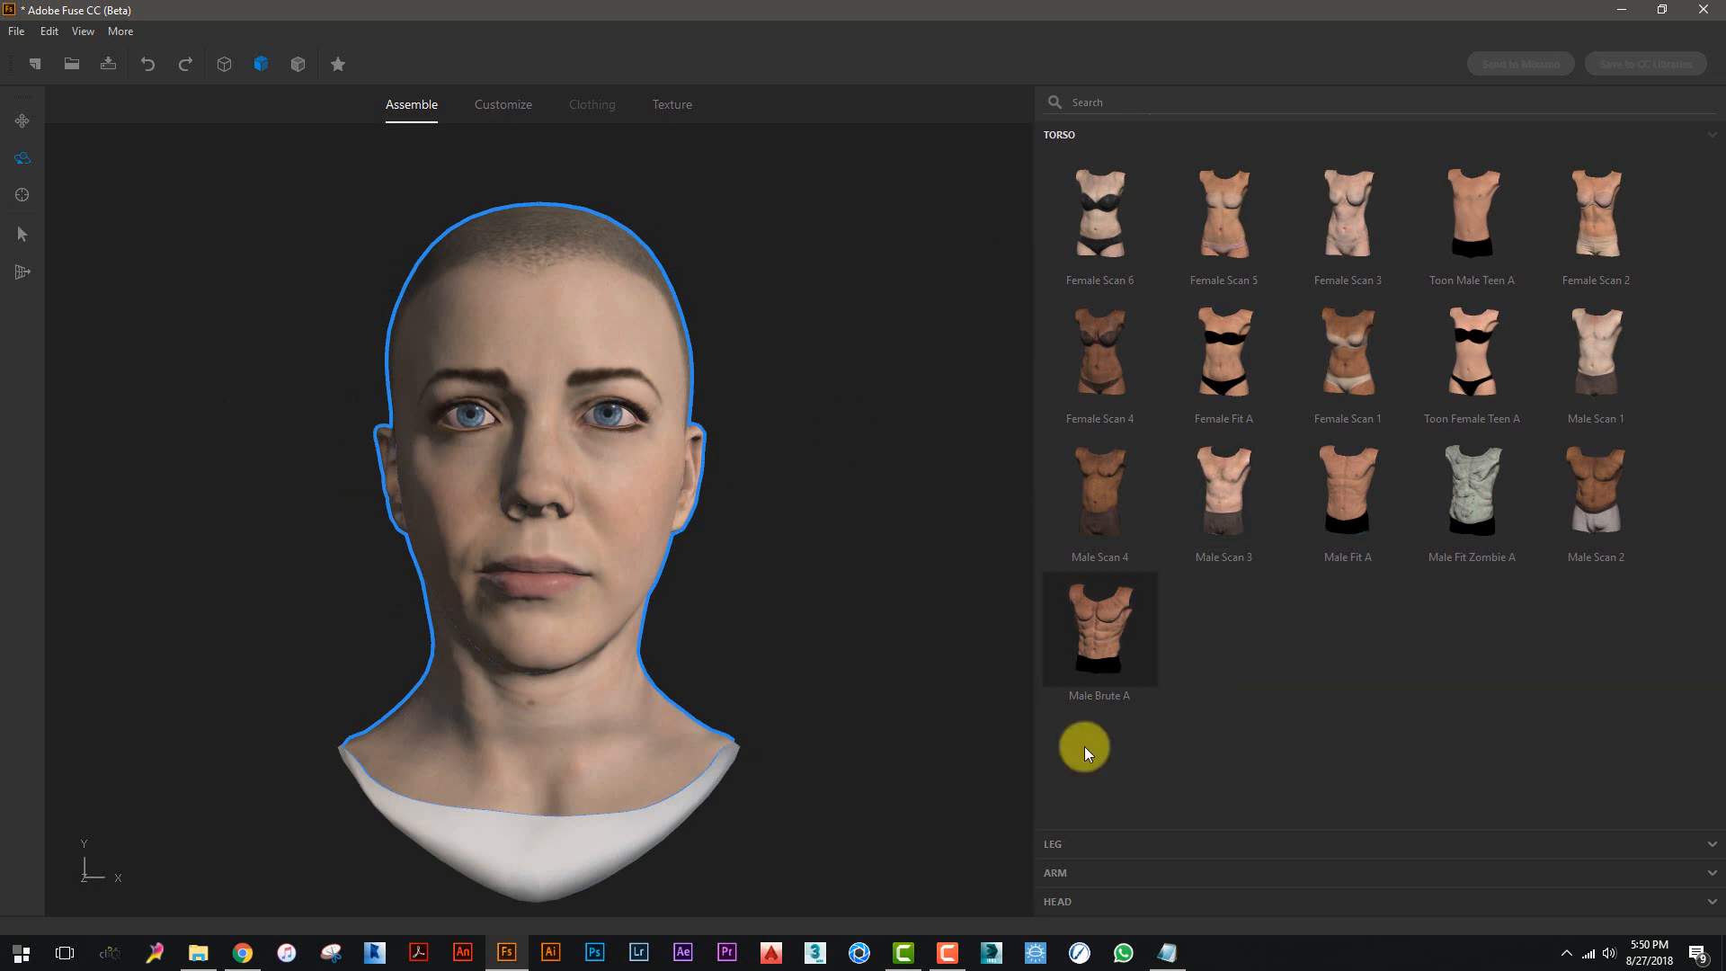
- Attach the Female Scan 6 torso to the head and add the Male Scan 4 legs
click(1071, 900)
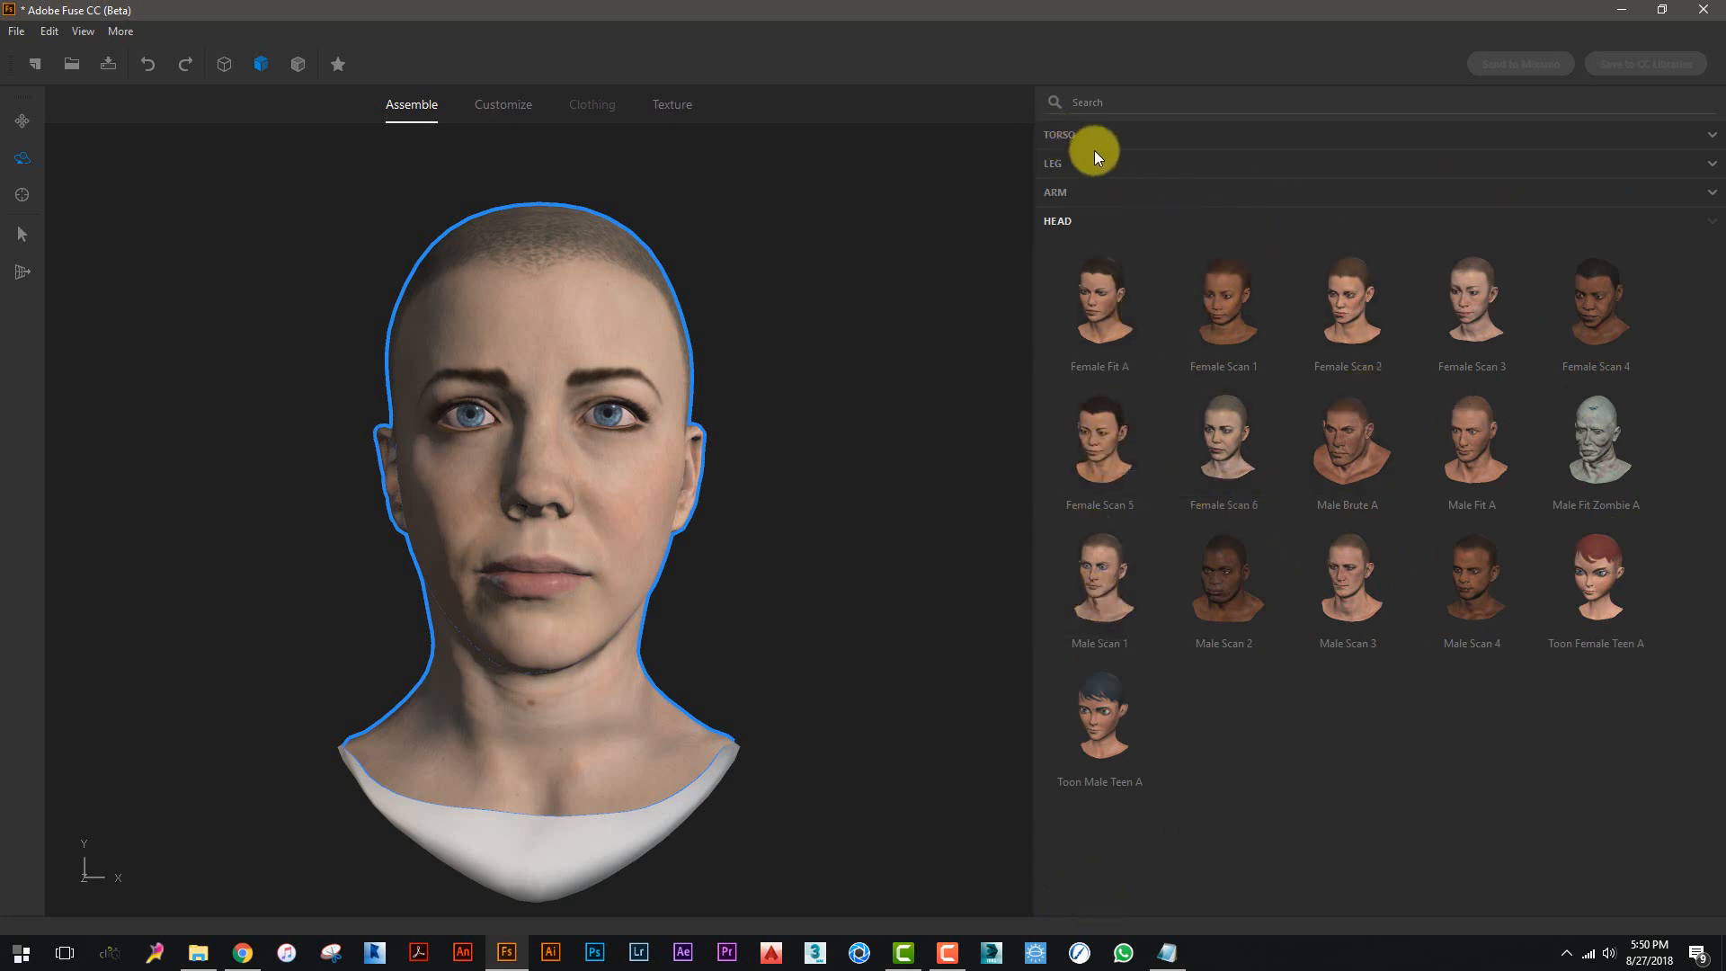
click(1061, 134)
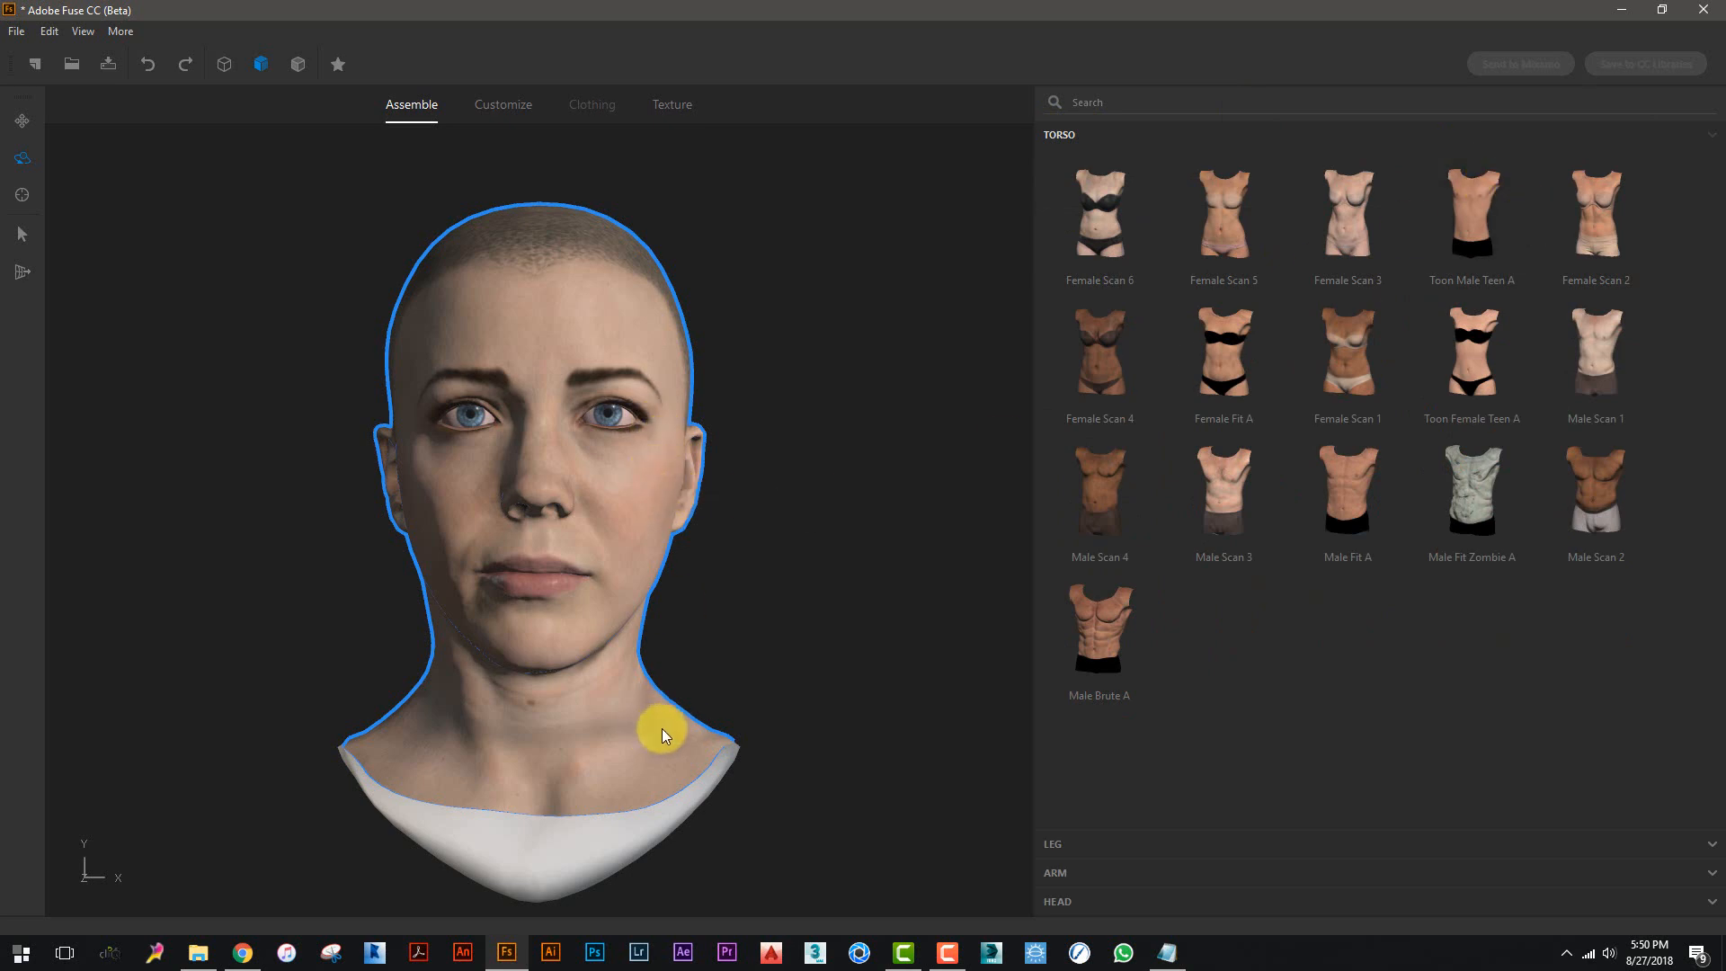
click(1109, 222)
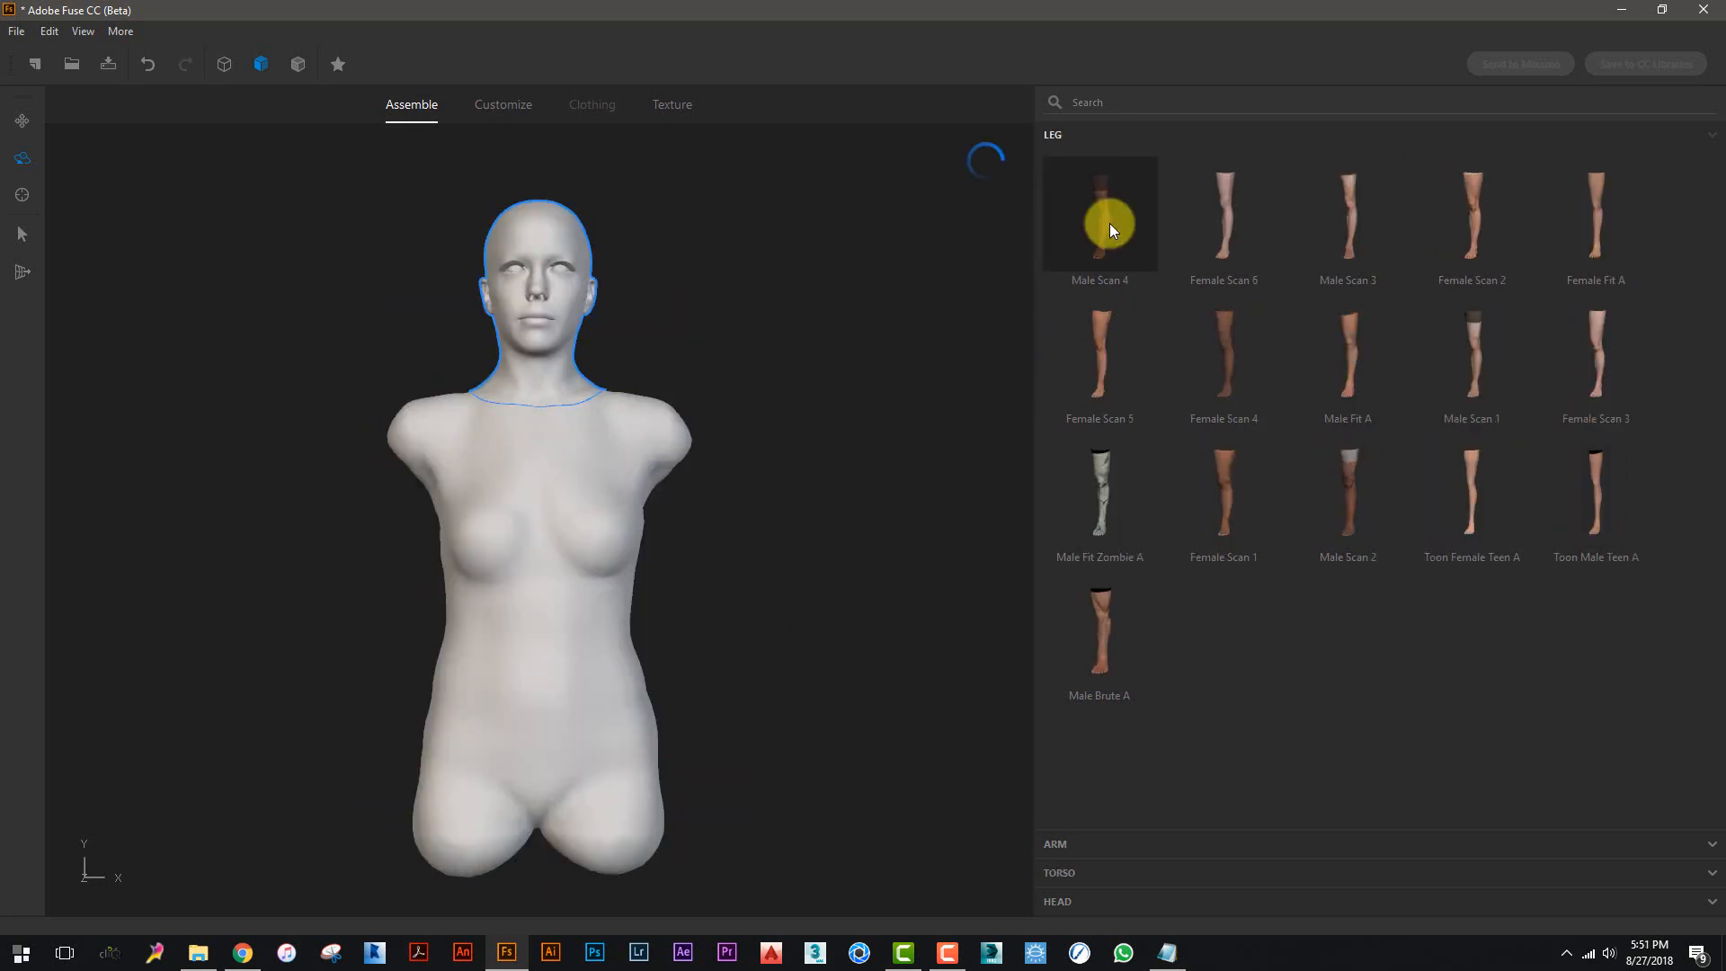
click(1109, 223)
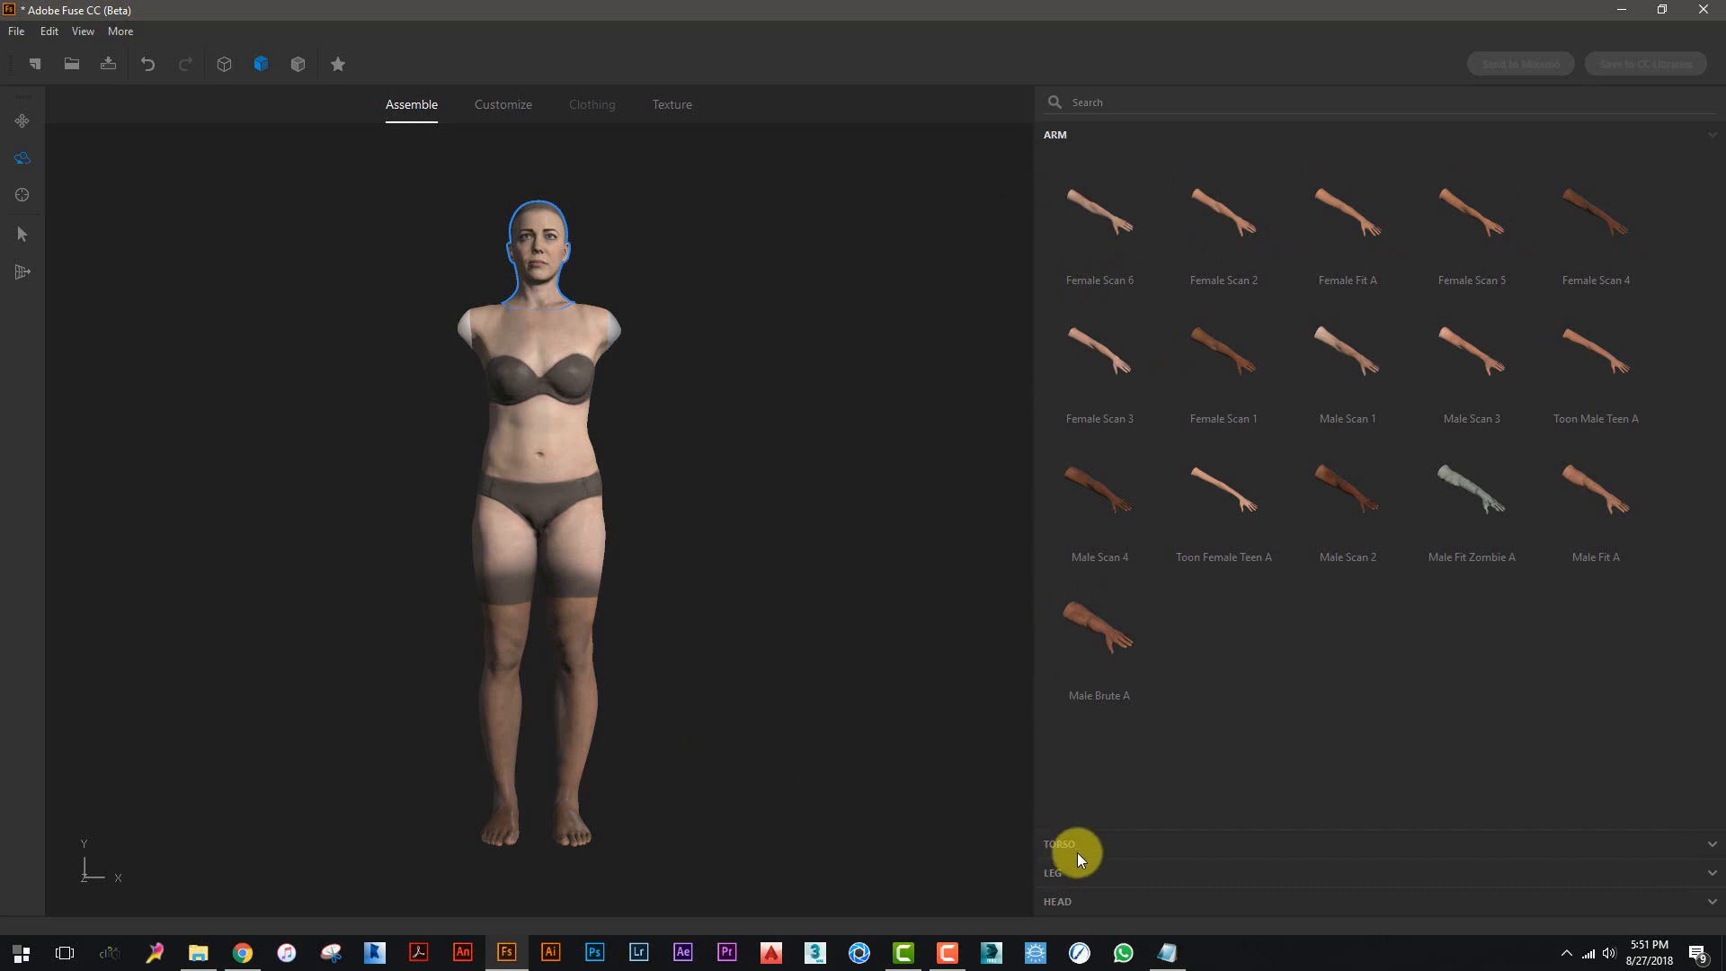
- Replace the character's legs with the Female Scan 6 legs
click(1071, 876)
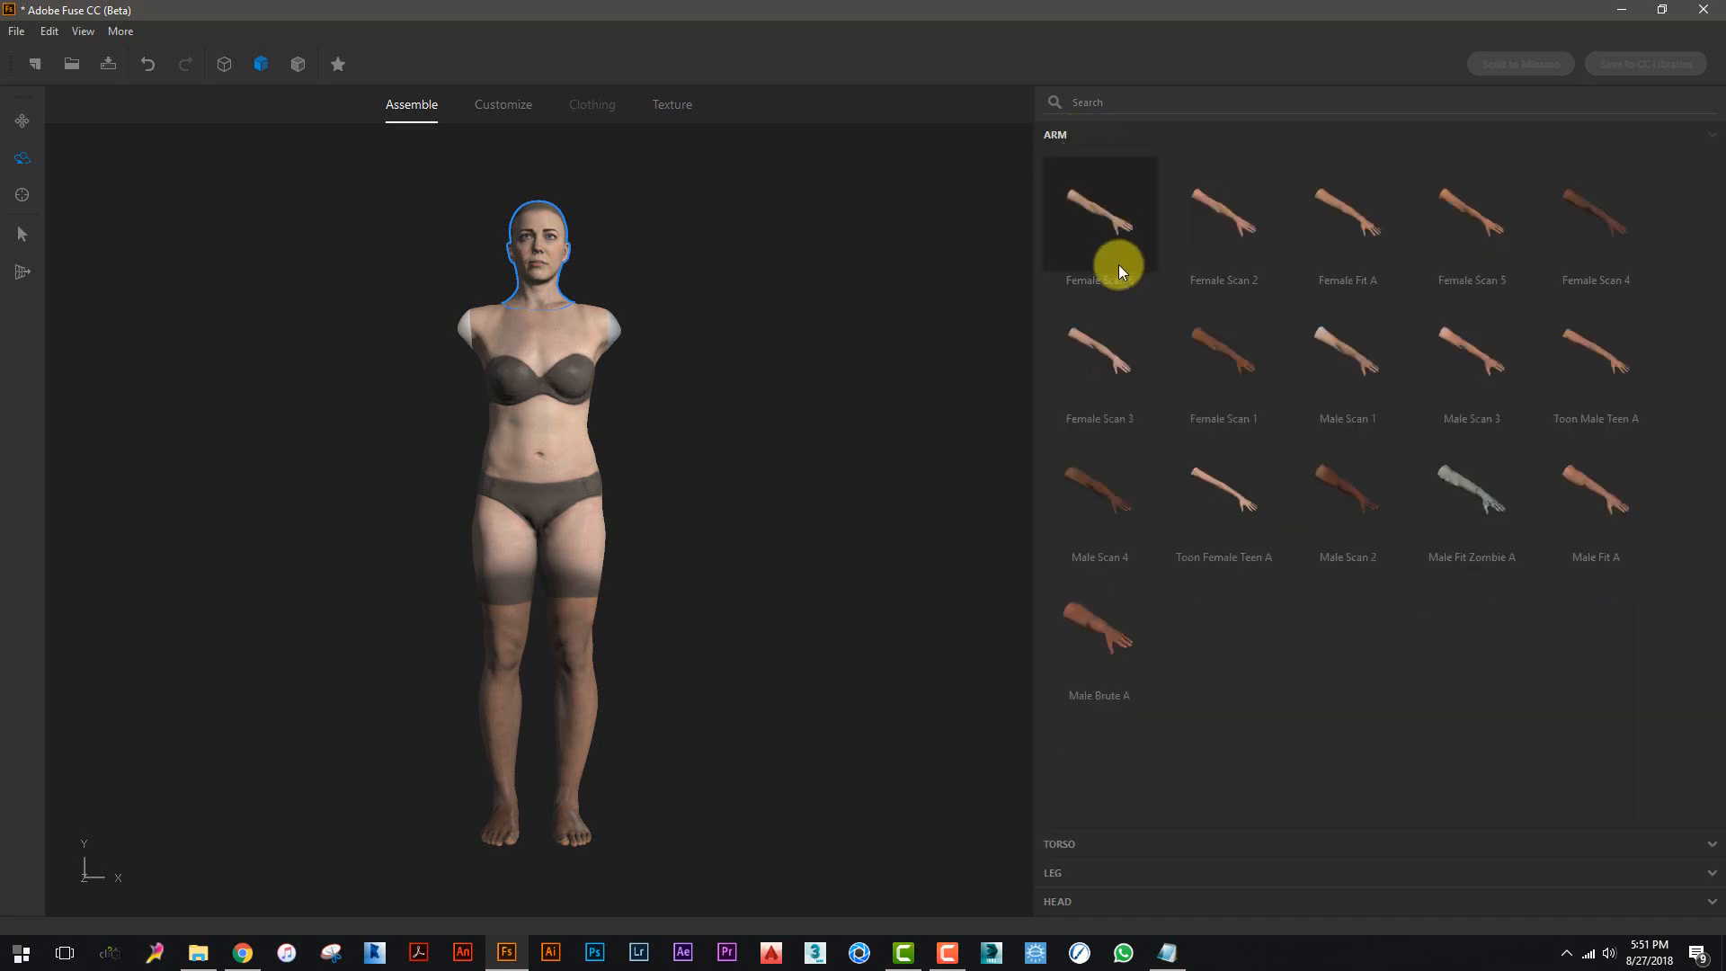
click(1077, 912)
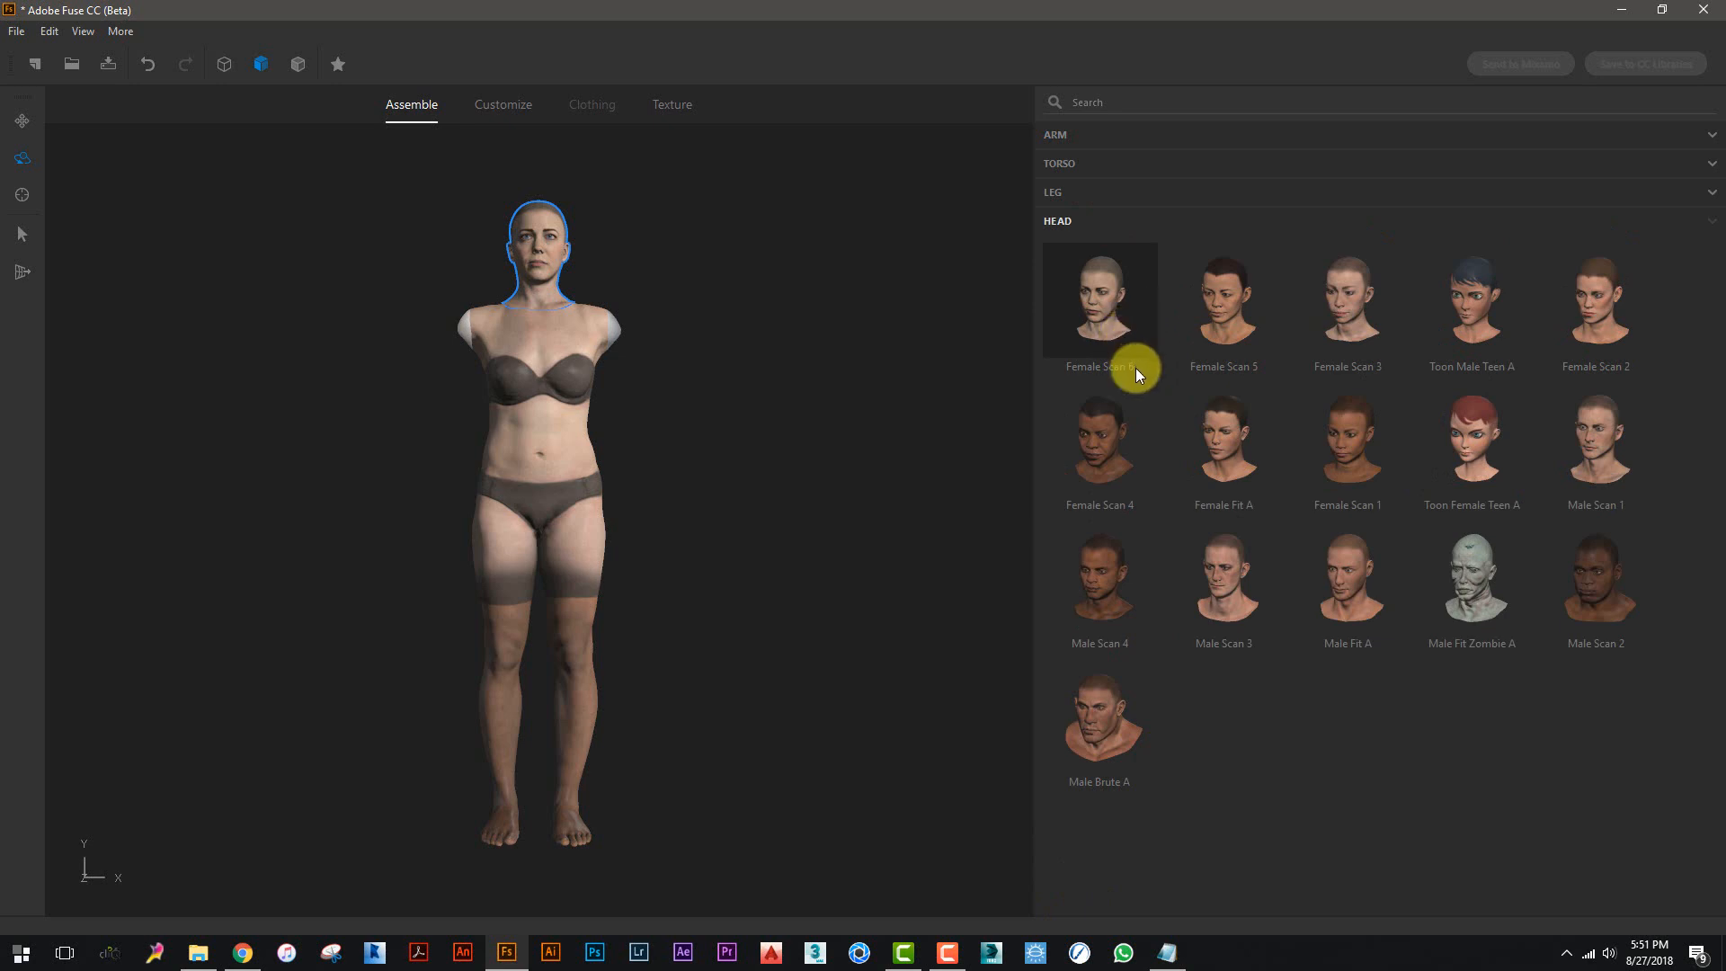
click(1074, 159)
click(1066, 142)
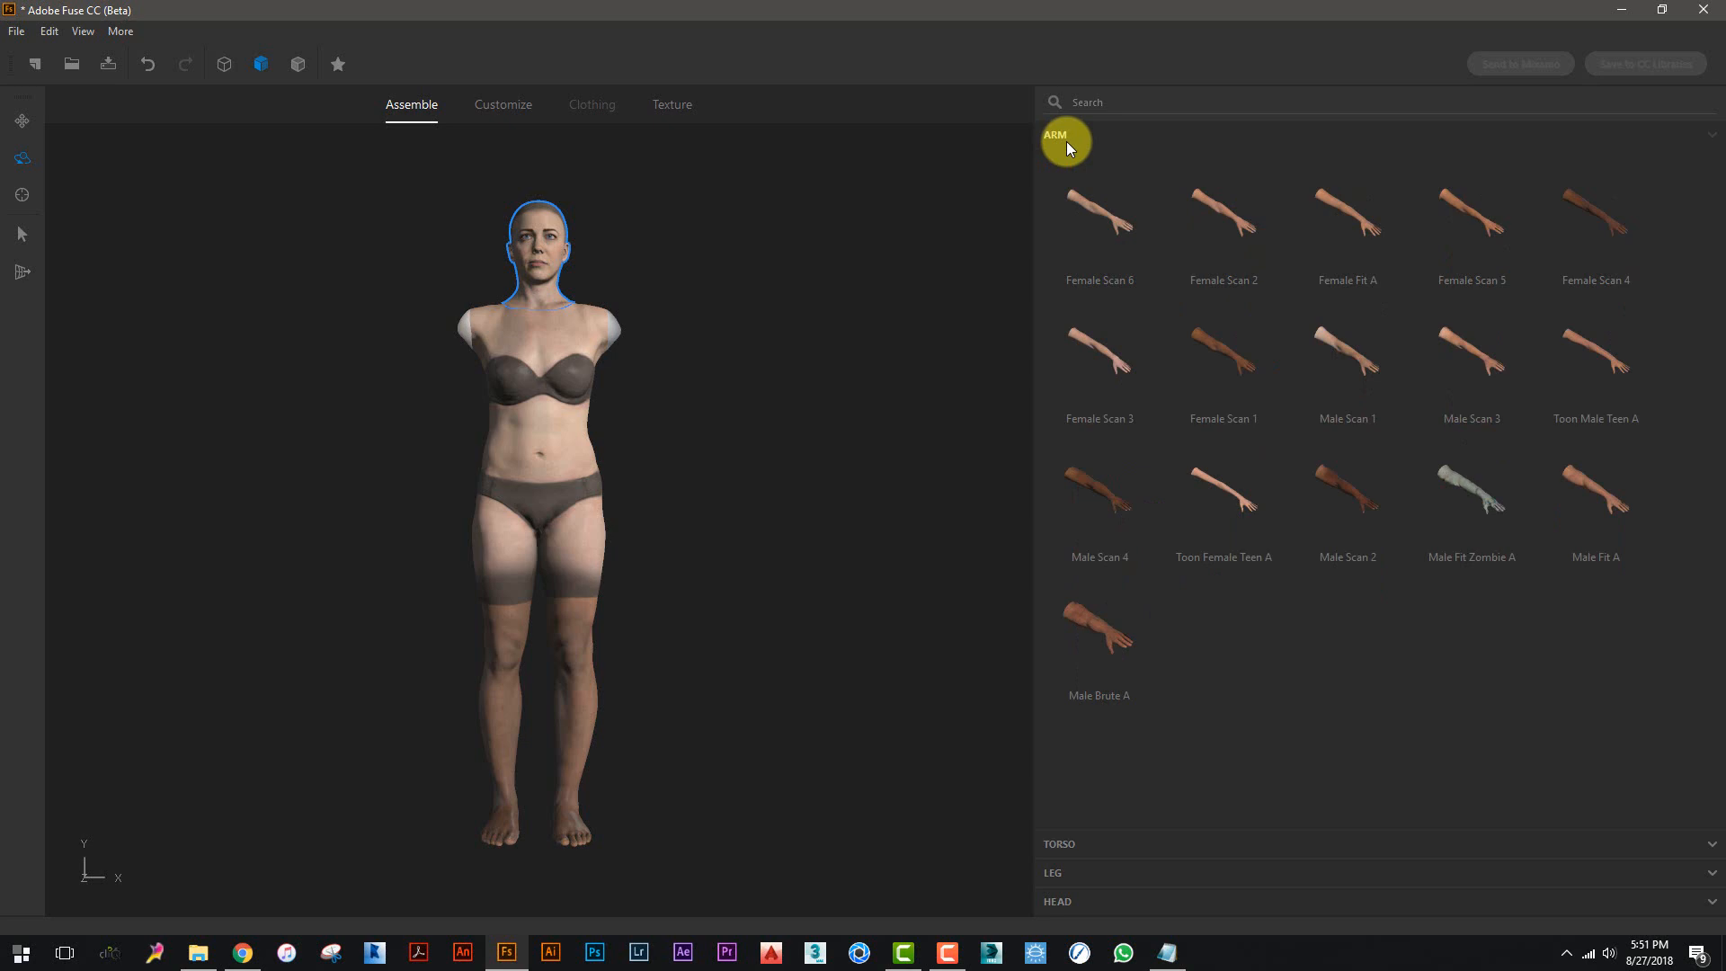
click(1065, 874)
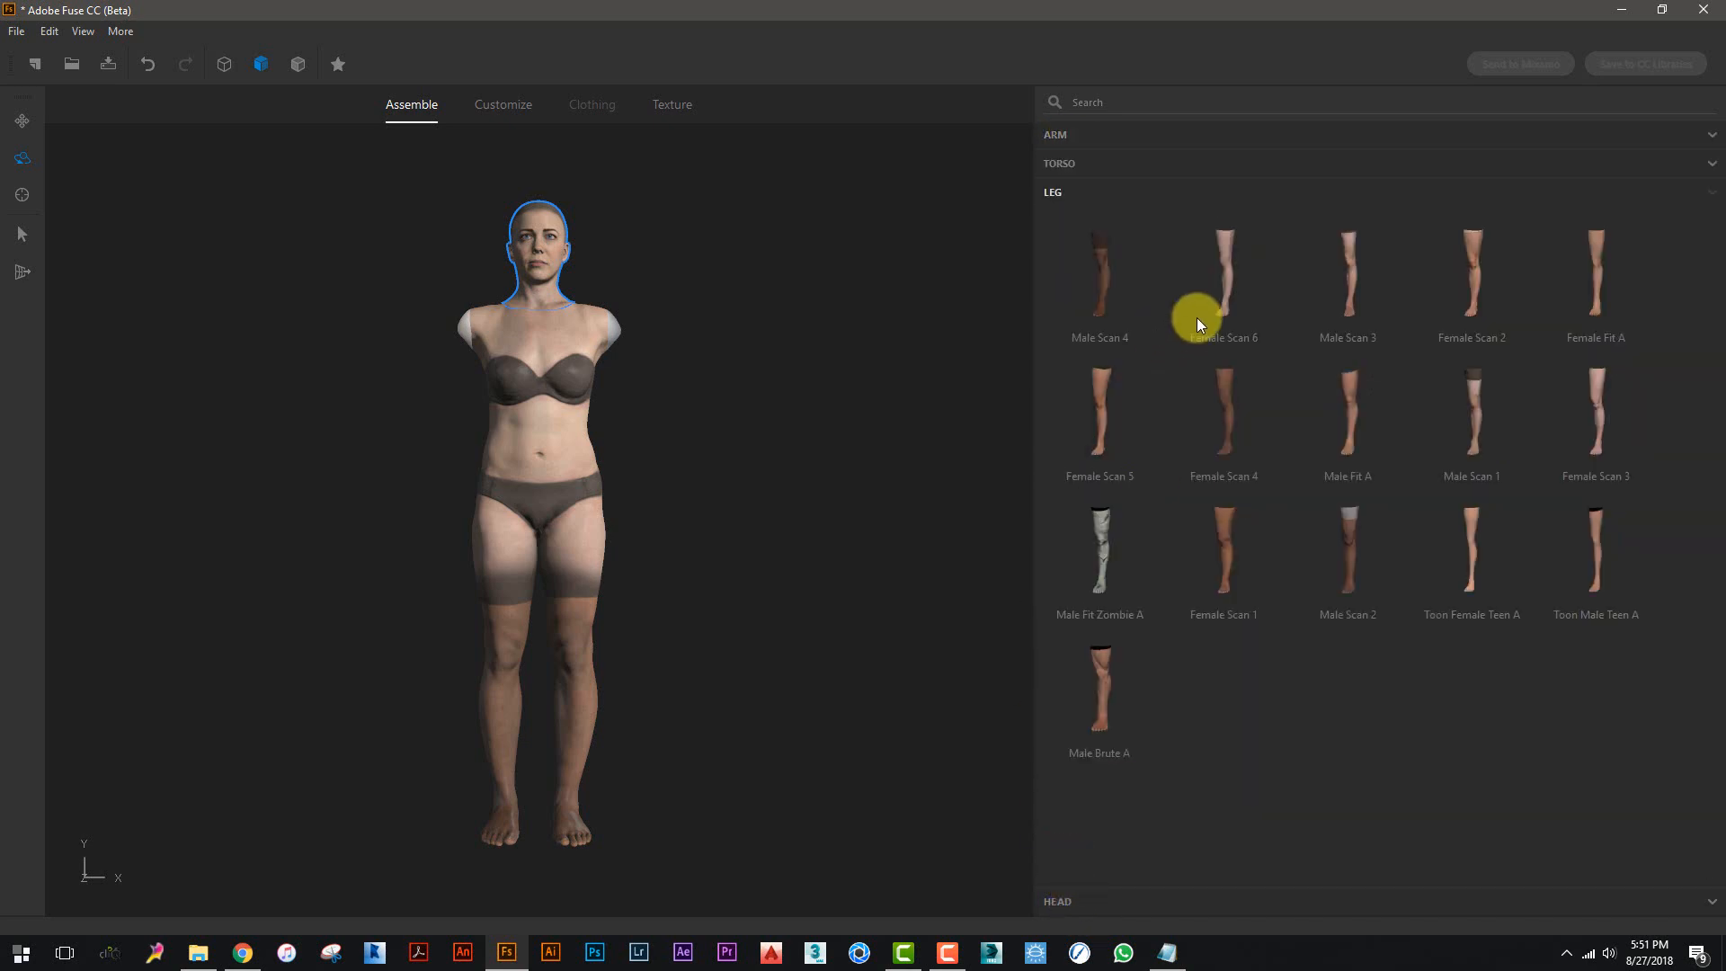
click(1223, 320)
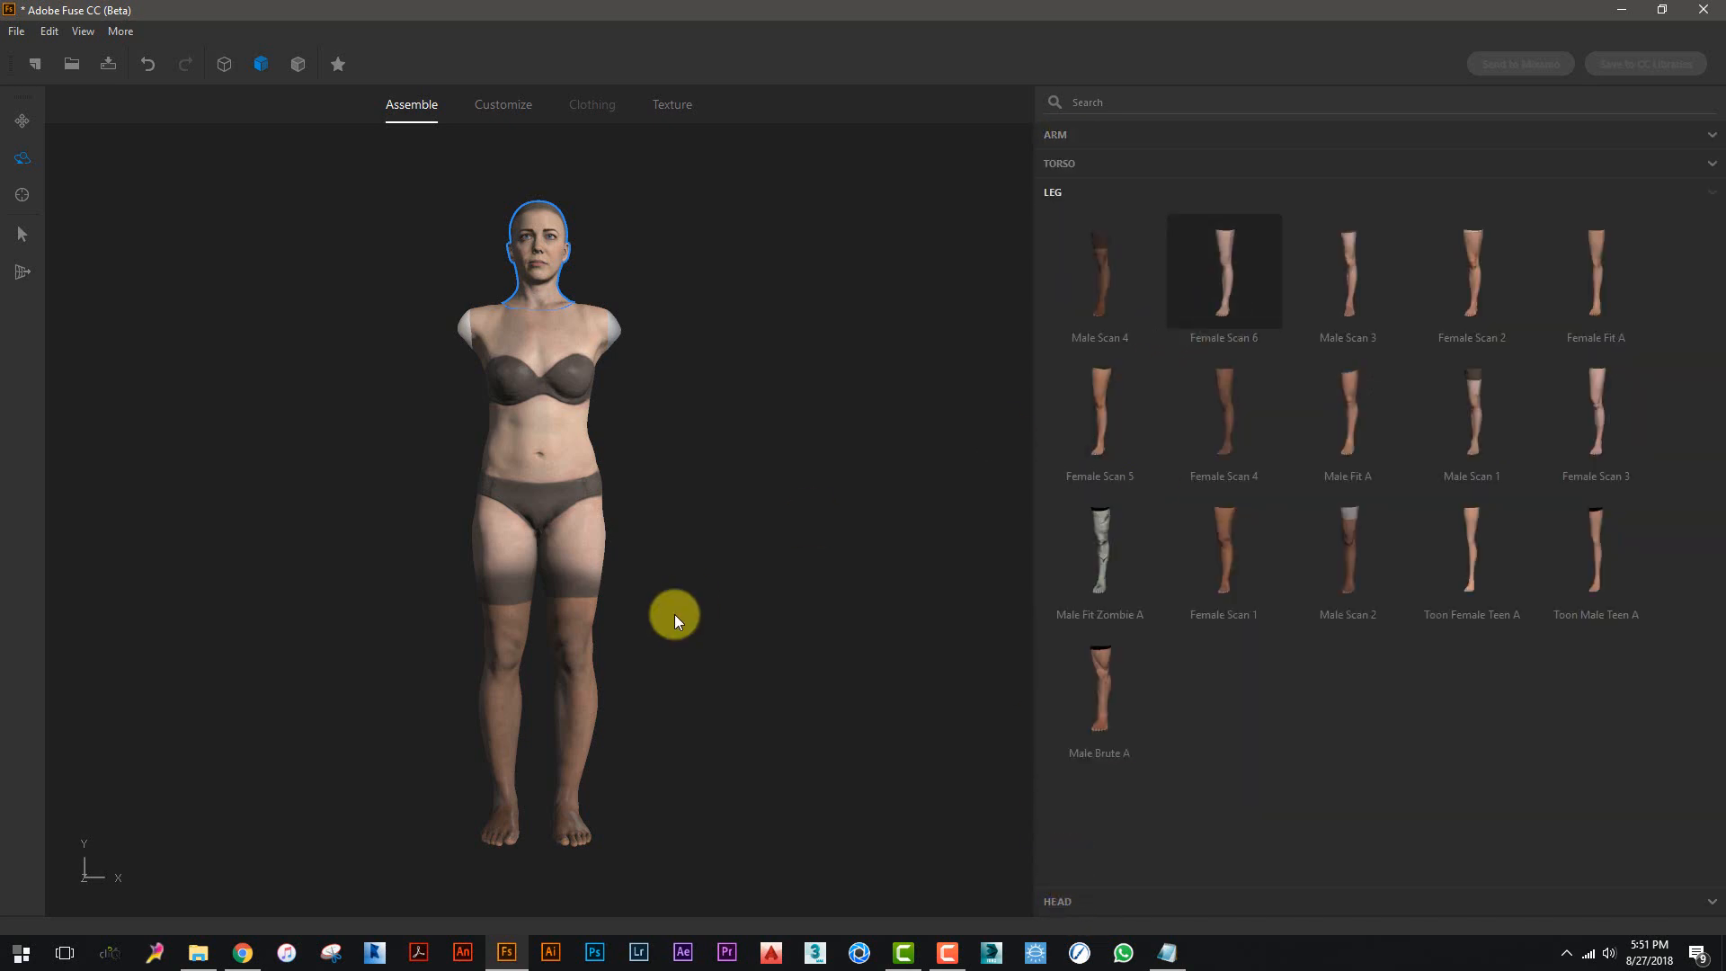
- Attach the Female Scan 6 arms to complete the character's body
mouse_move(548, 560)
mouse_down()
mouse_move(258, 568)
mouse_move(568, 566)
mouse_up()
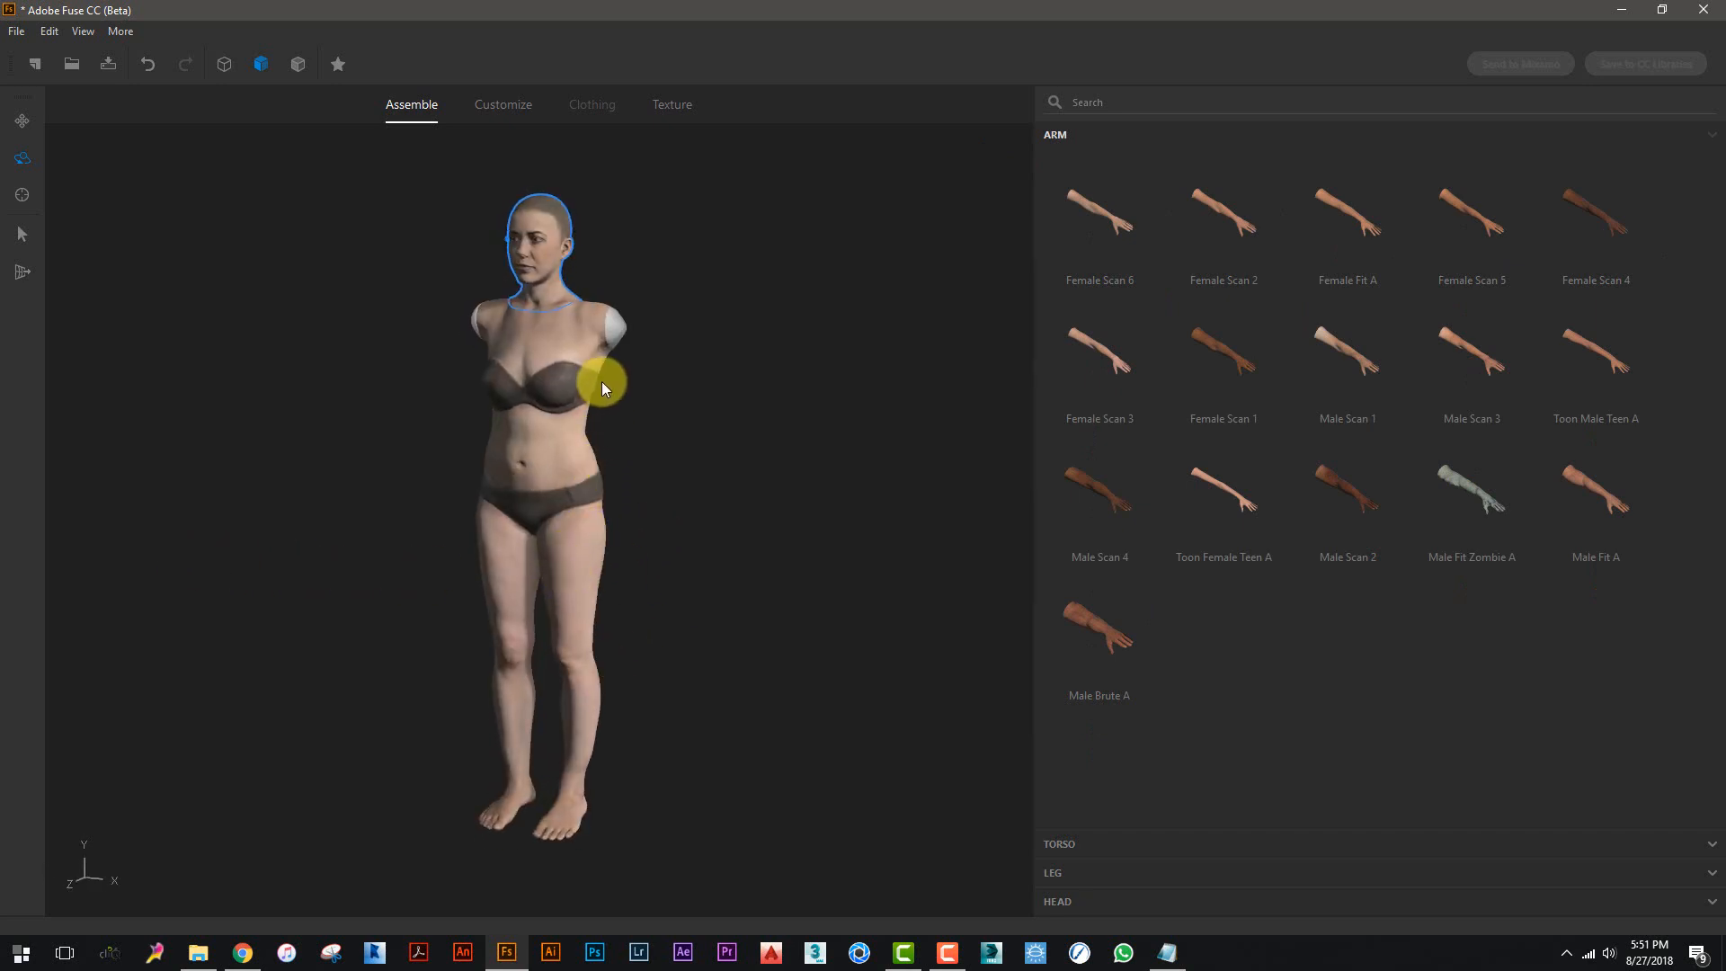
middle_drag(660, 419, 716, 430)
drag(629, 509, 660, 504)
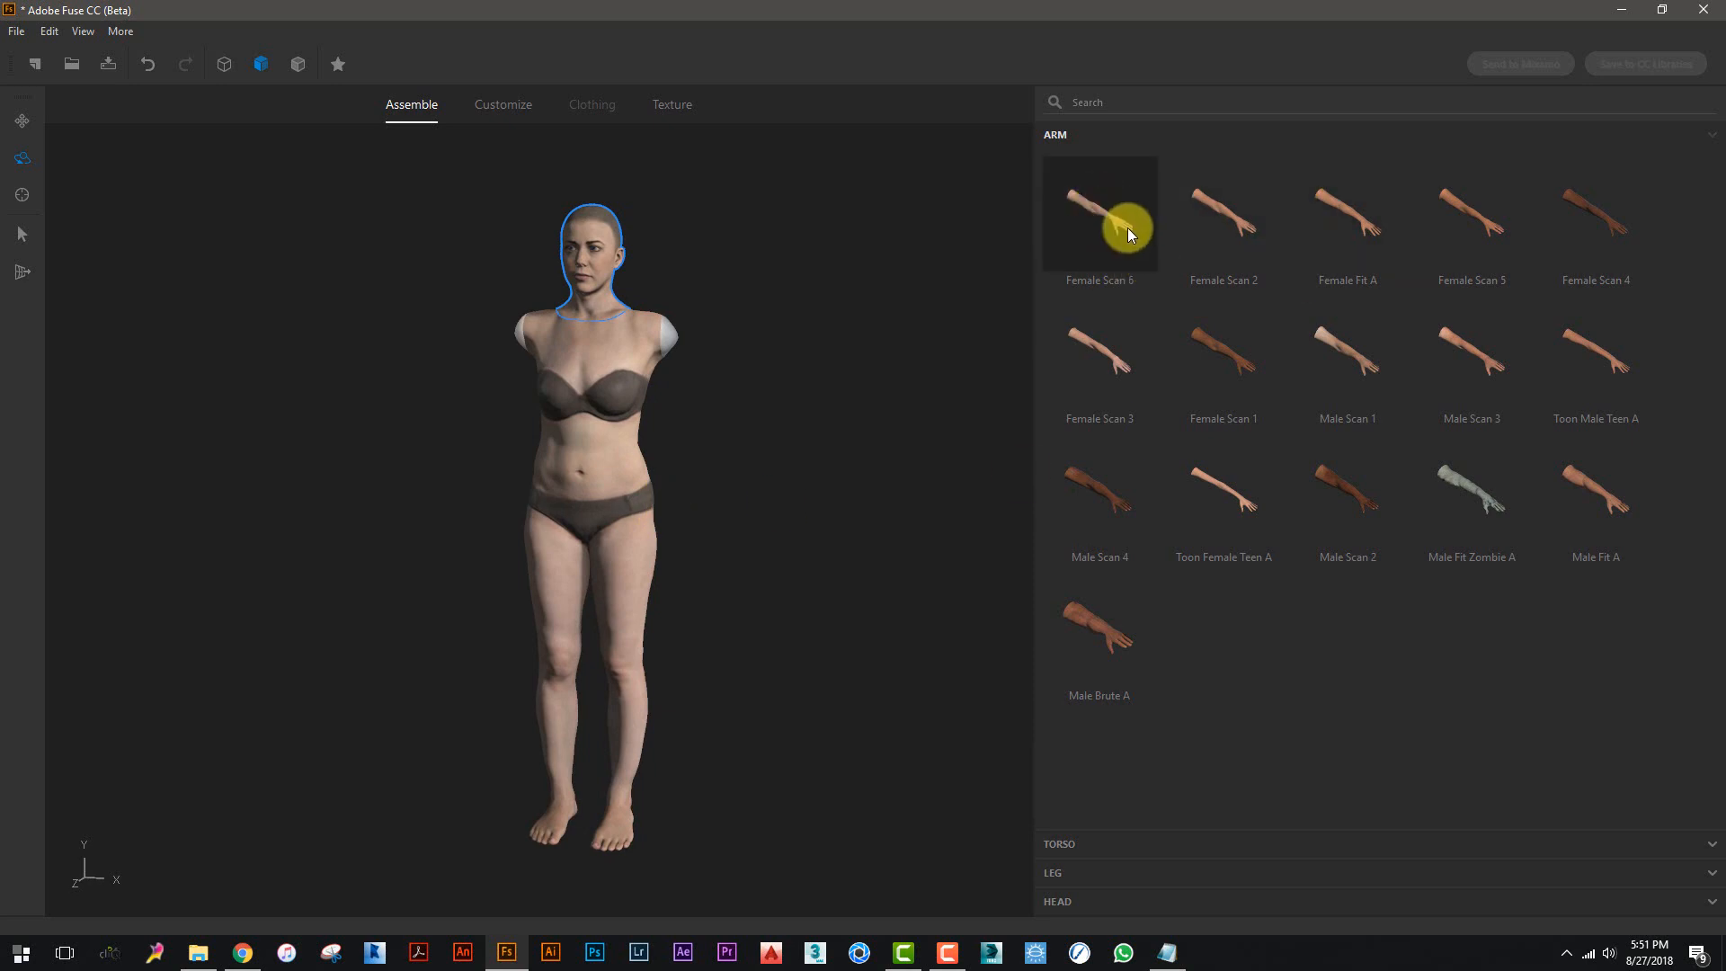
click(1127, 272)
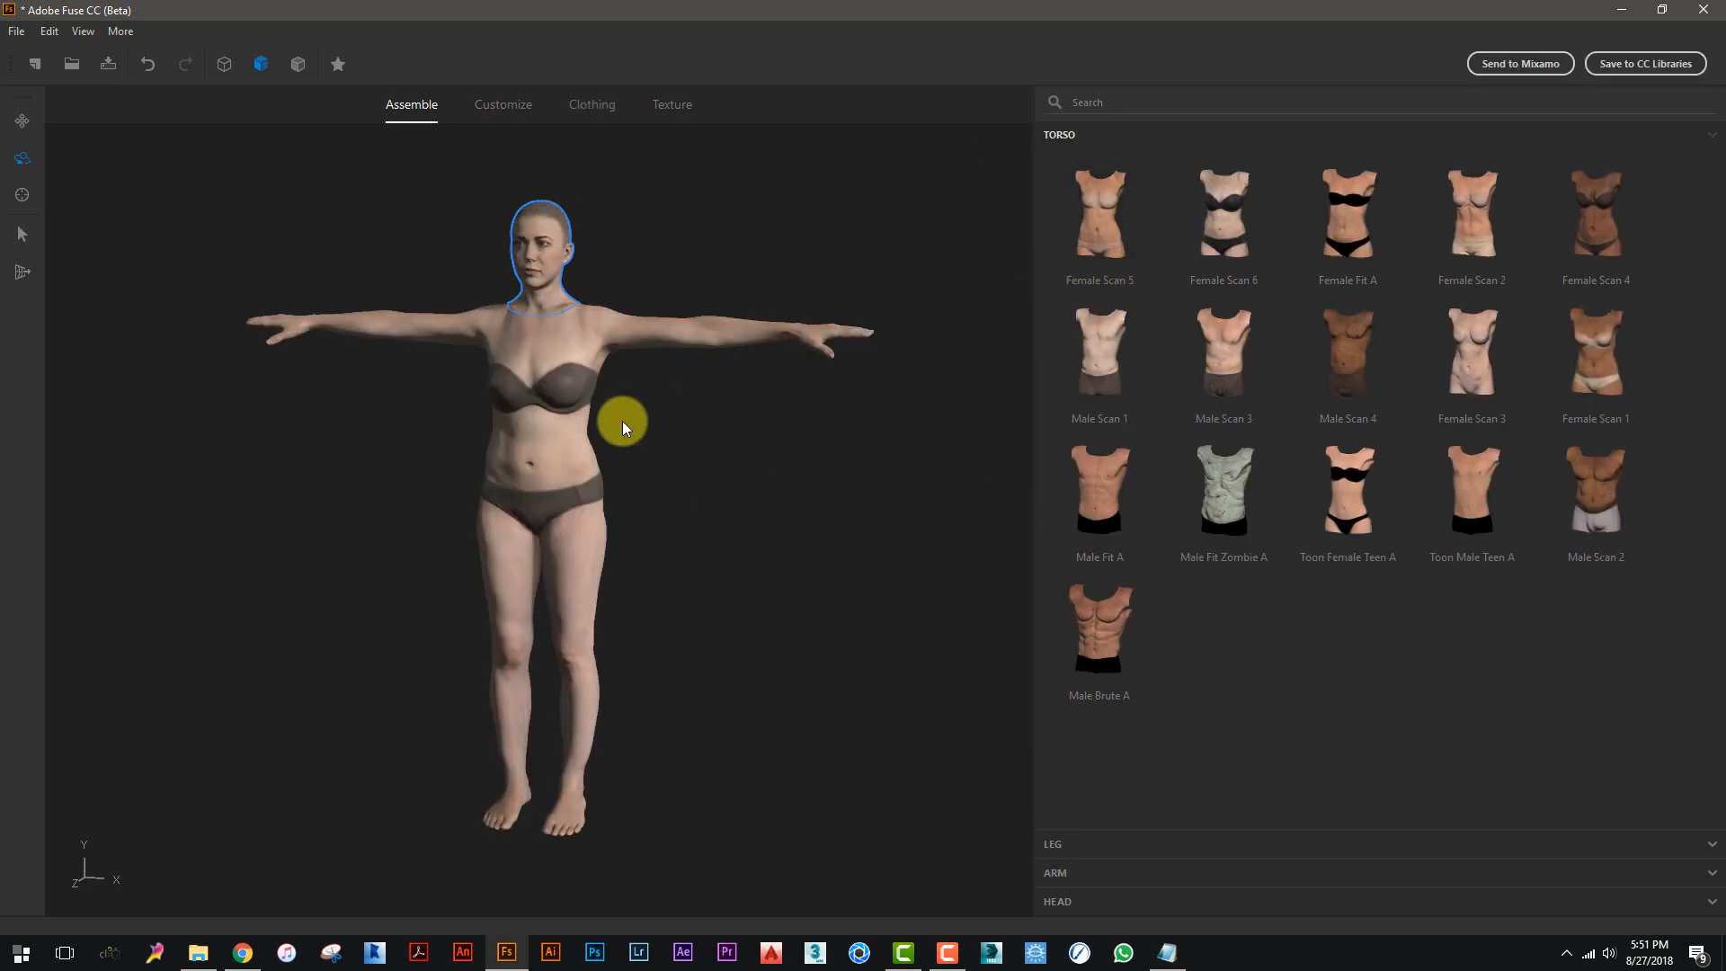
- Examine the assembled character from the front, and inspect the head and face closely from an angle
drag(651, 401, 724, 396)
middle_drag(652, 362, 720, 429)
scroll(617, 313, up, 2)
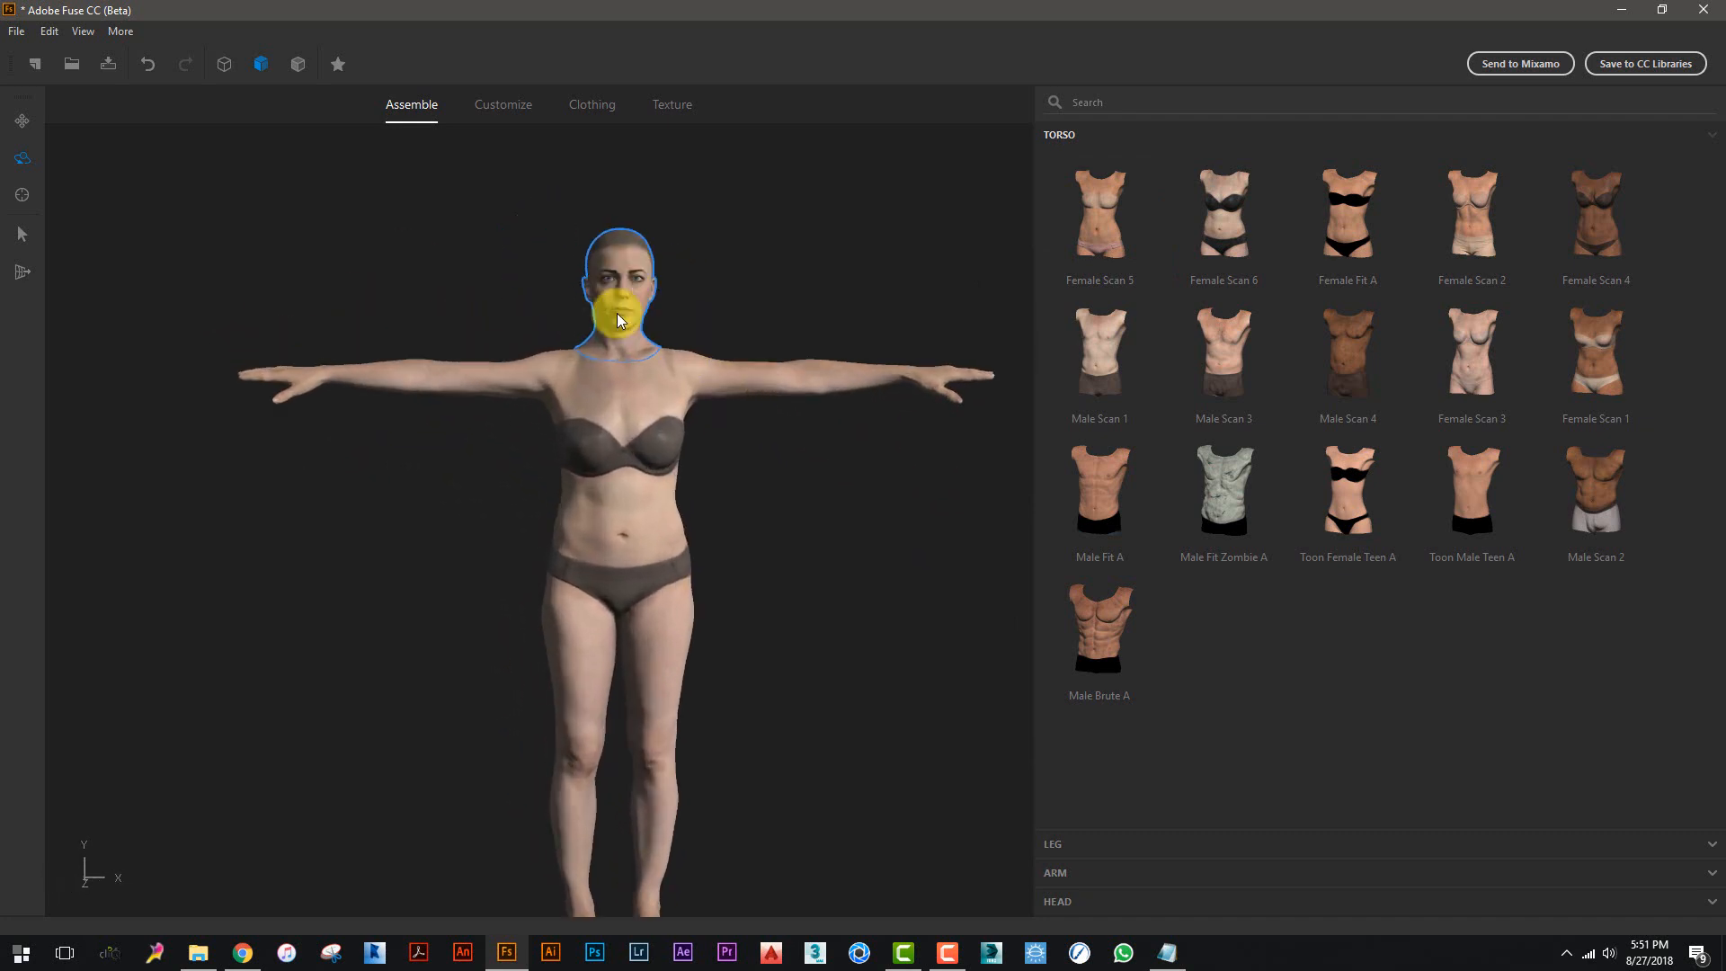
scroll(617, 313, down, 2)
scroll(617, 313, up, 4)
scroll(617, 313, down, 3)
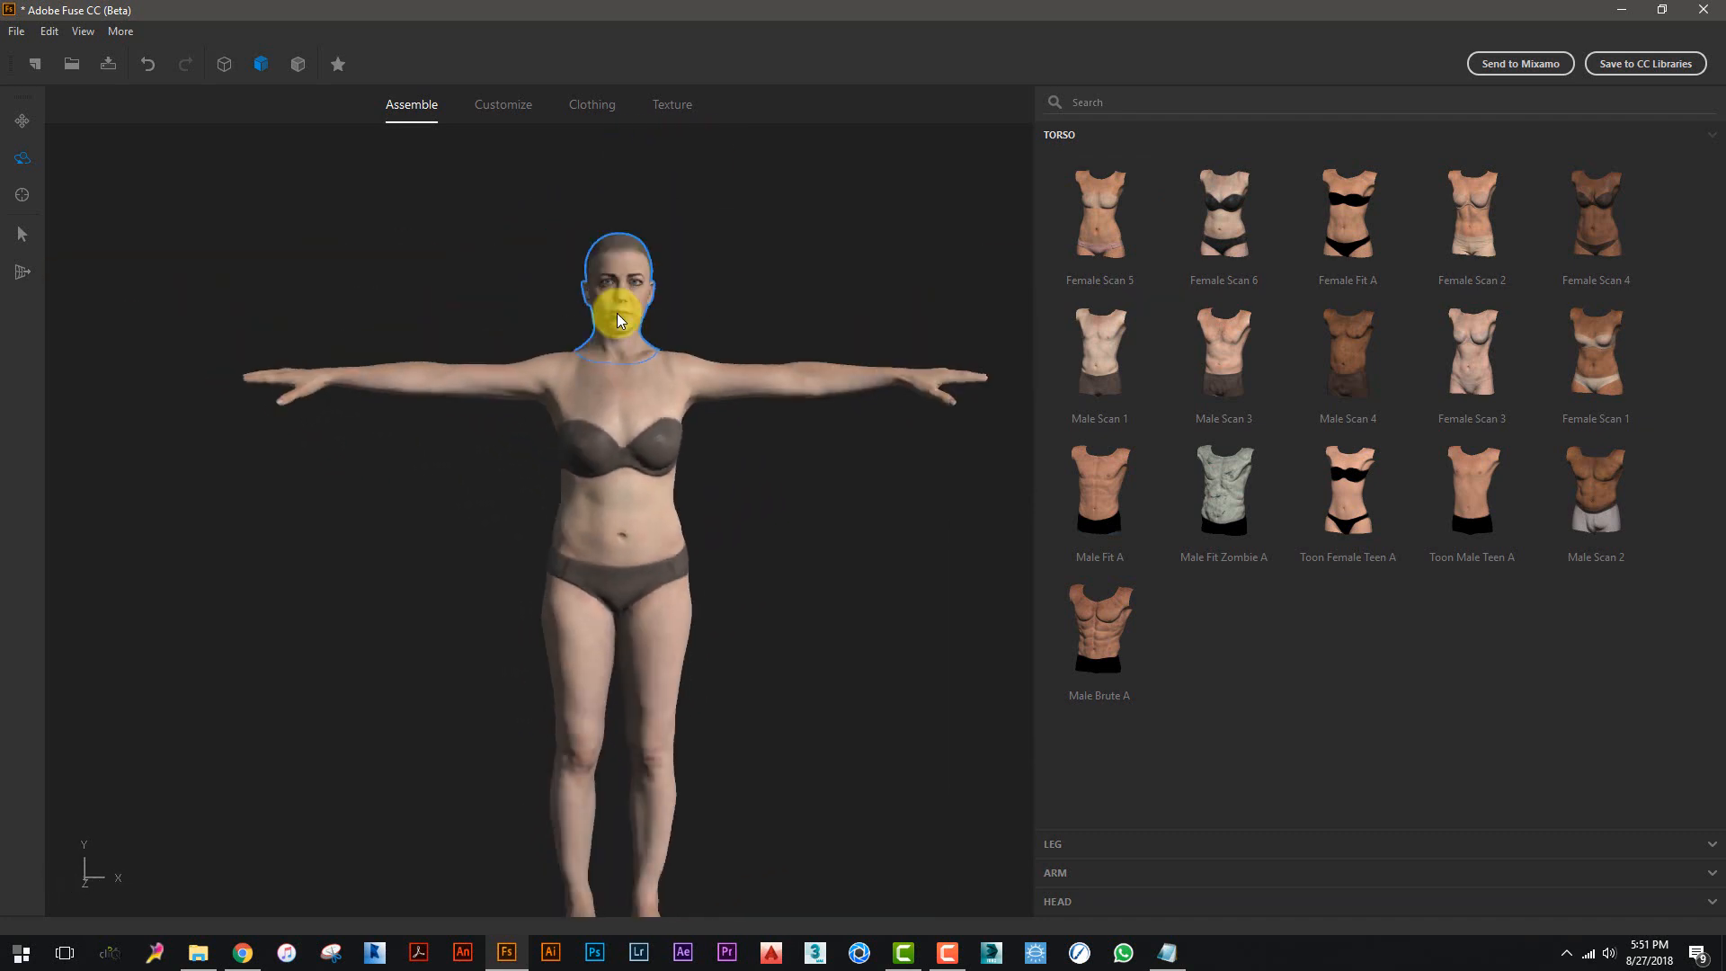
middle_drag(617, 313, 618, 425)
scroll(604, 390, up, 3)
middle_drag(754, 377, 688, 625)
scroll(653, 489, up, 4)
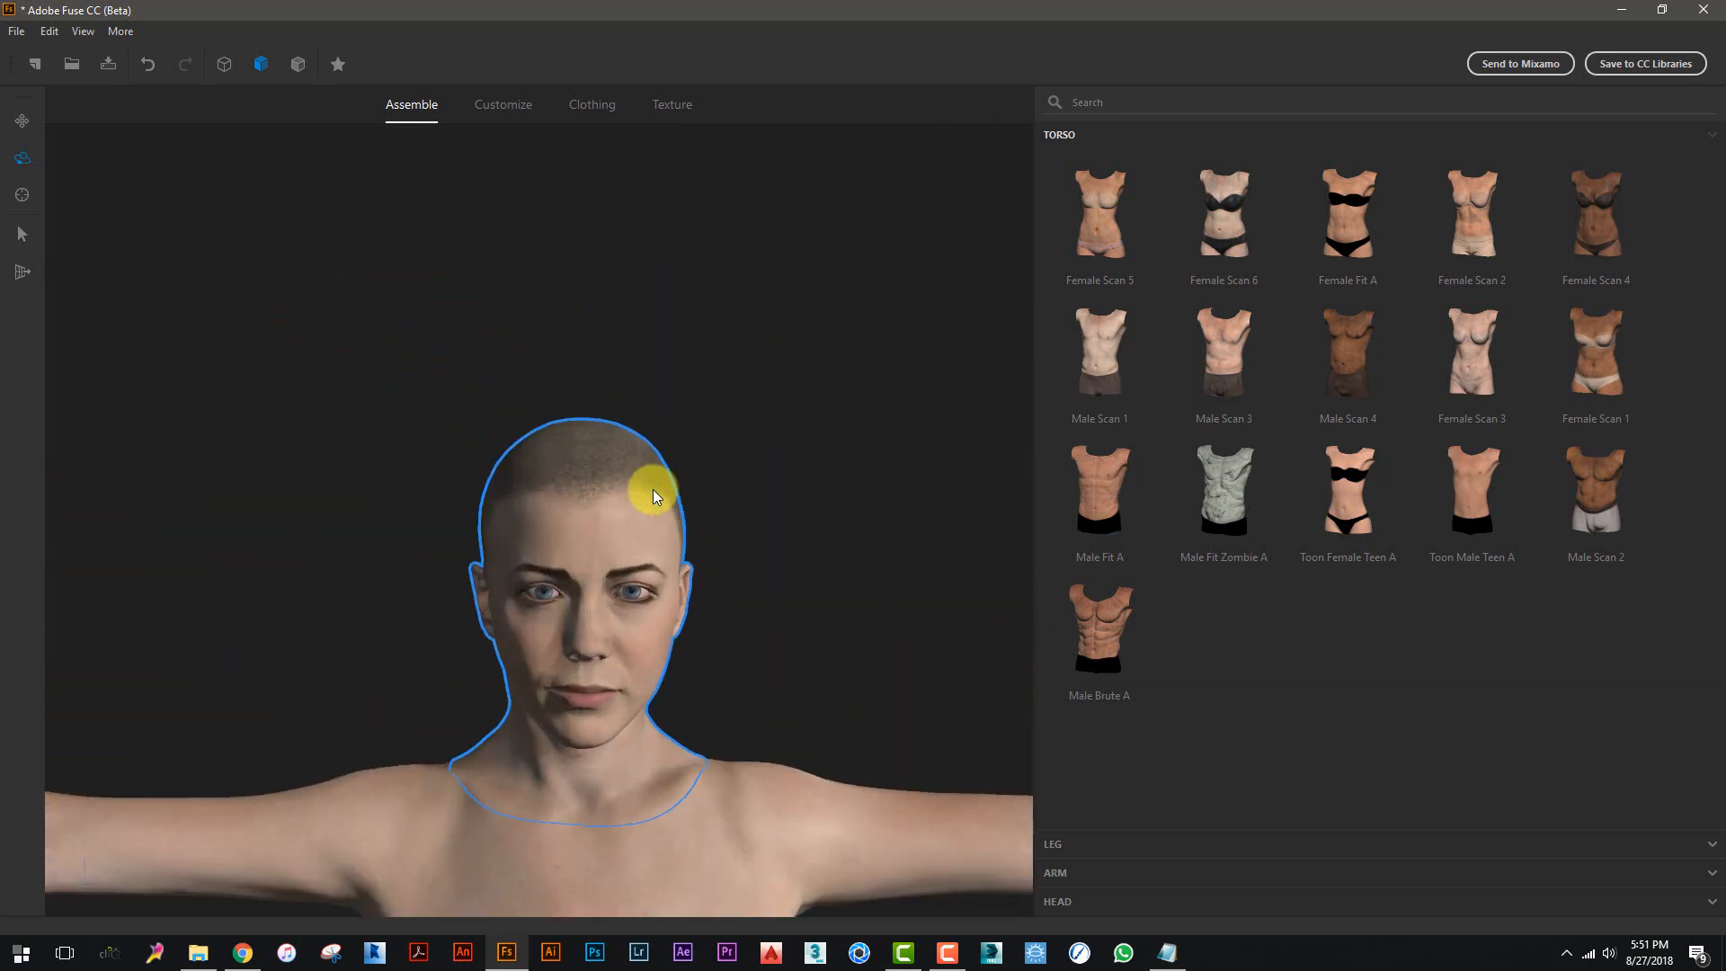
drag(733, 609, 800, 534)
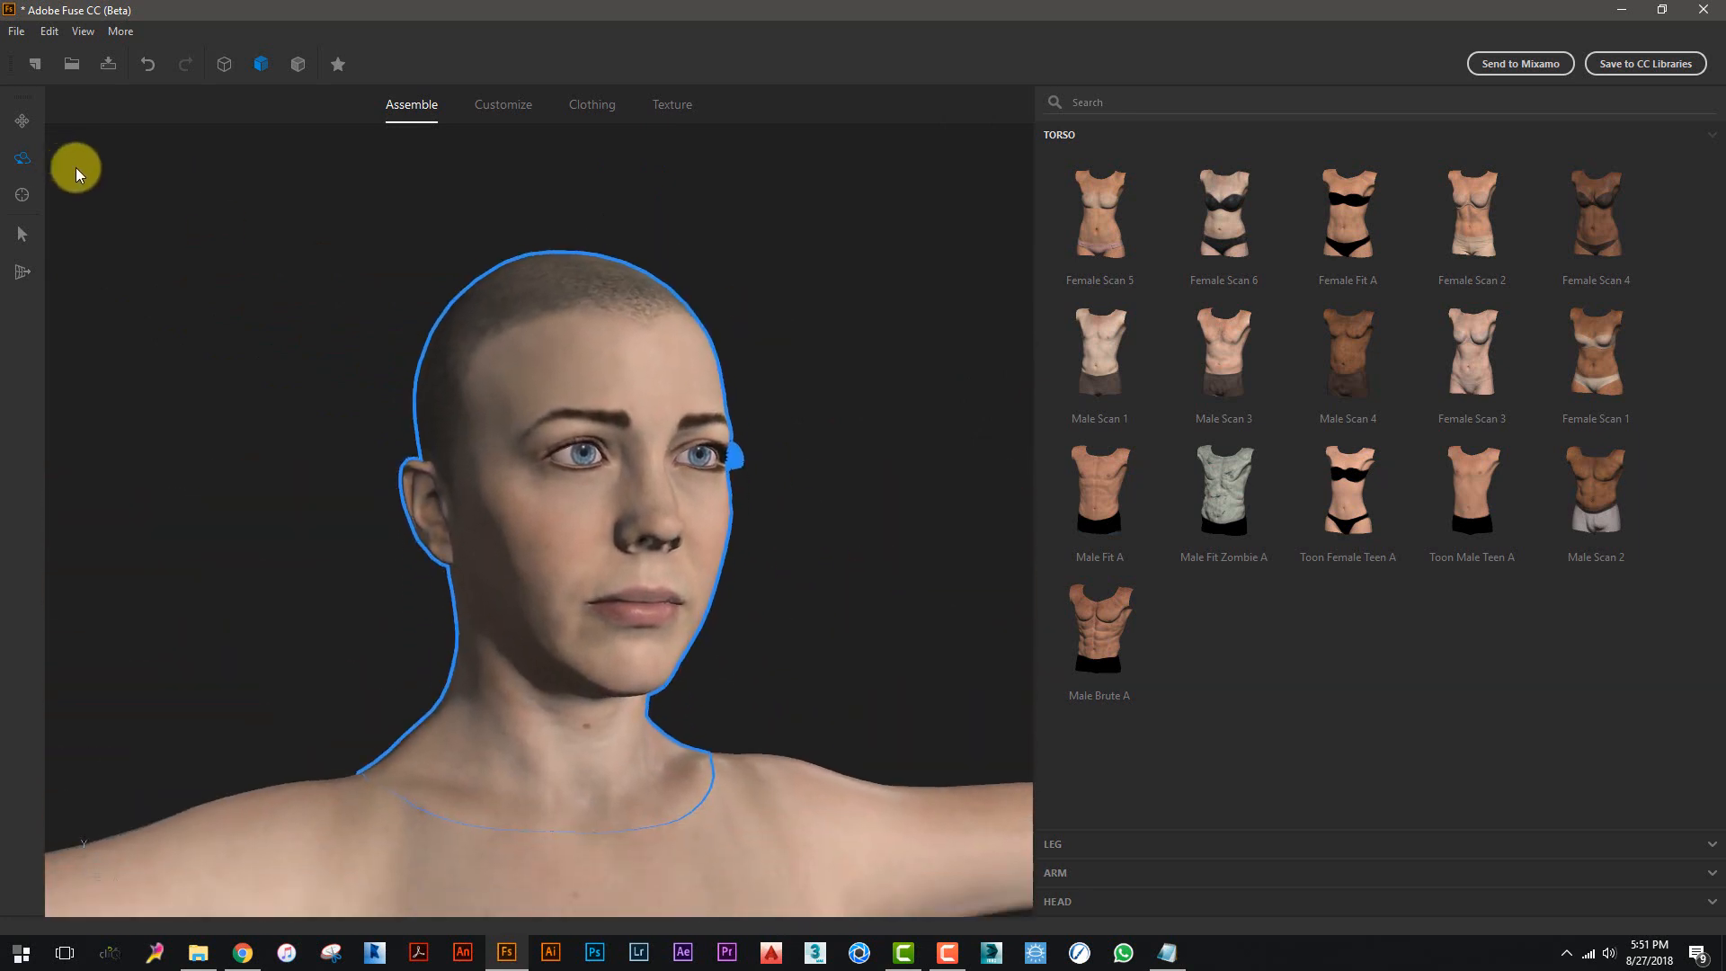
- Examine the body customization sliders for the arms, face expressions and torso
click(510, 107)
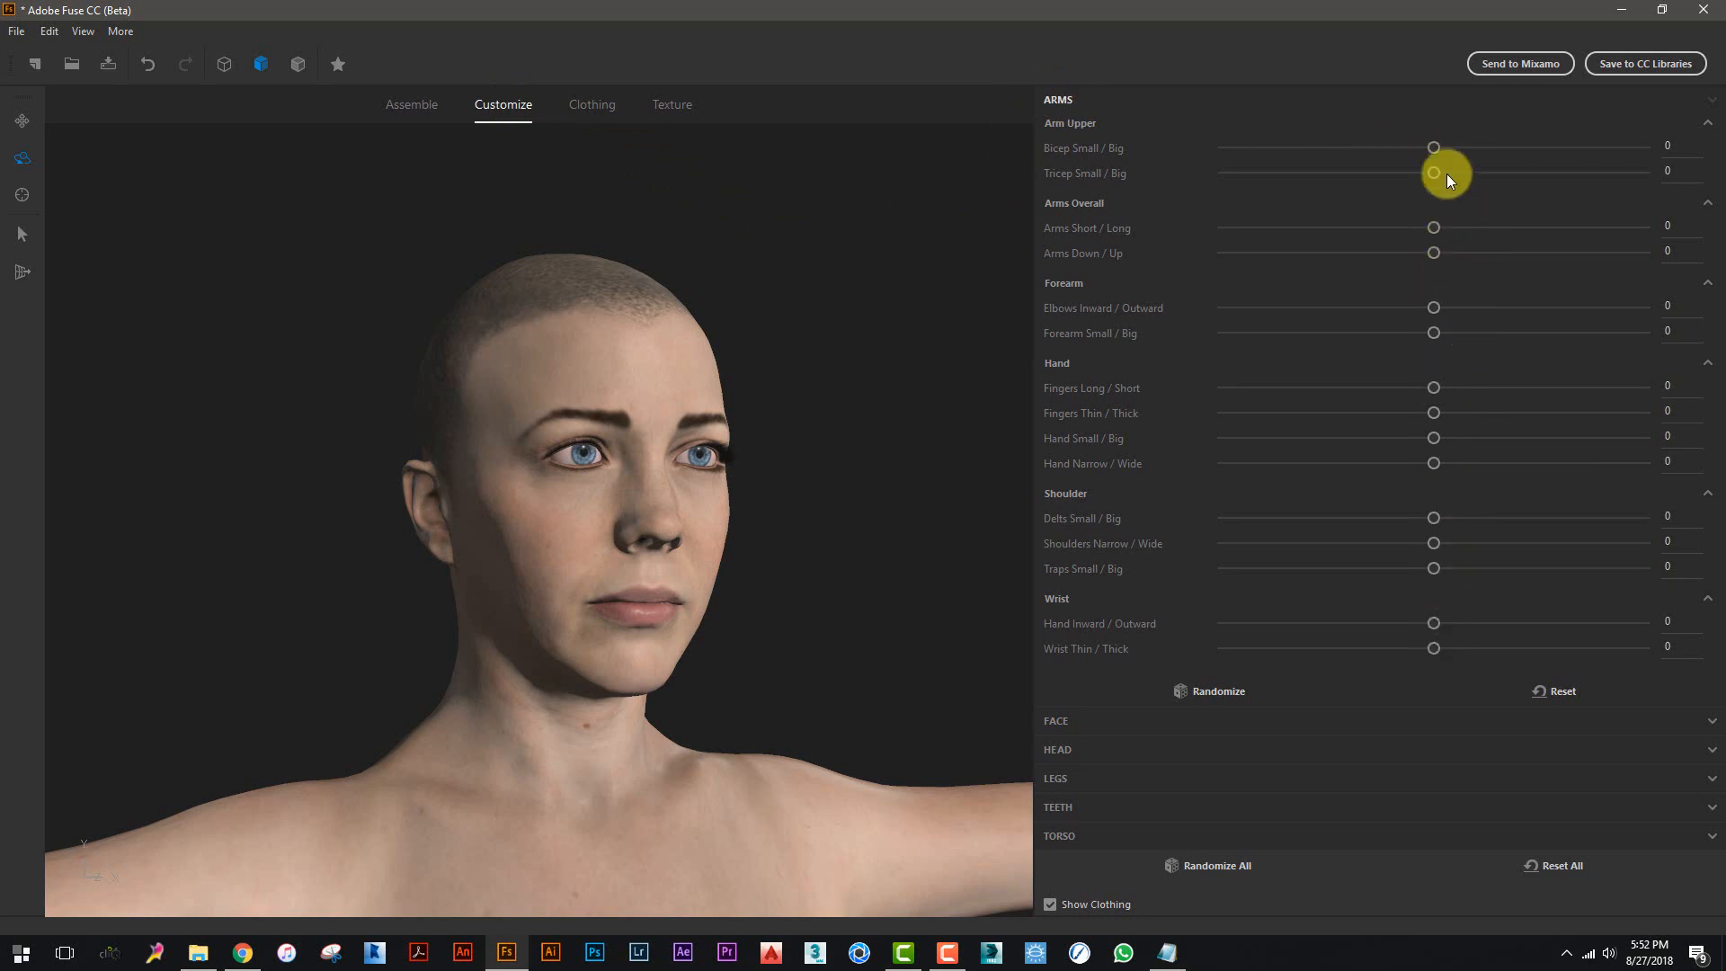
click(1068, 723)
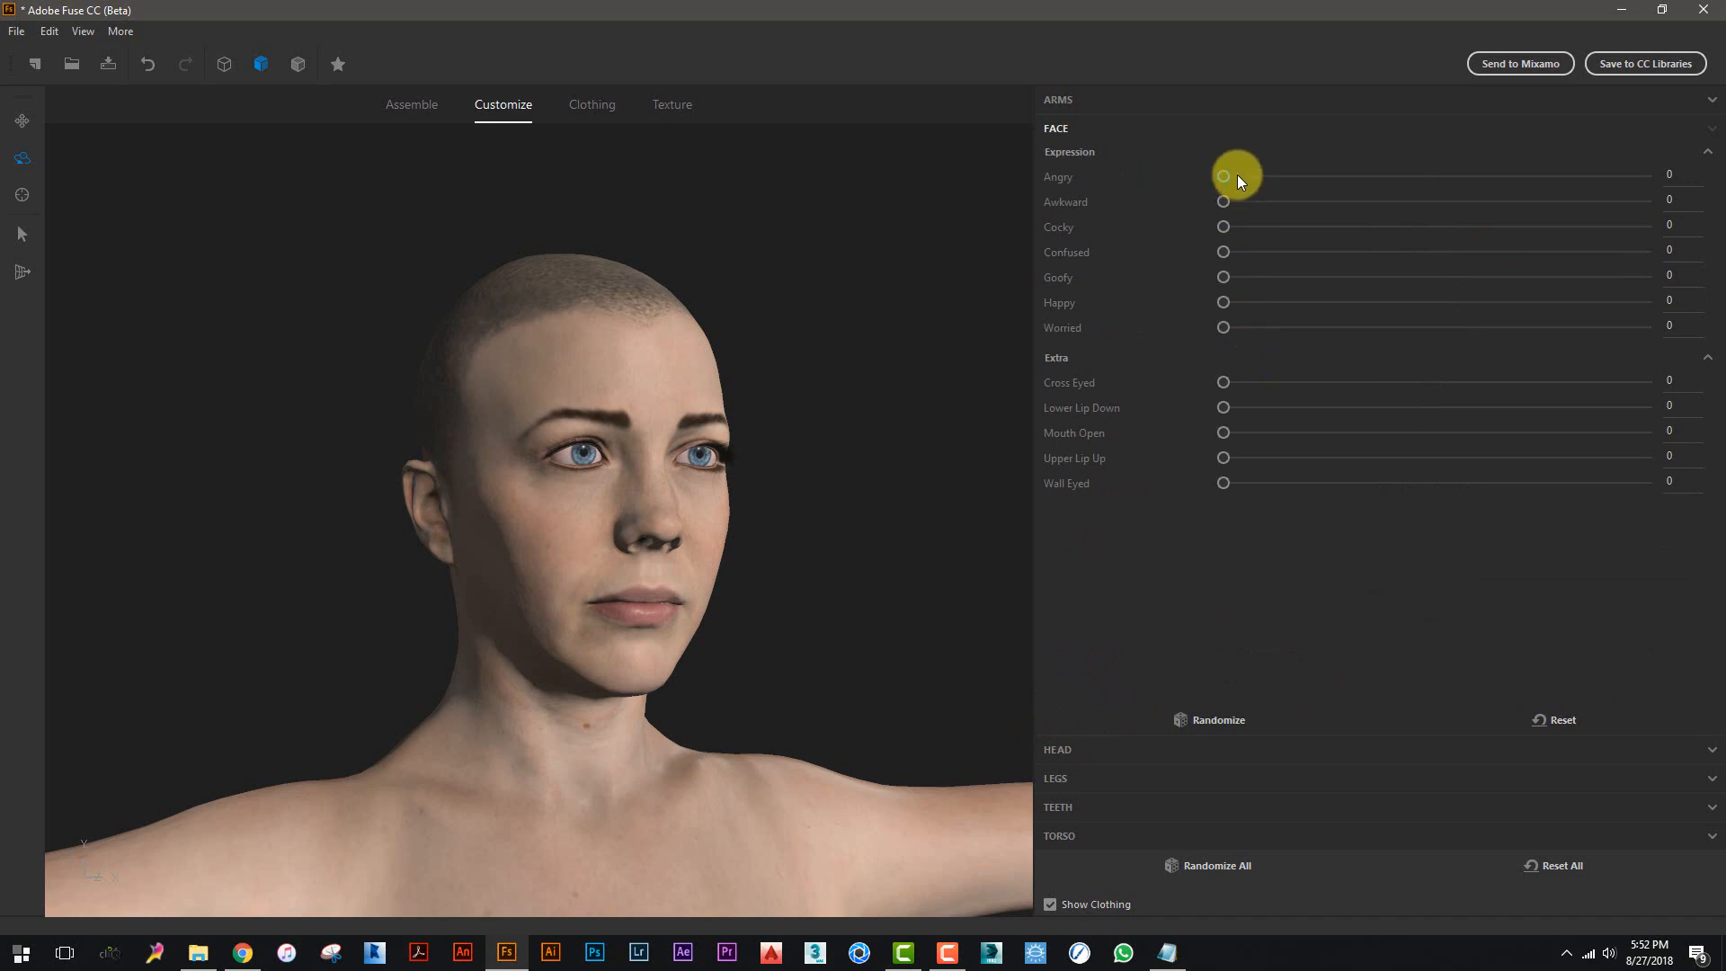
mouse_move(1237, 179)
mouse_down()
mouse_move(1534, 176)
mouse_move(1171, 185)
mouse_move(1583, 202)
mouse_move(1218, 202)
mouse_up()
drag(1225, 329, 1140, 254)
drag(1335, 229, 1089, 266)
click(1068, 836)
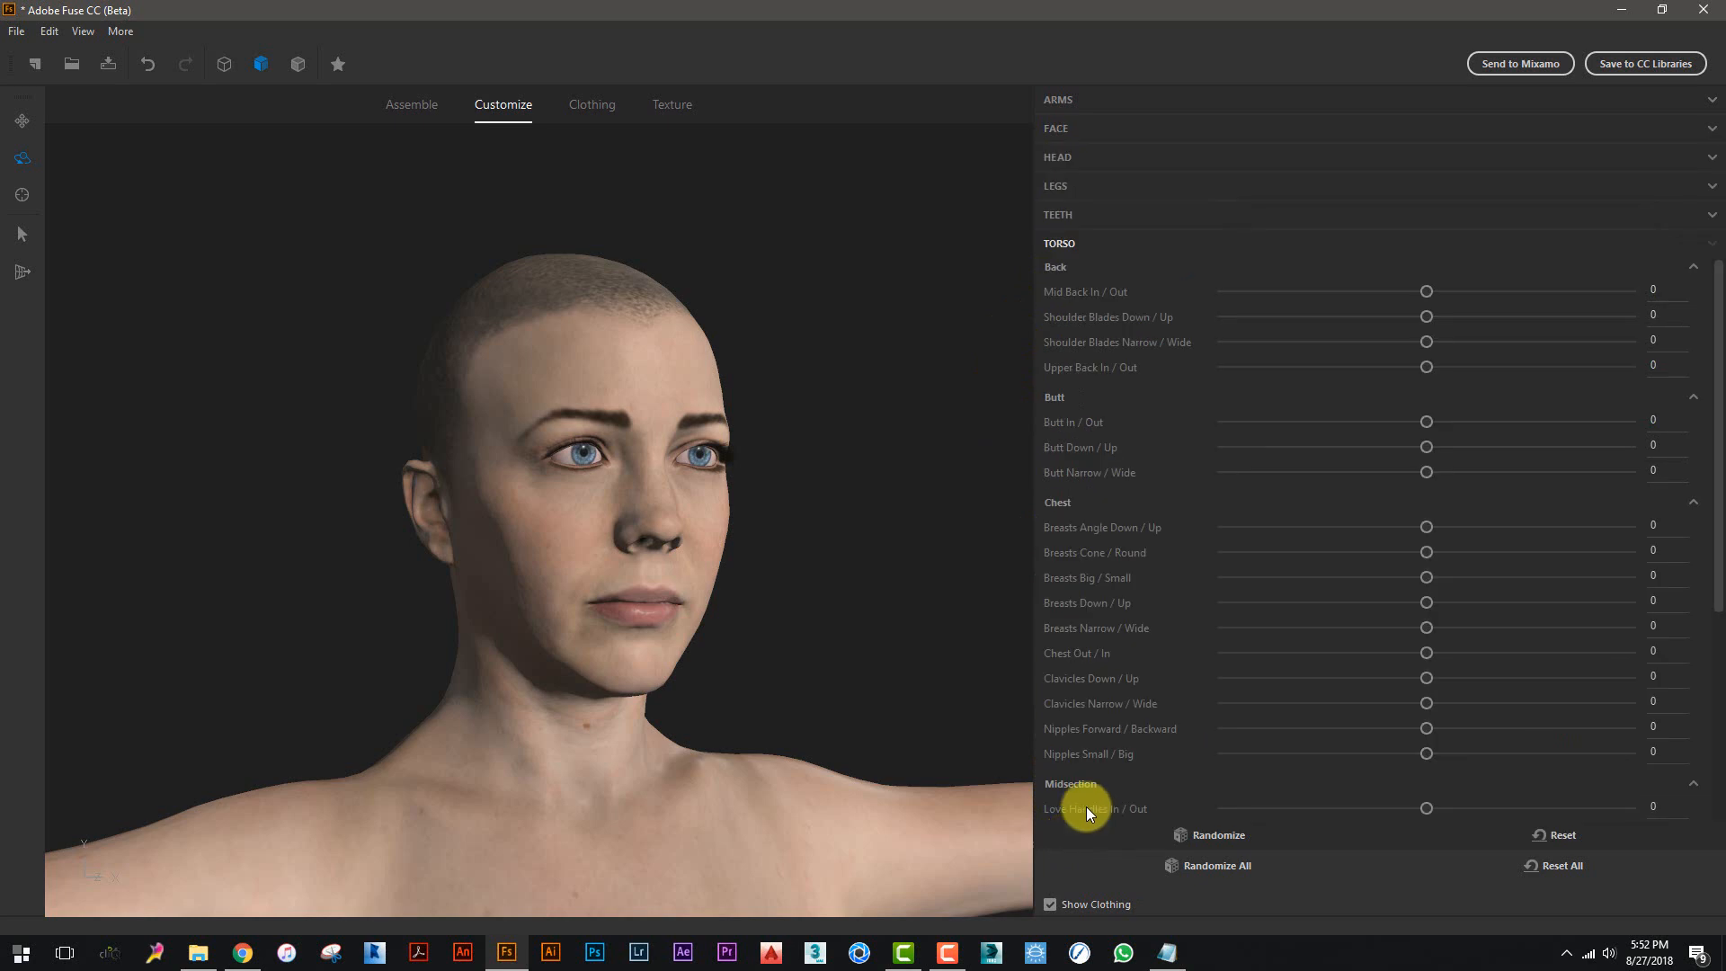
click(1057, 128)
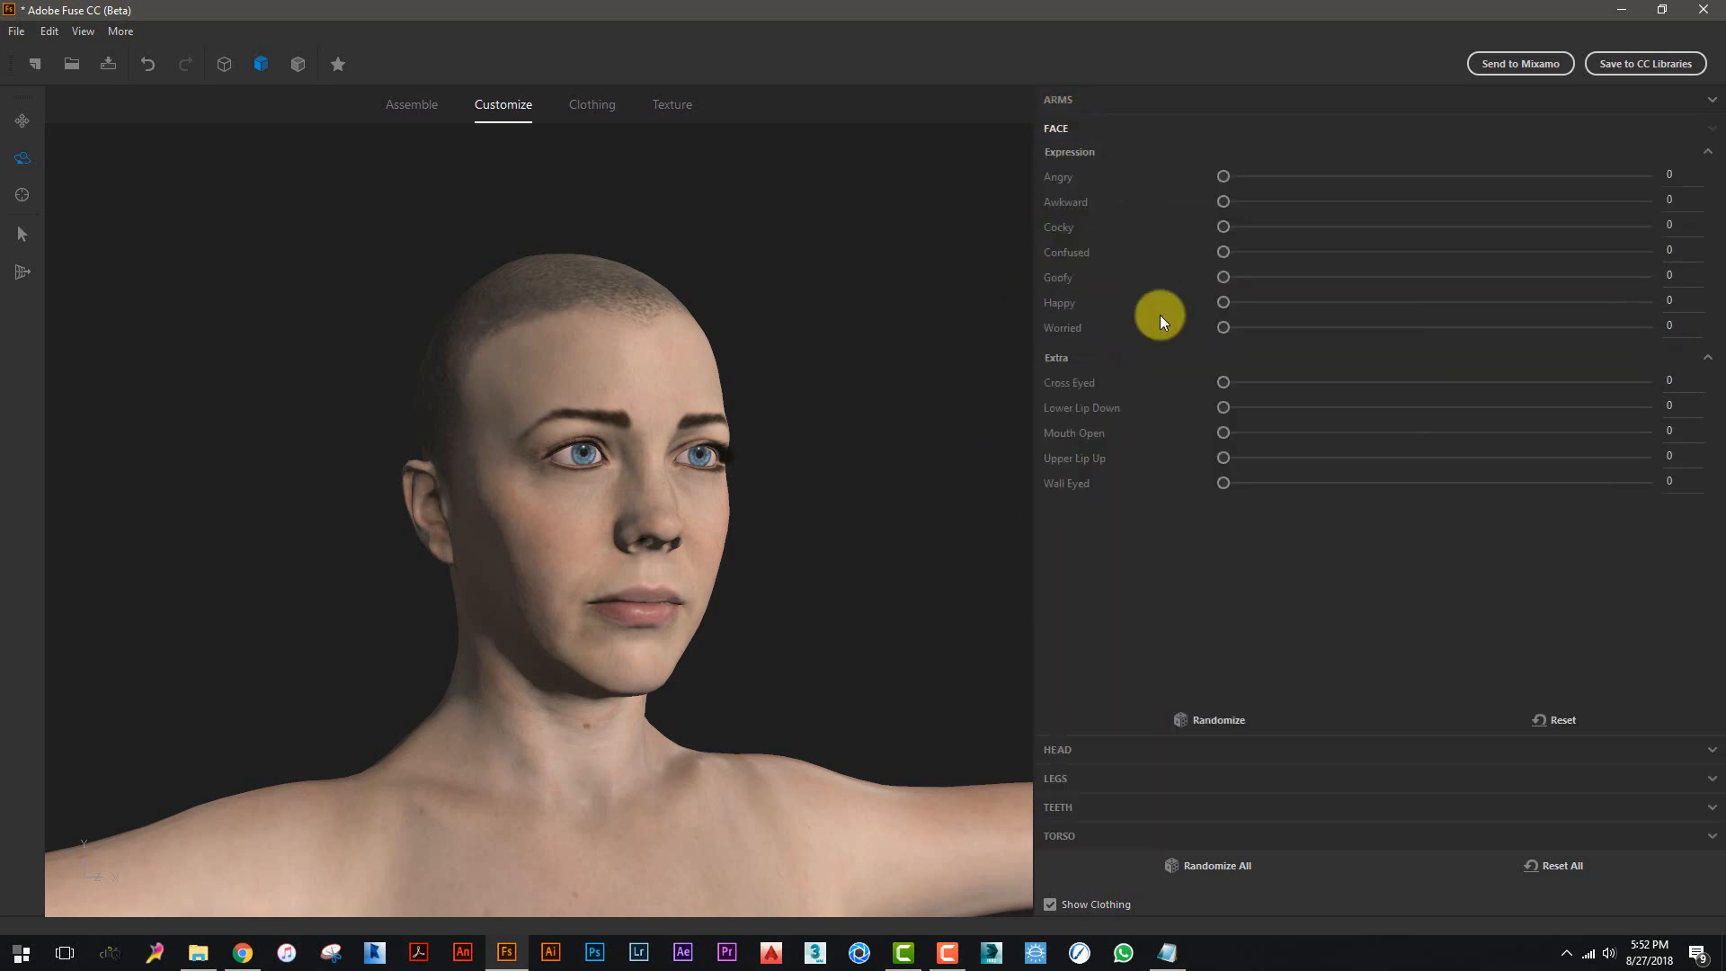
drag(1221, 177, 1188, 389)
- Browse the available tops and dress the character in the 3Quarter Sleeve Tee
click(575, 106)
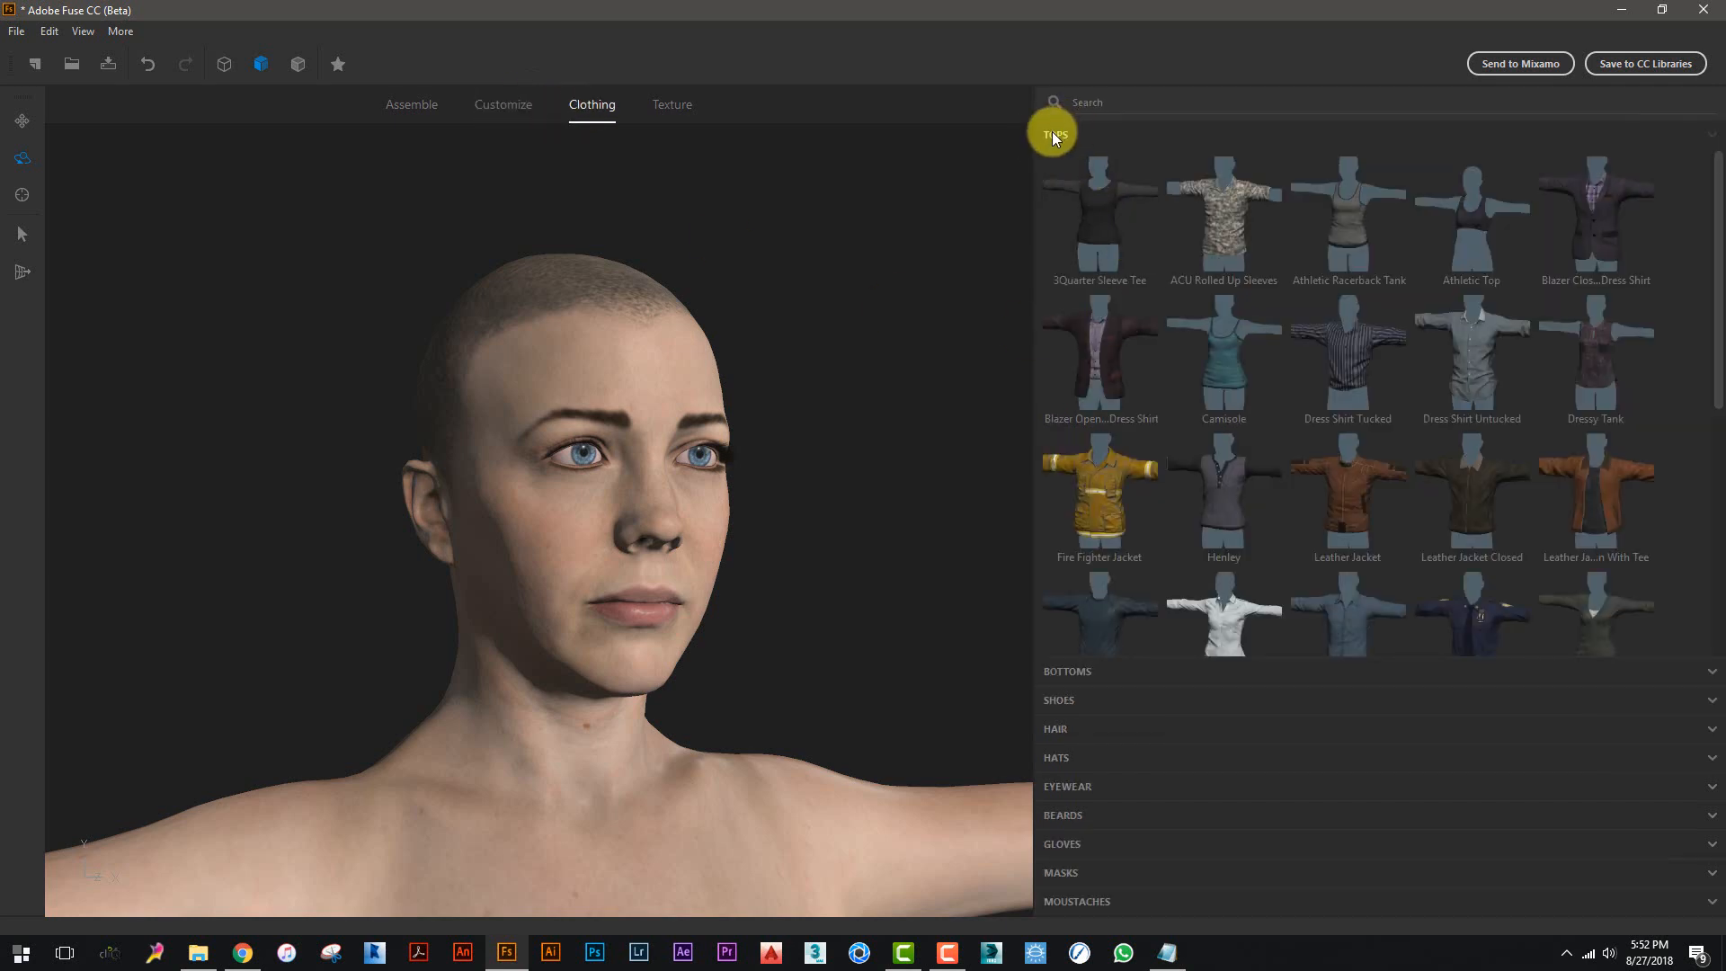
scroll(1519, 323, down, 2)
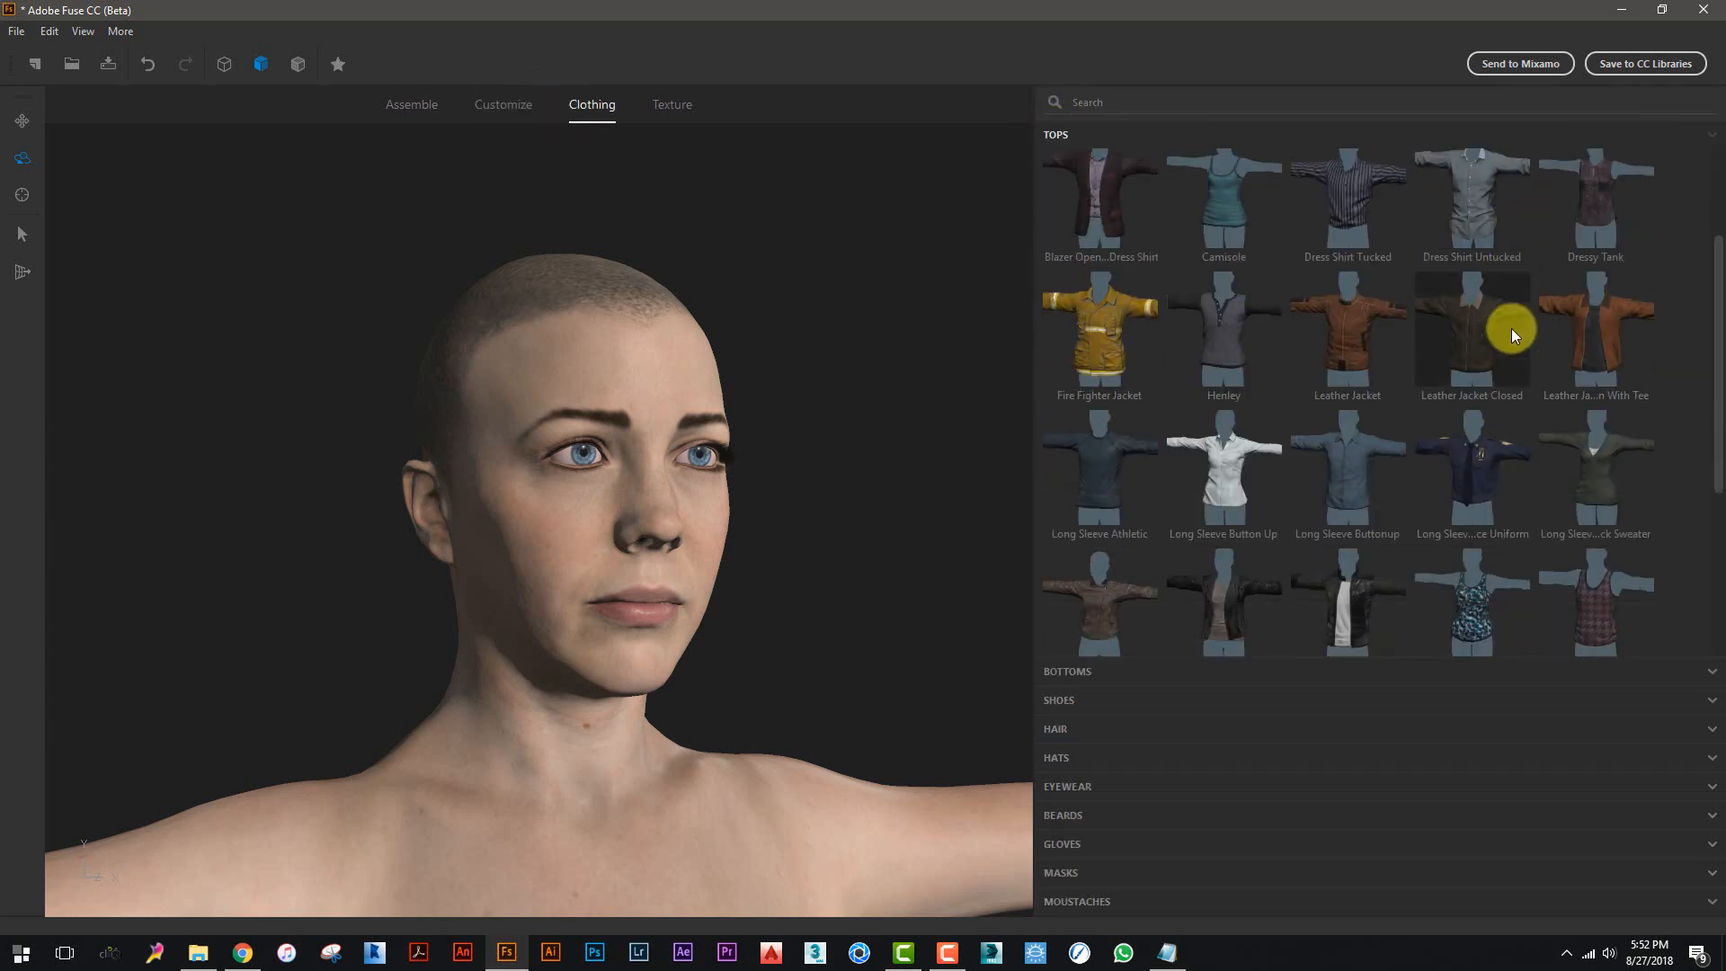
scroll(1512, 331, down, 3)
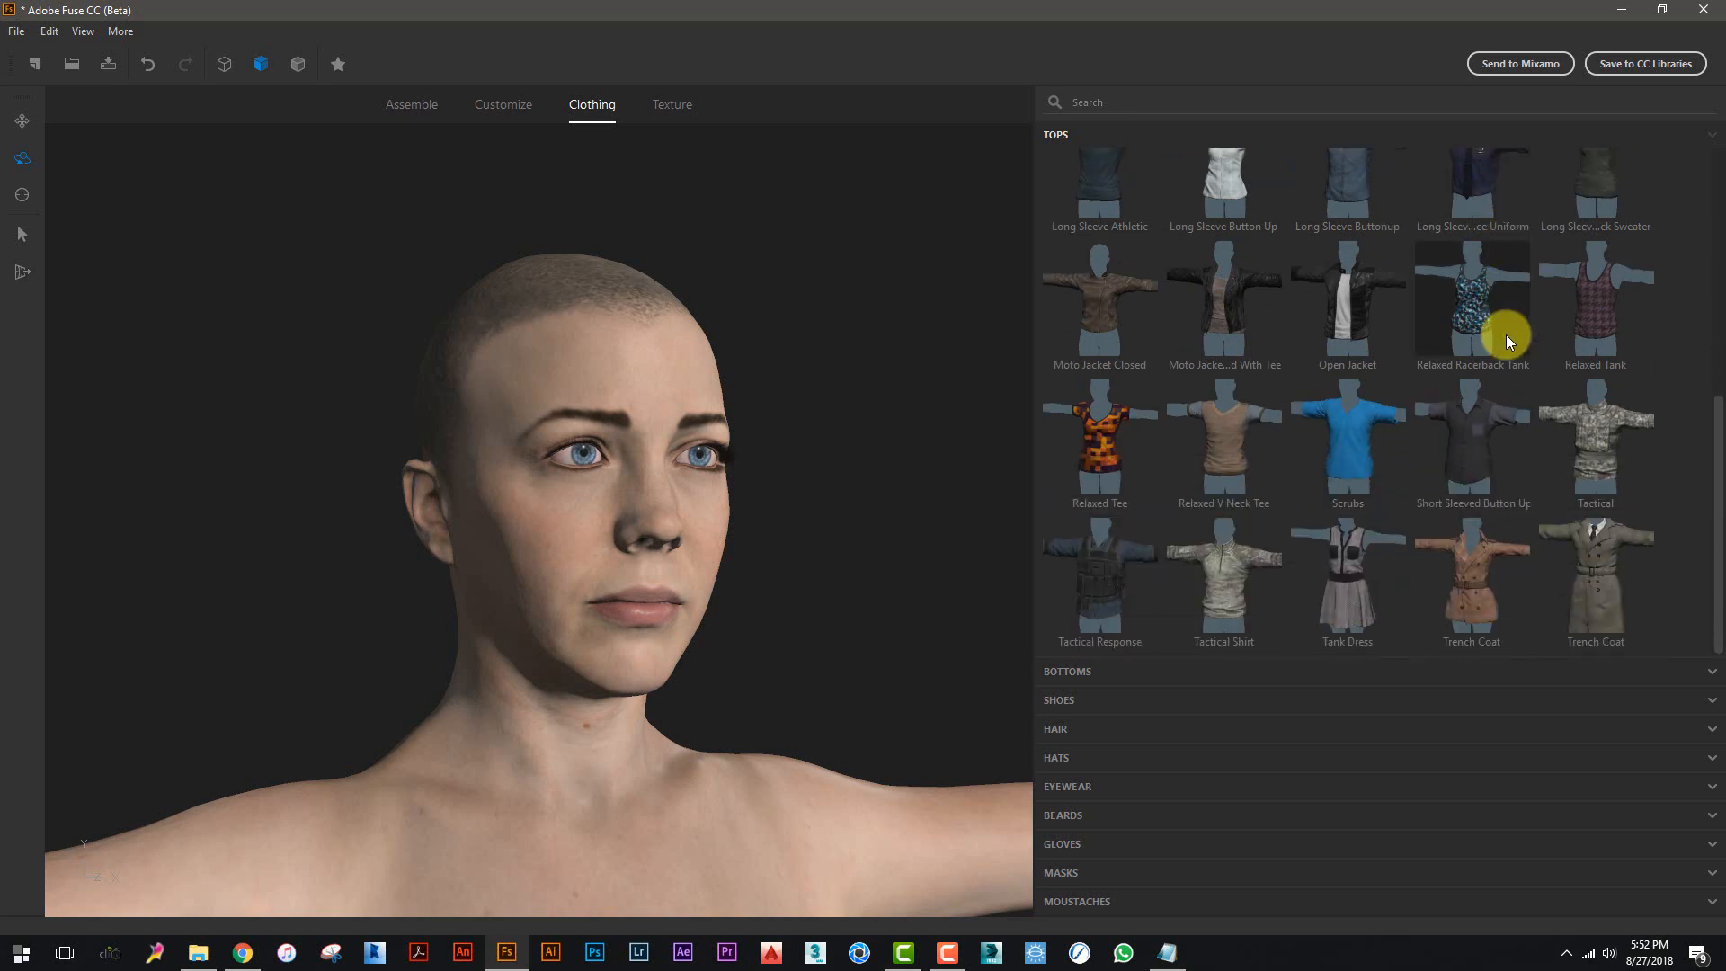
scroll(1507, 335, up, 5)
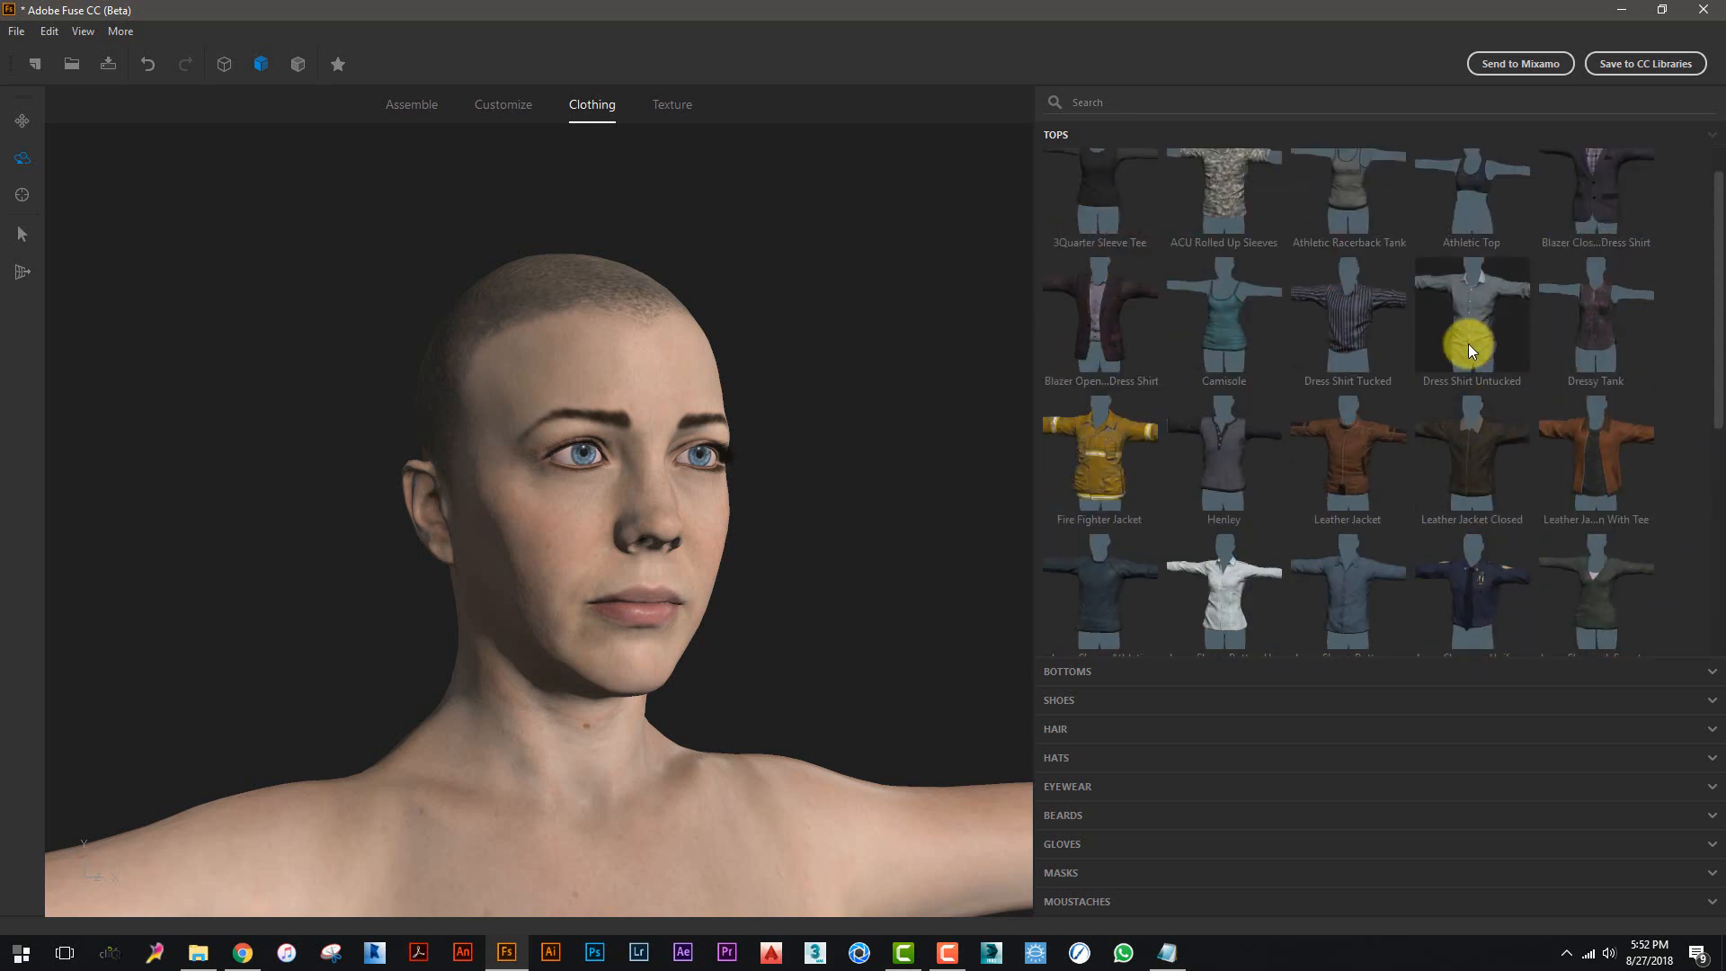
scroll(1469, 344, up, 1)
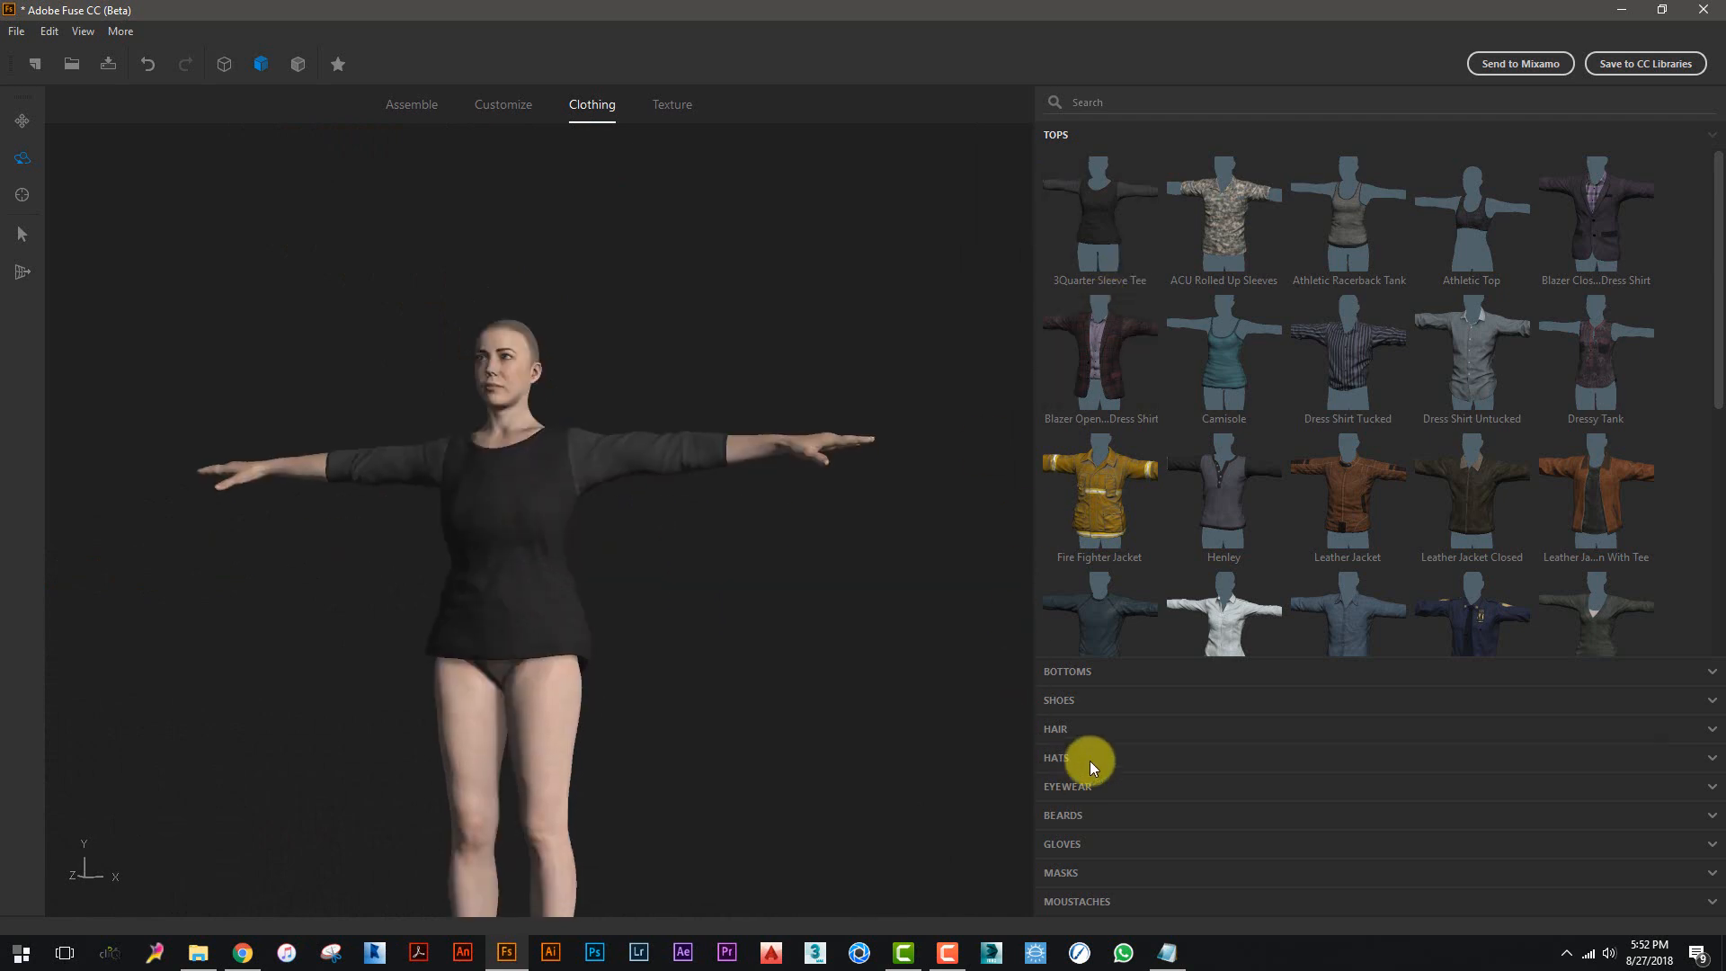
- Dress the character in the Bootcut Pant bottoms and the Boots 1 shoes
click(1069, 673)
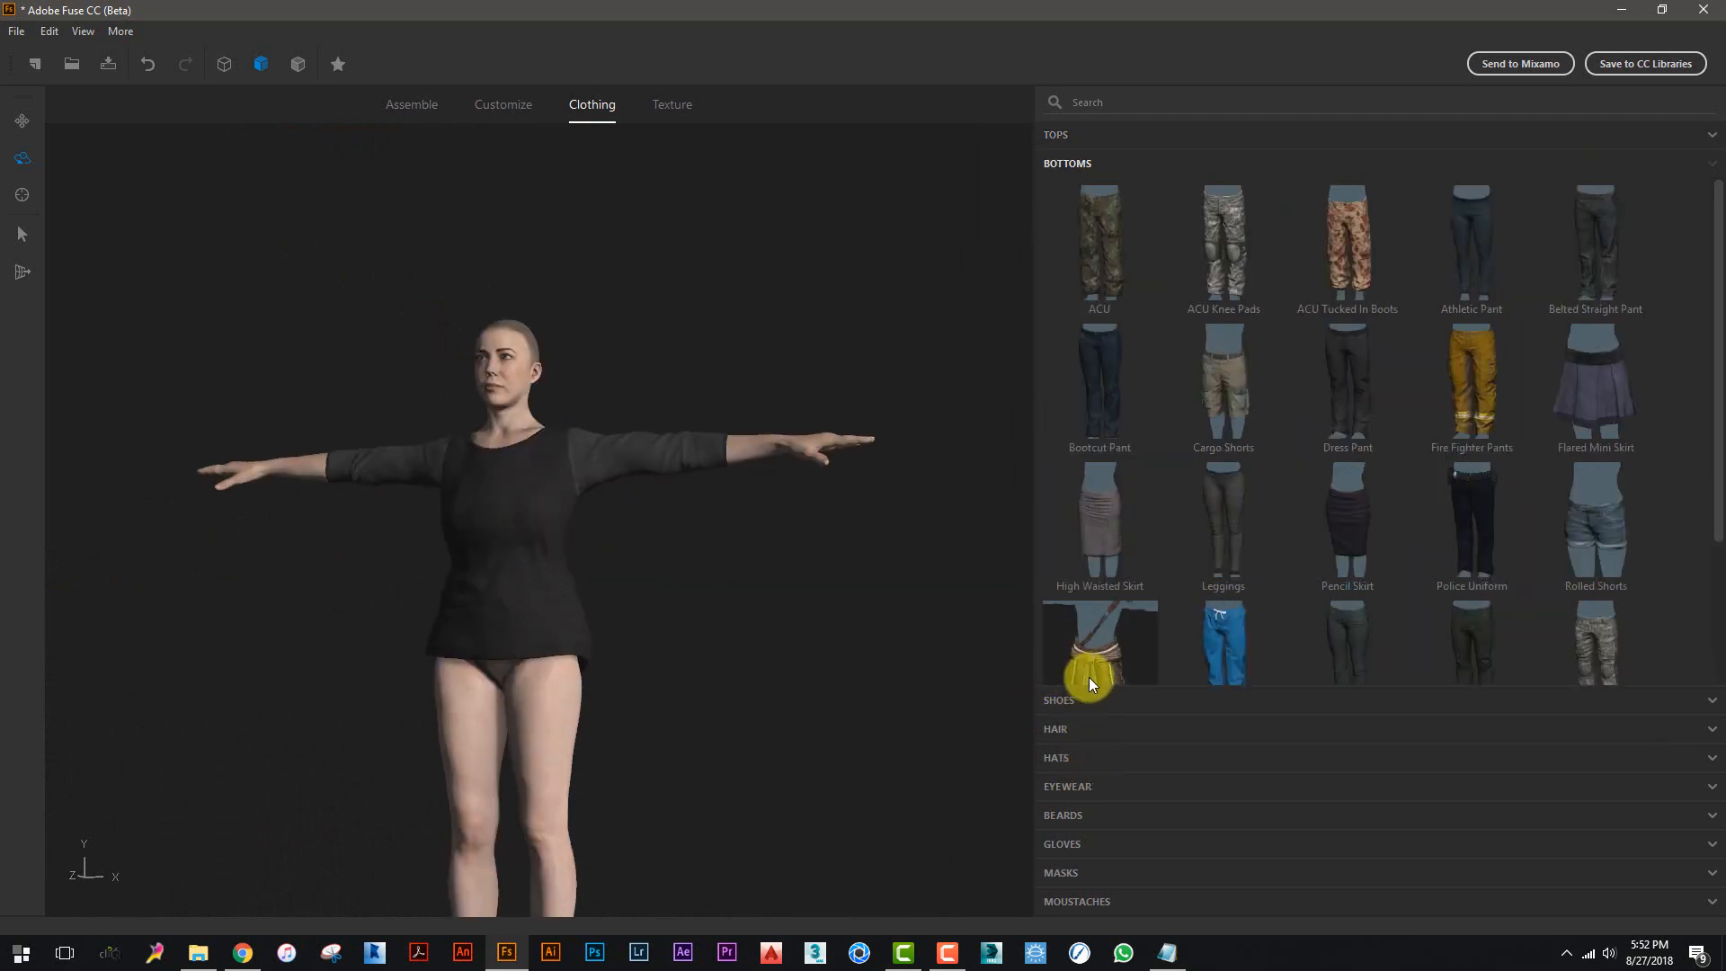
click(1097, 358)
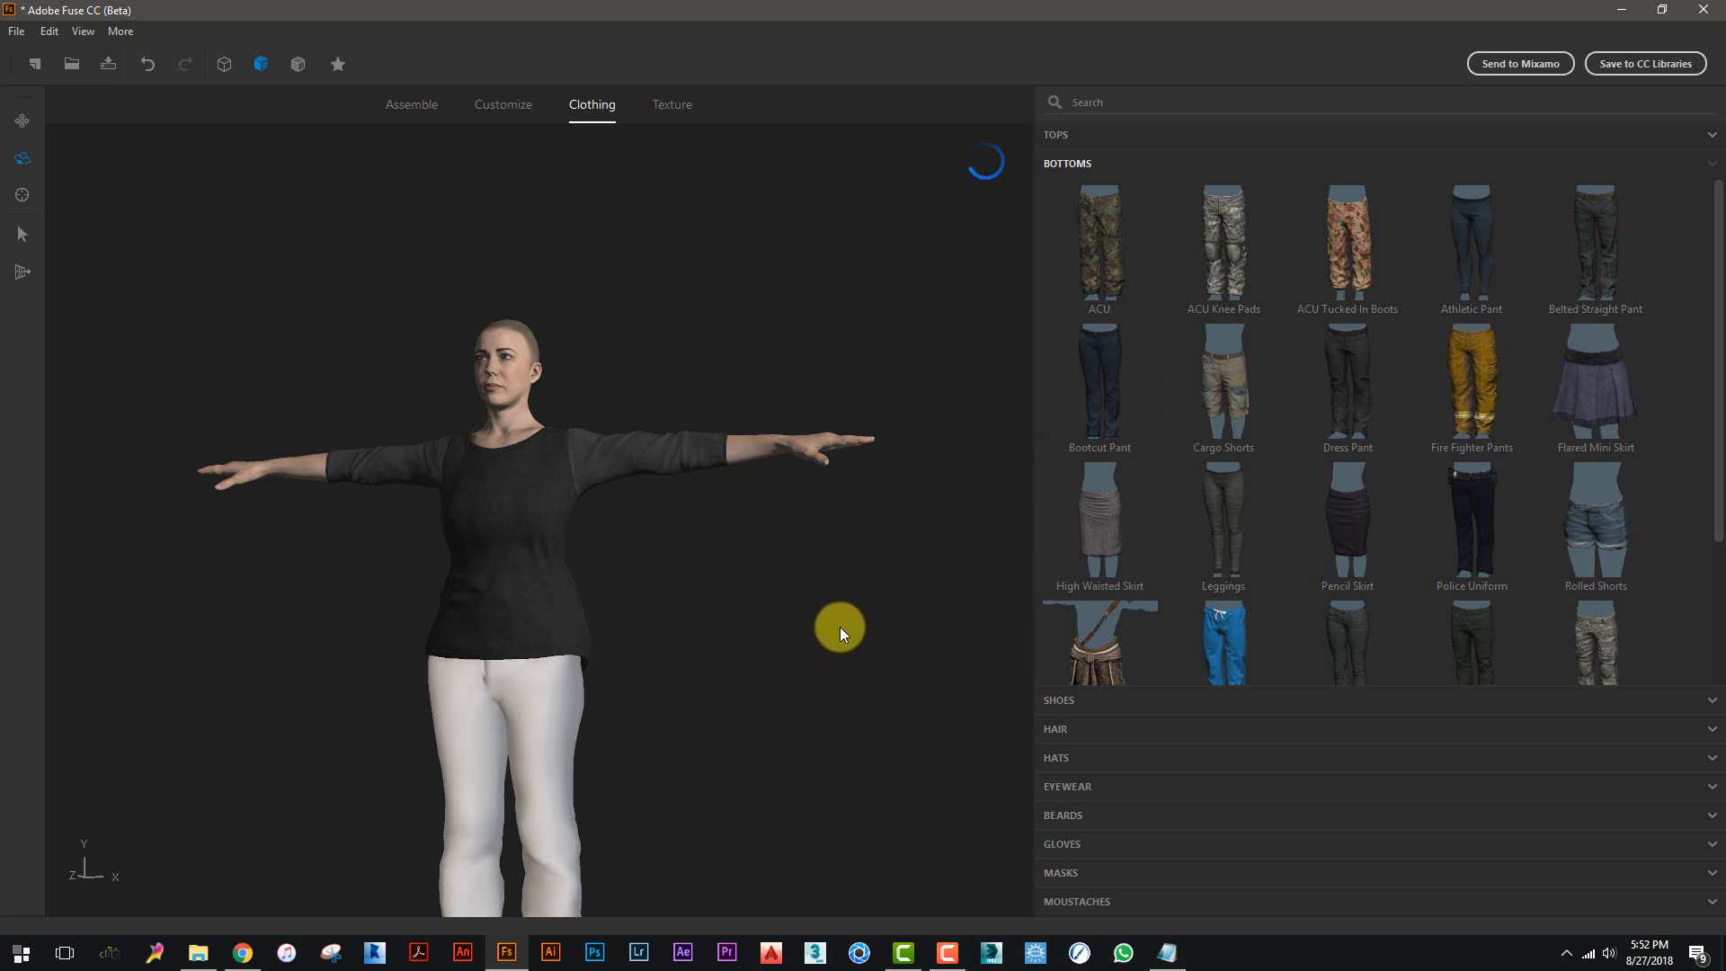
drag(845, 638, 785, 667)
middle_drag(785, 667, 788, 428)
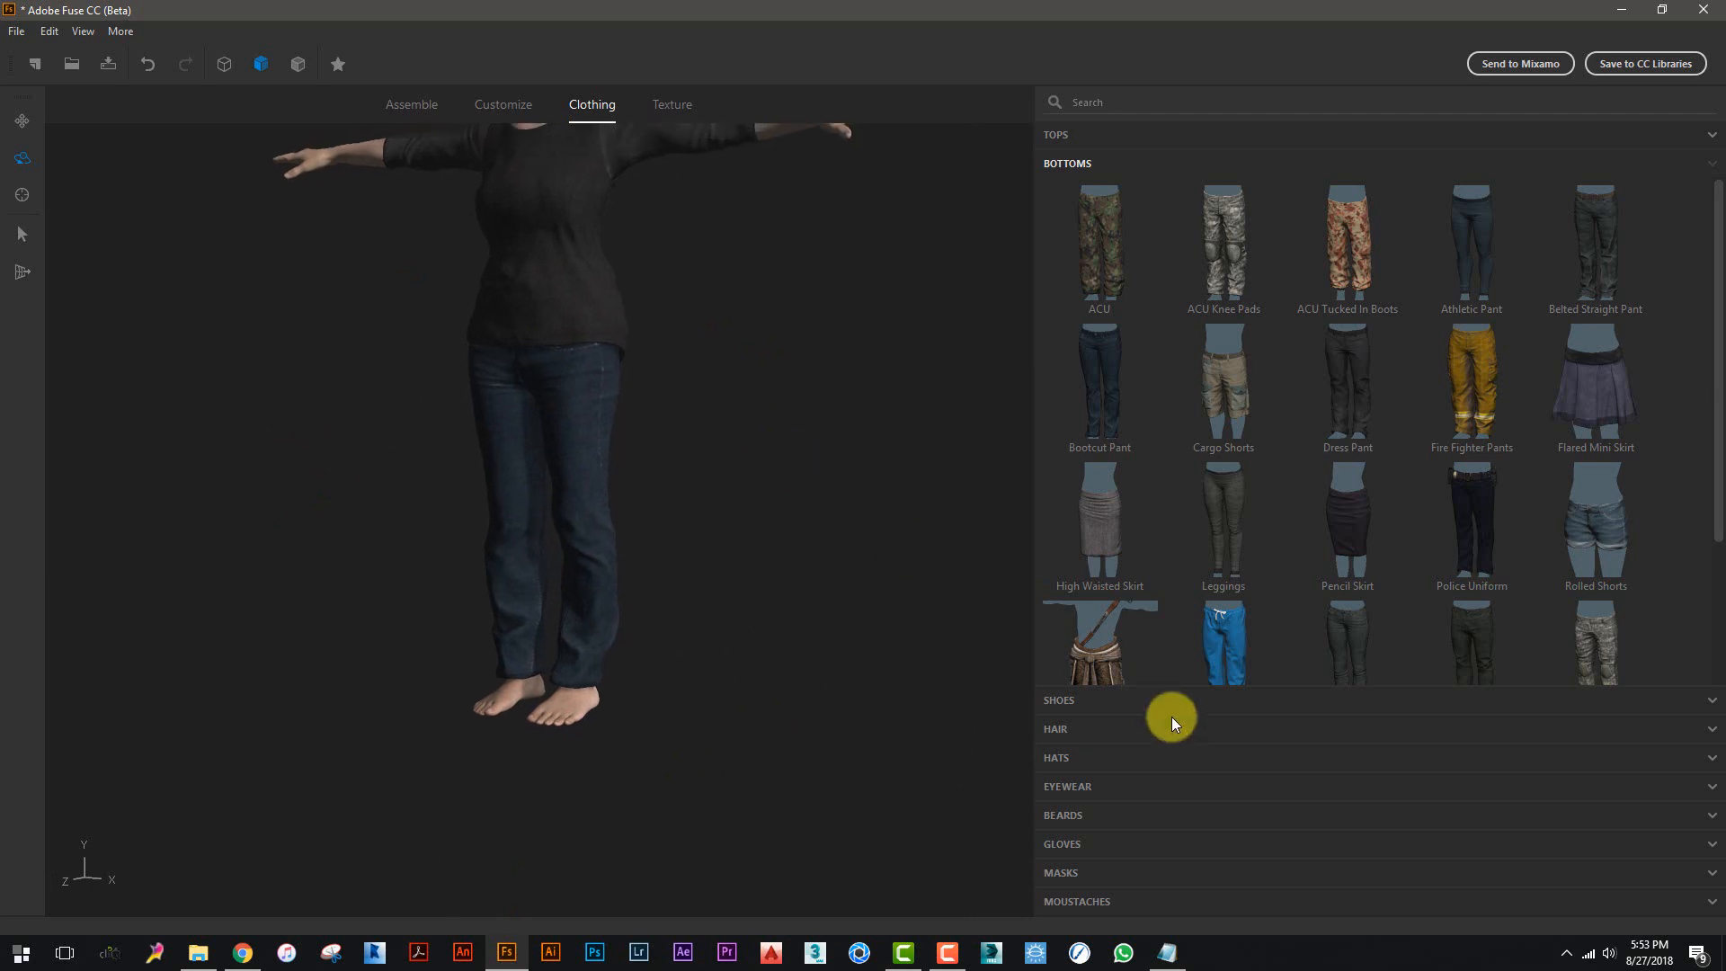
click(1068, 699)
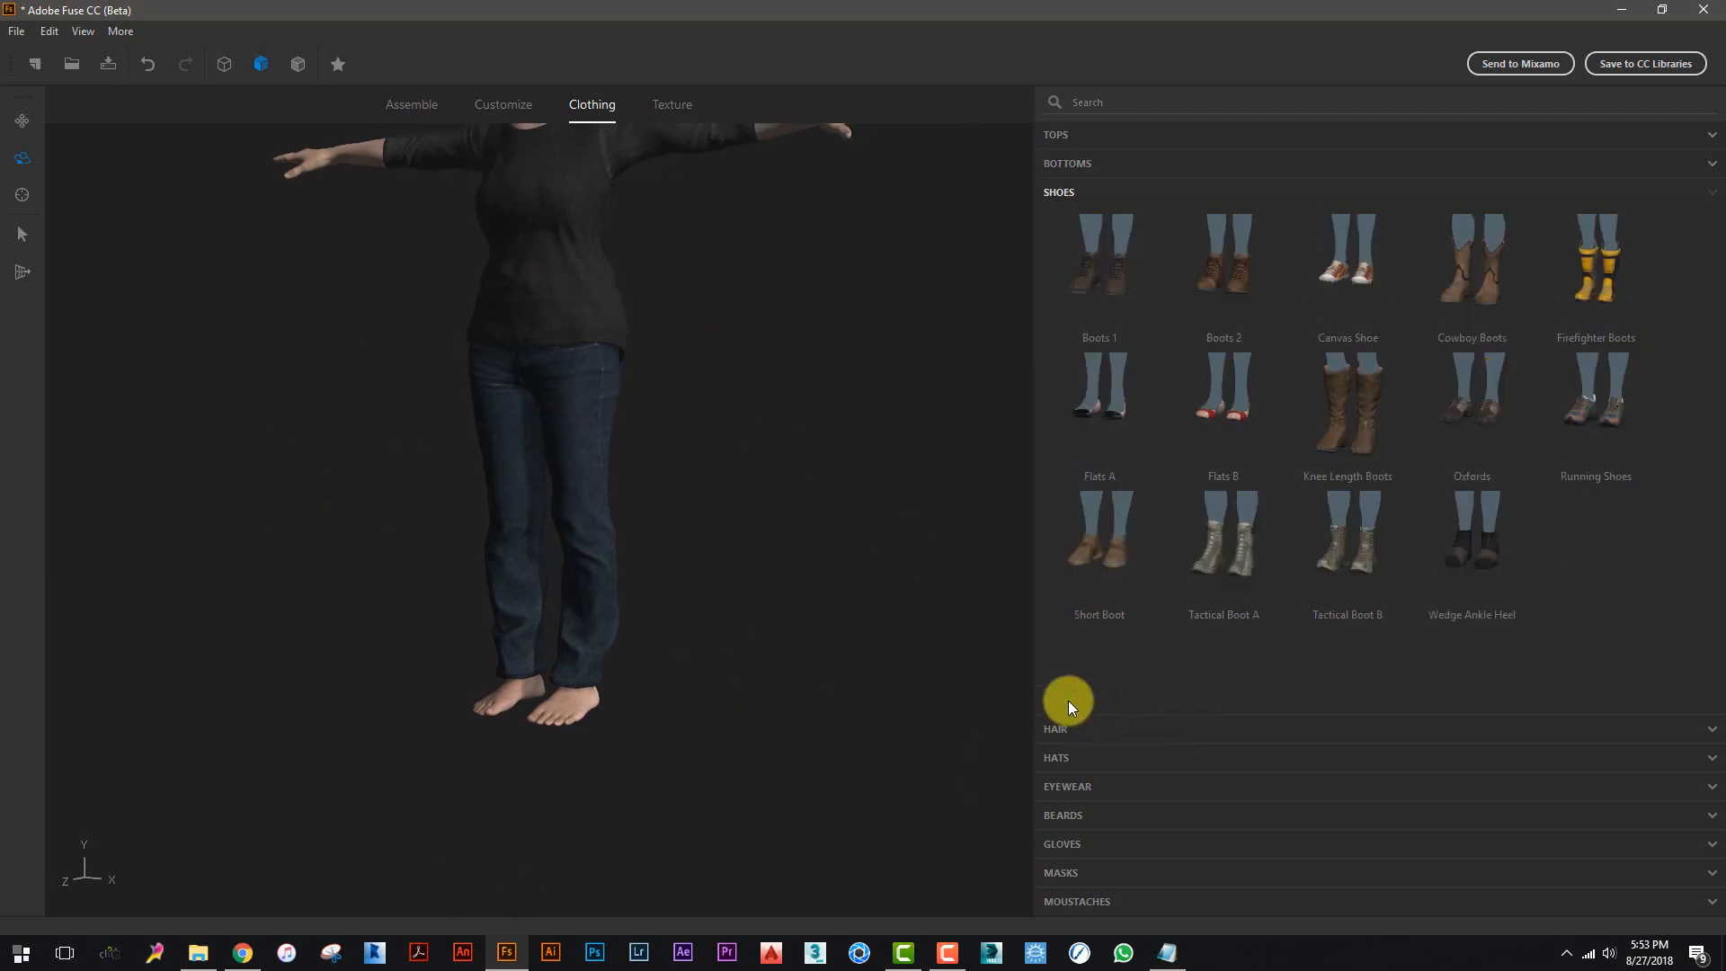
click(1116, 254)
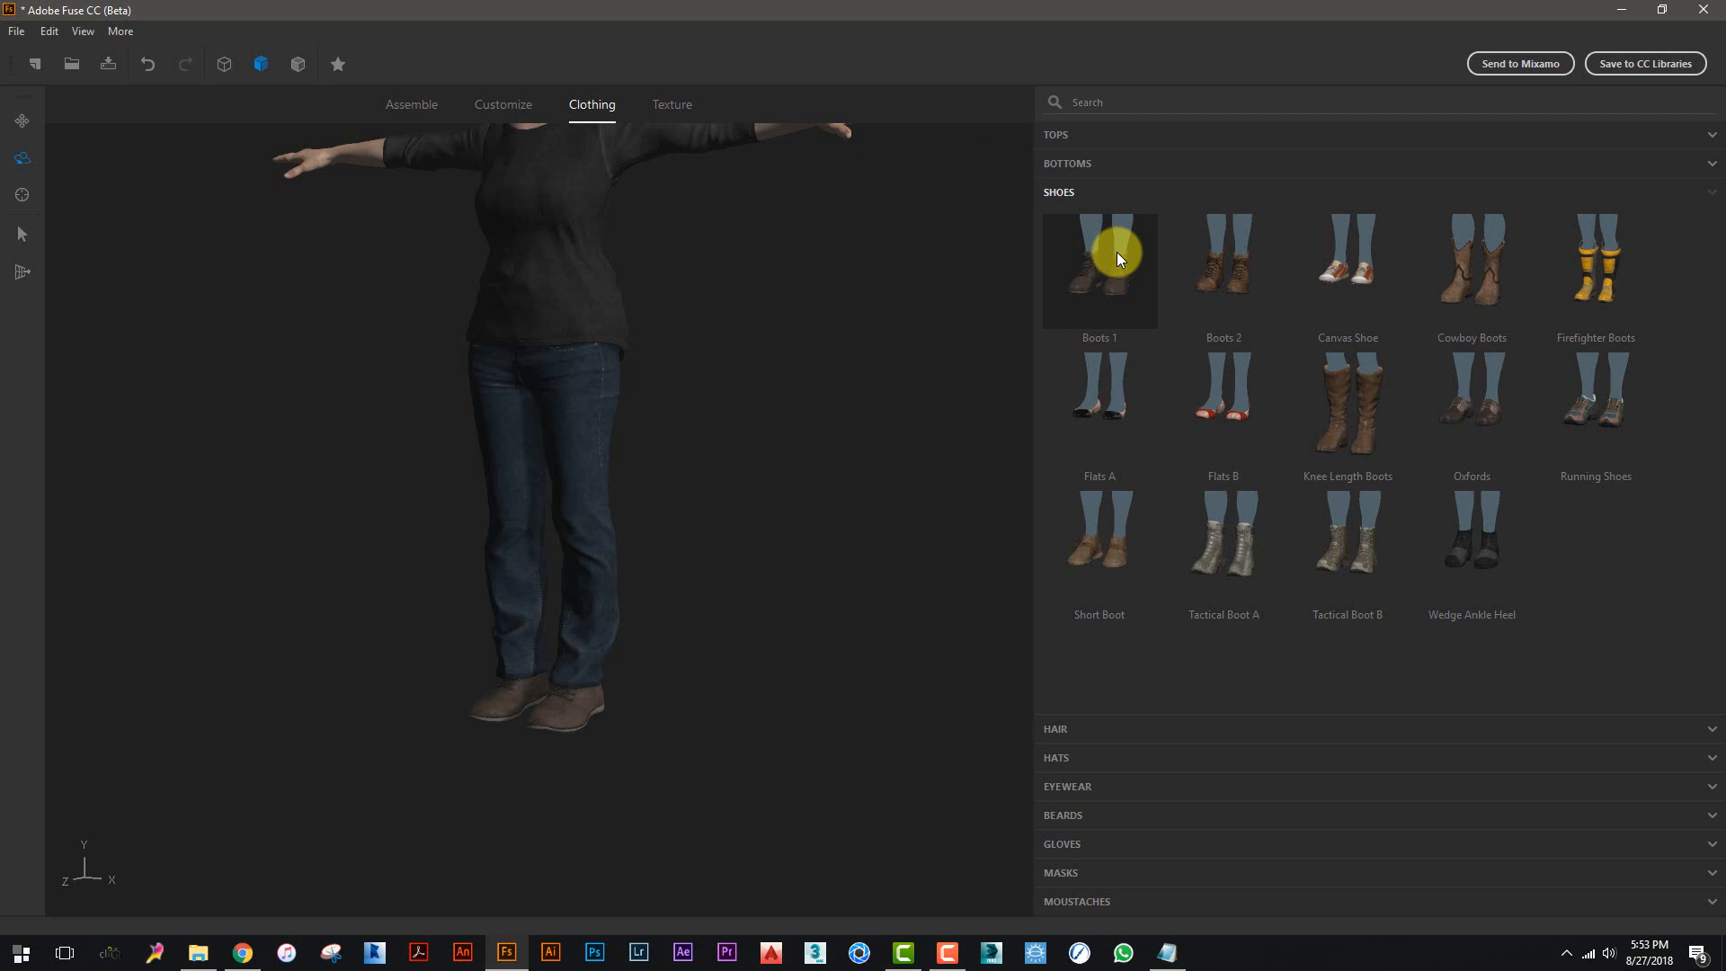
- Try a dark braided hairstyle on the character and replace it with the Alpha Ponytail hair
click(1056, 729)
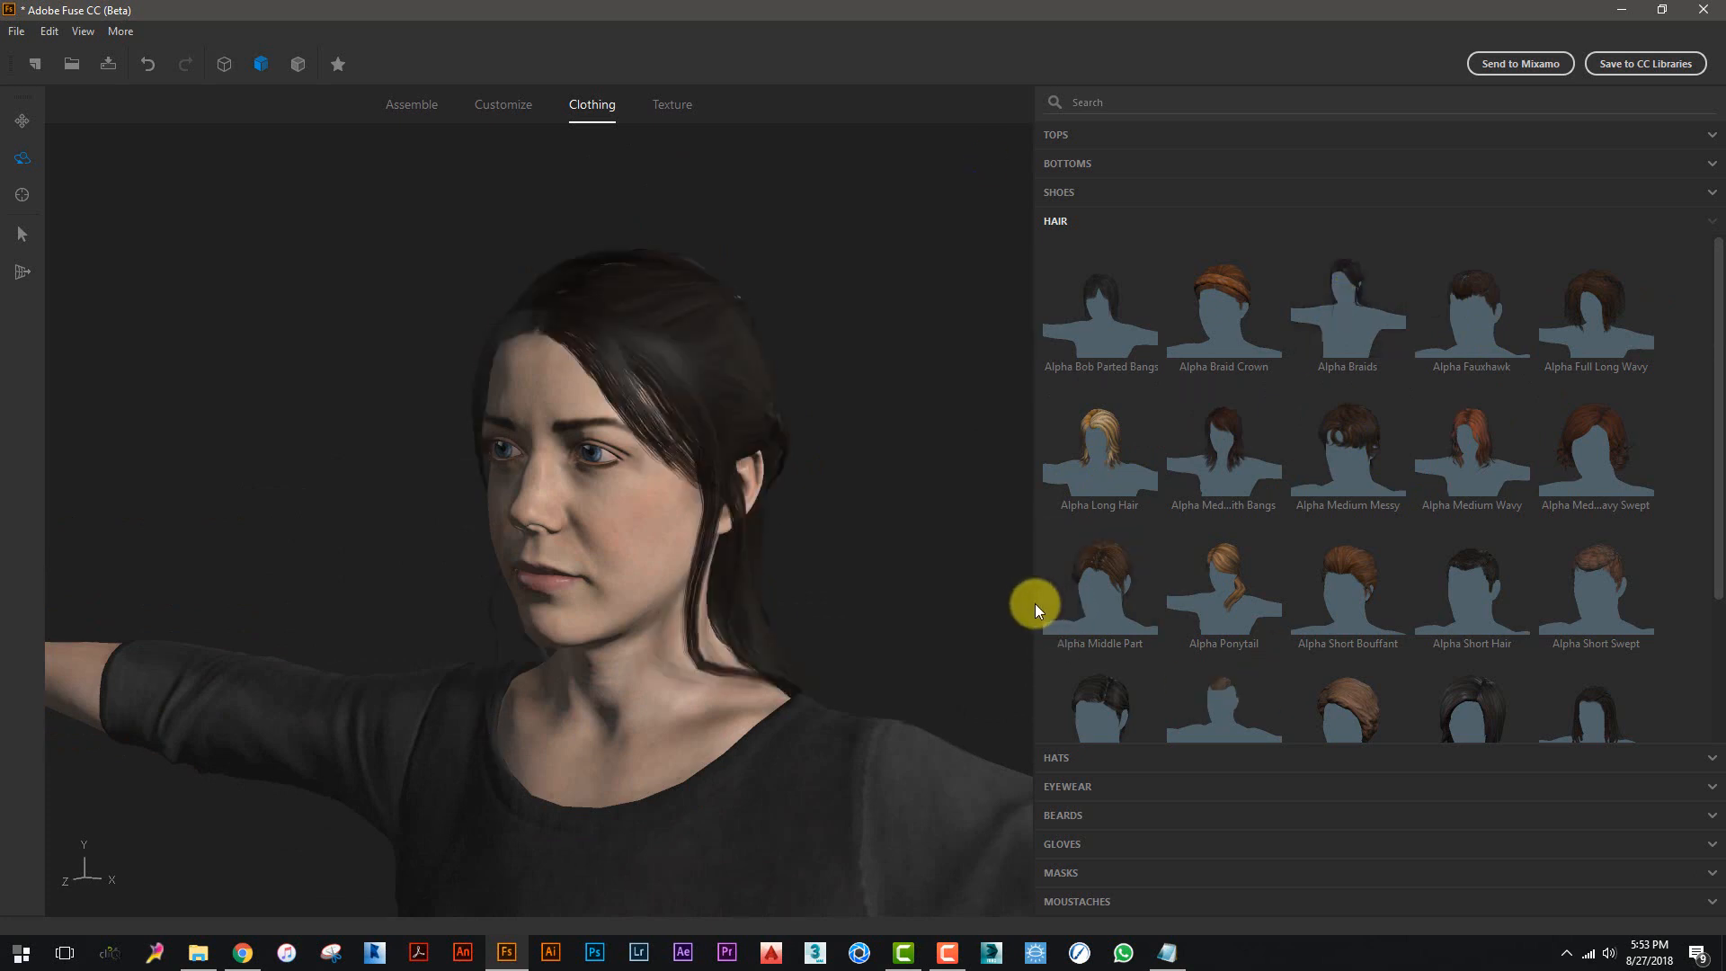
drag(718, 572, 894, 557)
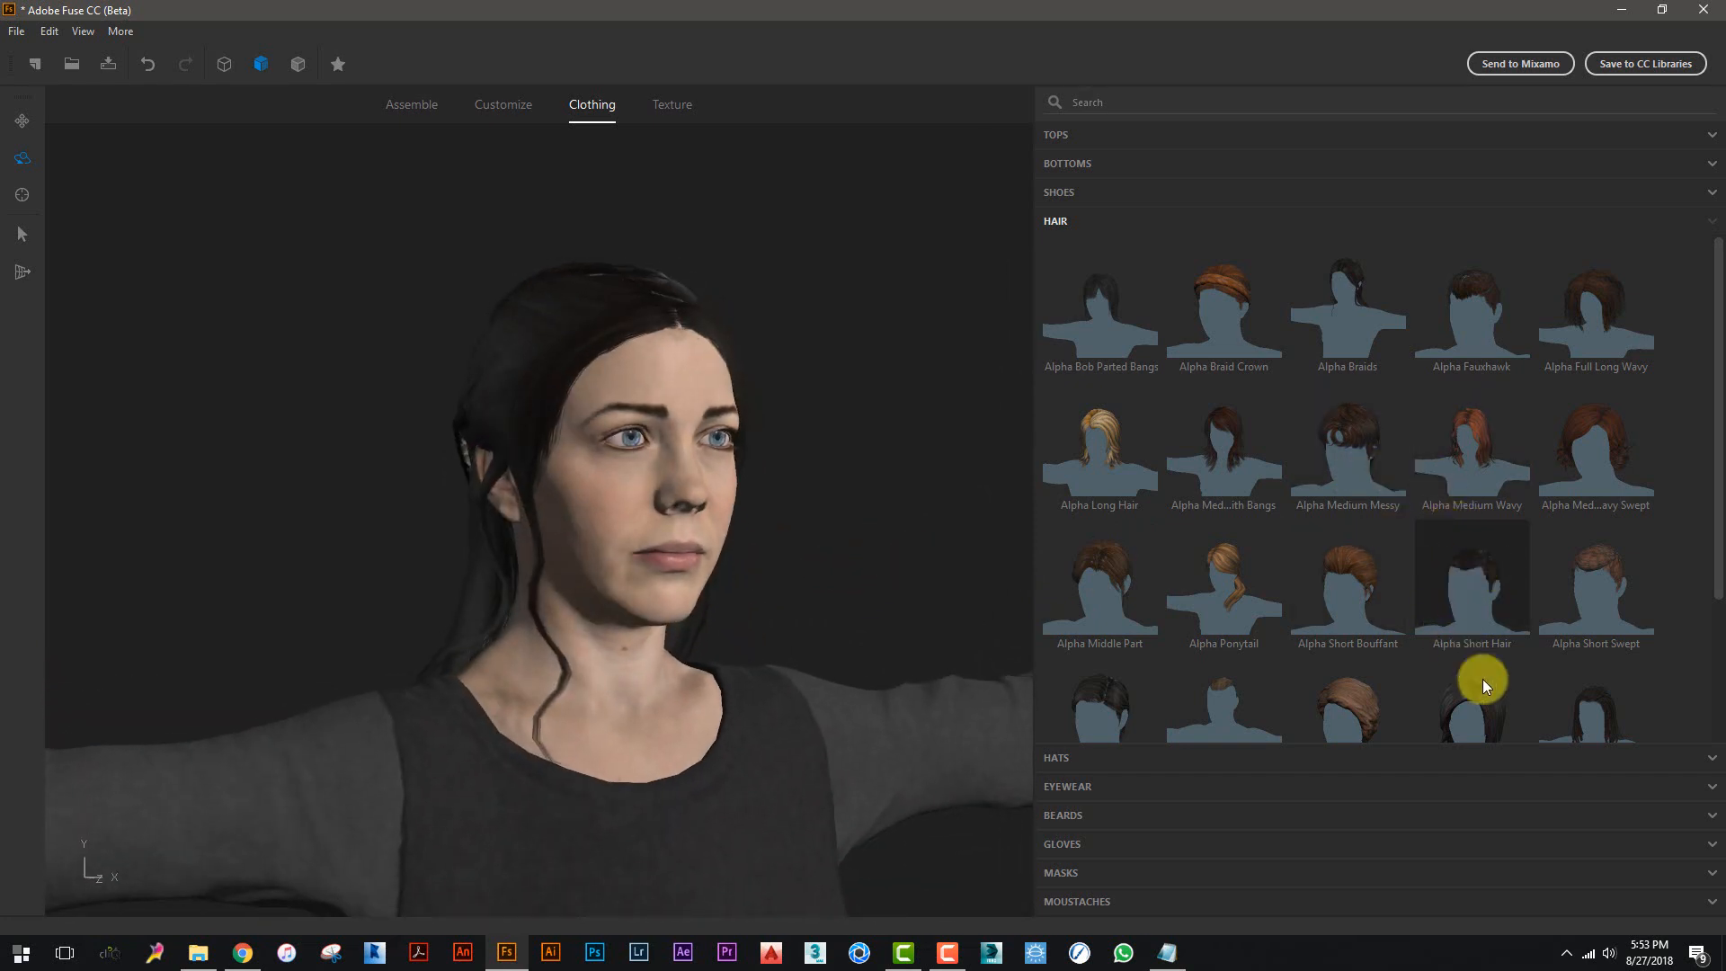
scroll(1416, 435, down, 1)
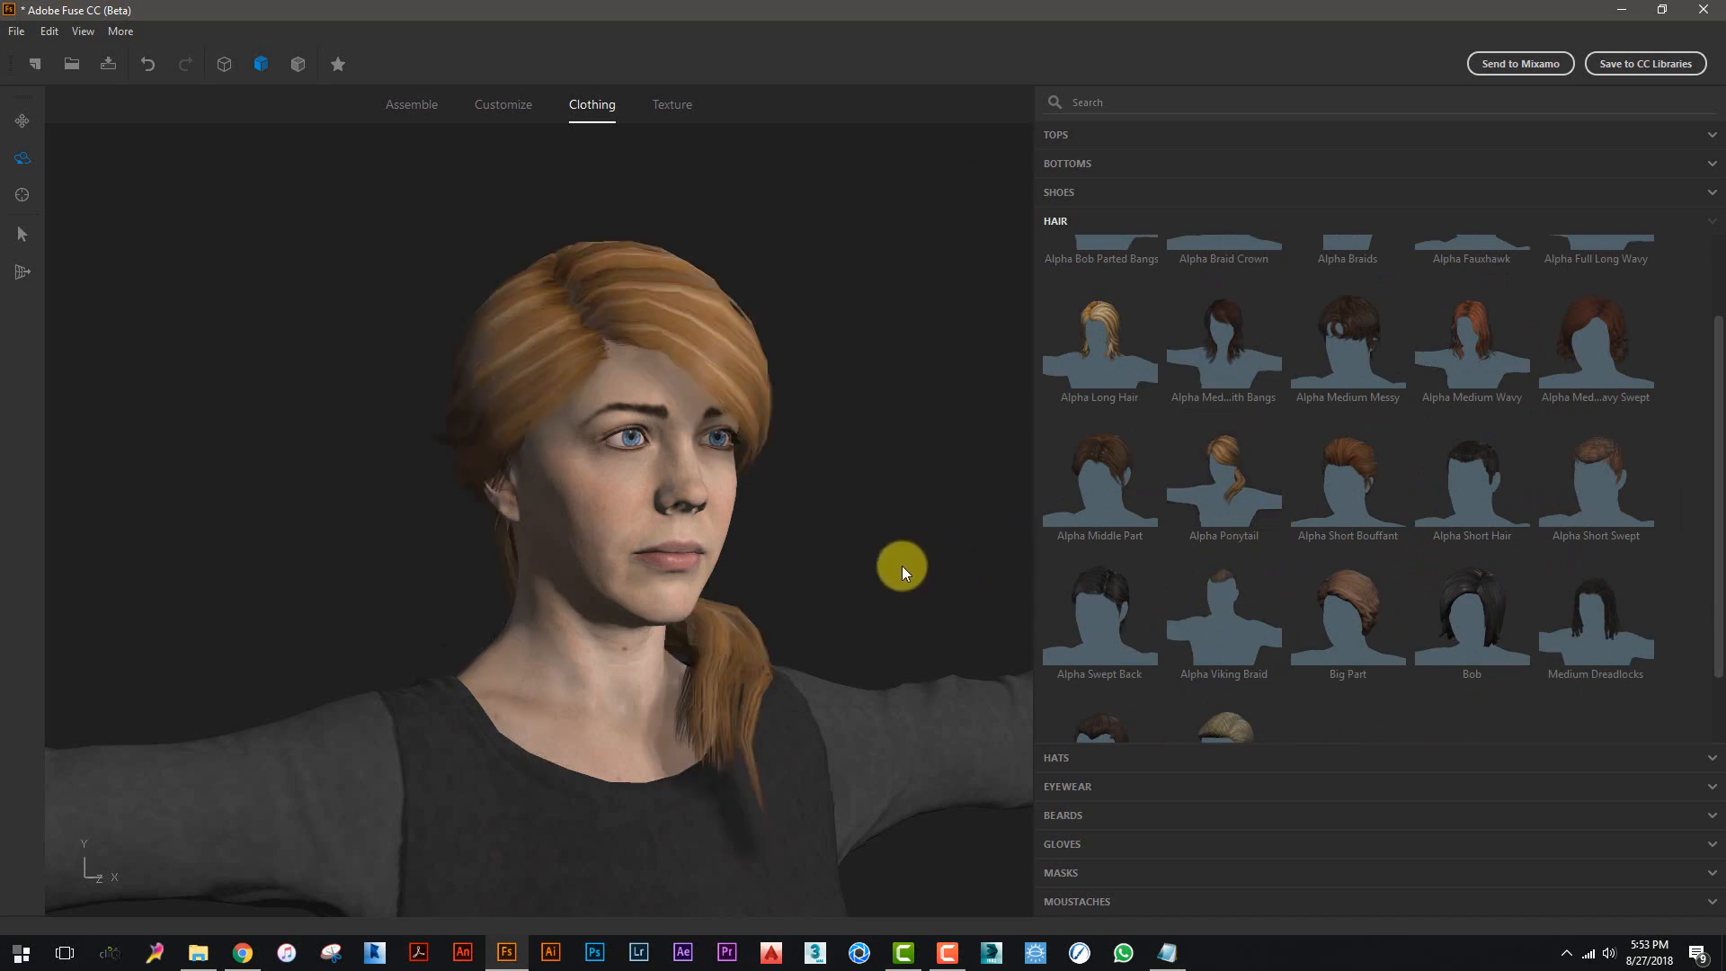
drag(854, 564, 892, 568)
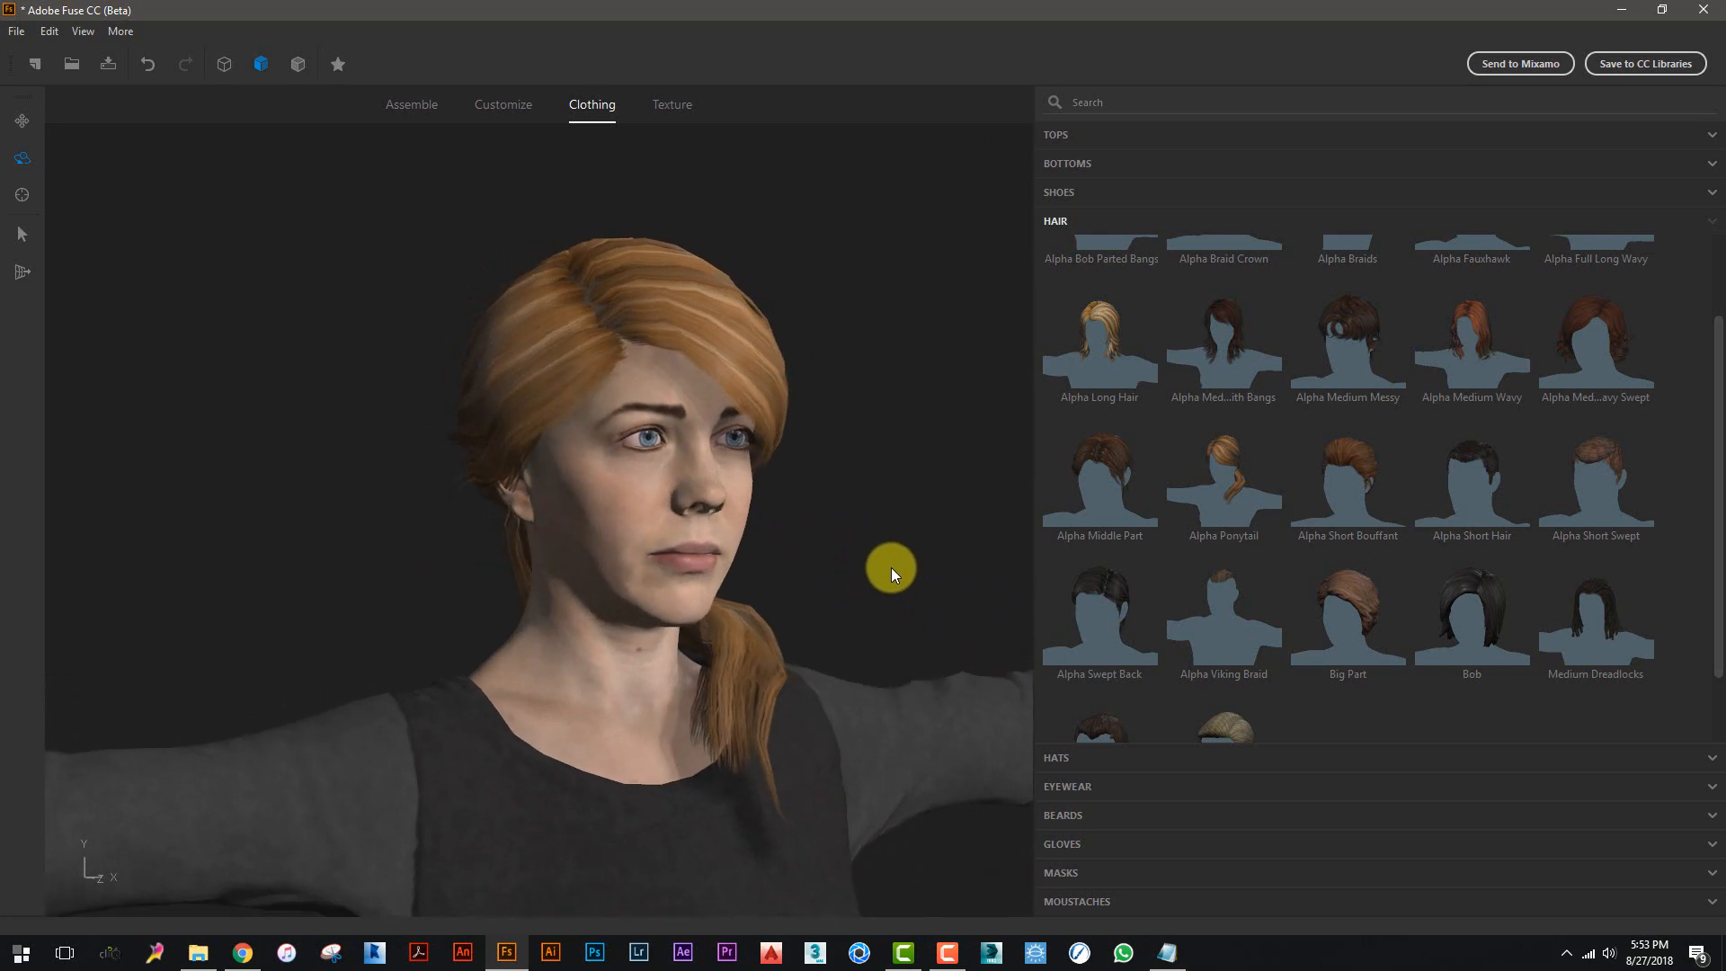
middle_drag(927, 611, 884, 494)
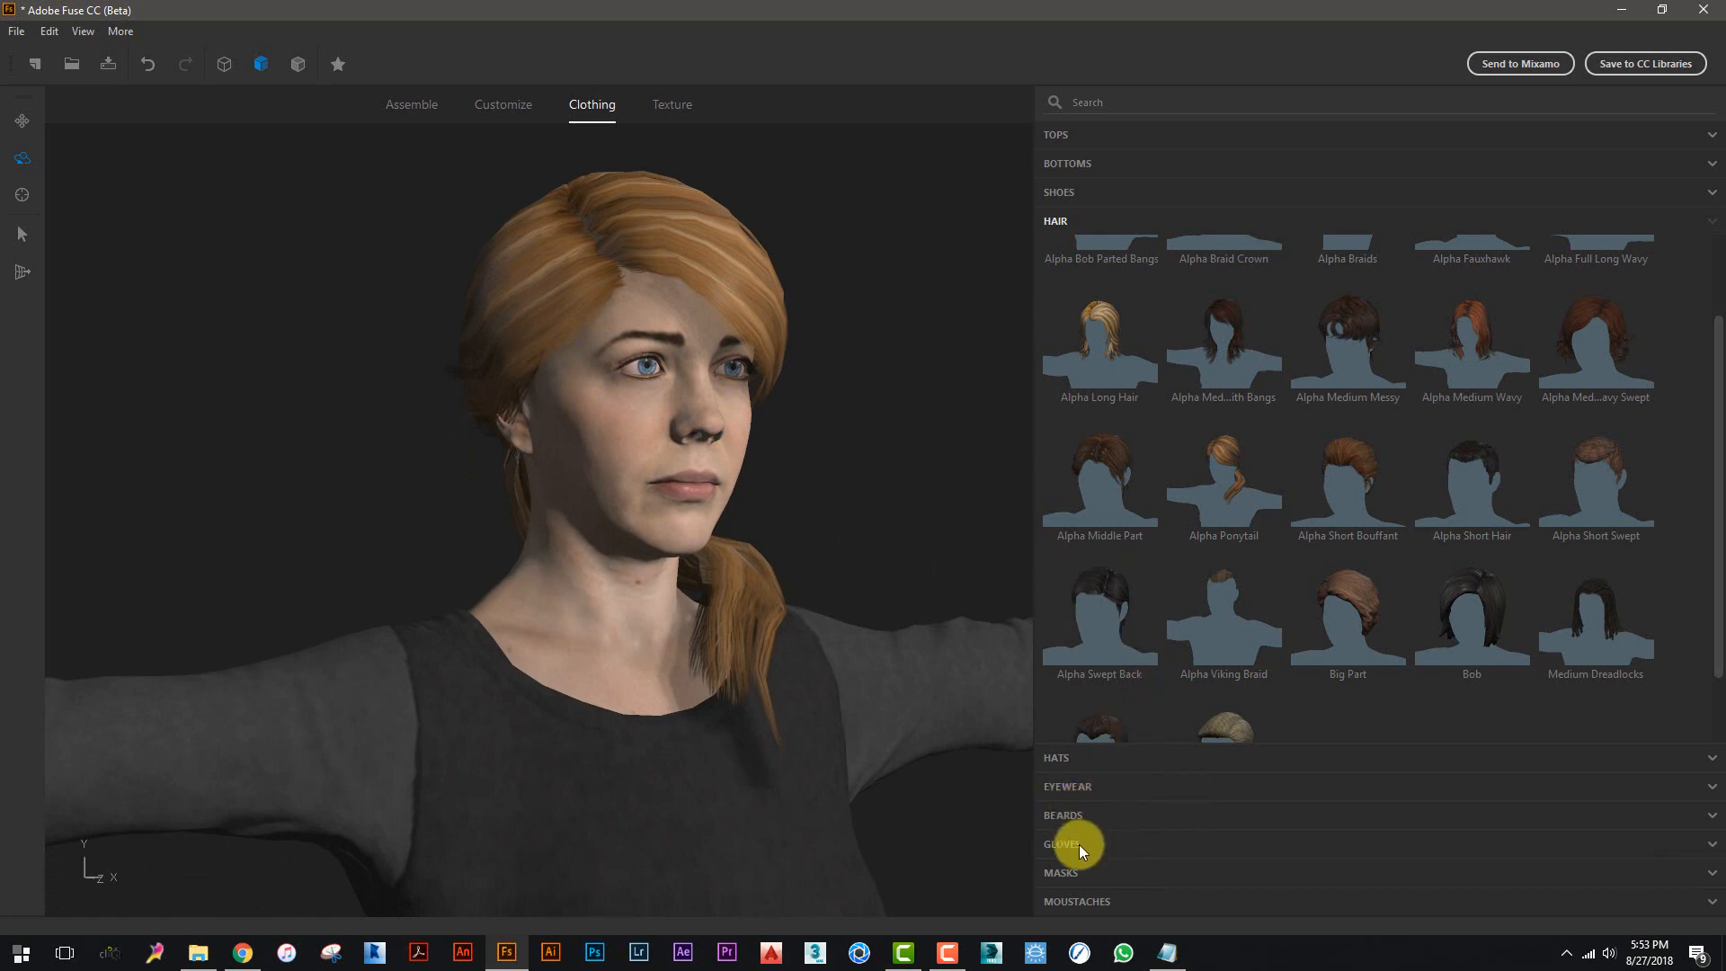
- Fit dark-framed glasses on the character and look through the available gloves and masks
click(1064, 785)
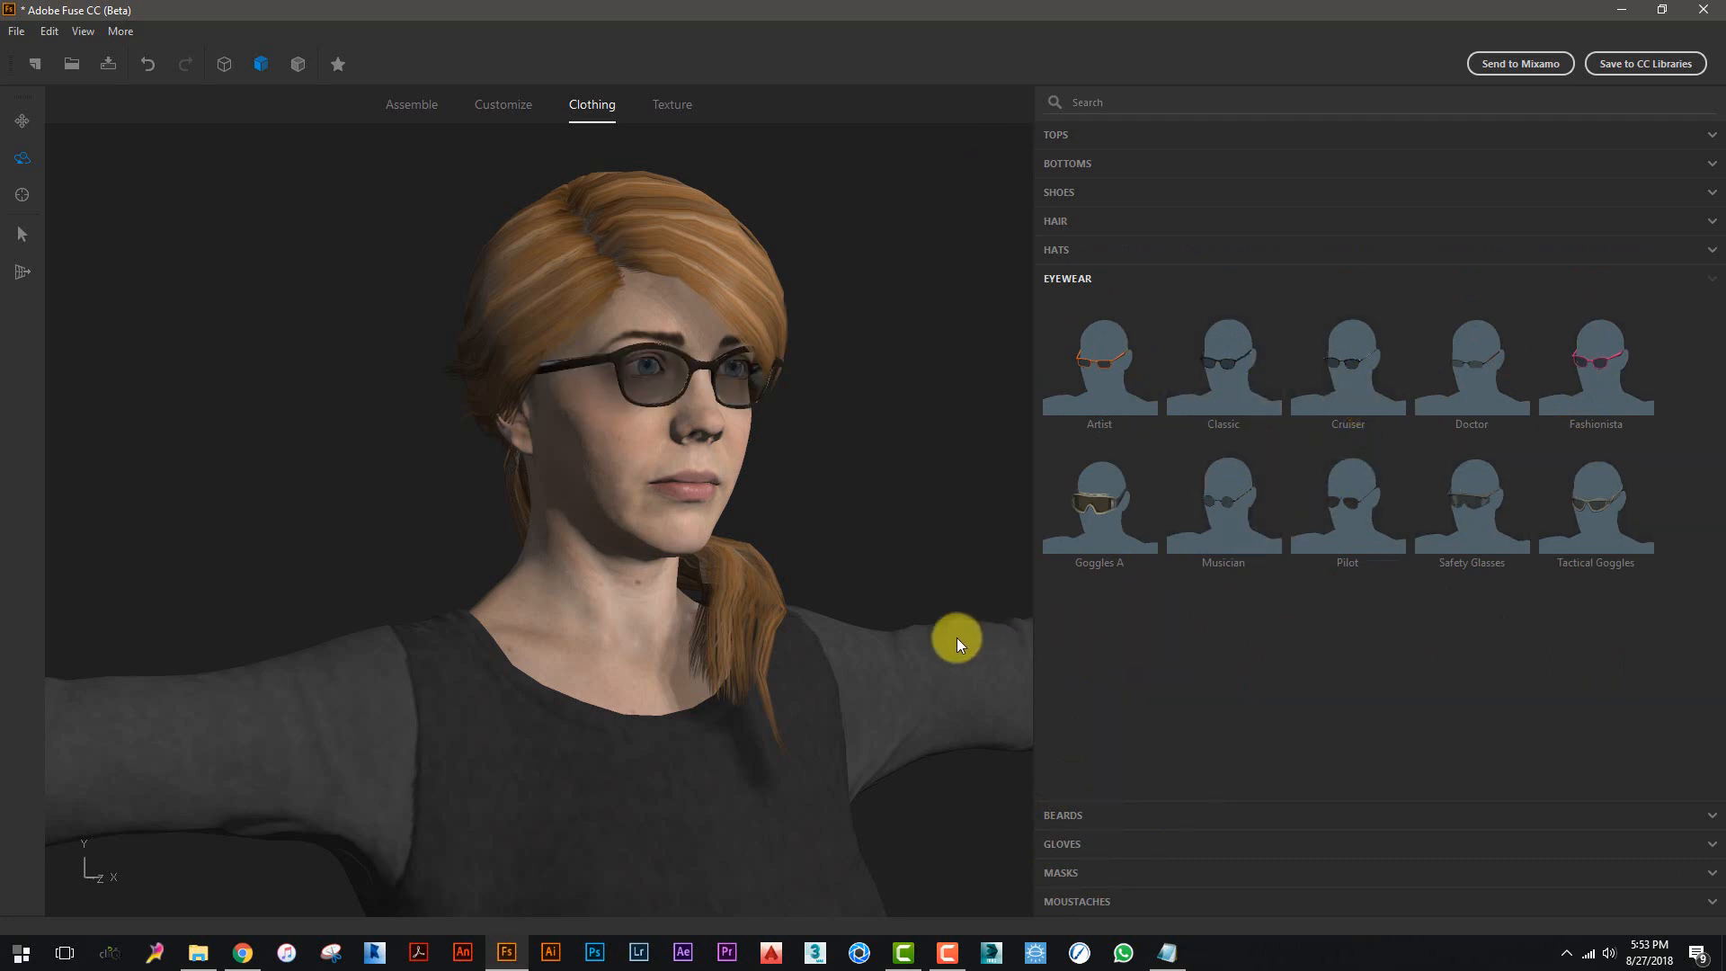
click(1072, 845)
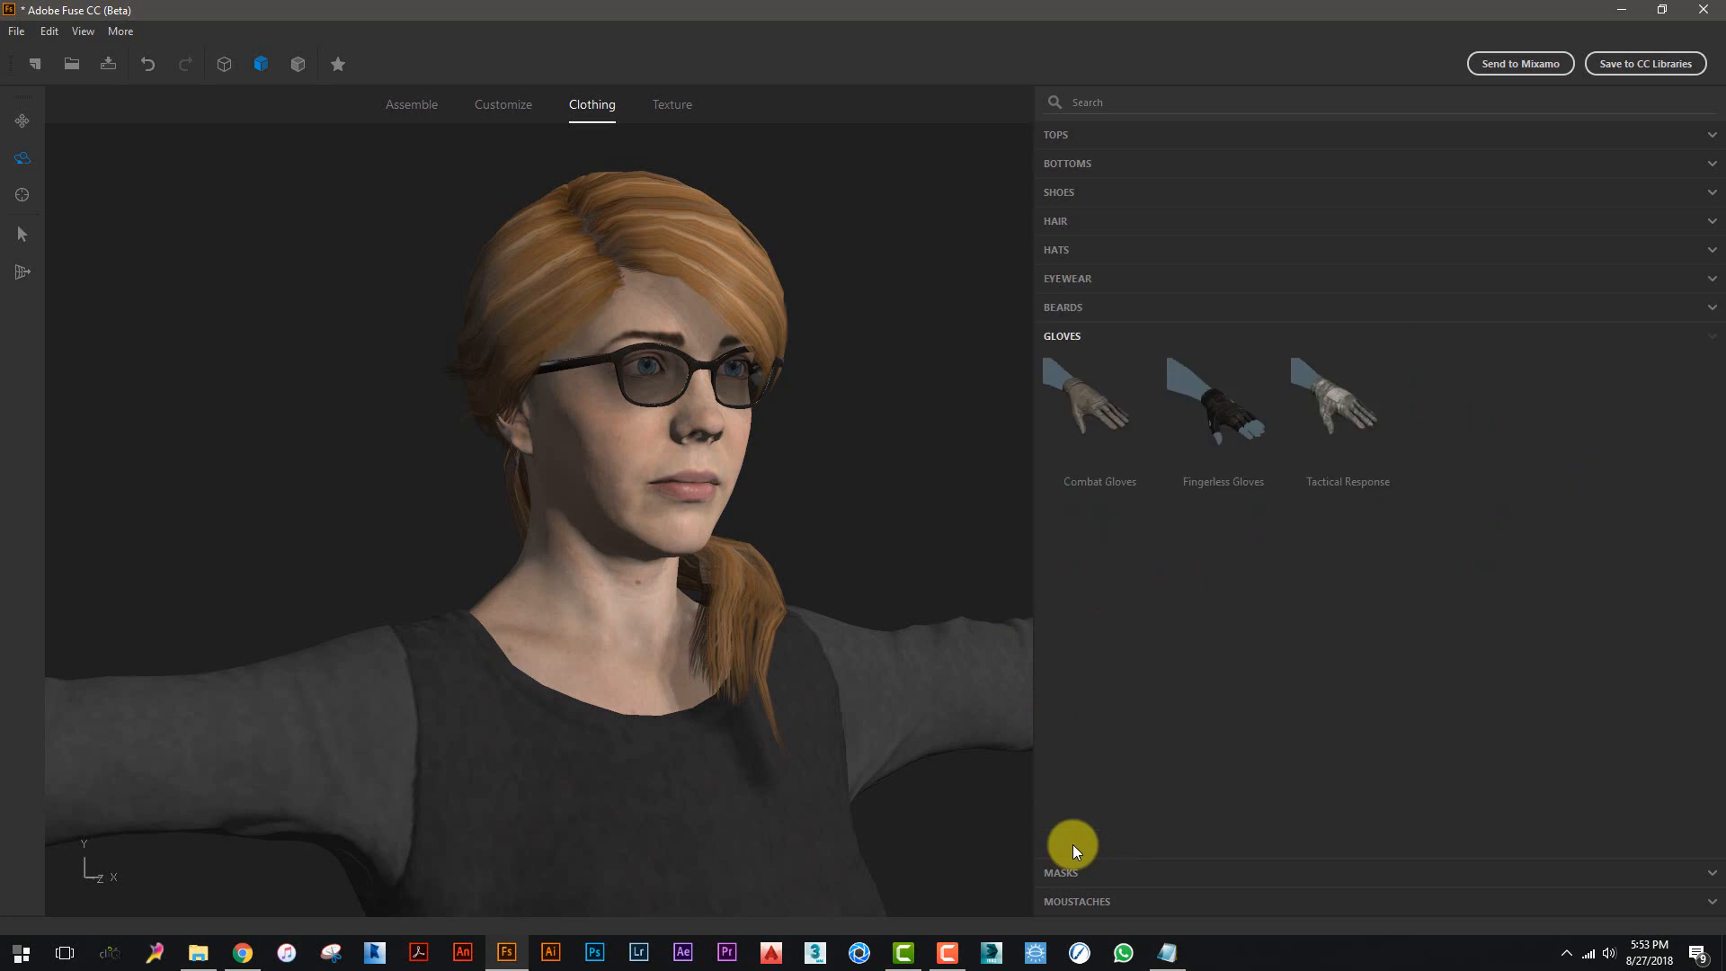
click(1075, 874)
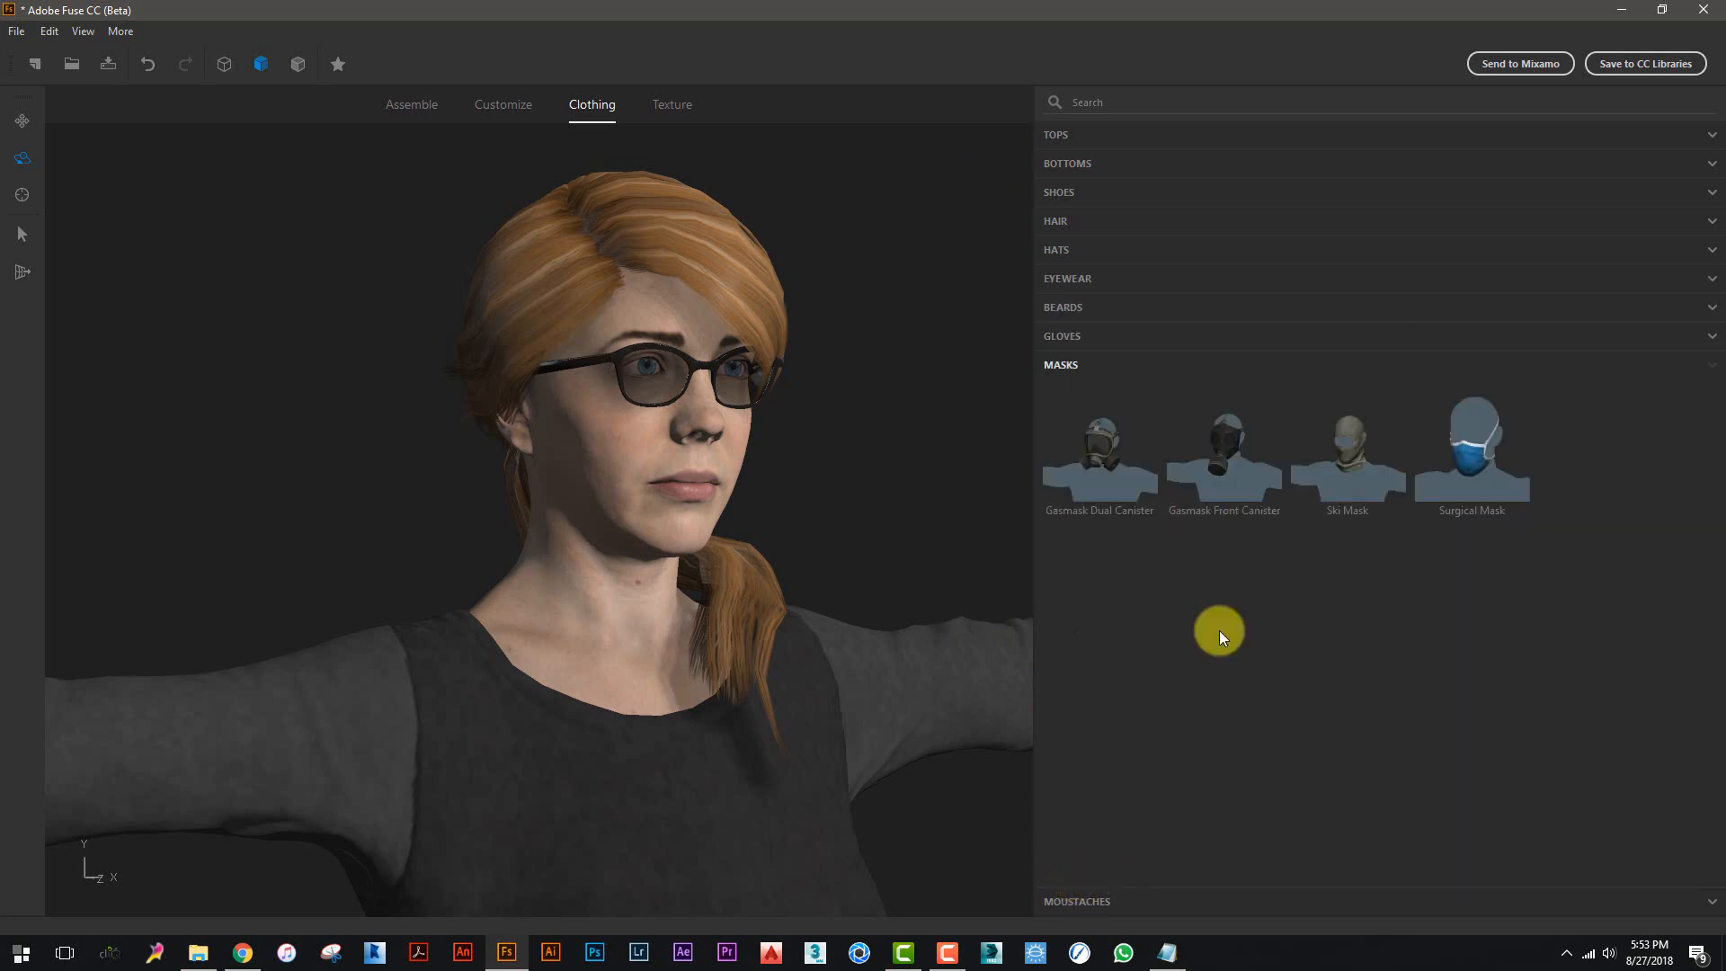
- Try the Alpha Handlebar moustache on the character and delete it from the face
click(1084, 908)
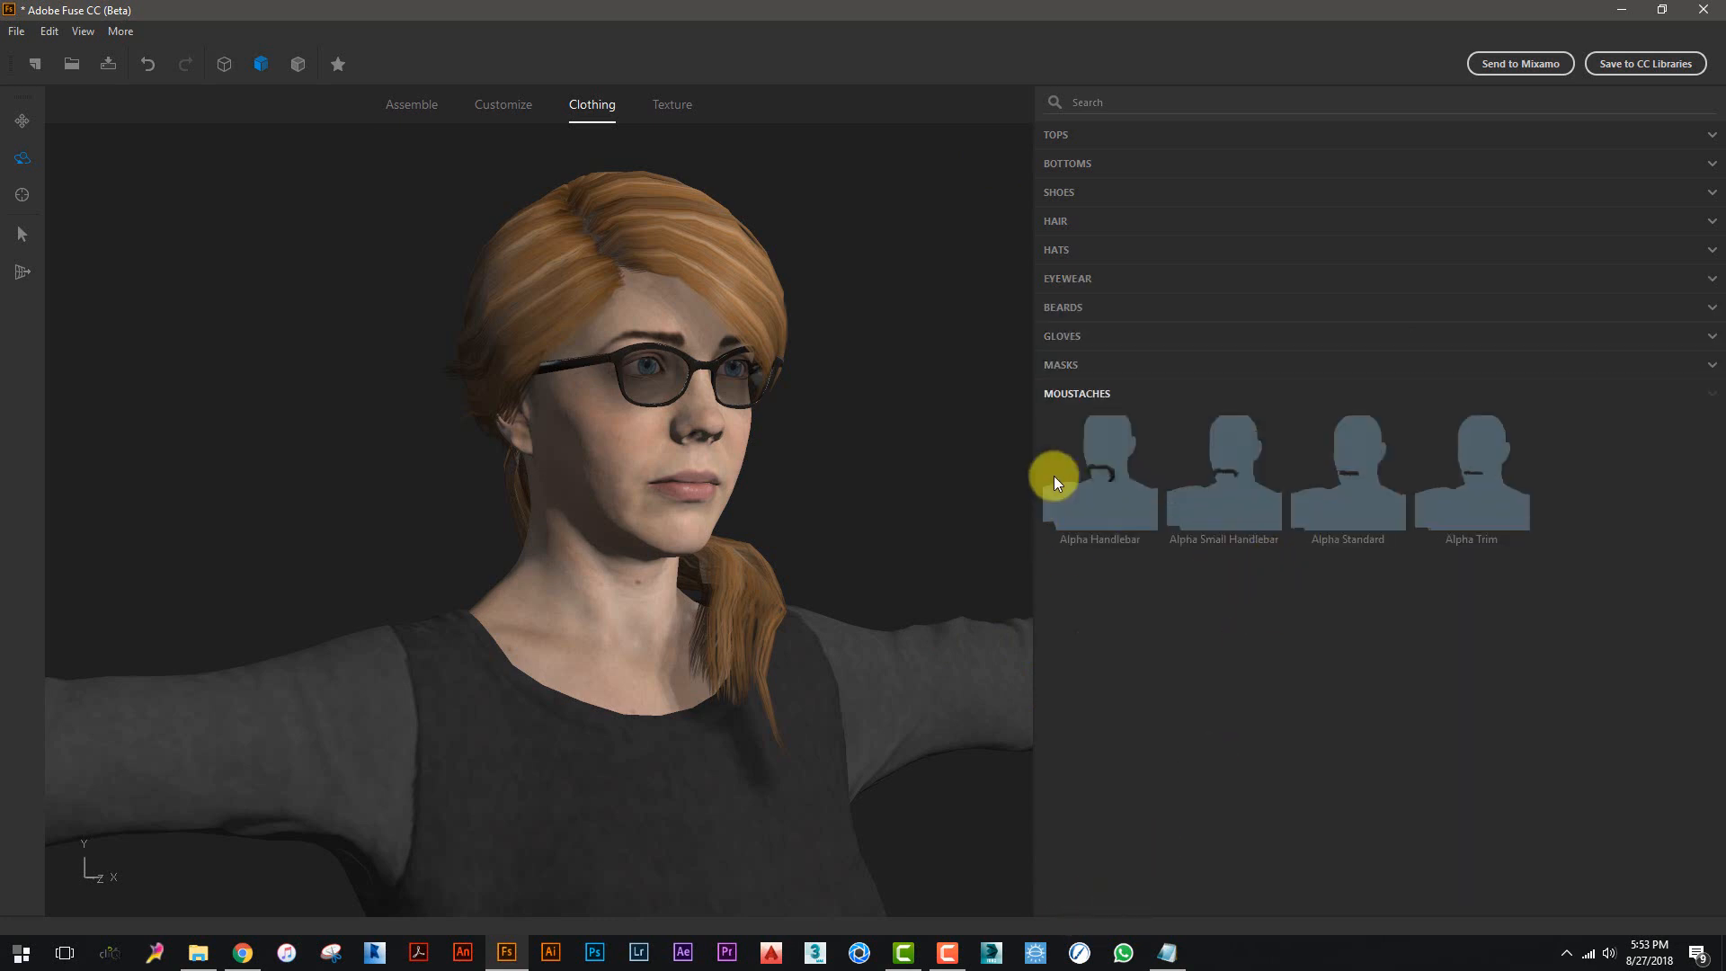
click(1115, 488)
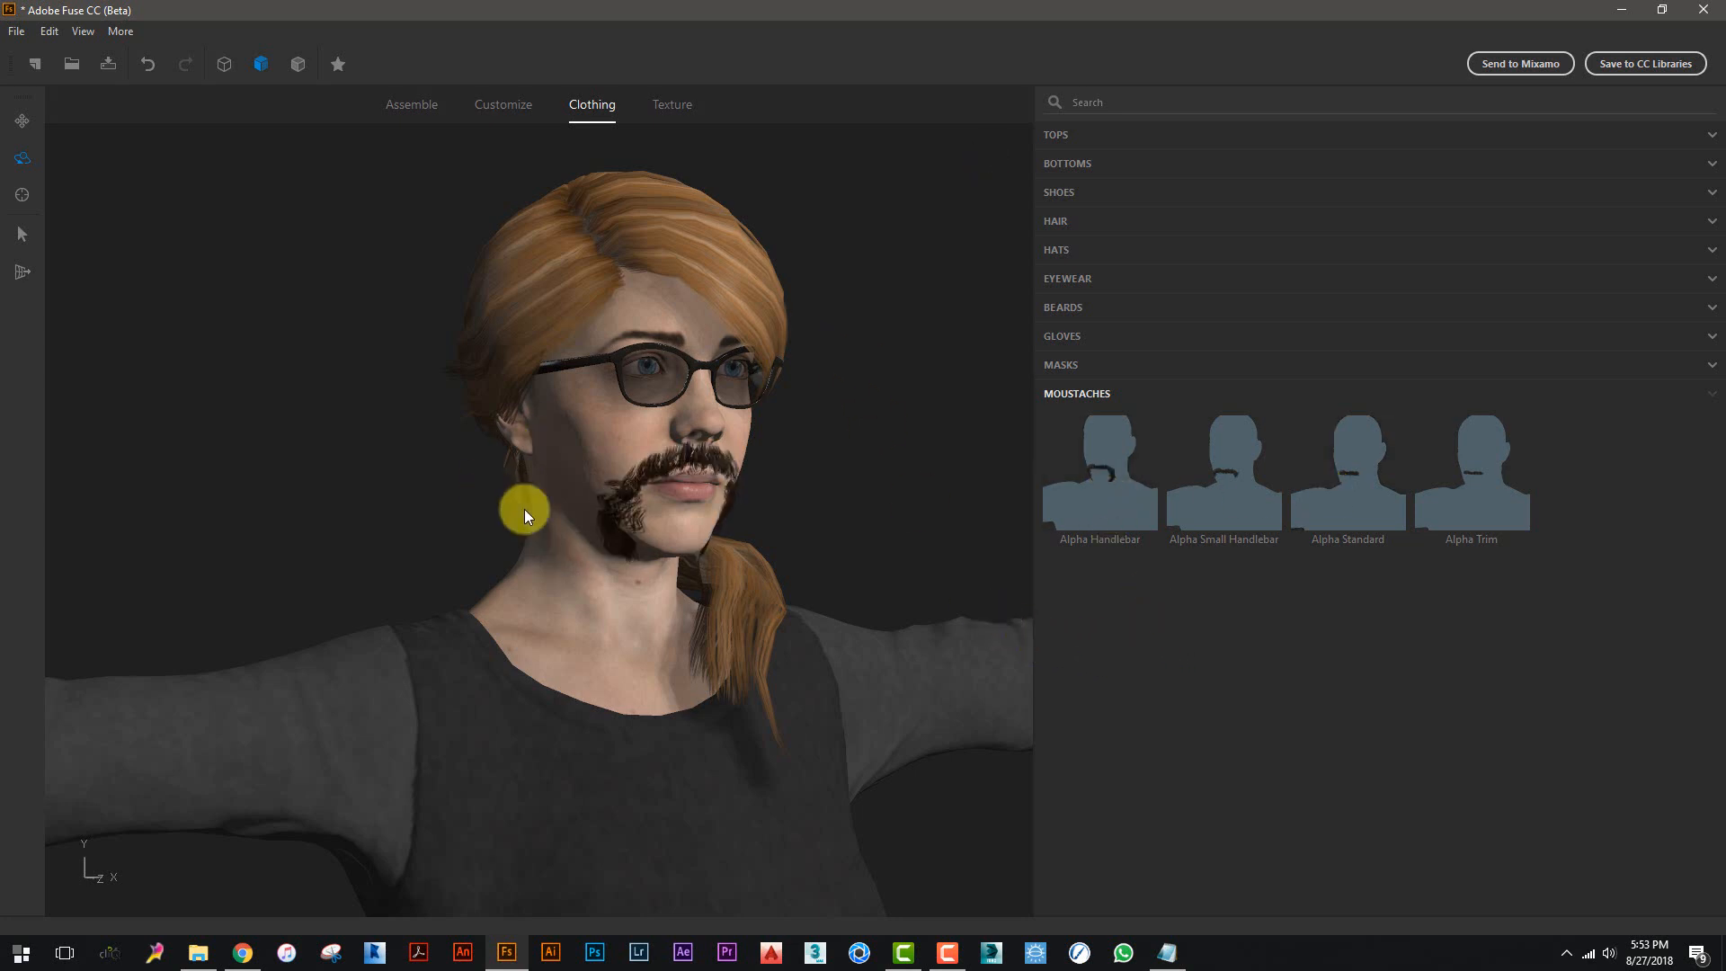
drag(629, 509, 732, 457)
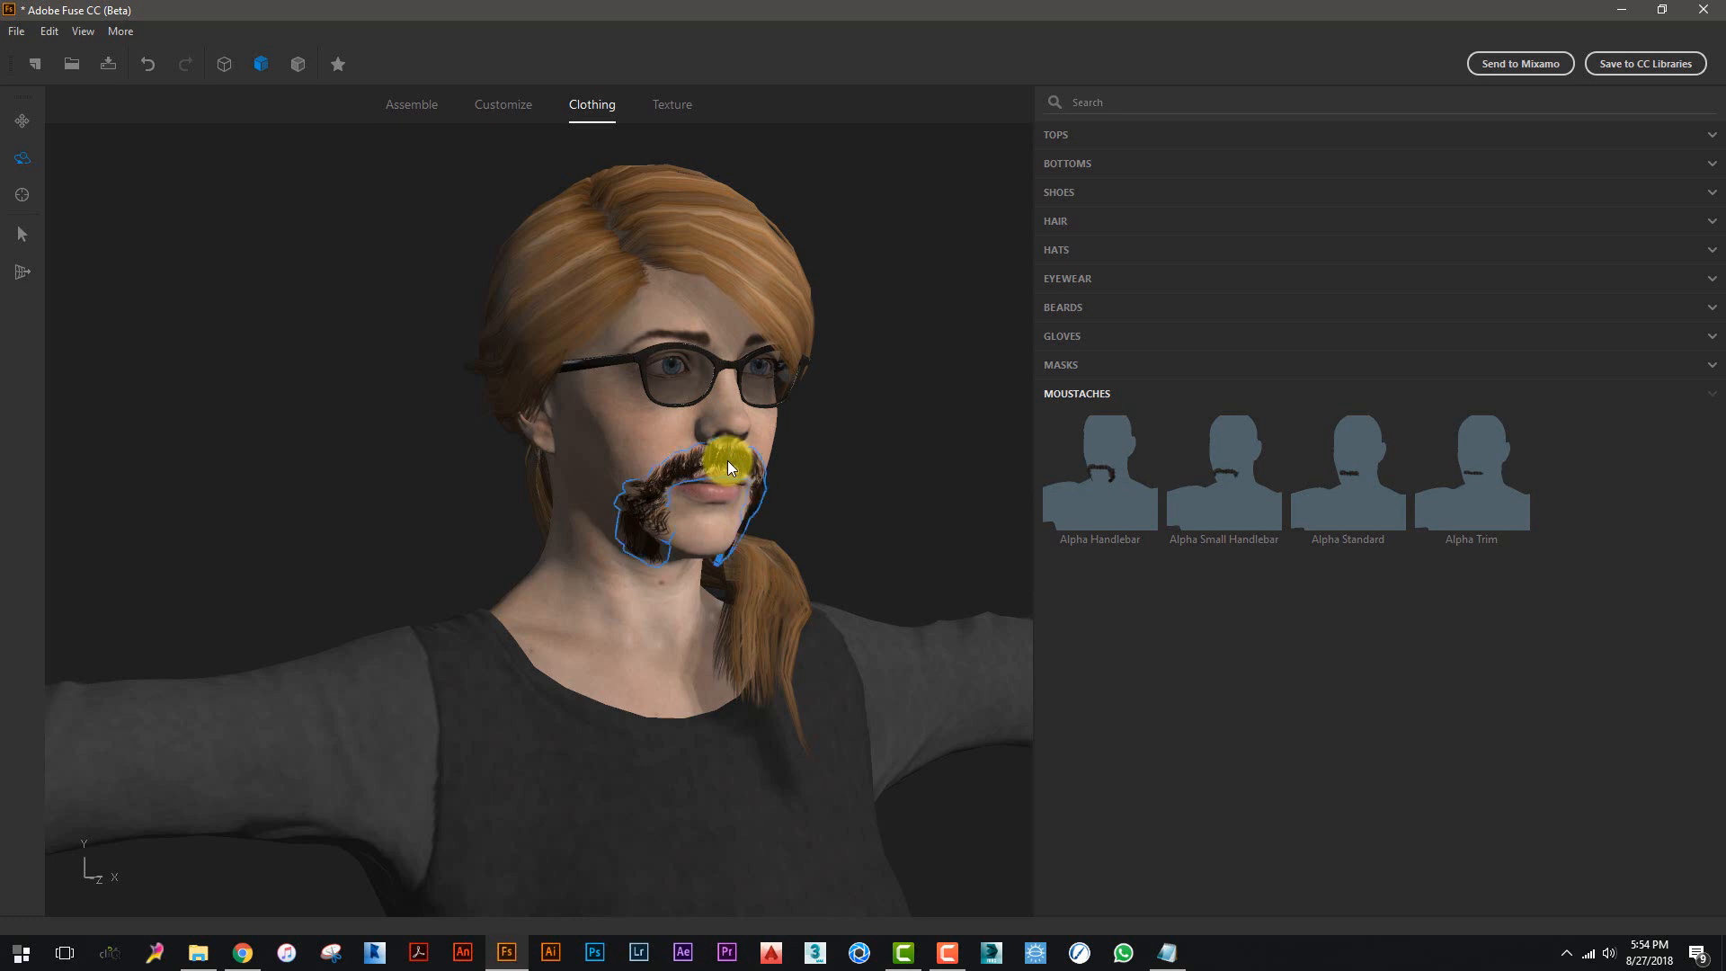
key(Delete)
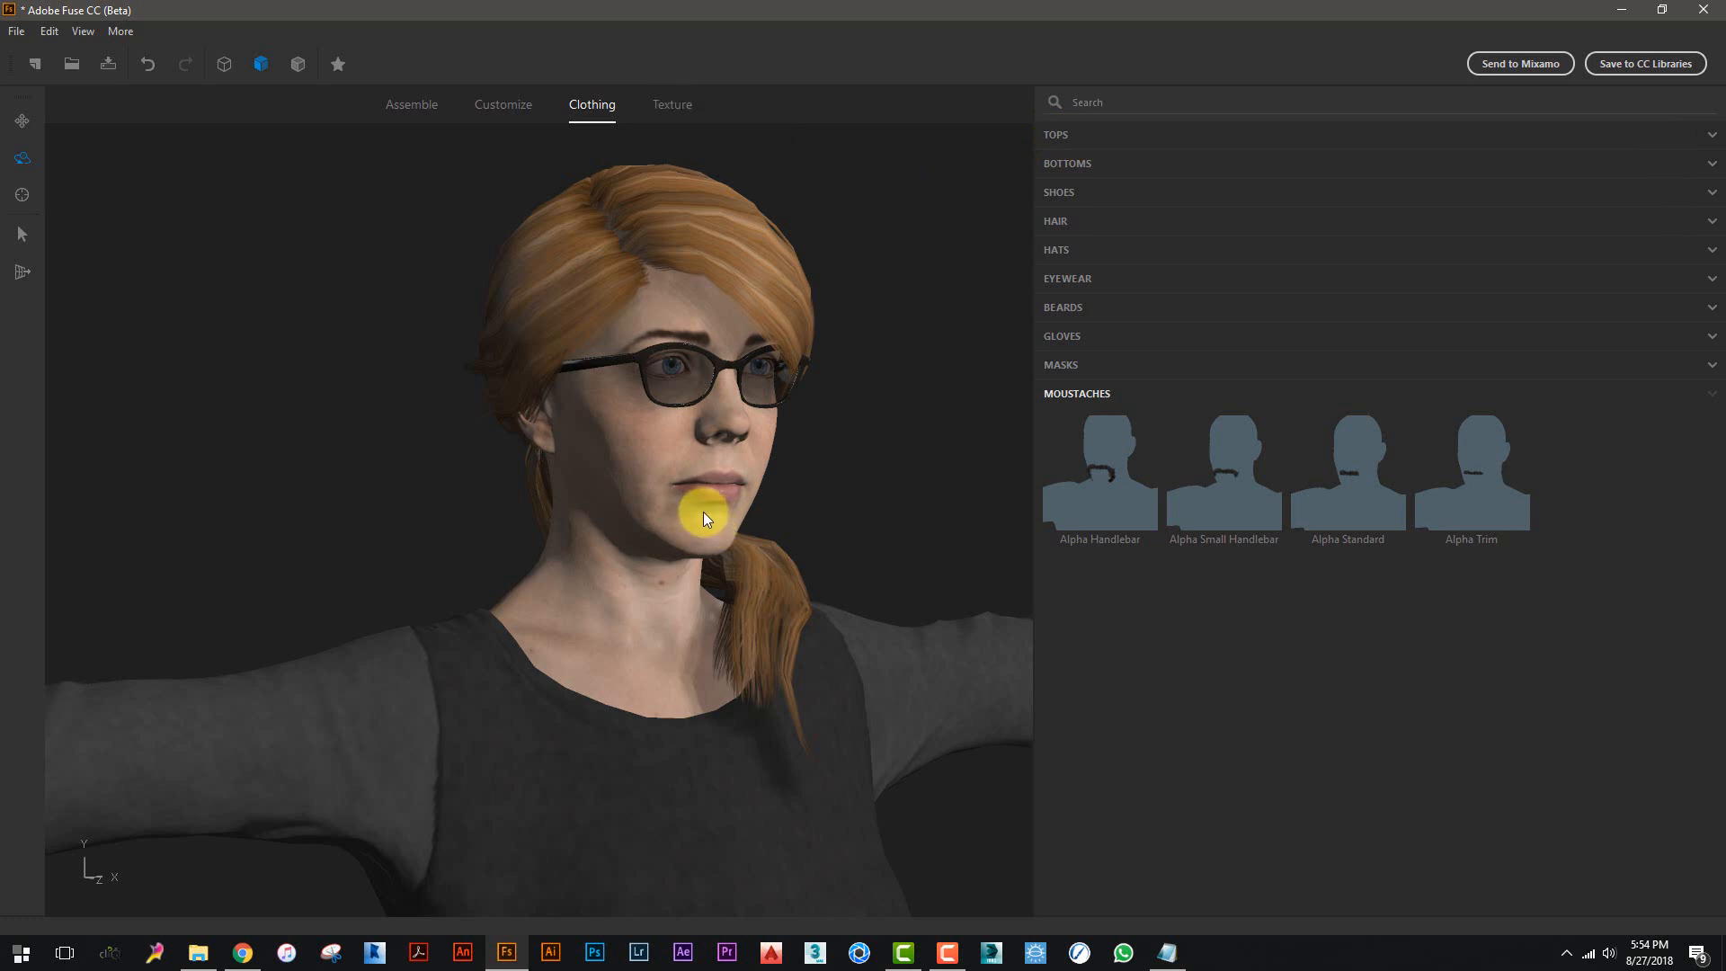
- Browse the tops again and replace the character's black tee with the Dressy Tank
drag(708, 522, 622, 521)
scroll(699, 595, up, 4)
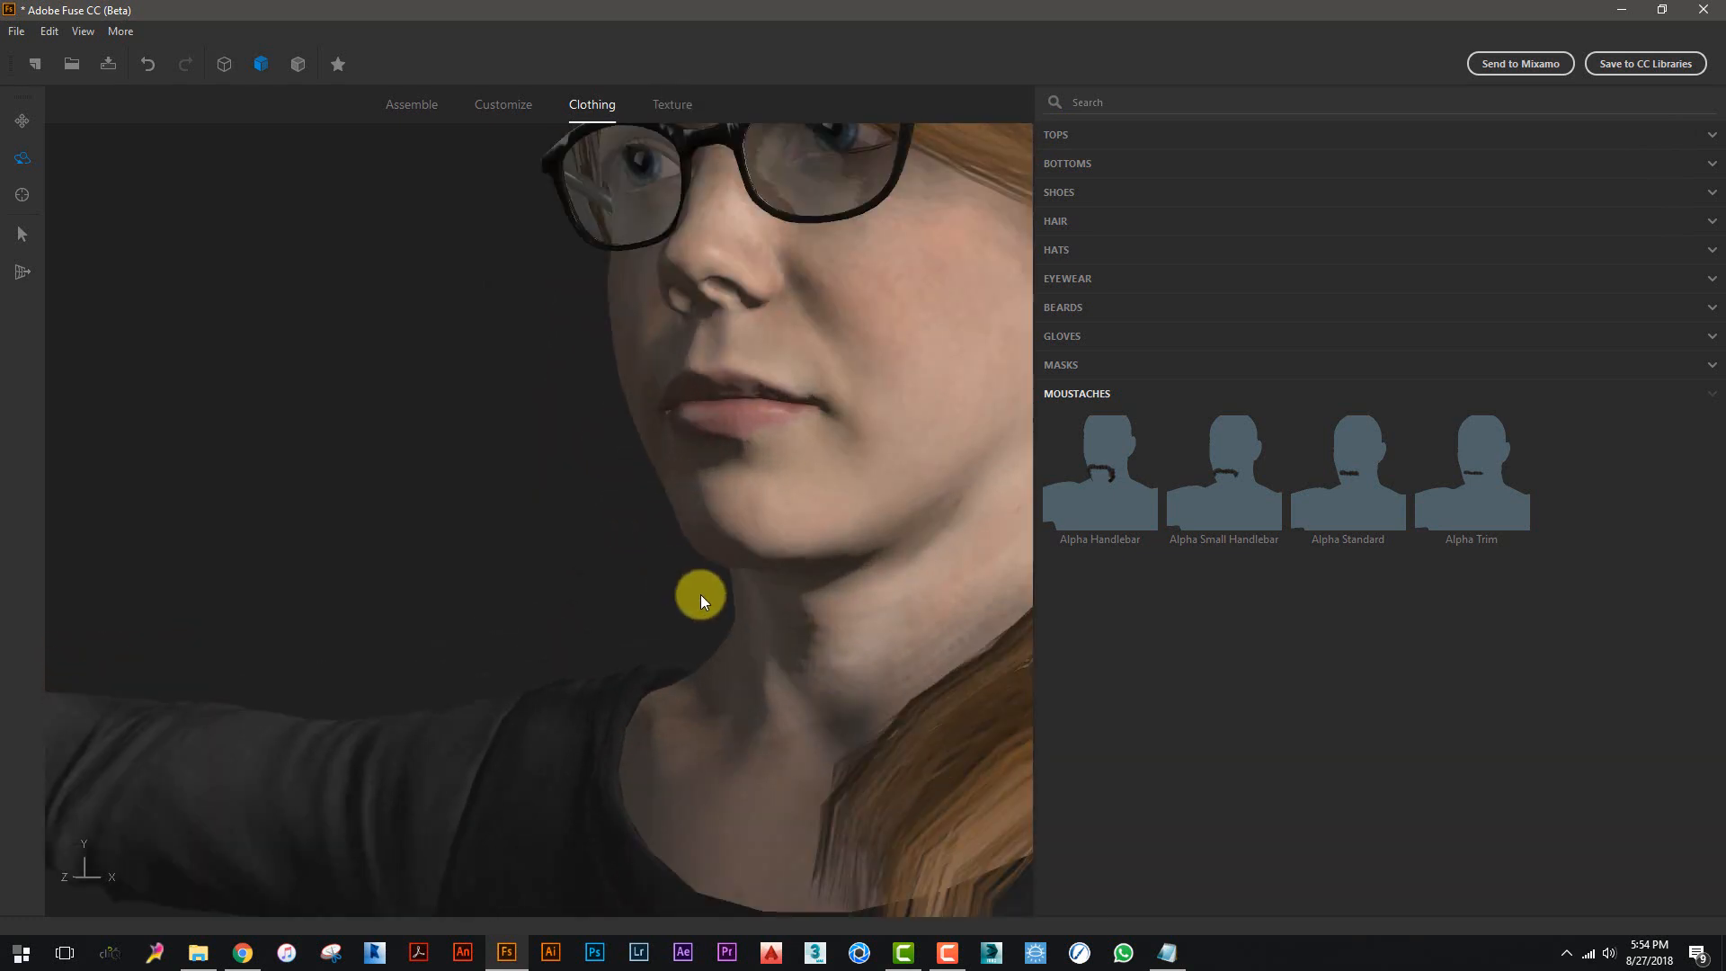
scroll(699, 595, down, 6)
scroll(699, 595, down, 5)
scroll(756, 597, up, 3)
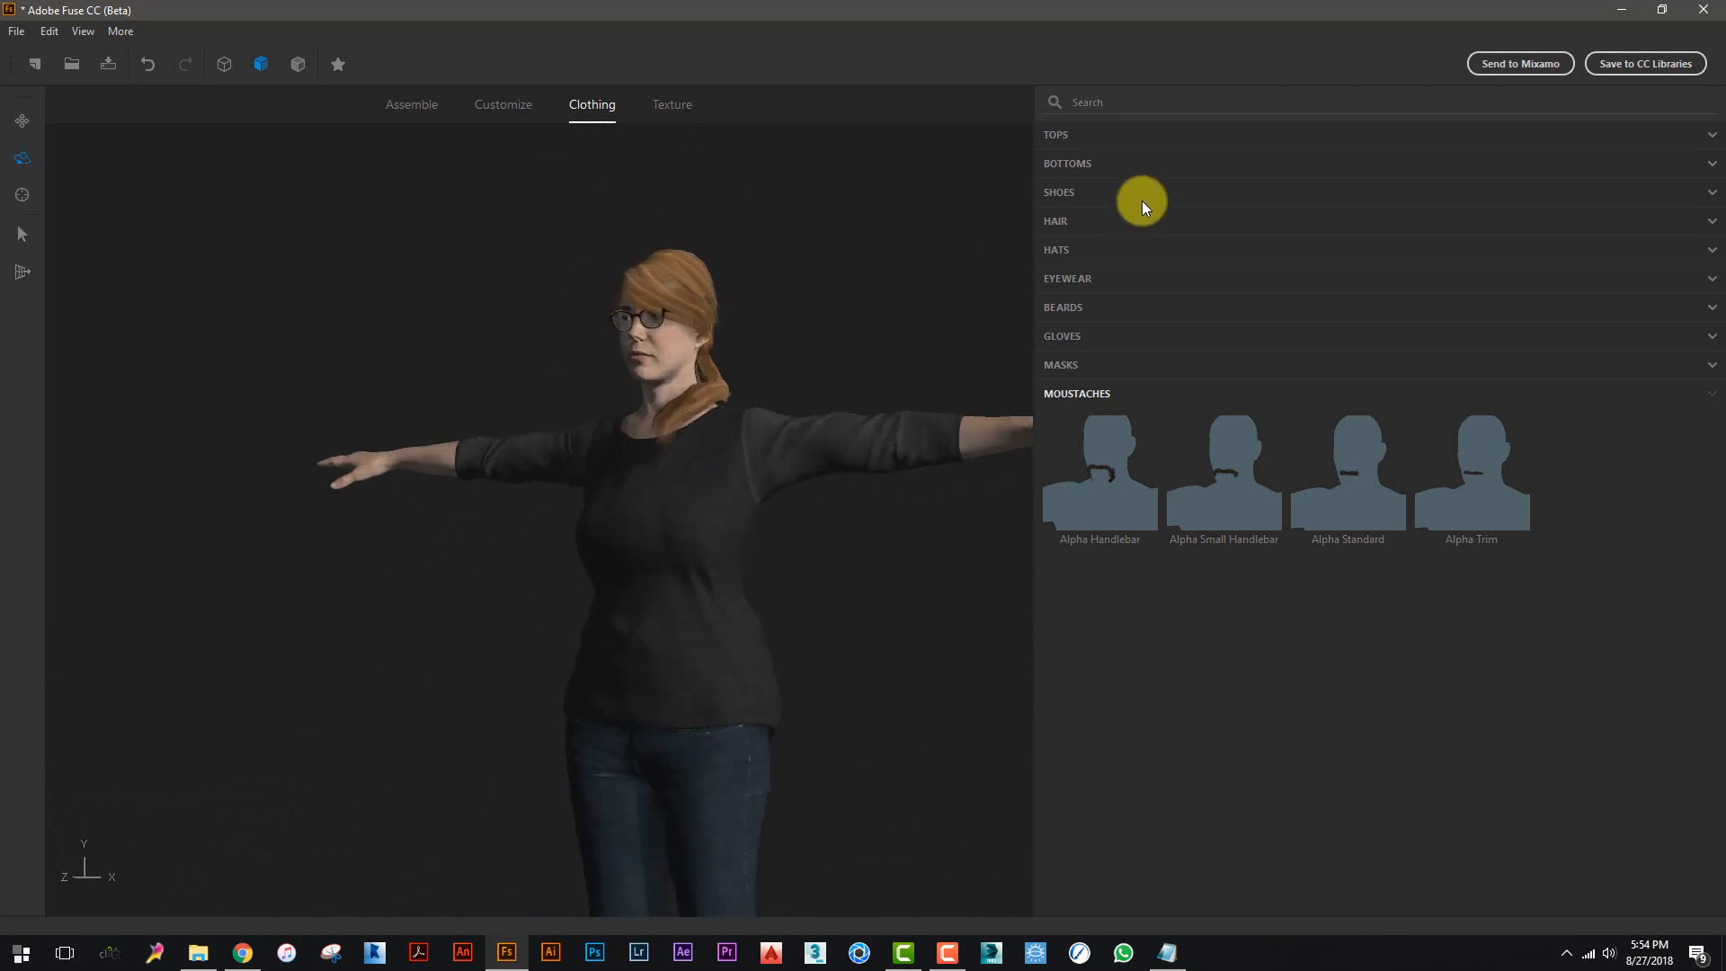
click(1059, 135)
scroll(1494, 570, down, 5)
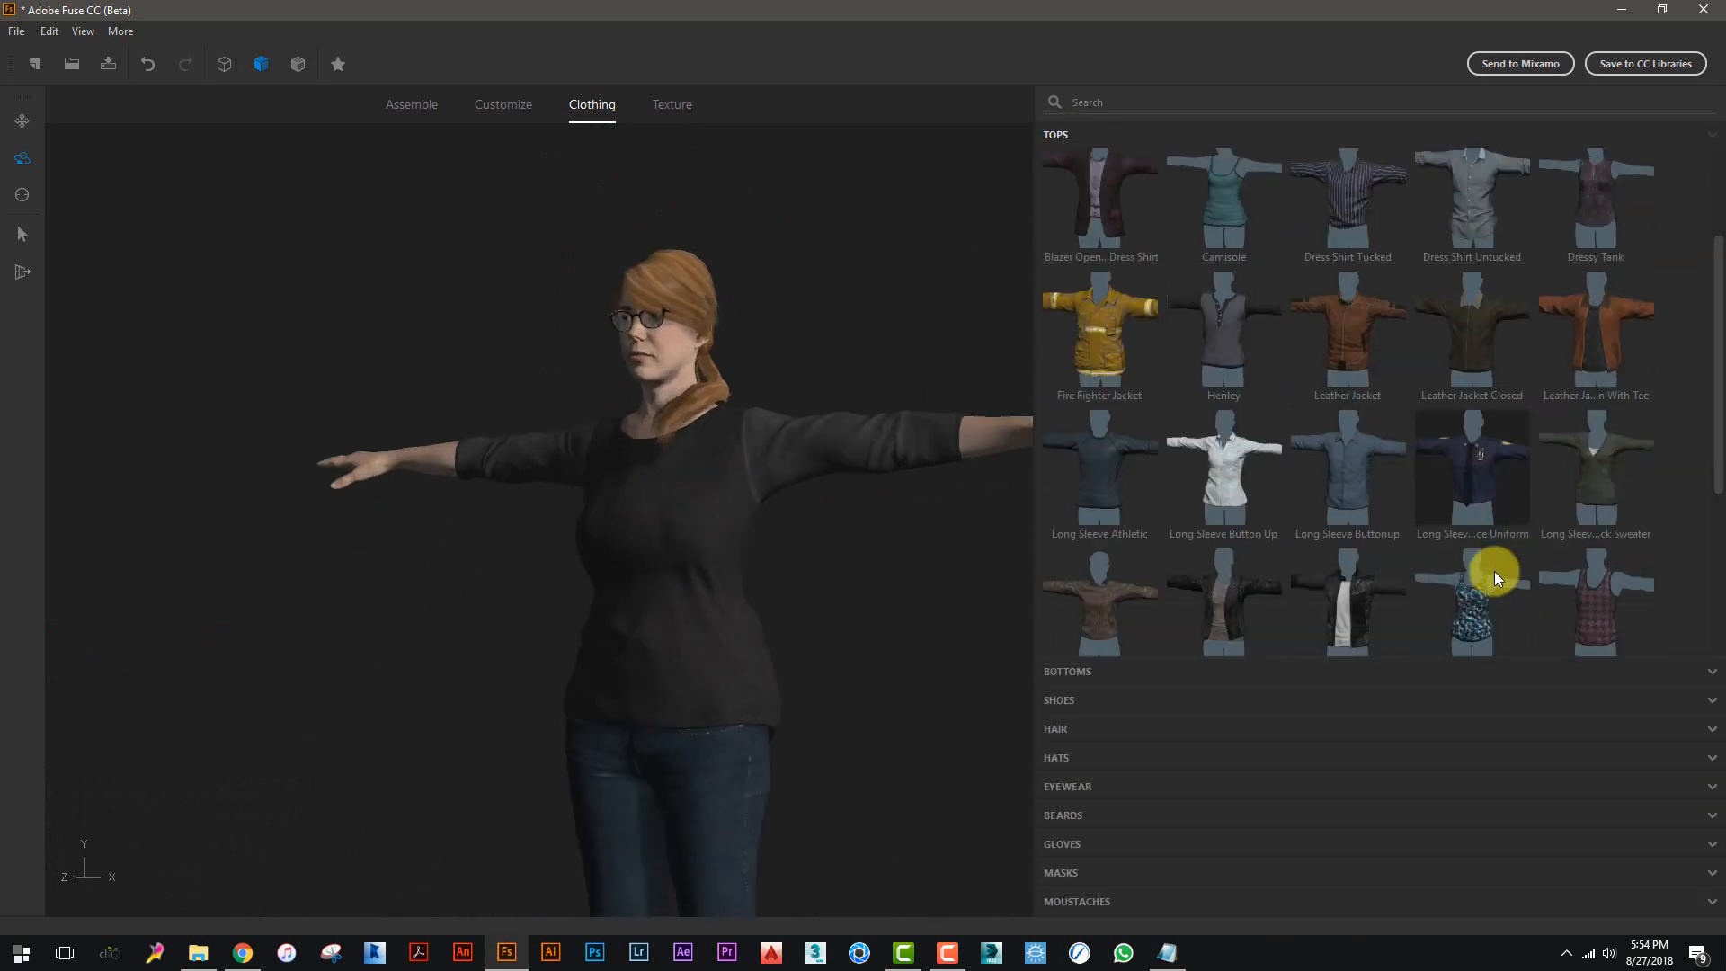
scroll(1490, 575, down, 3)
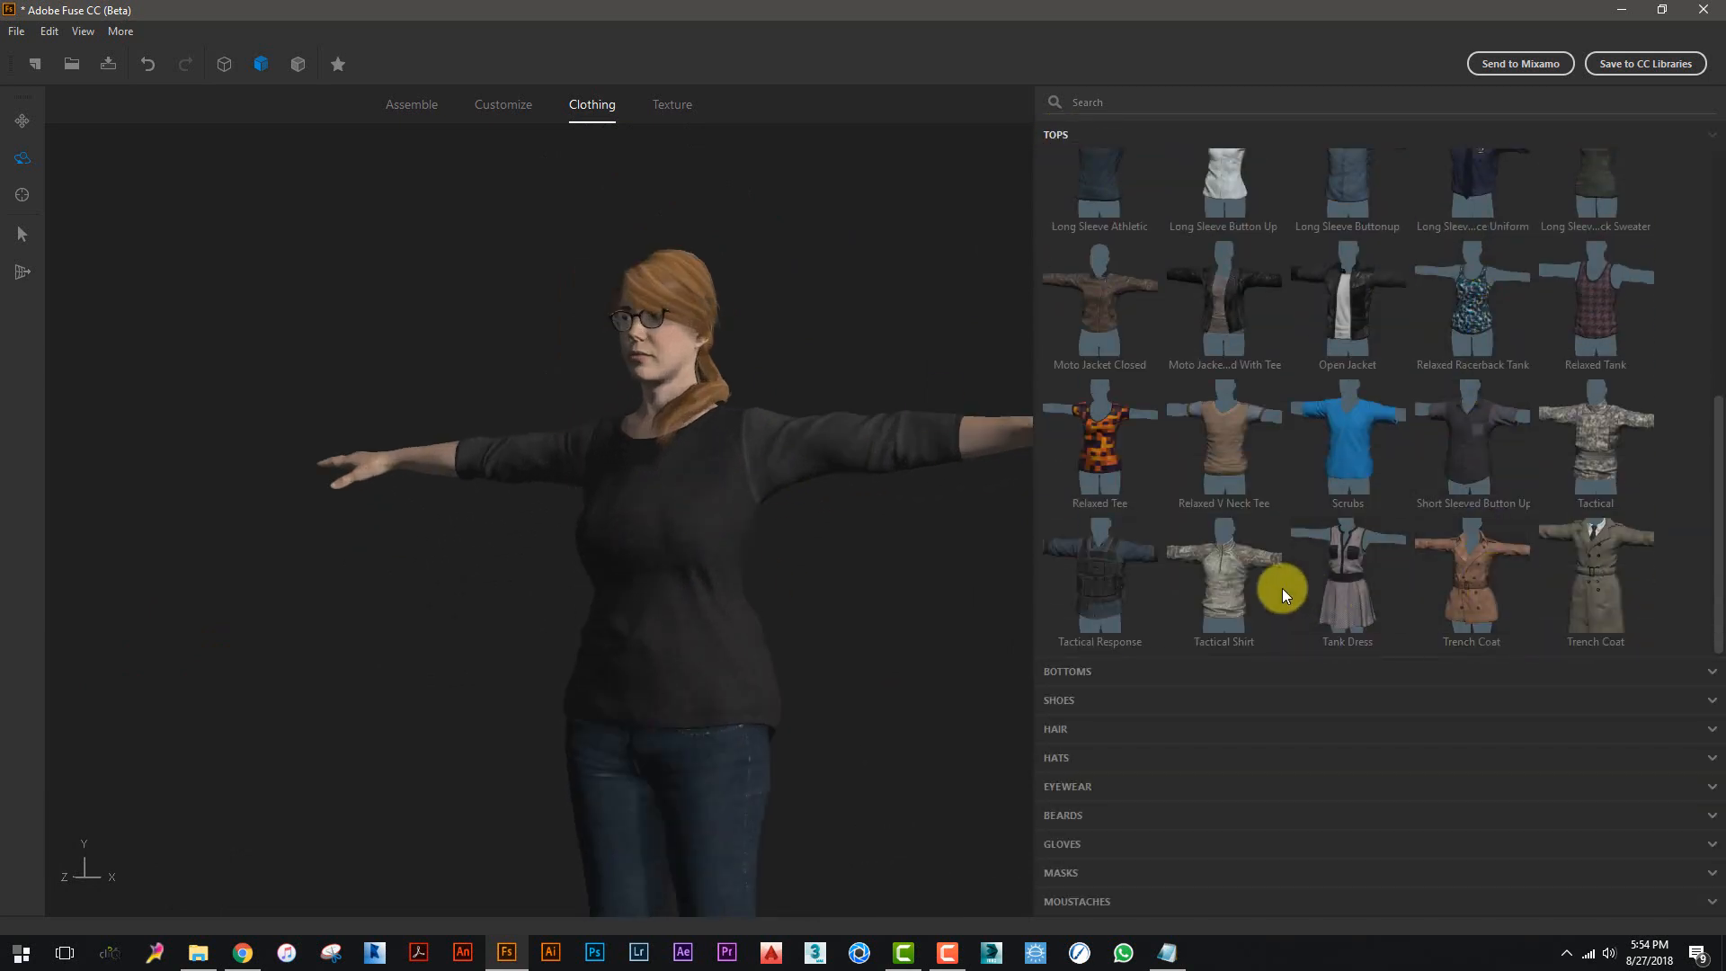
scroll(1282, 588, up, 2)
scroll(1367, 350, up, 3)
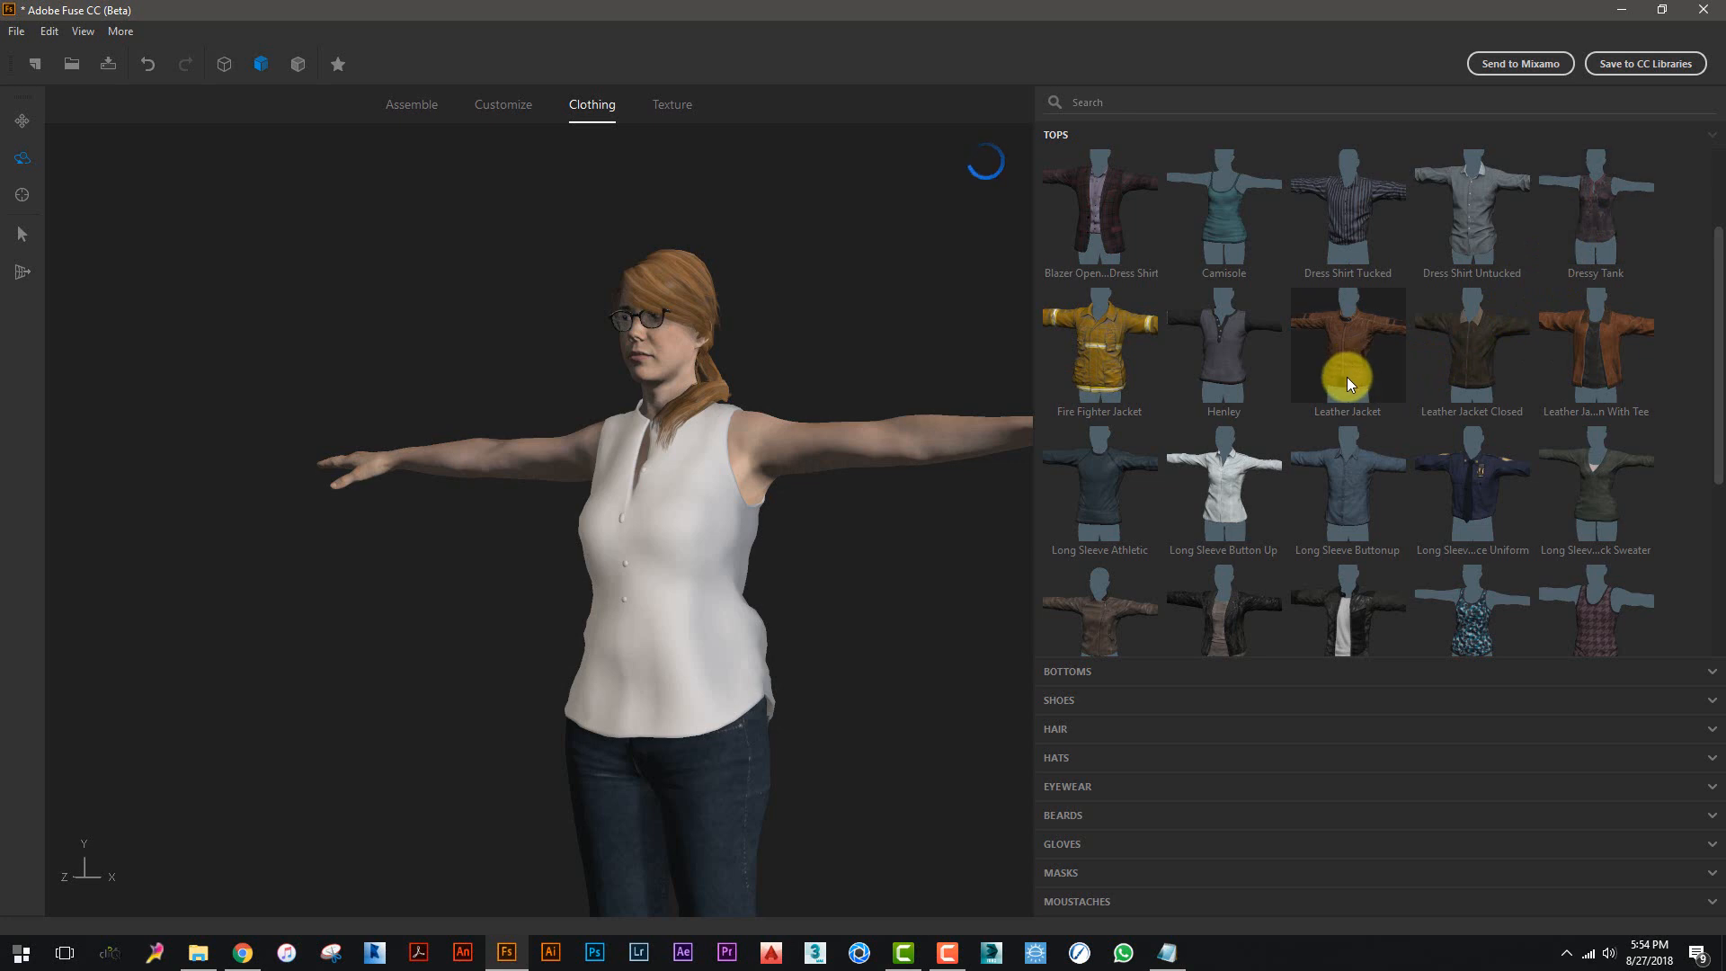
drag(758, 534, 807, 523)
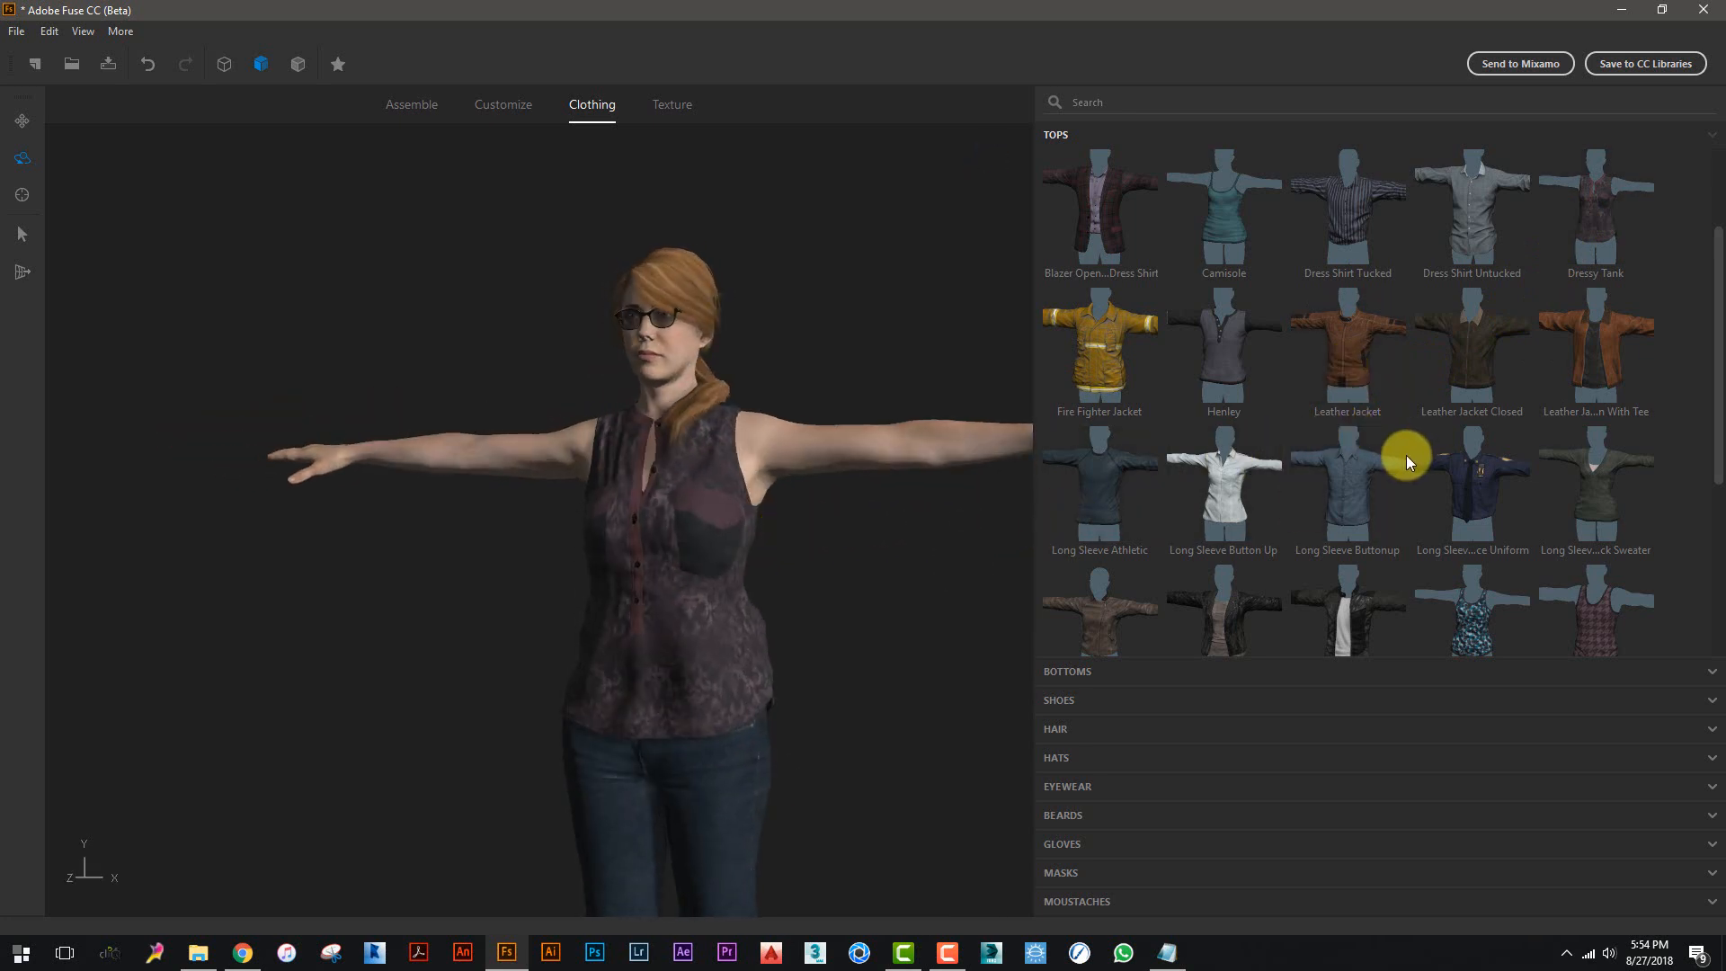
- Replace the character's top with the tan belted Trench Coat and inspect it from several angles
scroll(1406, 455, down, 2)
scroll(1376, 517, down, 2)
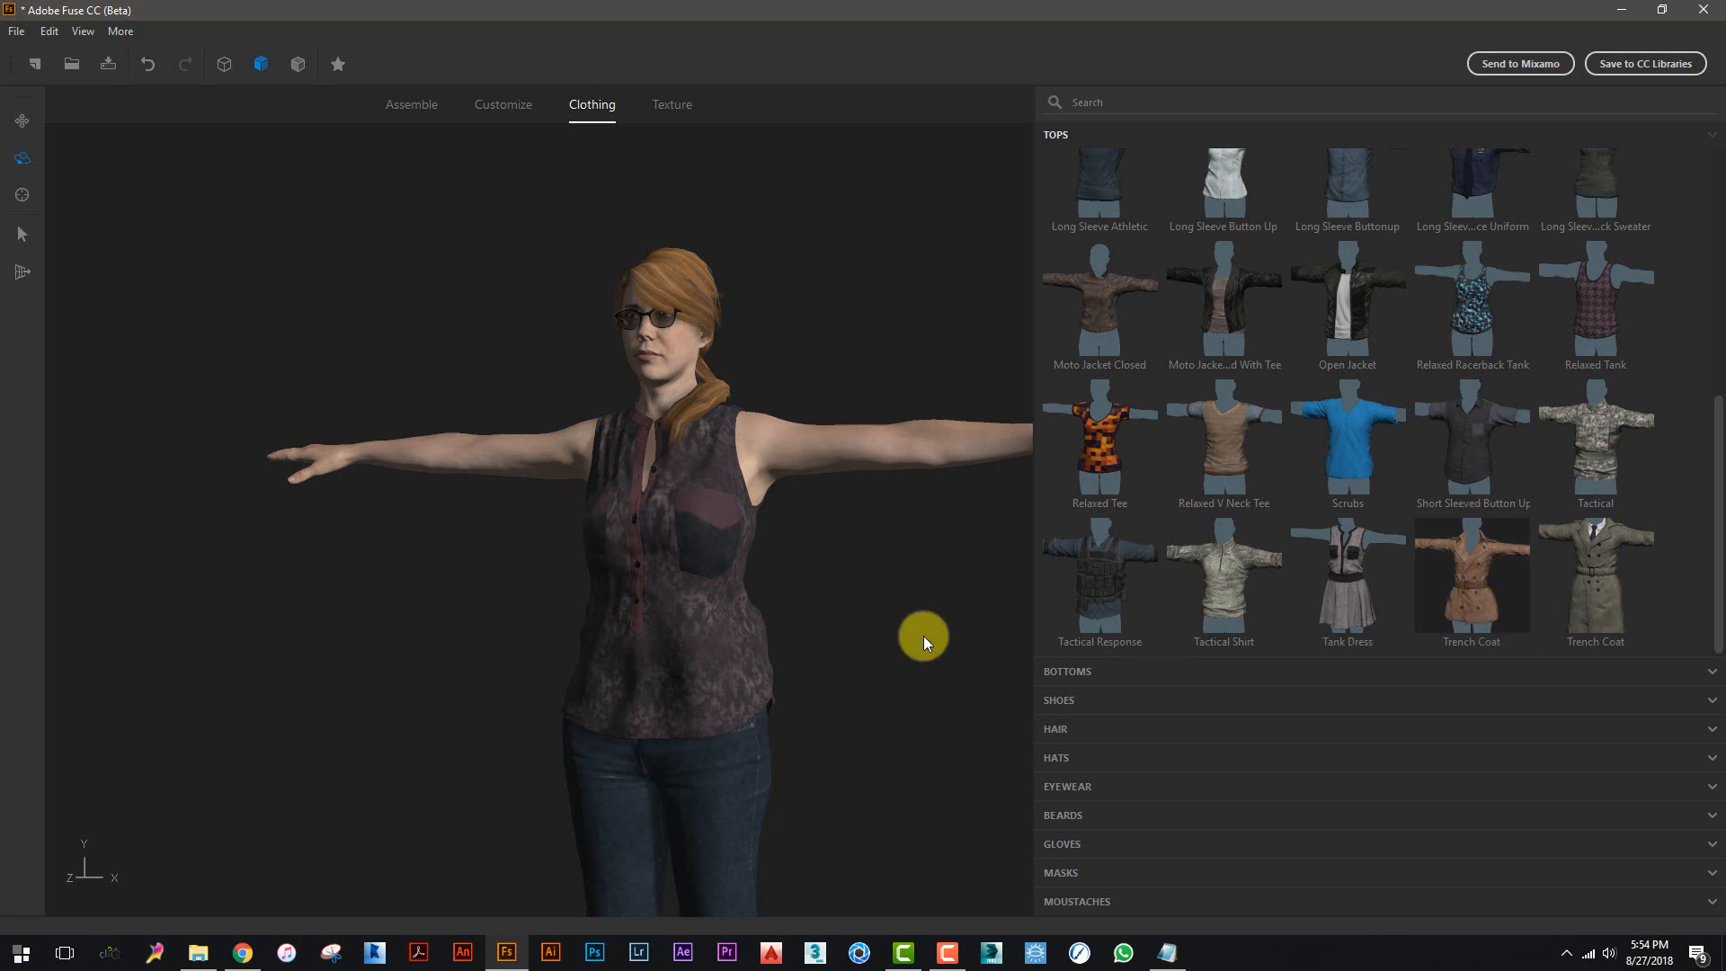
middle_drag(844, 651, 778, 454)
drag(763, 541, 1096, 545)
drag(579, 550, 778, 592)
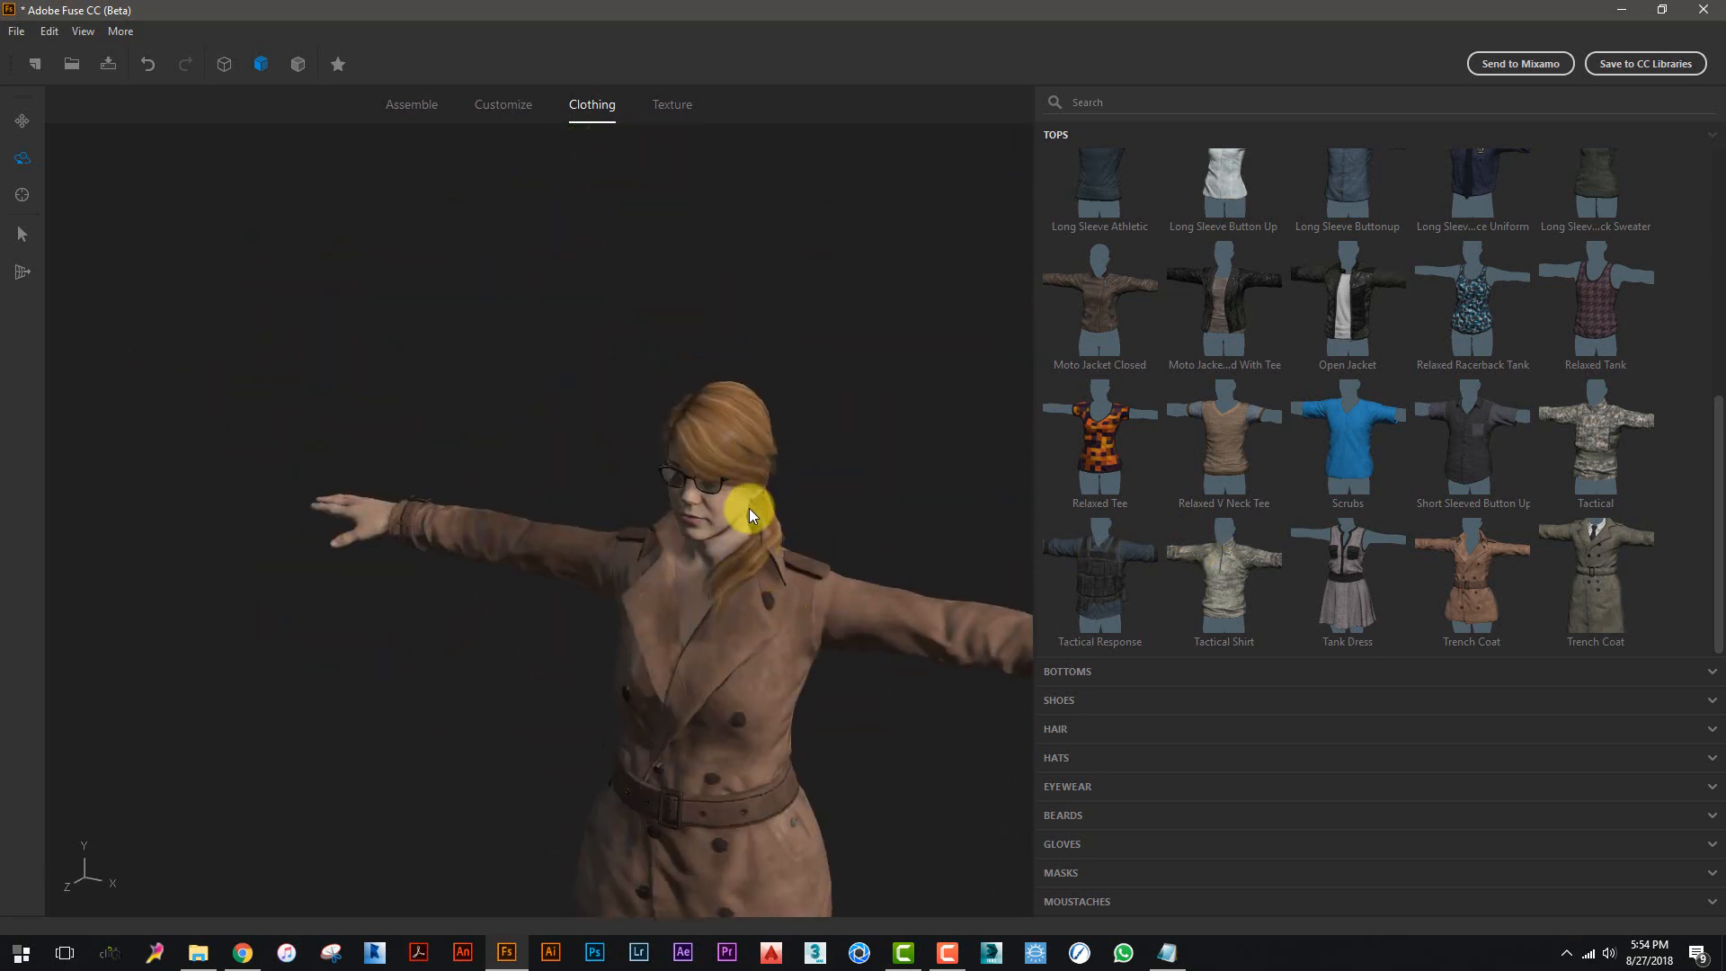
scroll(748, 508, up, 3)
drag(806, 532, 760, 455)
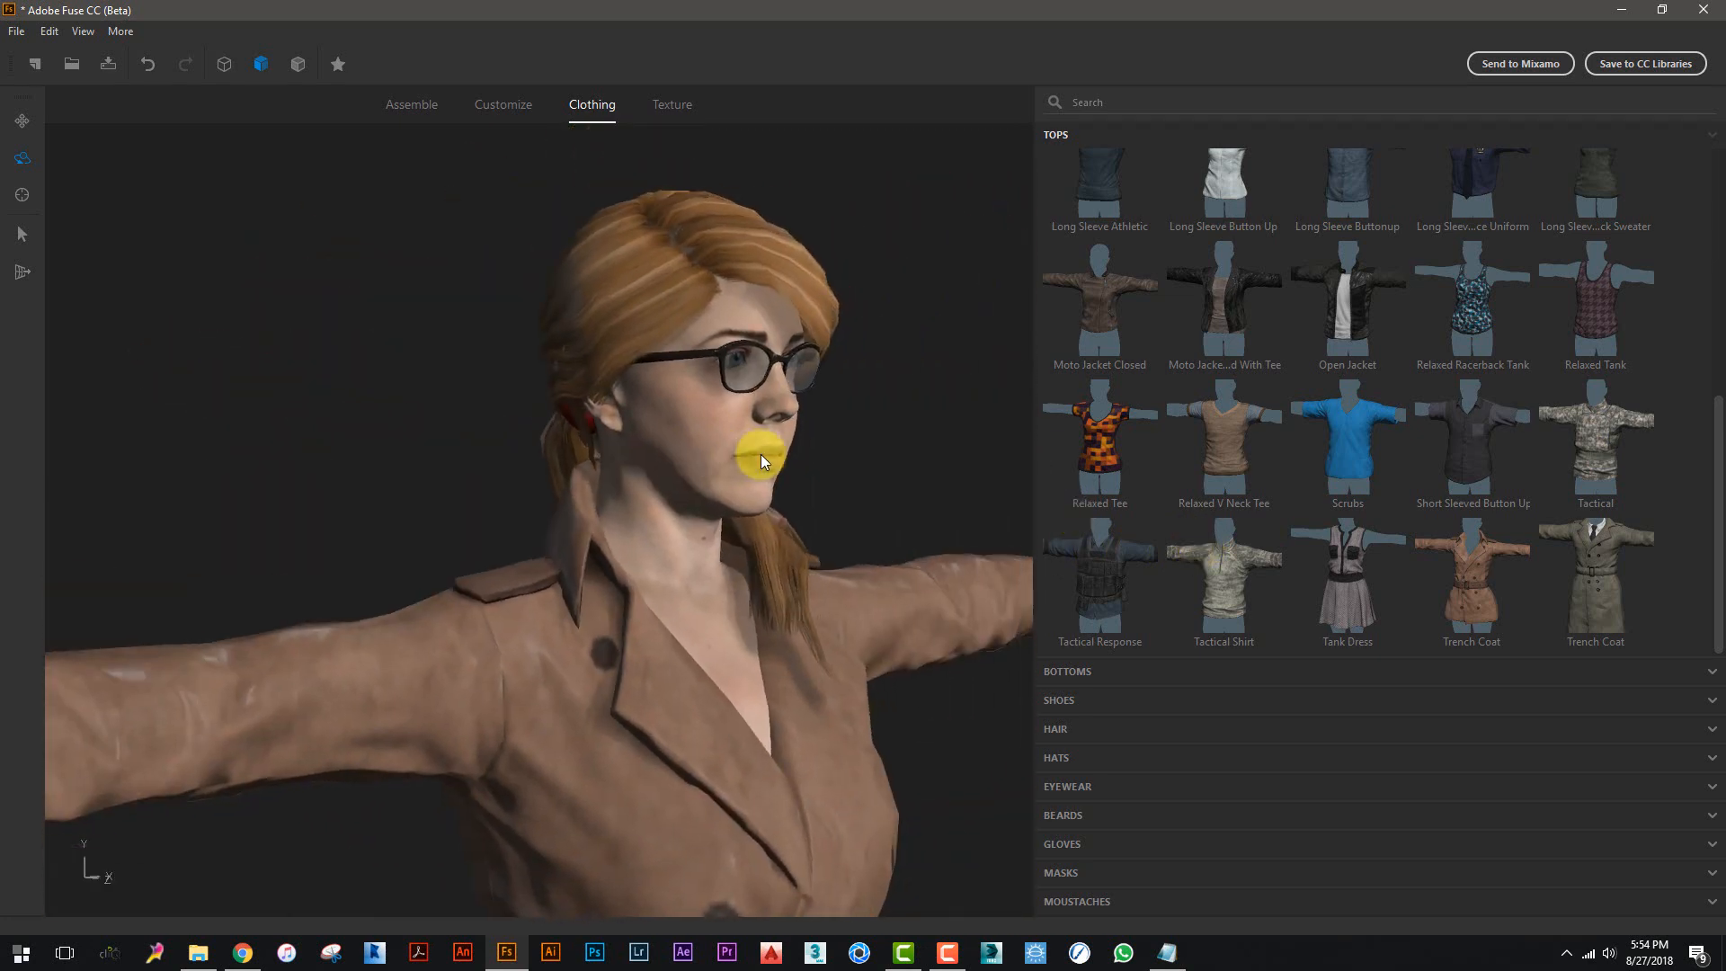
- Recolor the ponytail hair black in the texture settings and raise its Detail to about 0.62
click(667, 106)
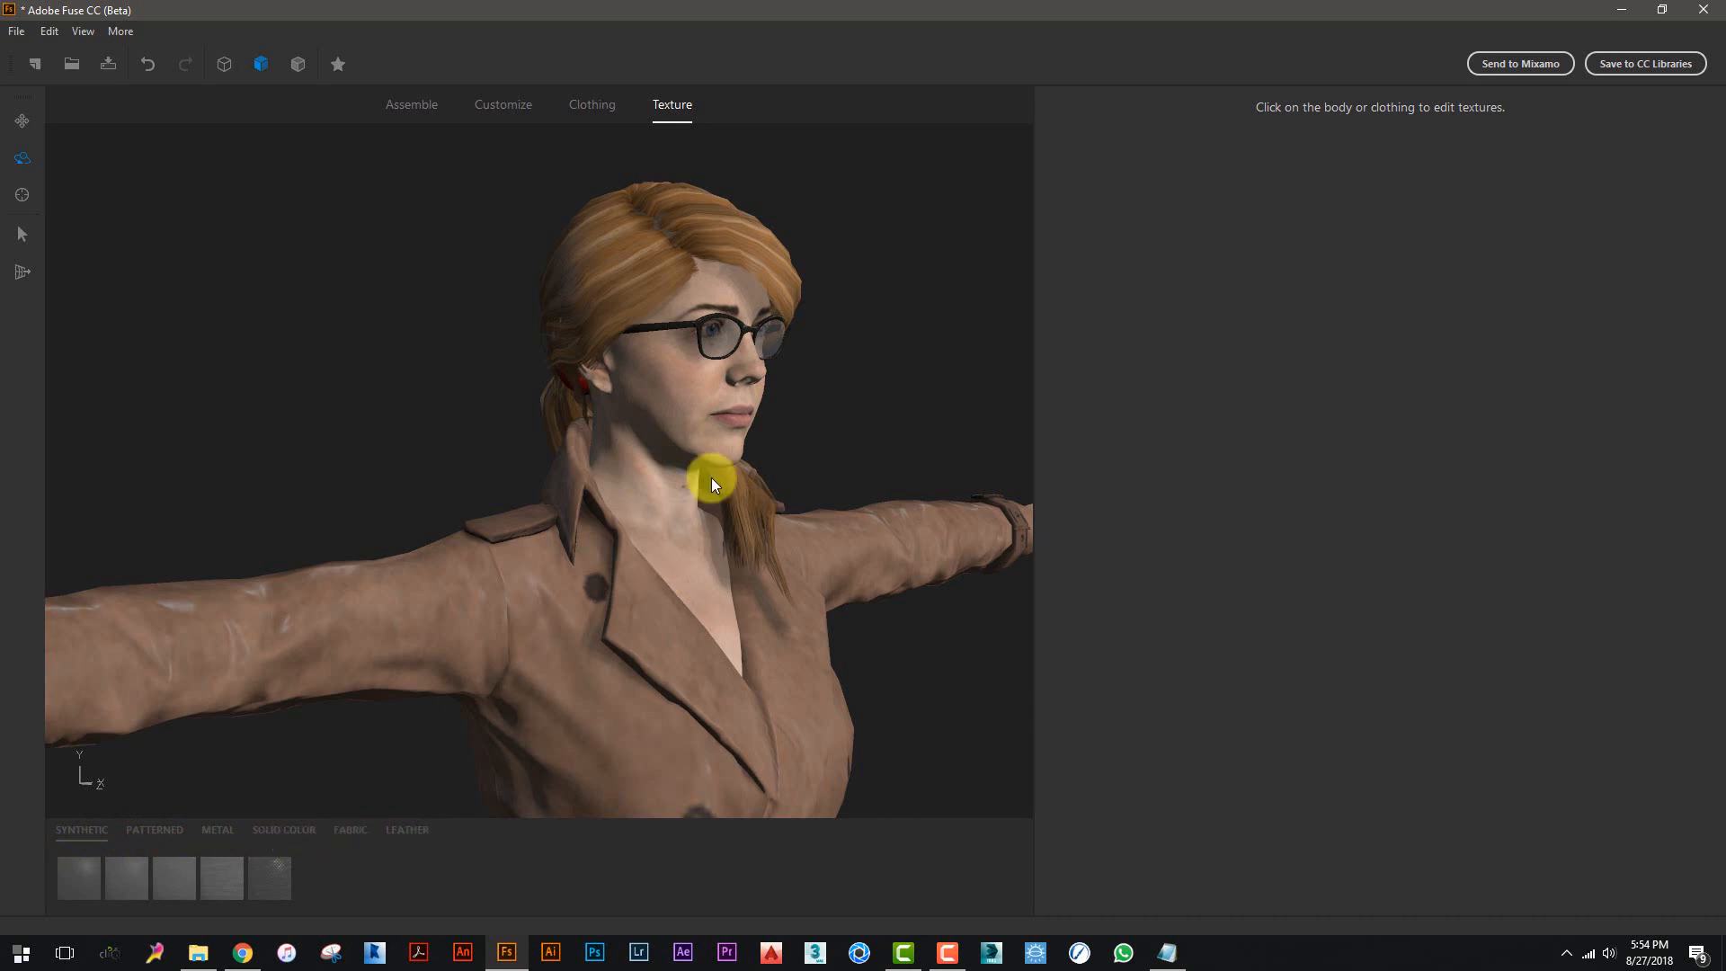
click(634, 395)
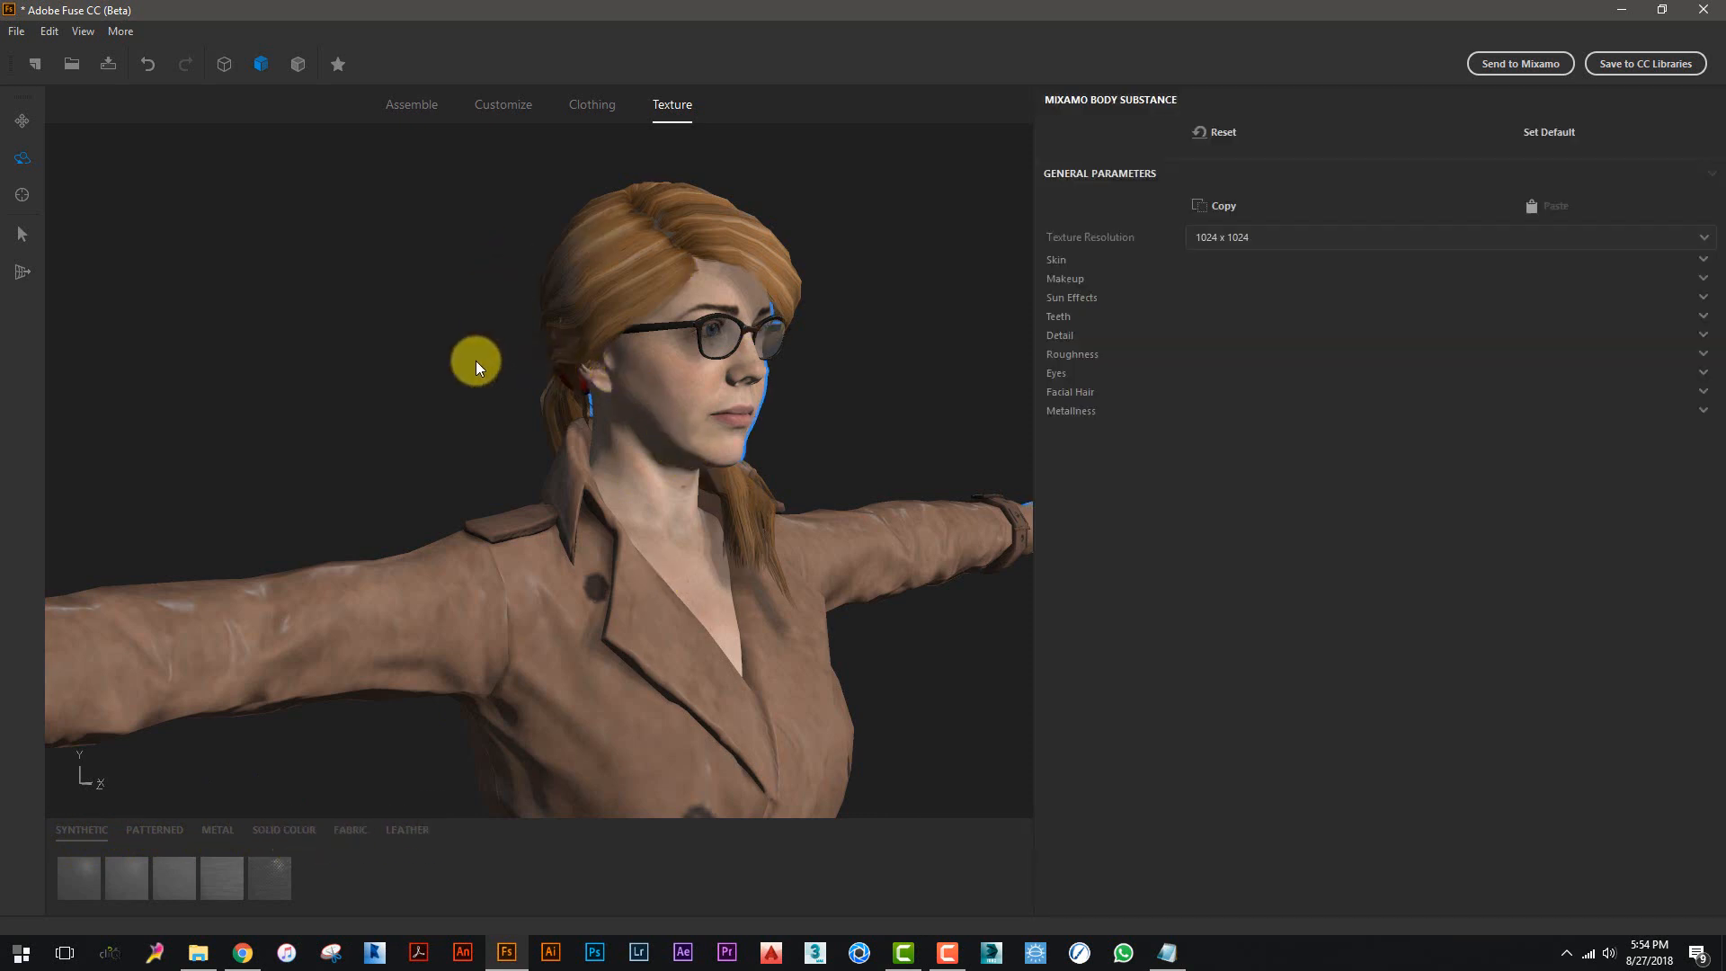
click(22, 234)
click(631, 281)
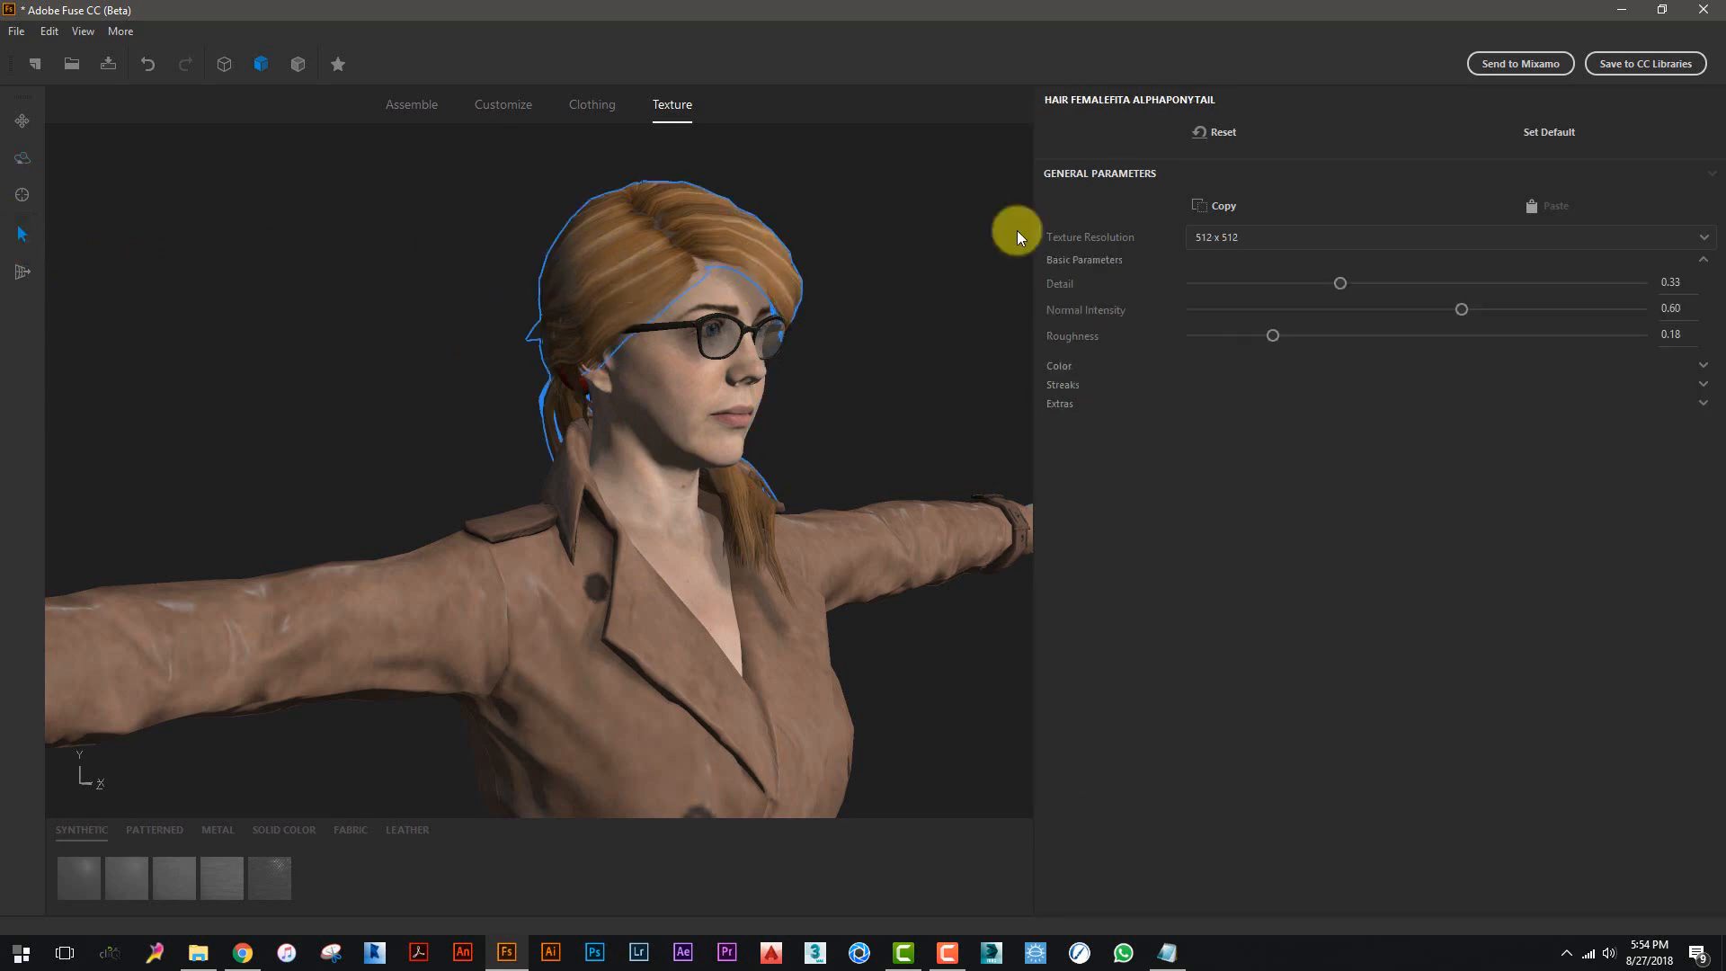
click(1067, 366)
click(1276, 387)
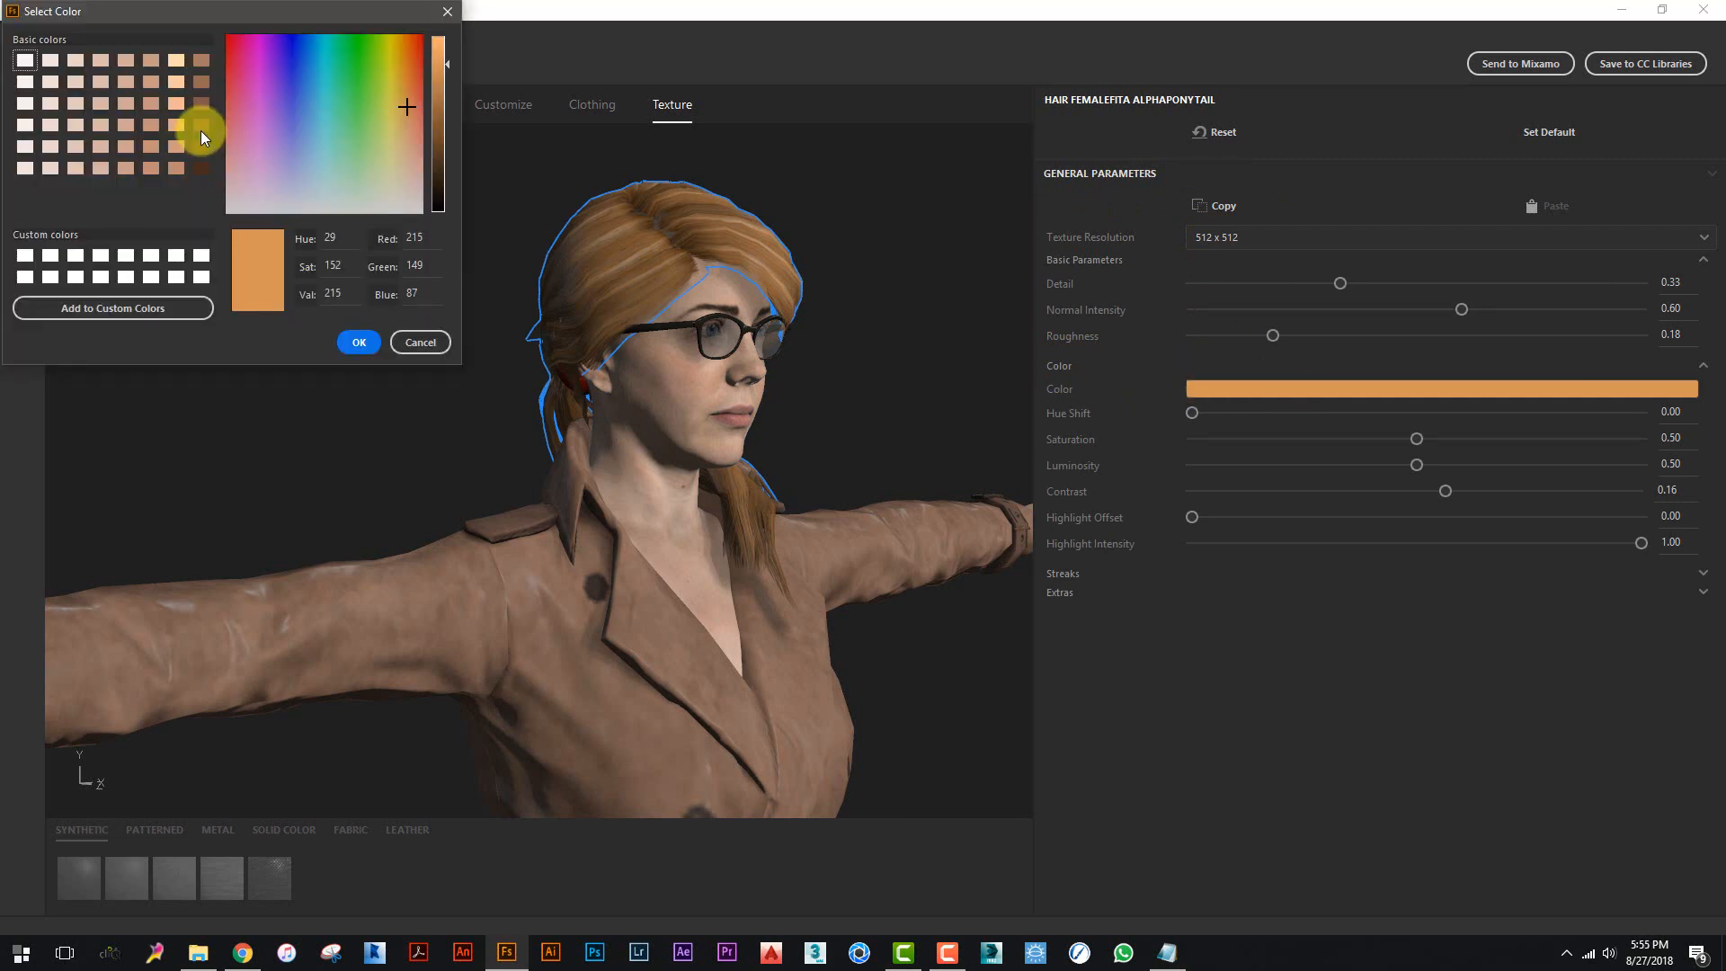
drag(420, 130, 448, 234)
click(359, 342)
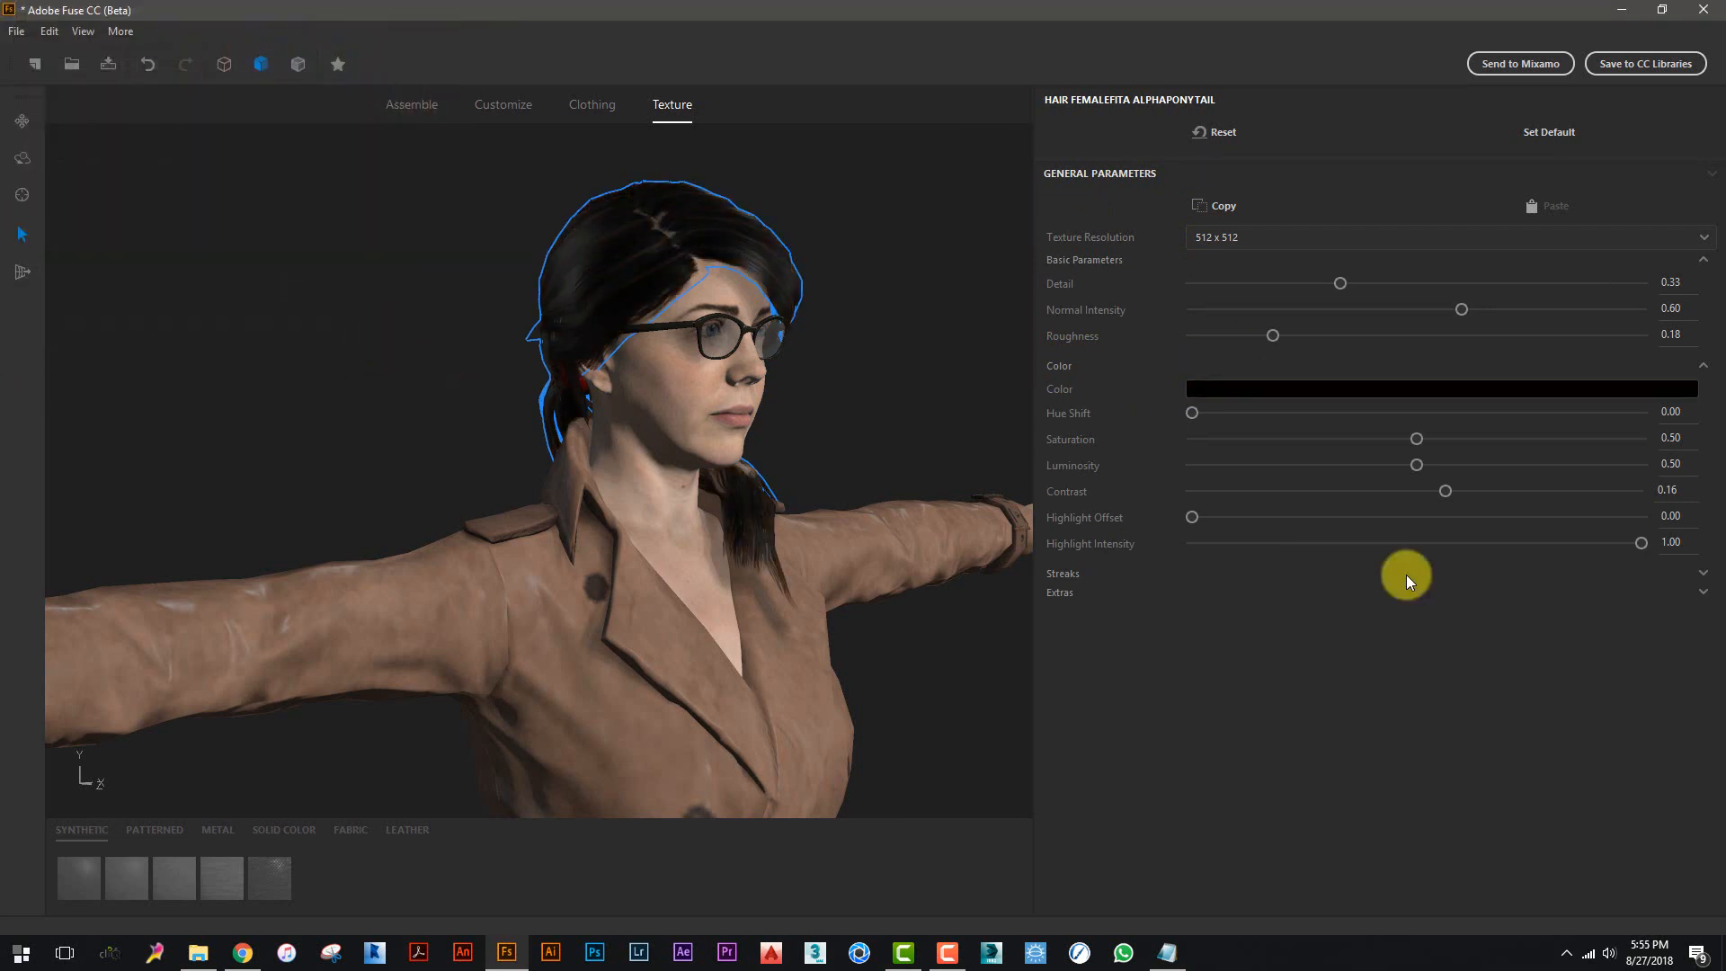
drag(1339, 284, 1467, 311)
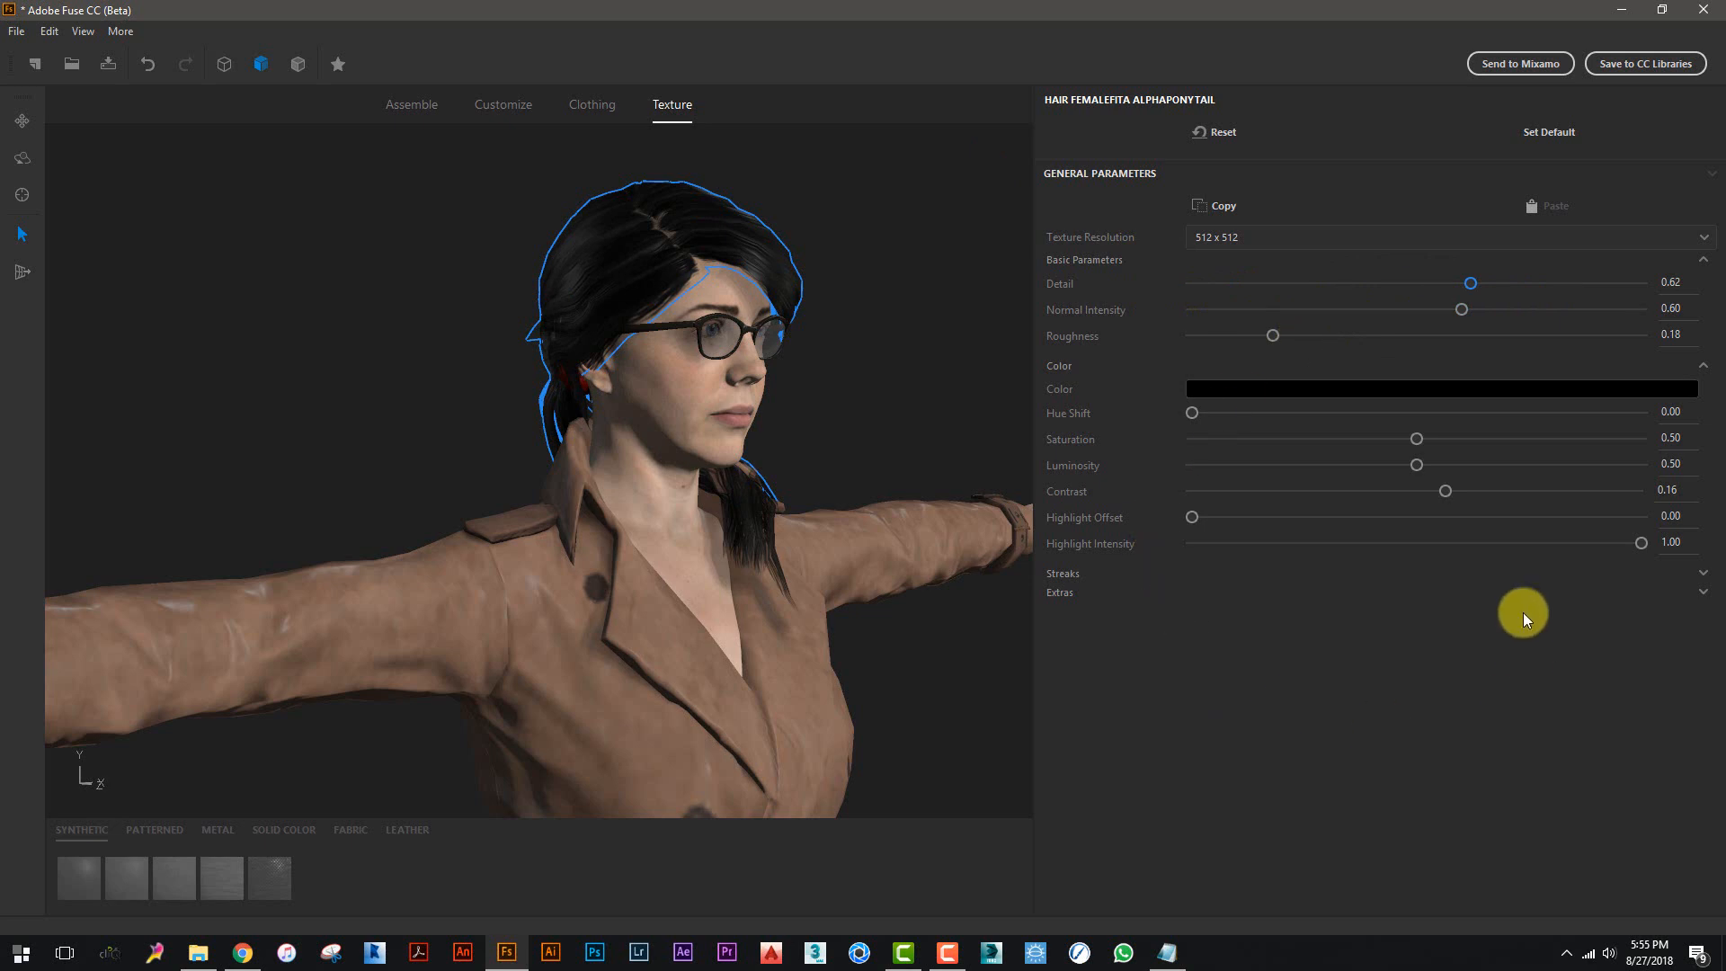
- Try darker skin colors on the character's body and discard the color change
click(693, 407)
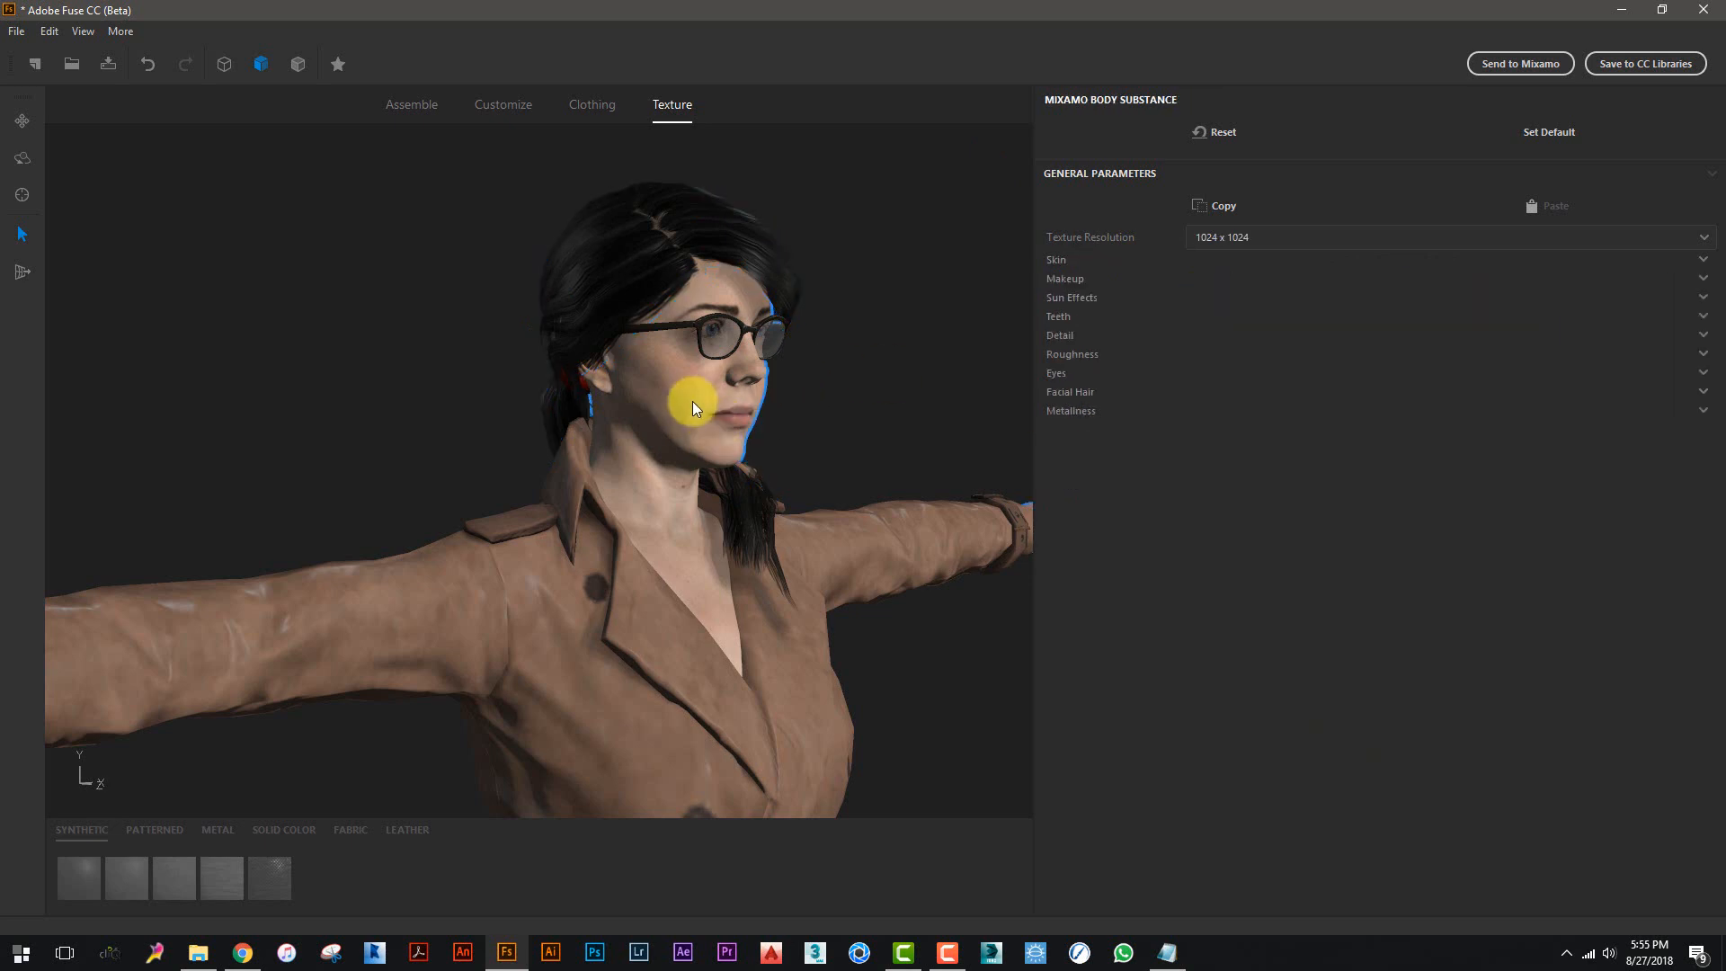
click(1061, 261)
click(1229, 309)
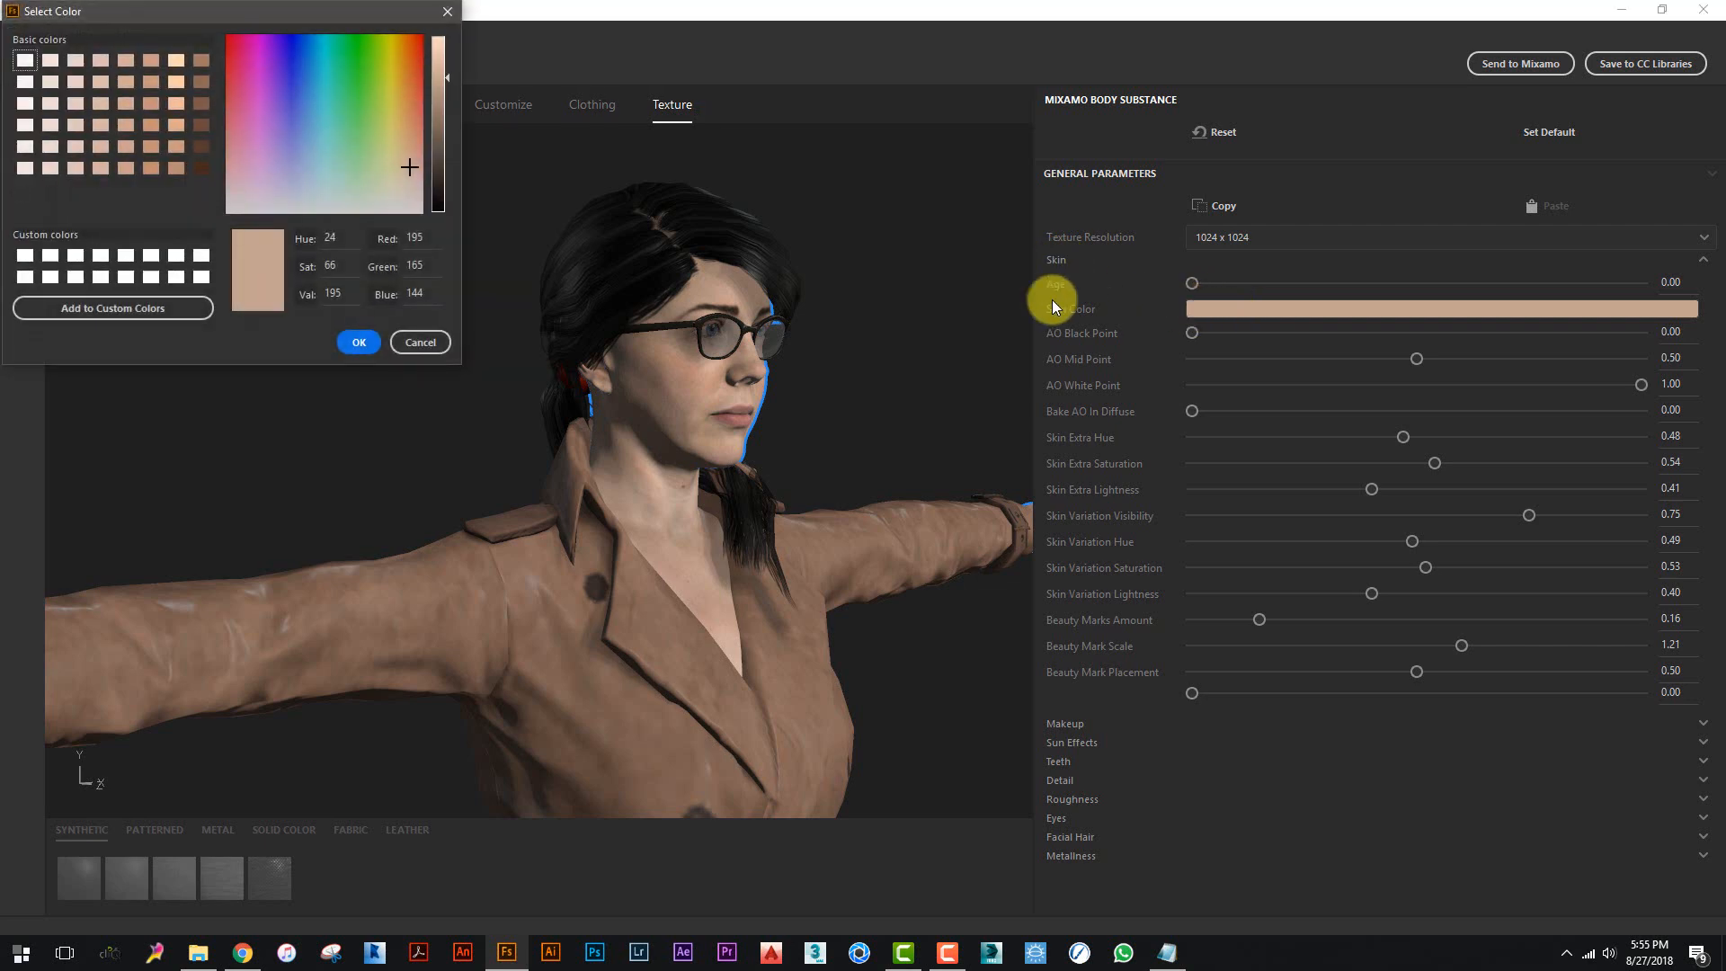
drag(448, 97, 483, 267)
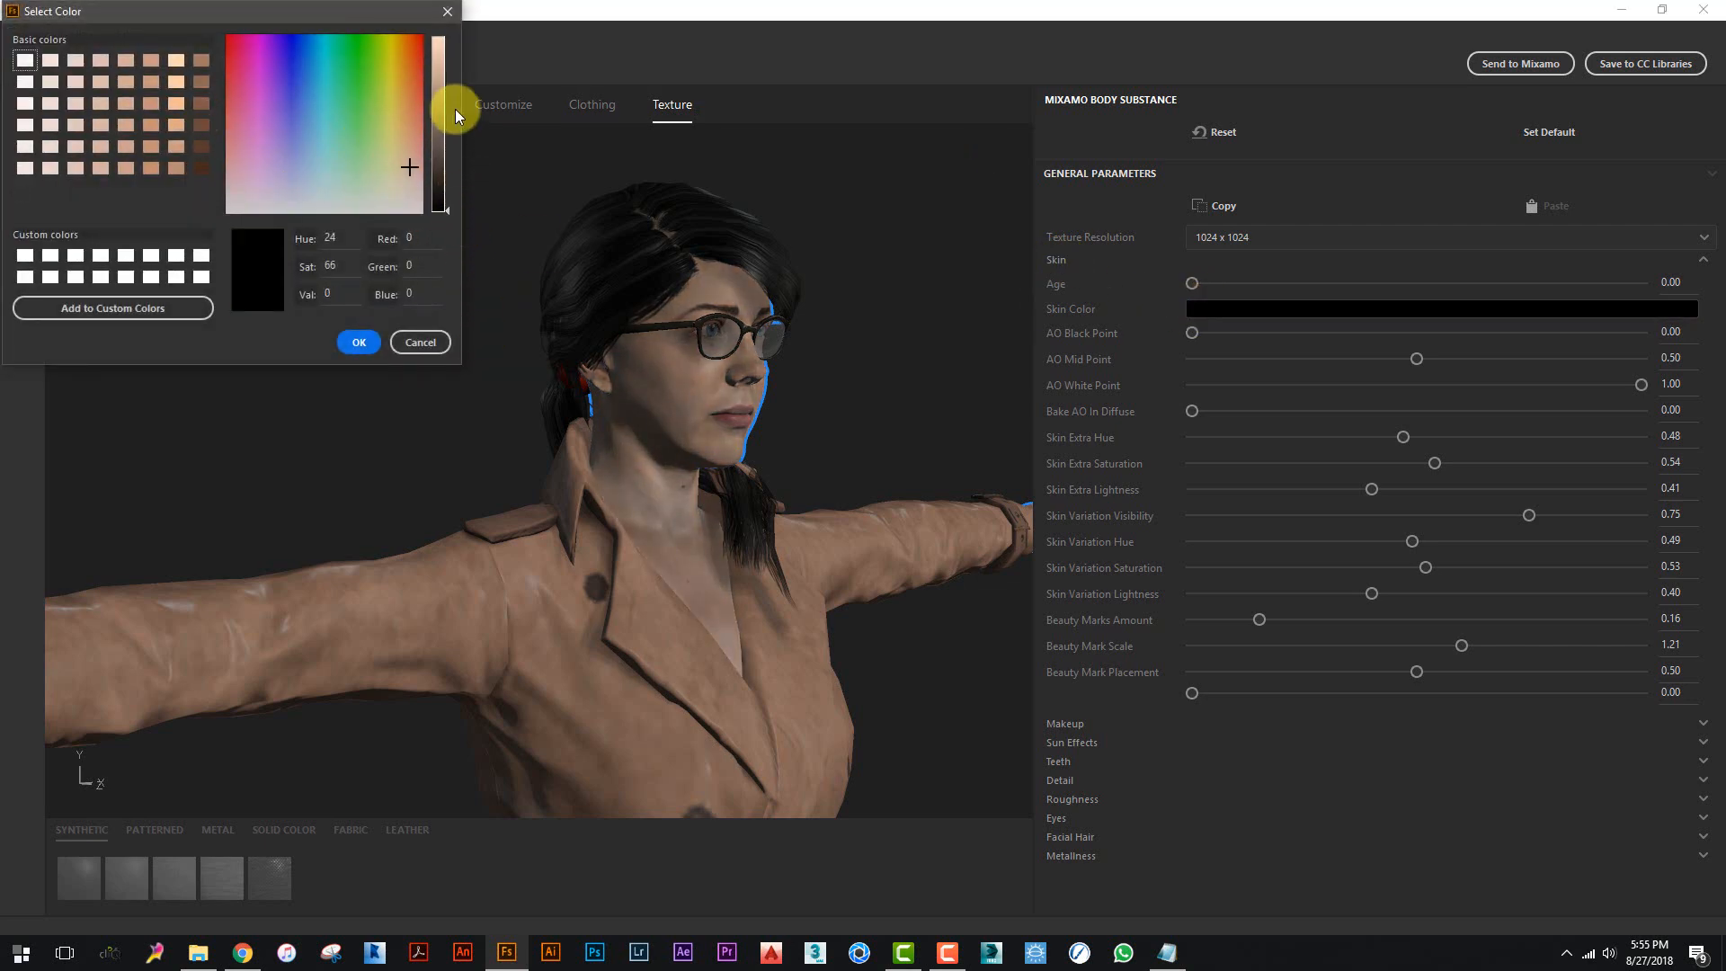
mouse_move(455, 110)
mouse_down()
mouse_move(446, 10)
mouse_move(441, 120)
mouse_up()
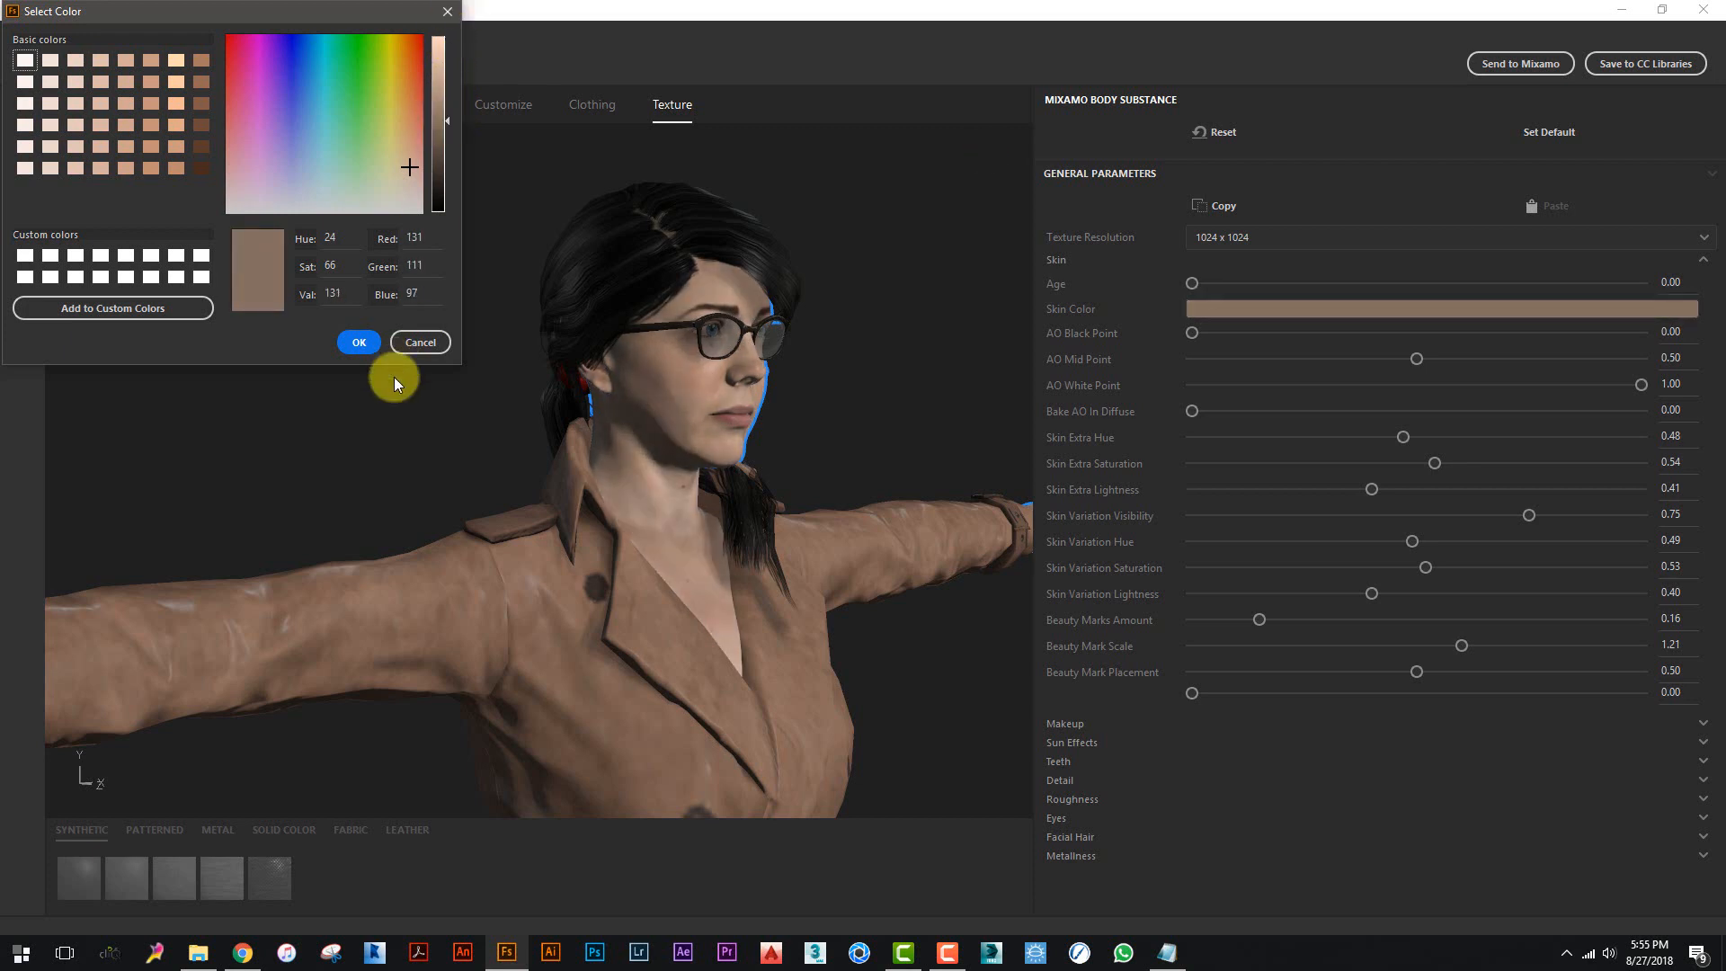
click(396, 343)
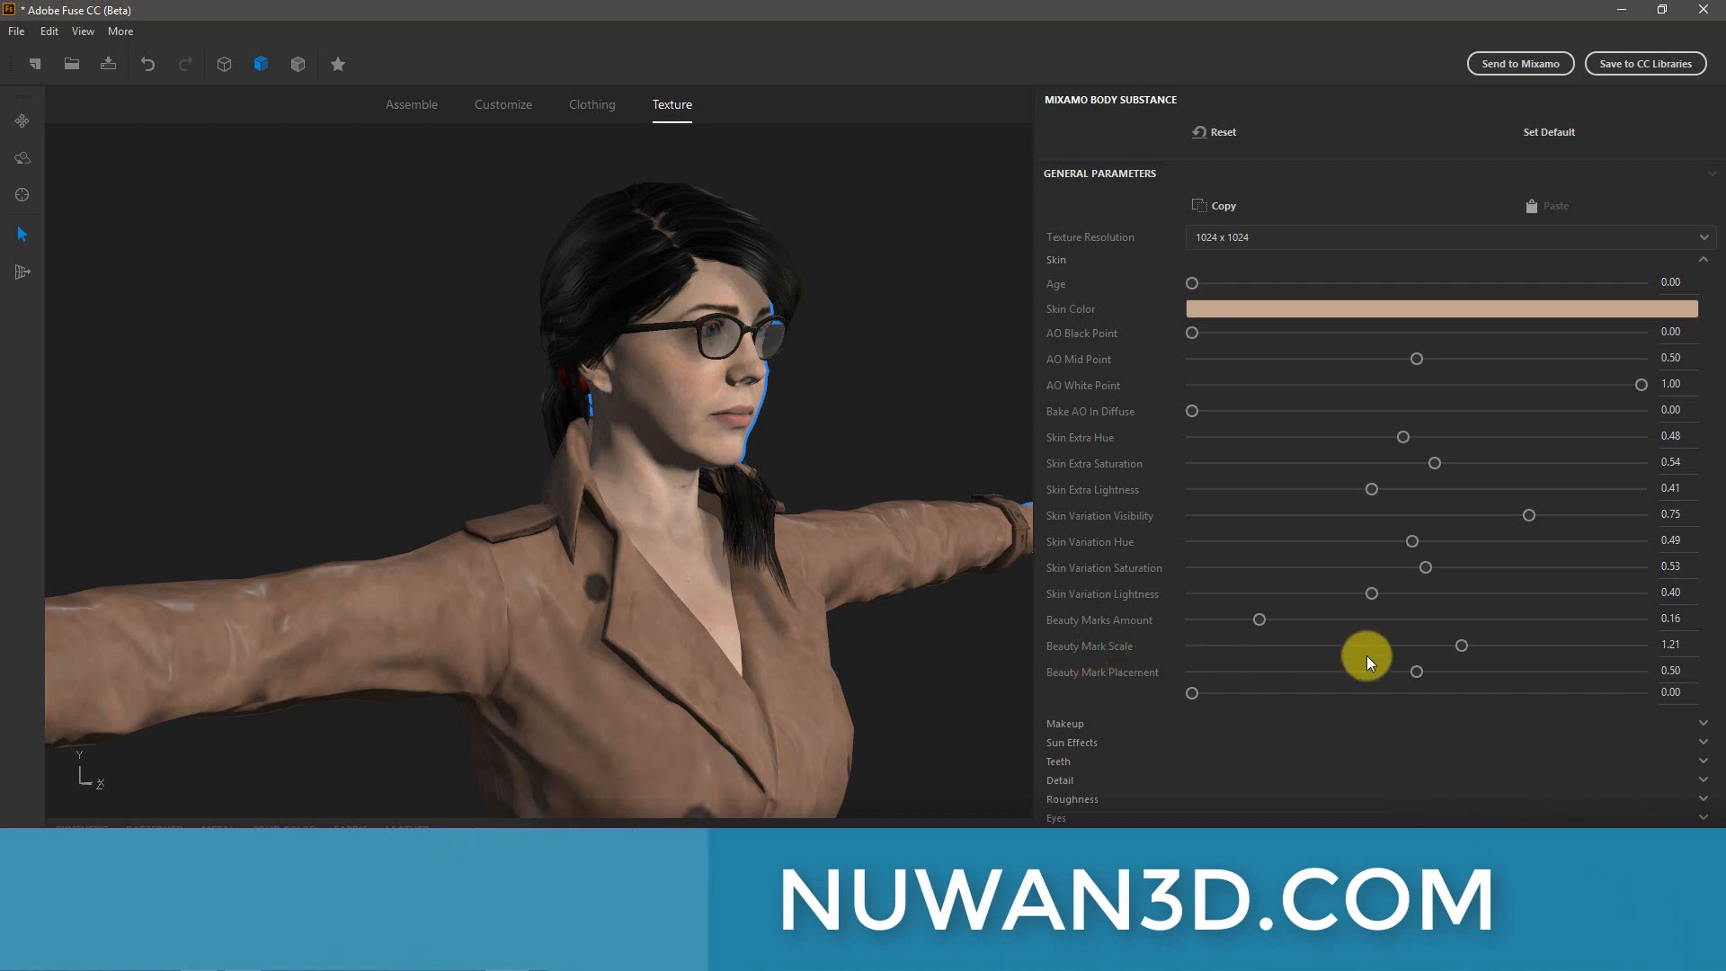
- Set the skin's Beauty Mark Scale to about 0.92 and try out the eyeshadow opacity in the makeup settings
drag(1464, 640, 1405, 622)
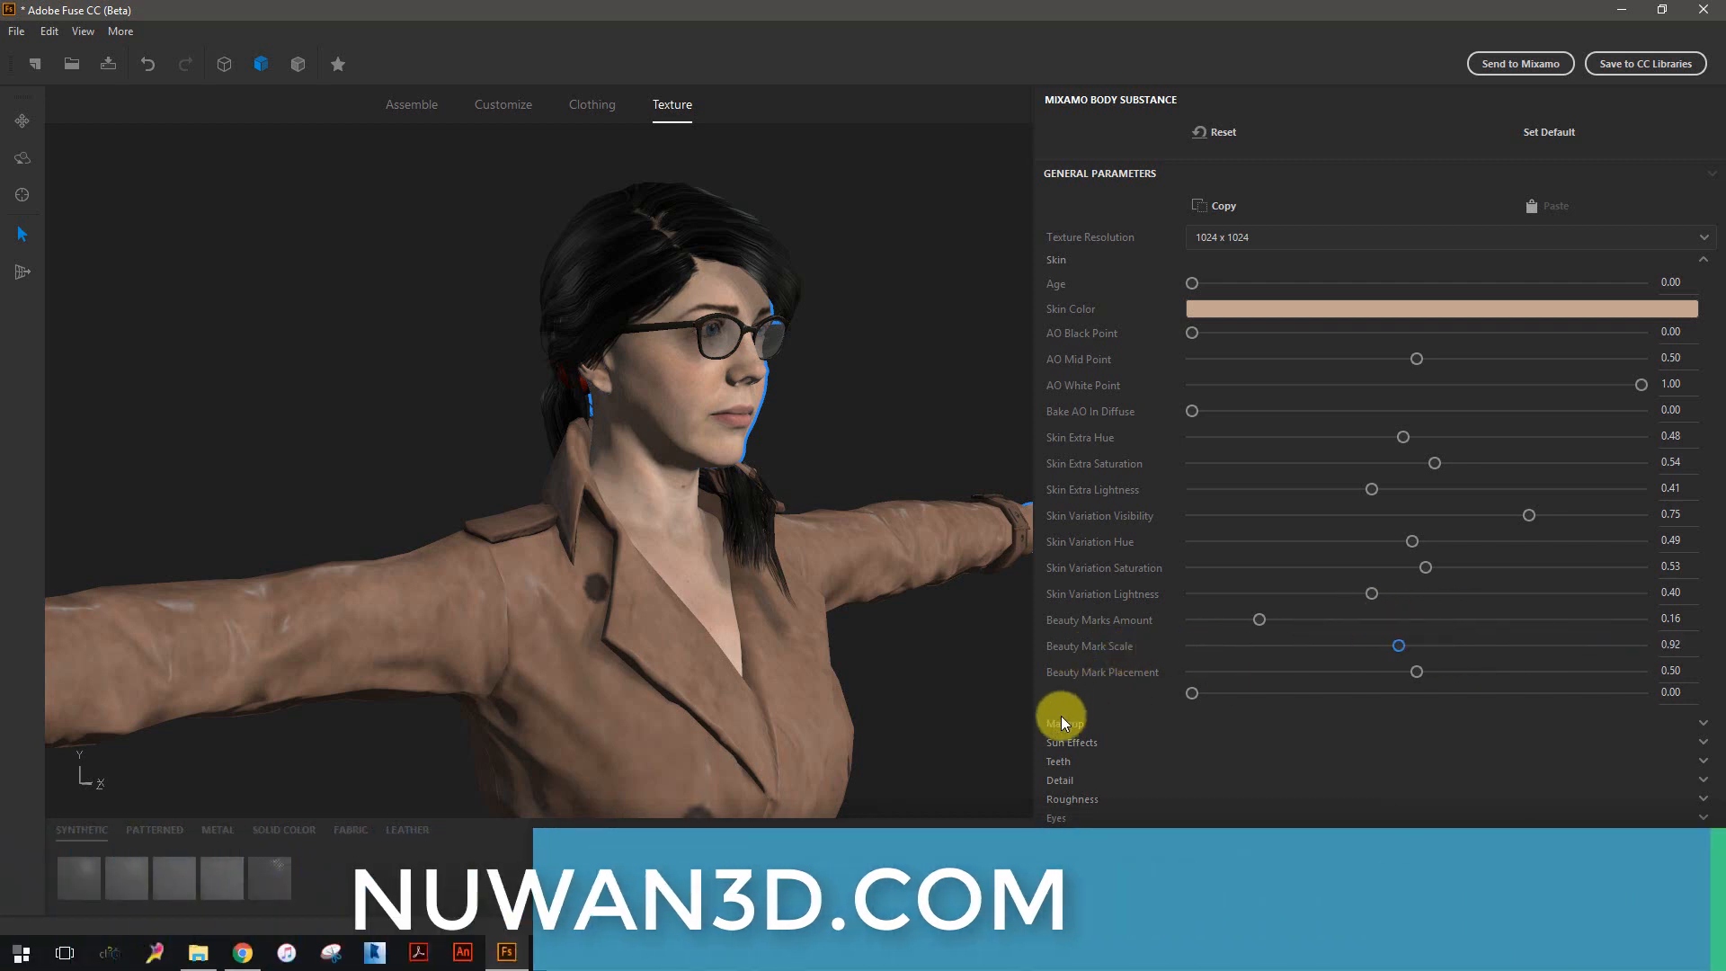
click(1068, 725)
scroll(1407, 508, down, 3)
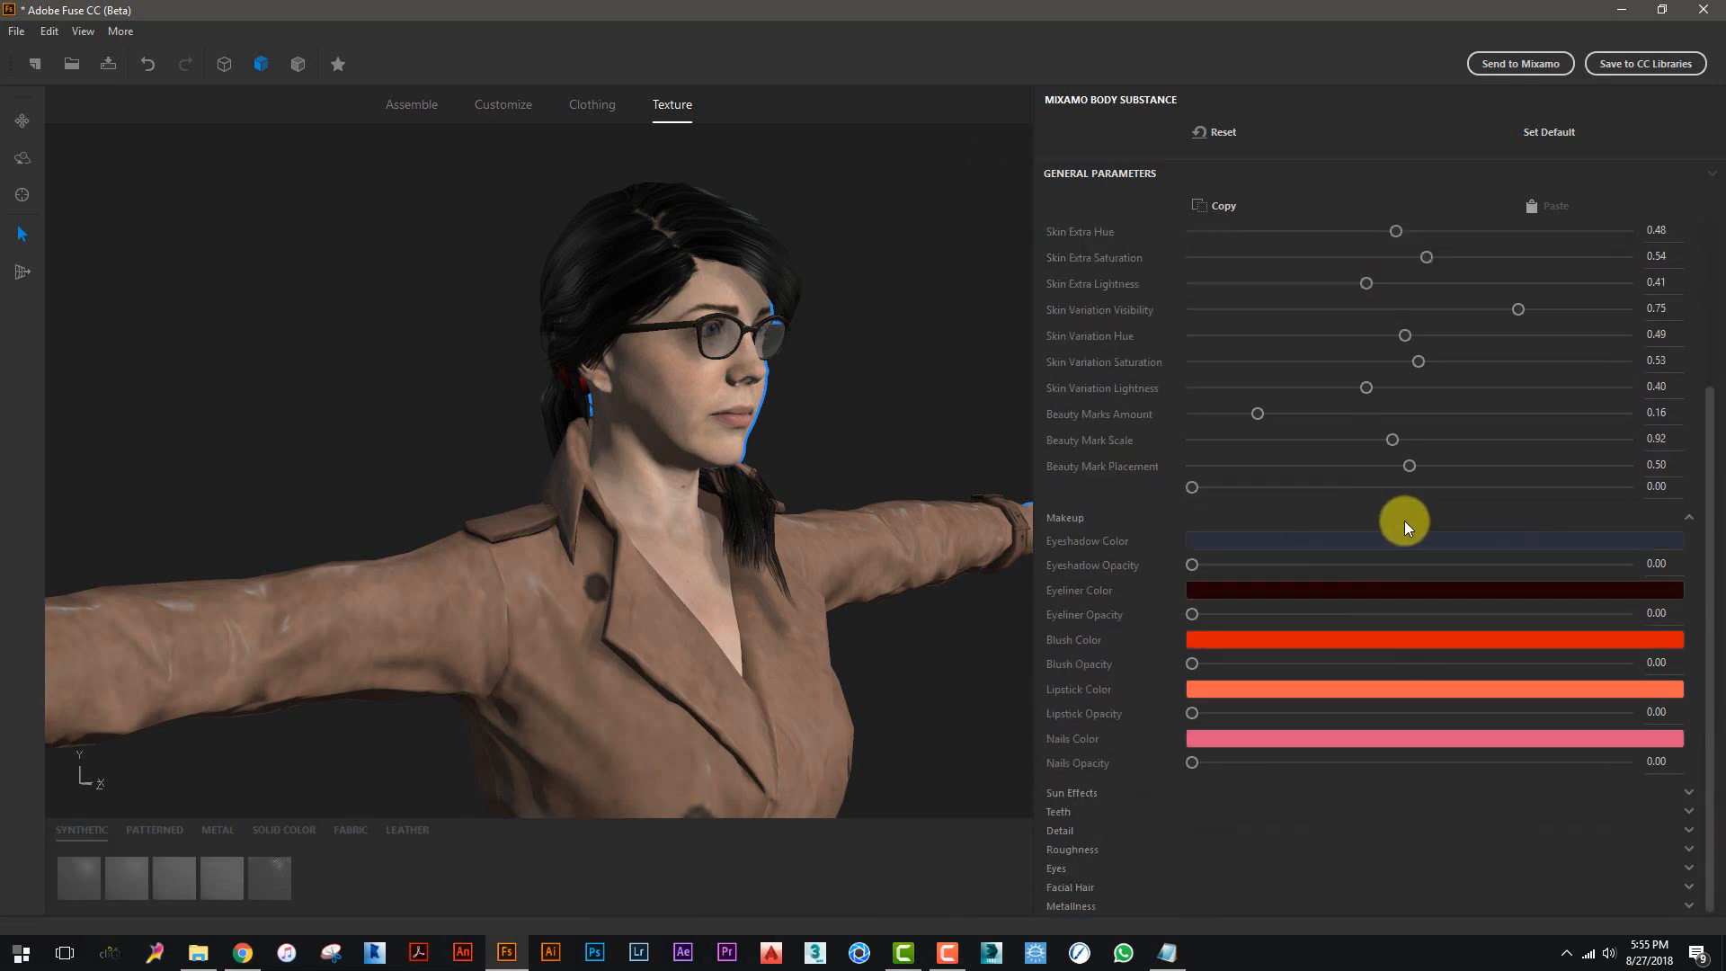
click(724, 421)
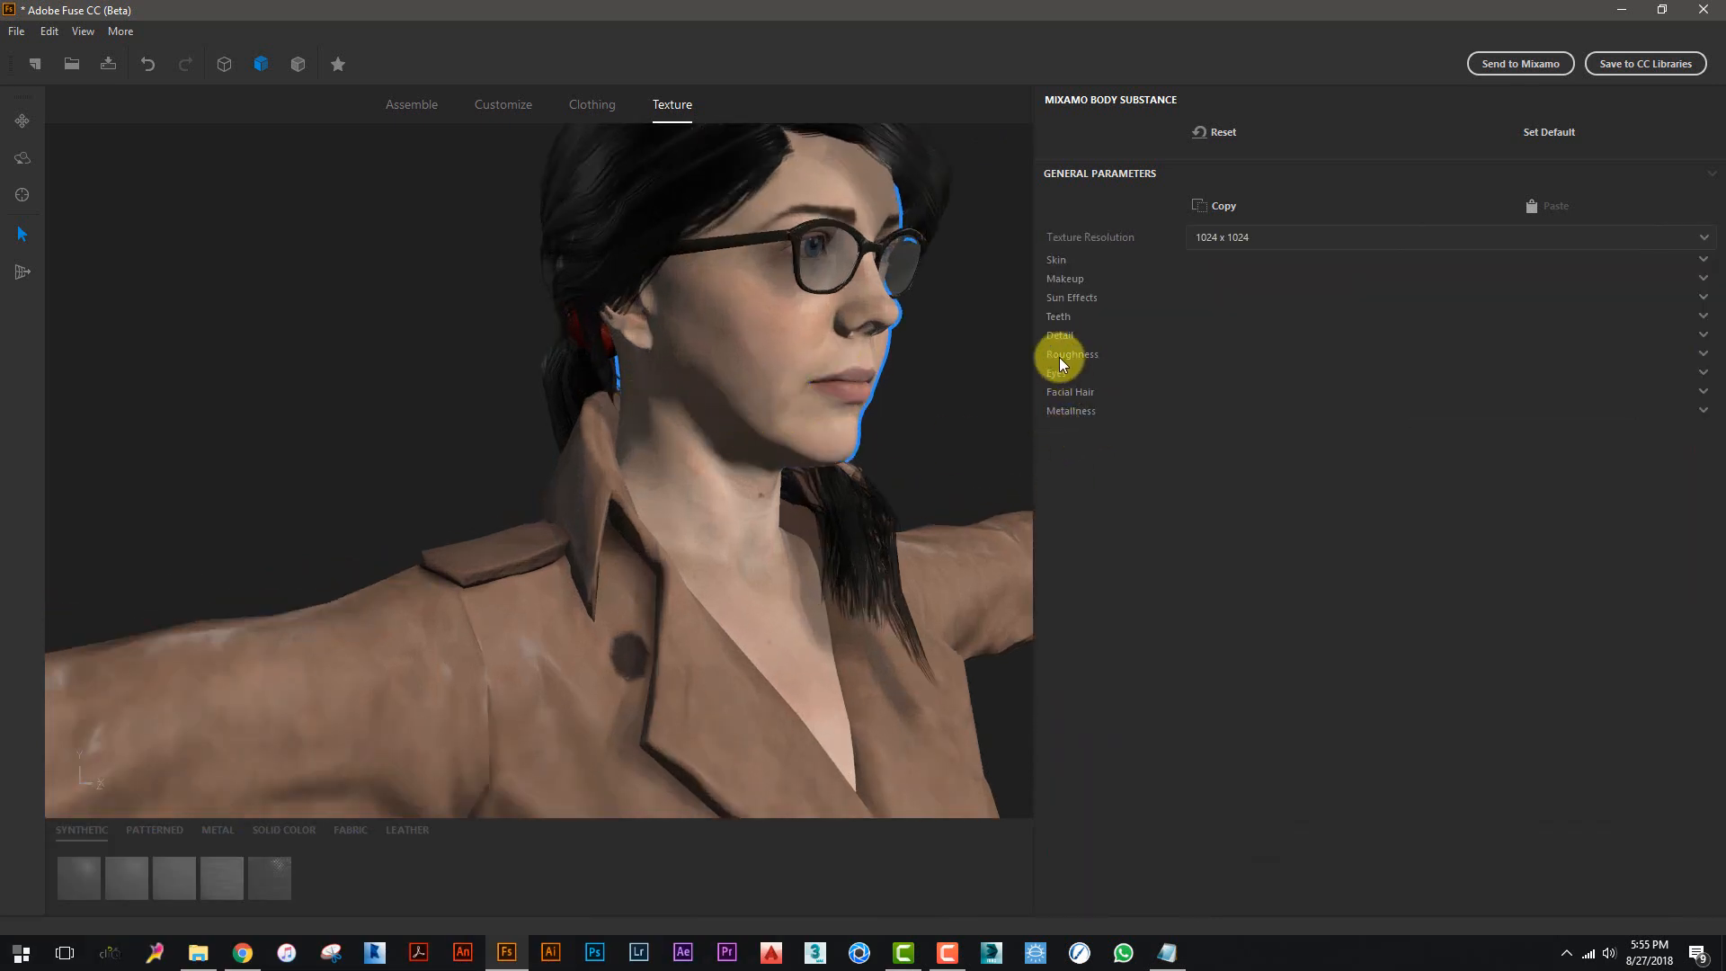
click(1065, 279)
drag(1191, 326, 1087, 402)
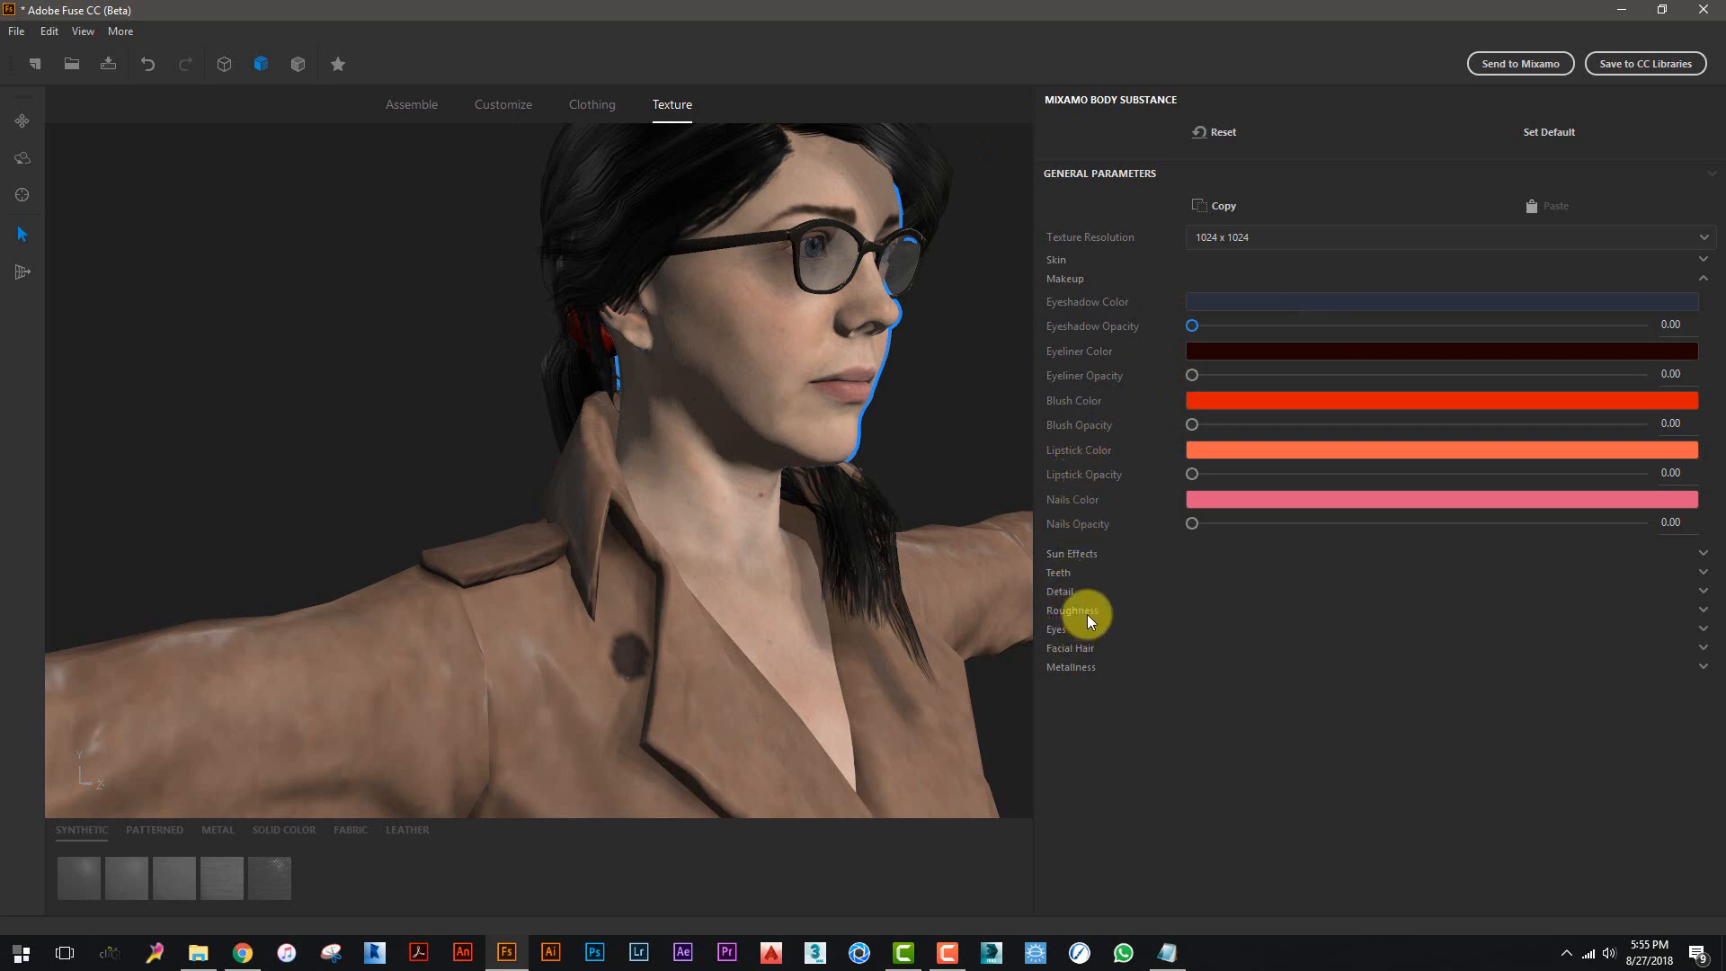
- Lower the body's Sun Amount to about 0.61 and reopen the skin settings
click(1069, 554)
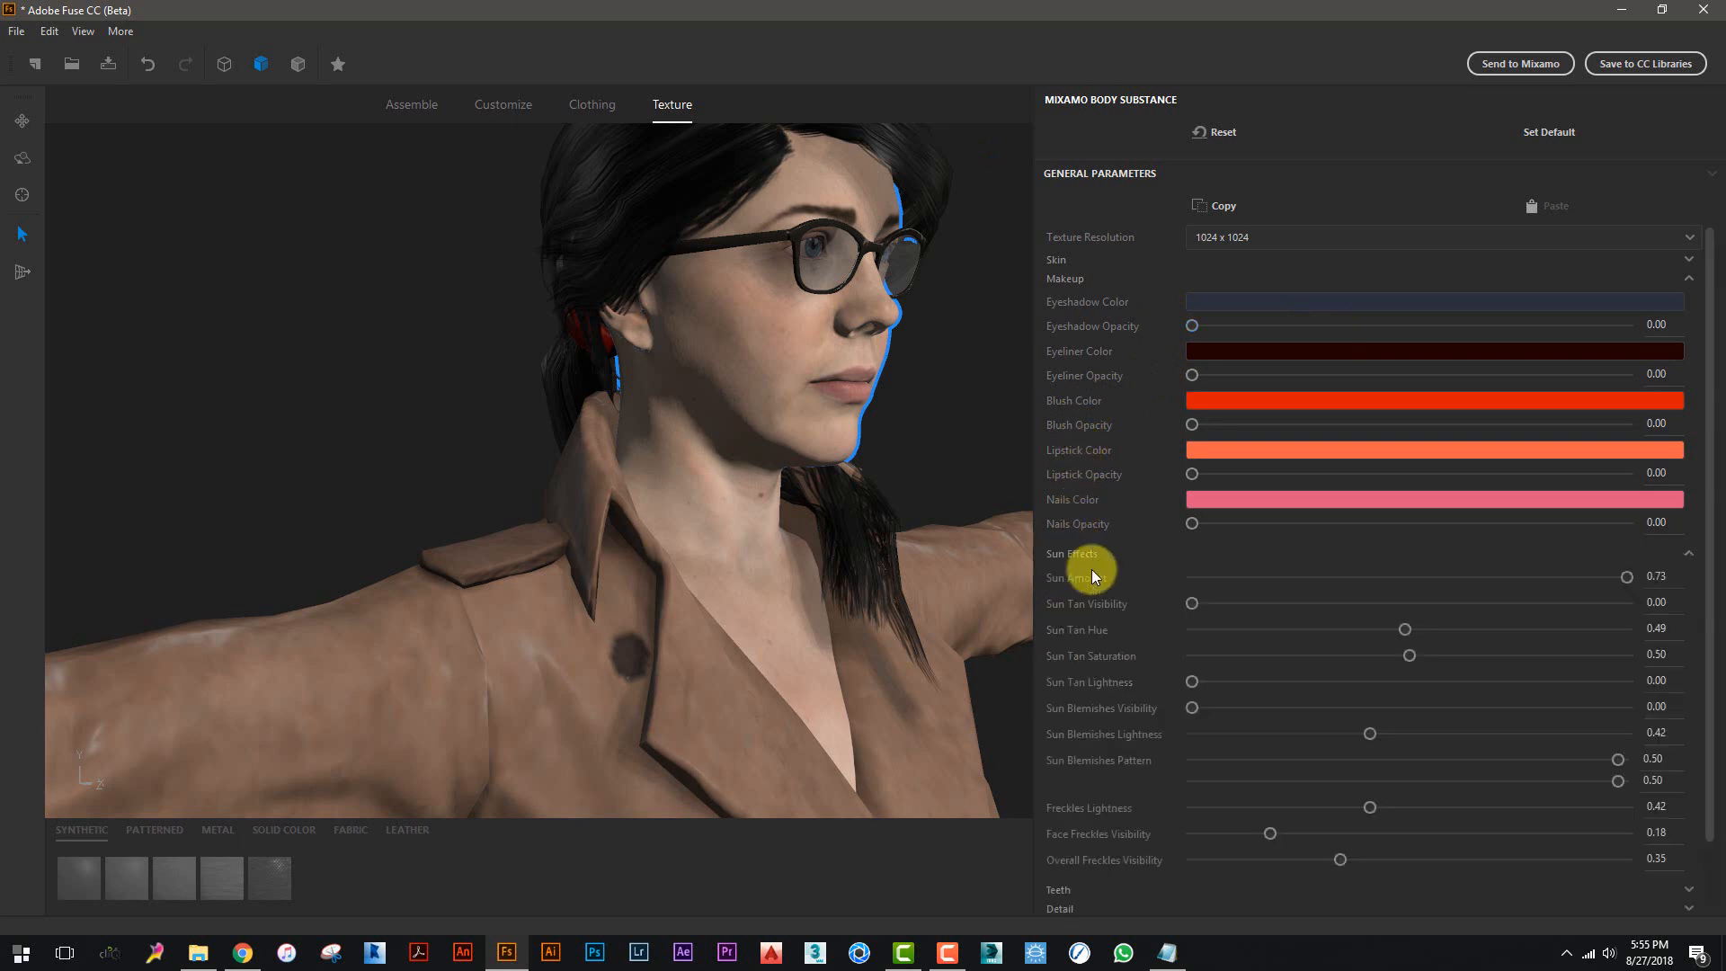
drag(1629, 577, 1573, 586)
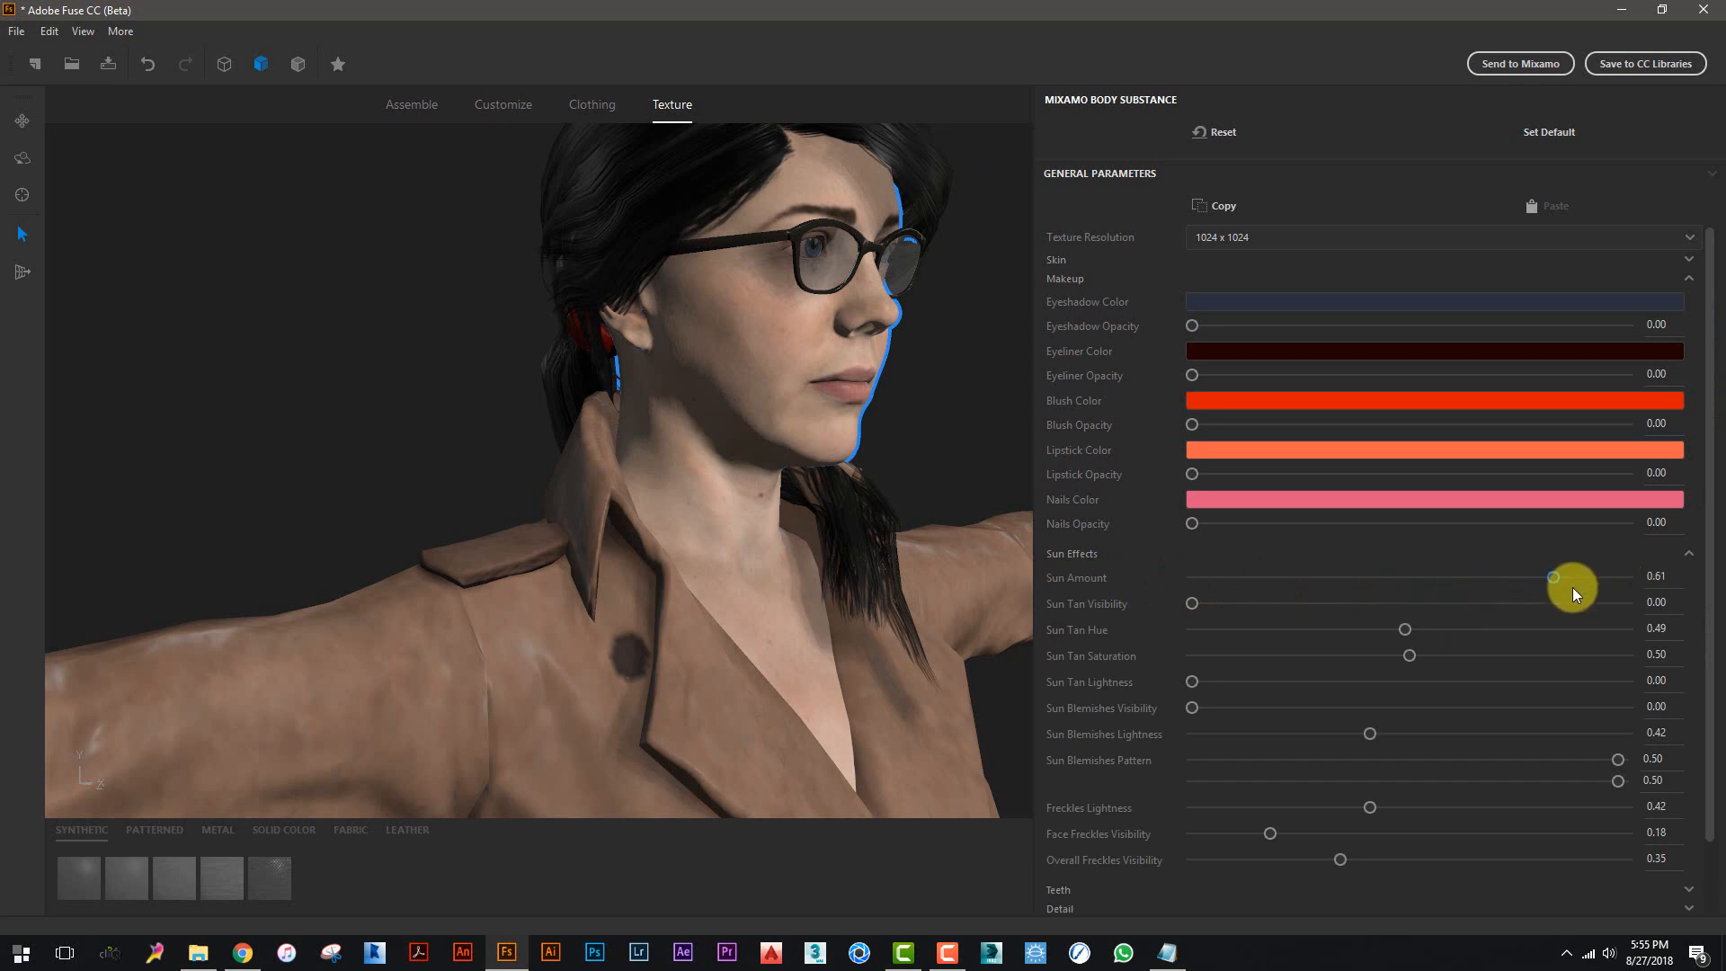
click(1061, 261)
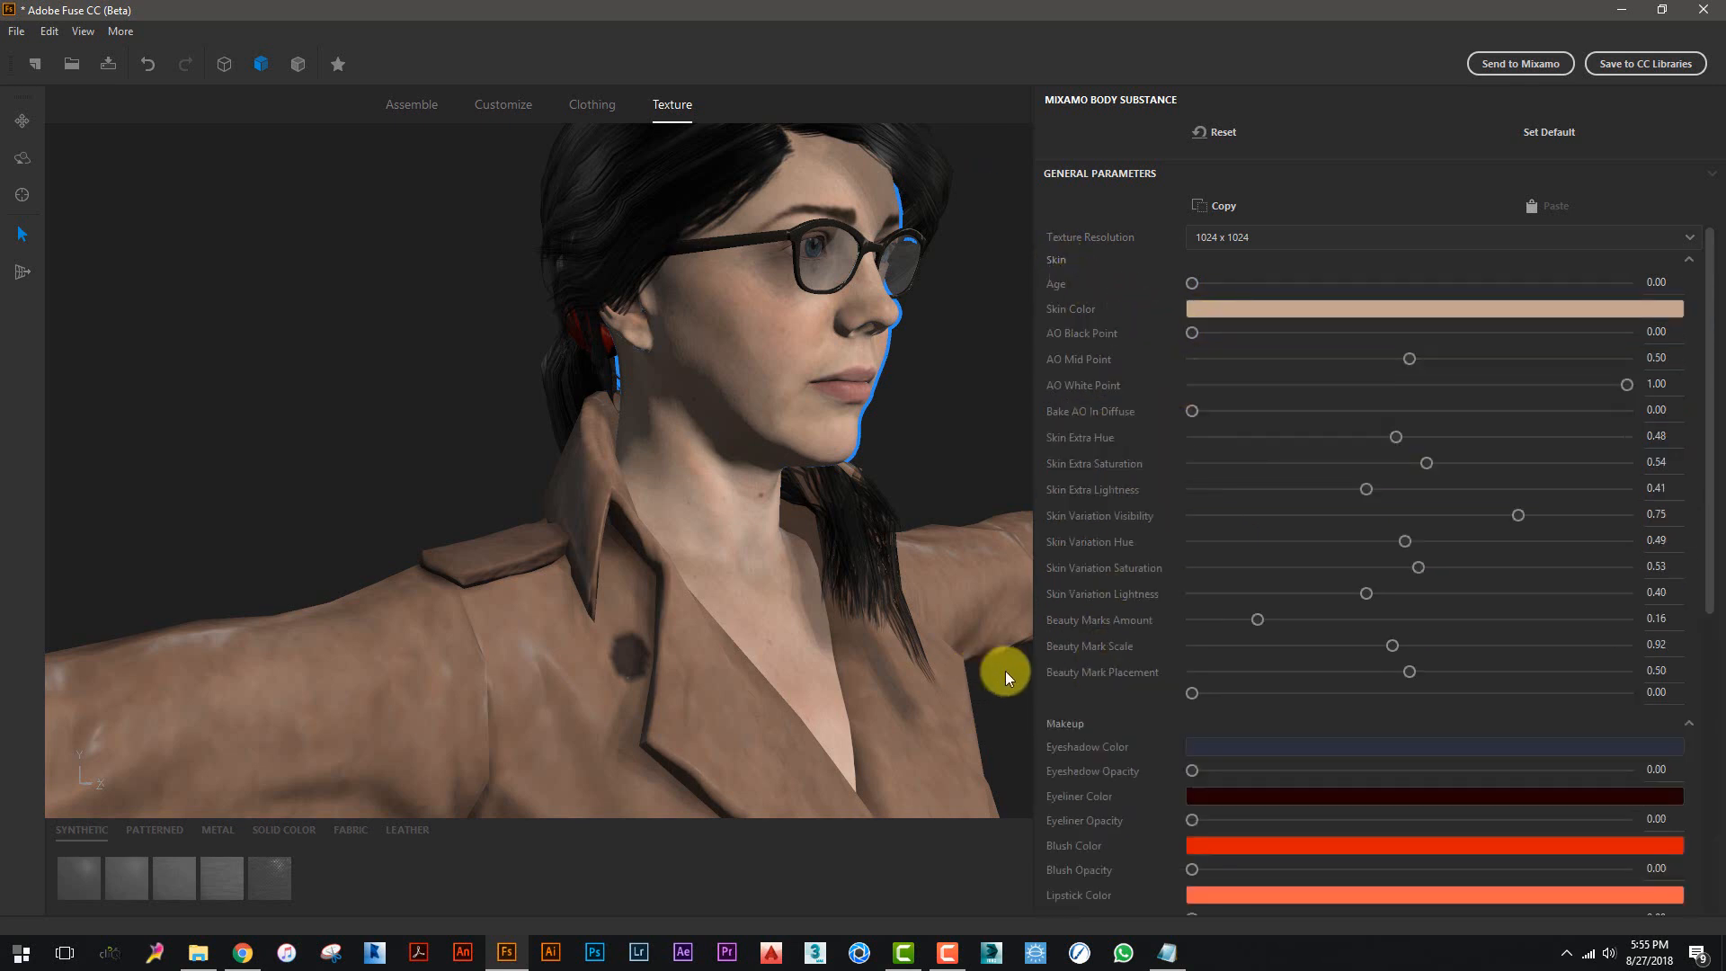
- Try Old Wool, Dirty Heavy Cloth and Mesh as the trench coat's main fabric and settle on Regular Denim Fabric
click(696, 709)
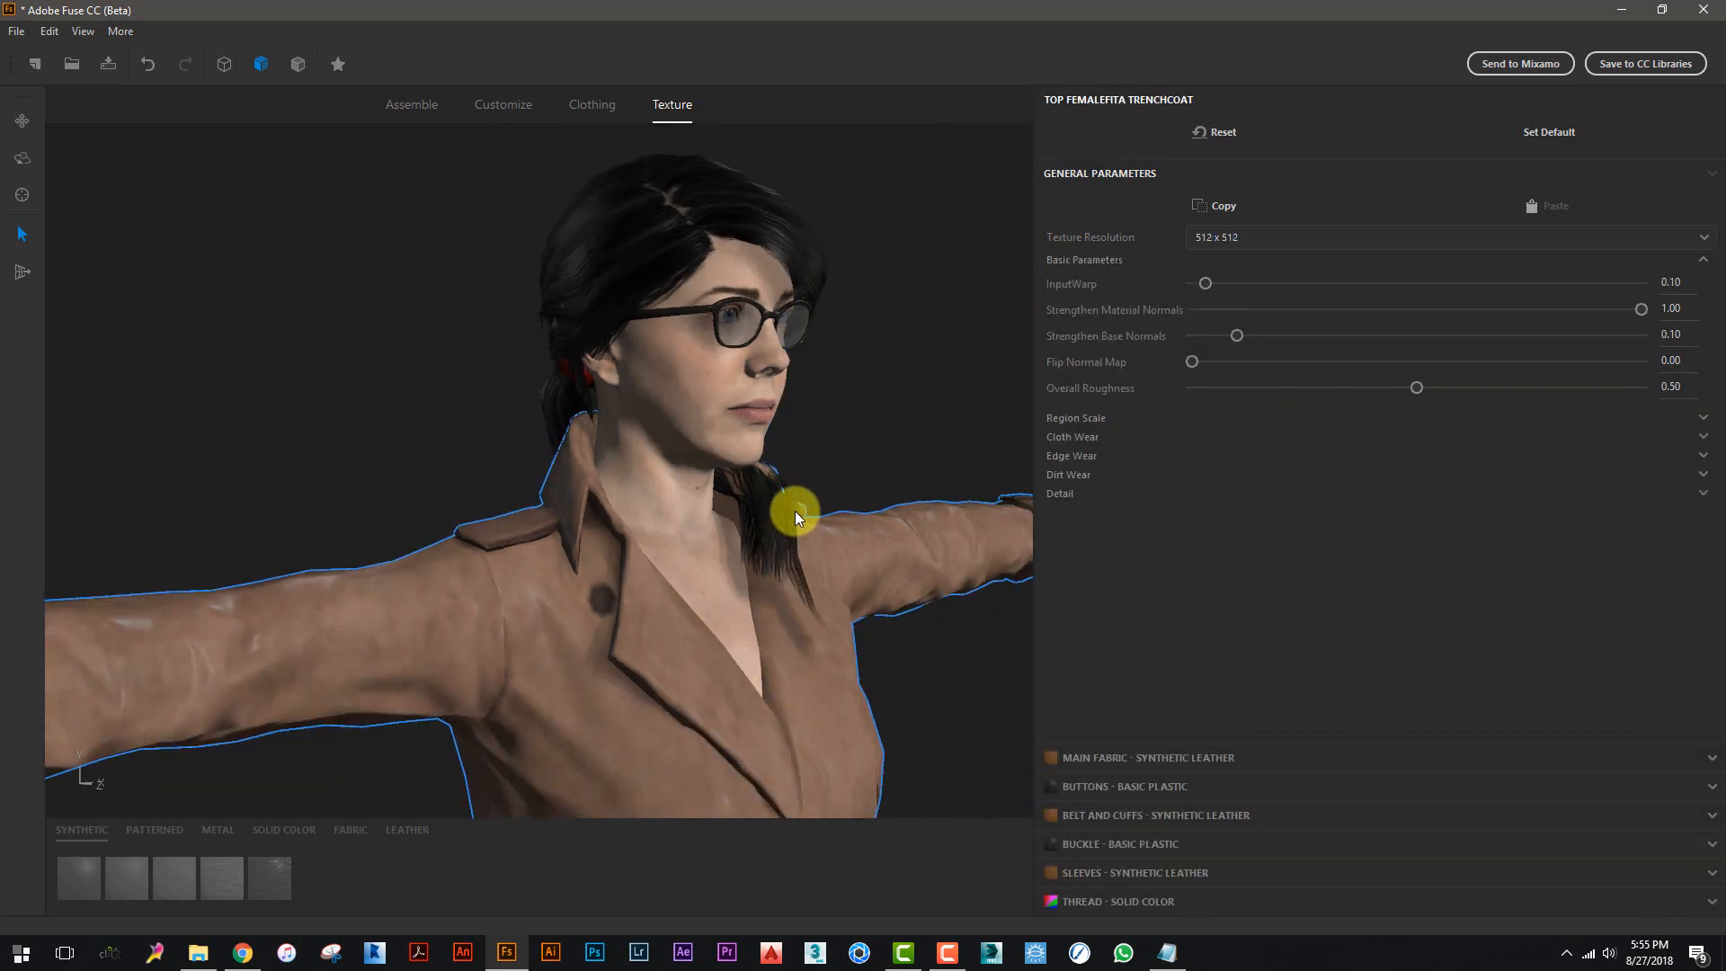
click(1078, 760)
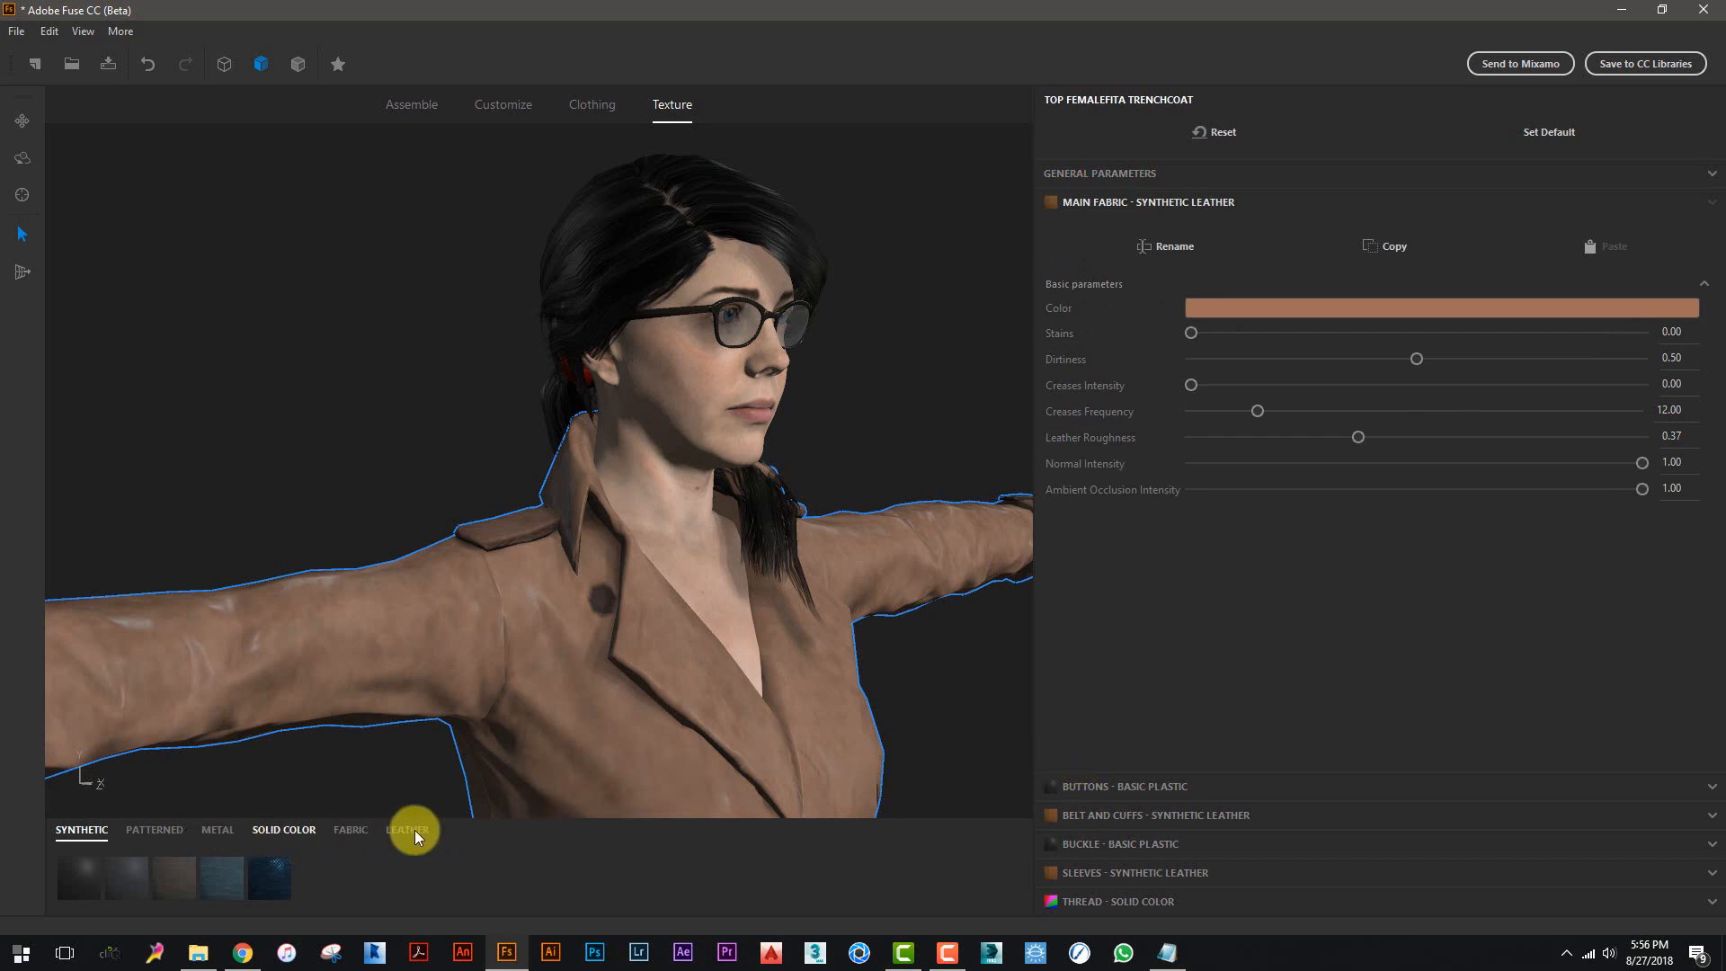
click(359, 829)
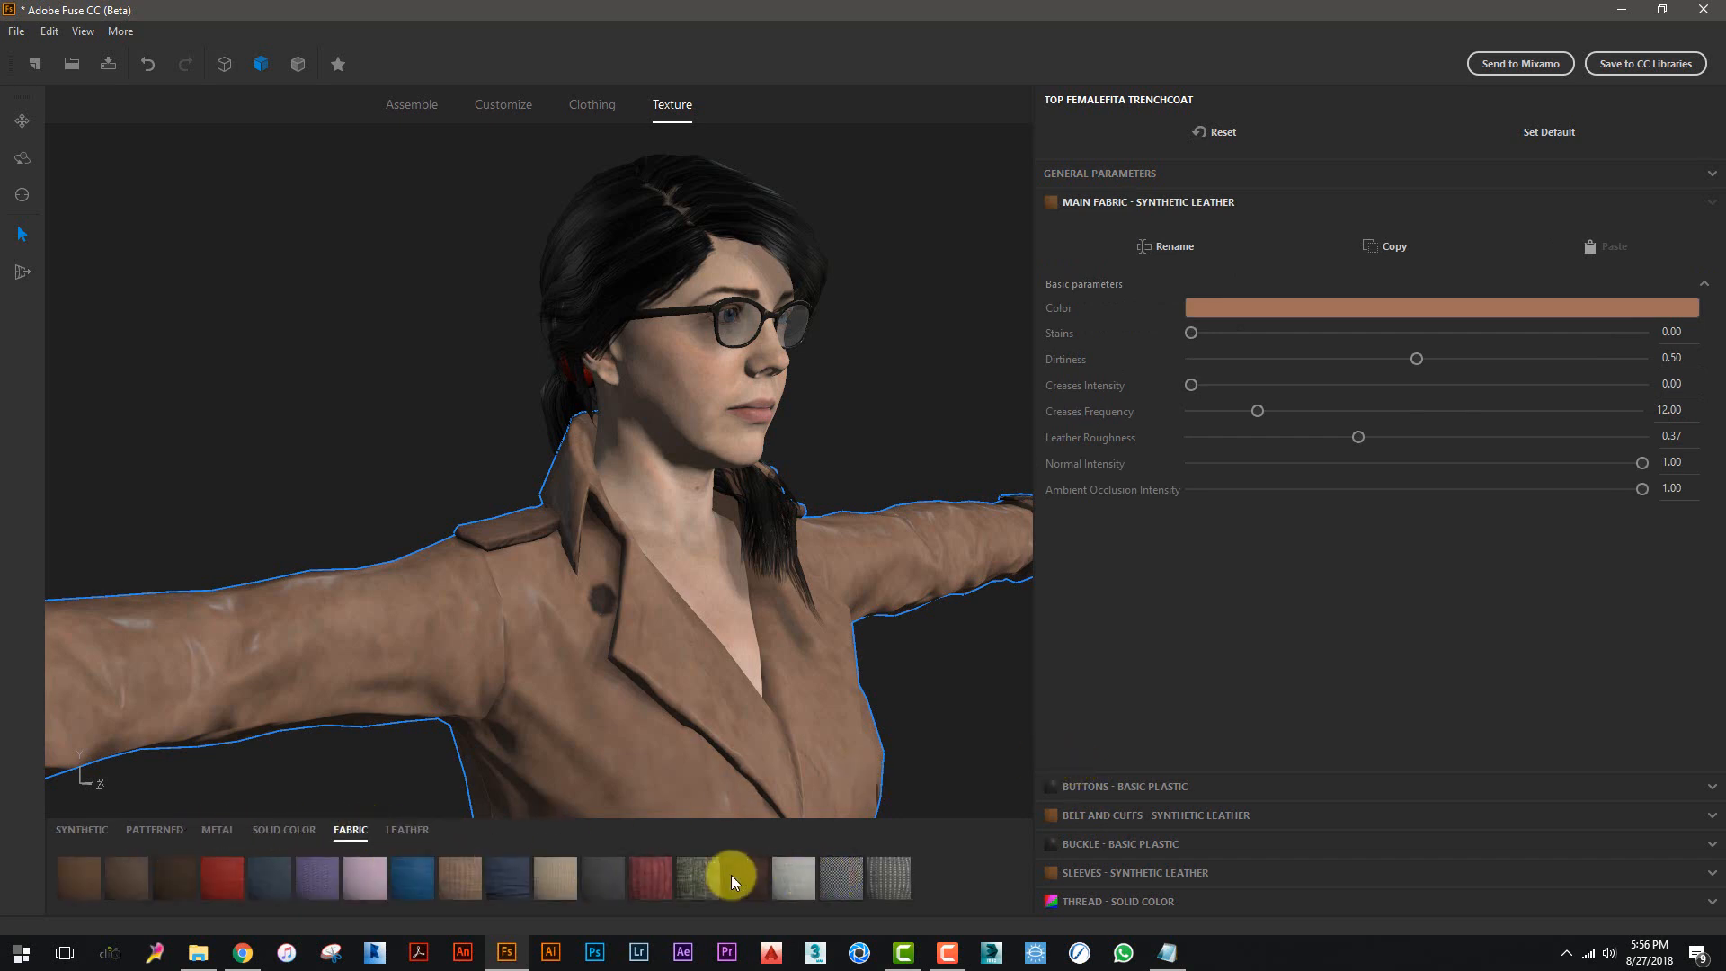
click(686, 881)
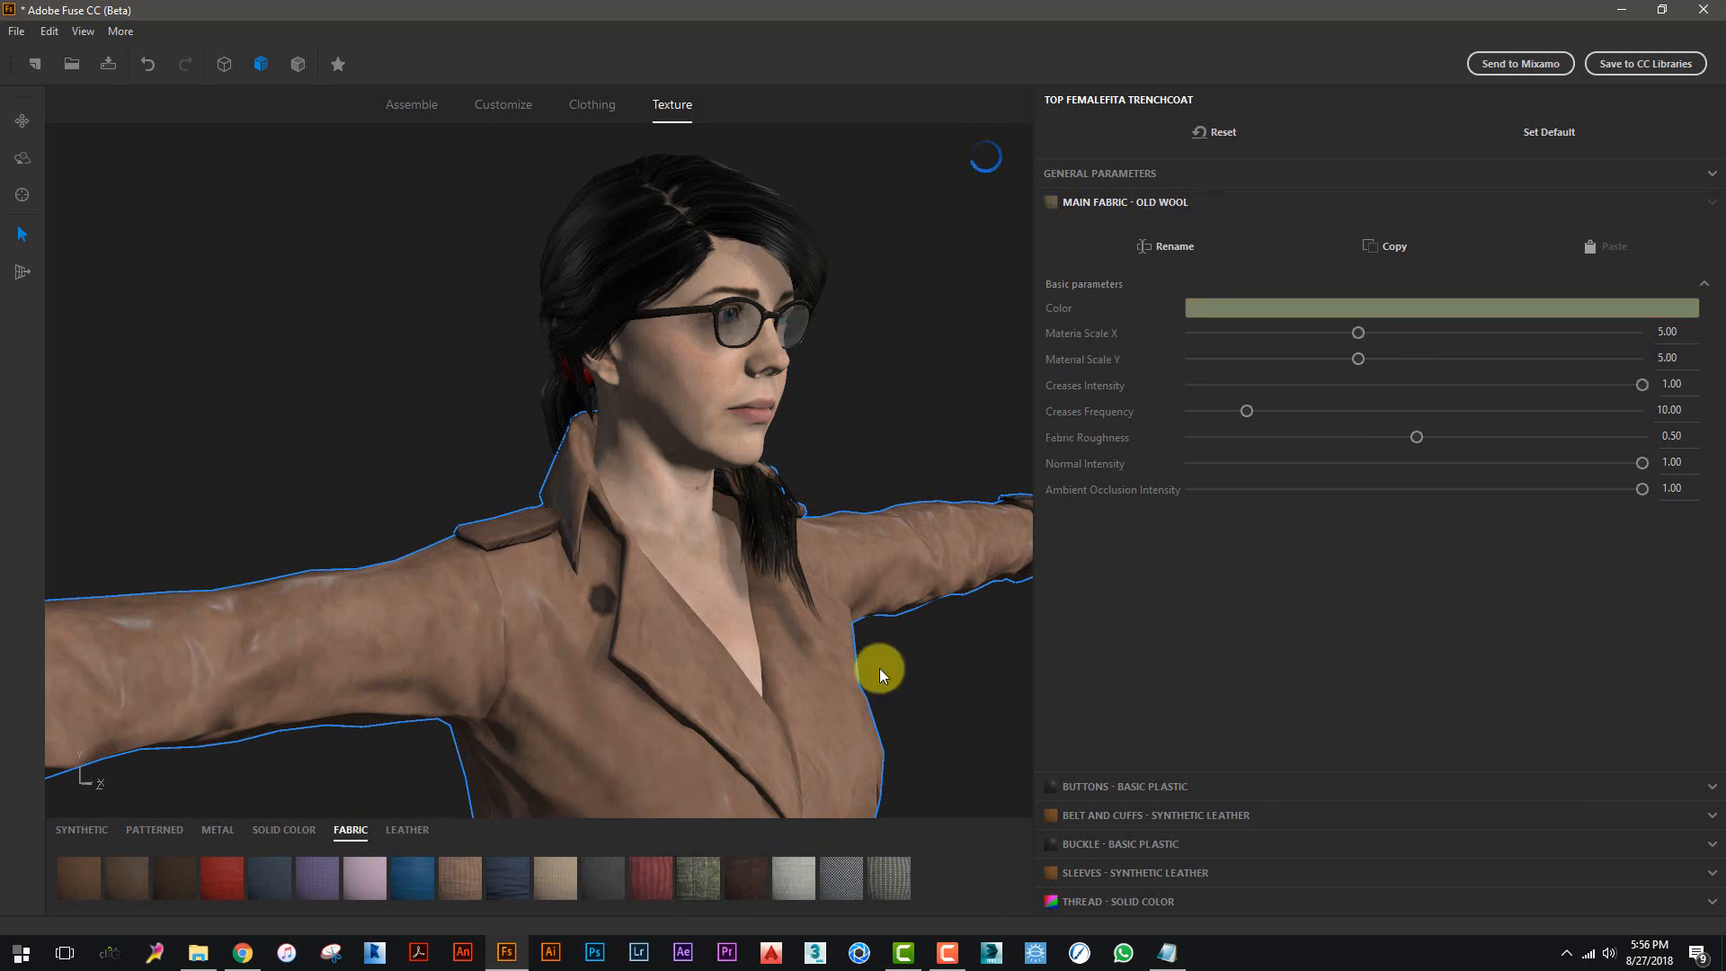
click(746, 876)
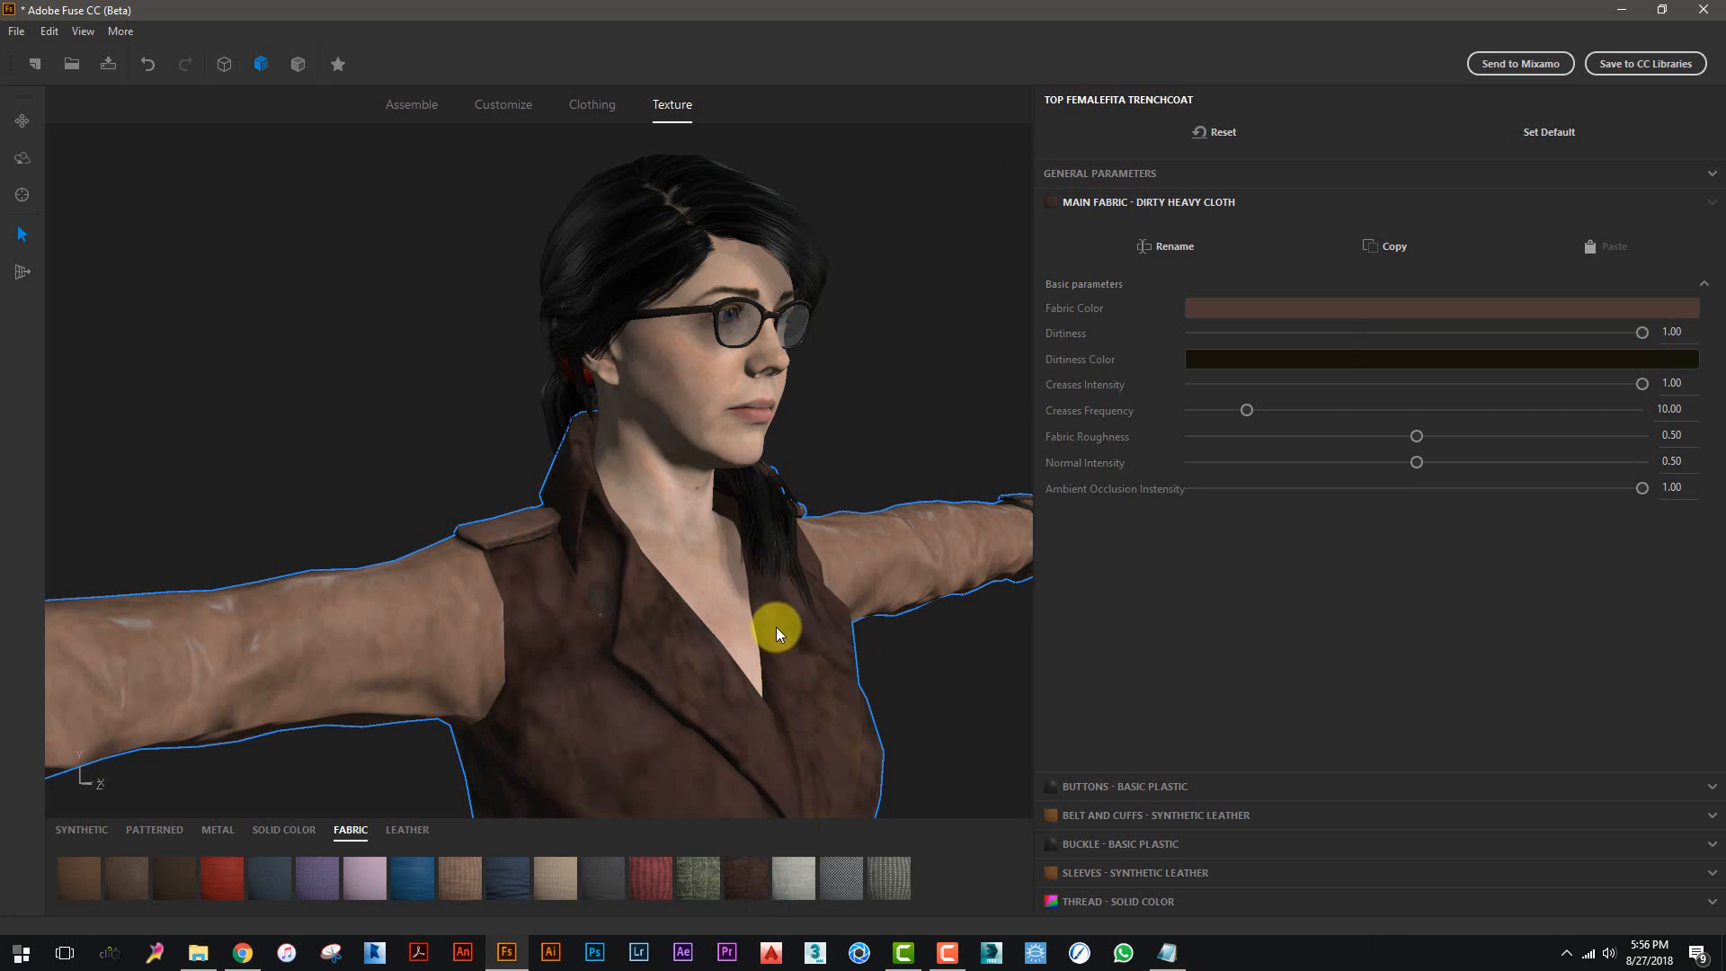
click(838, 876)
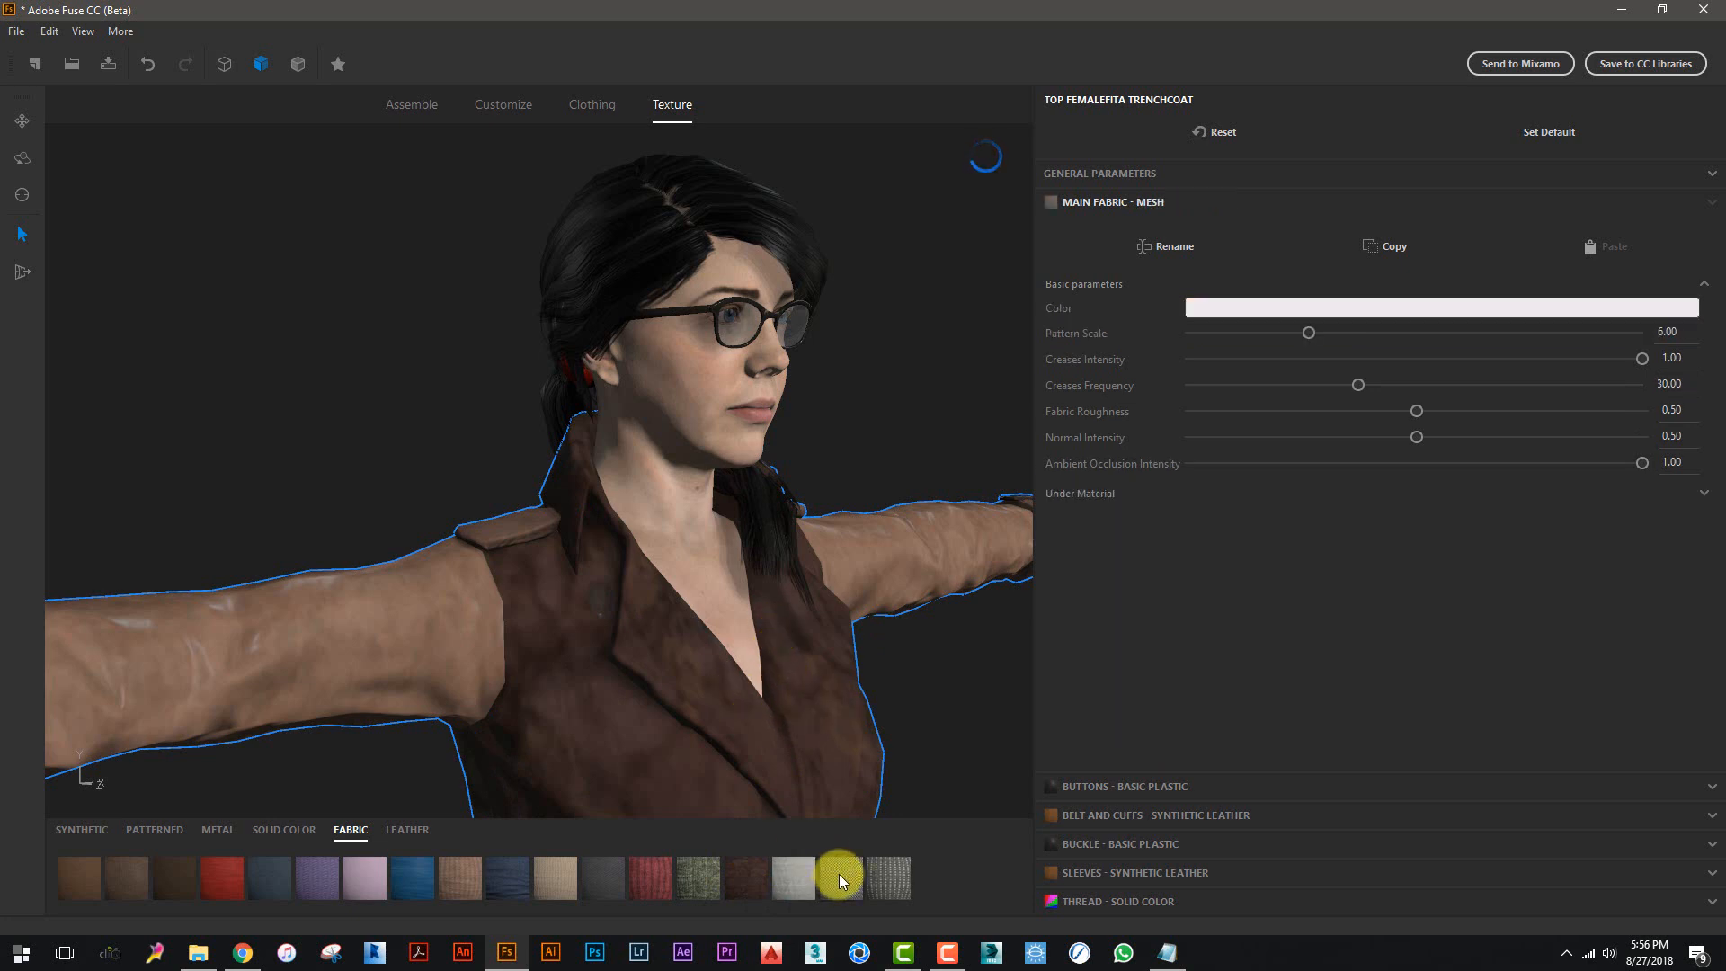
click(505, 870)
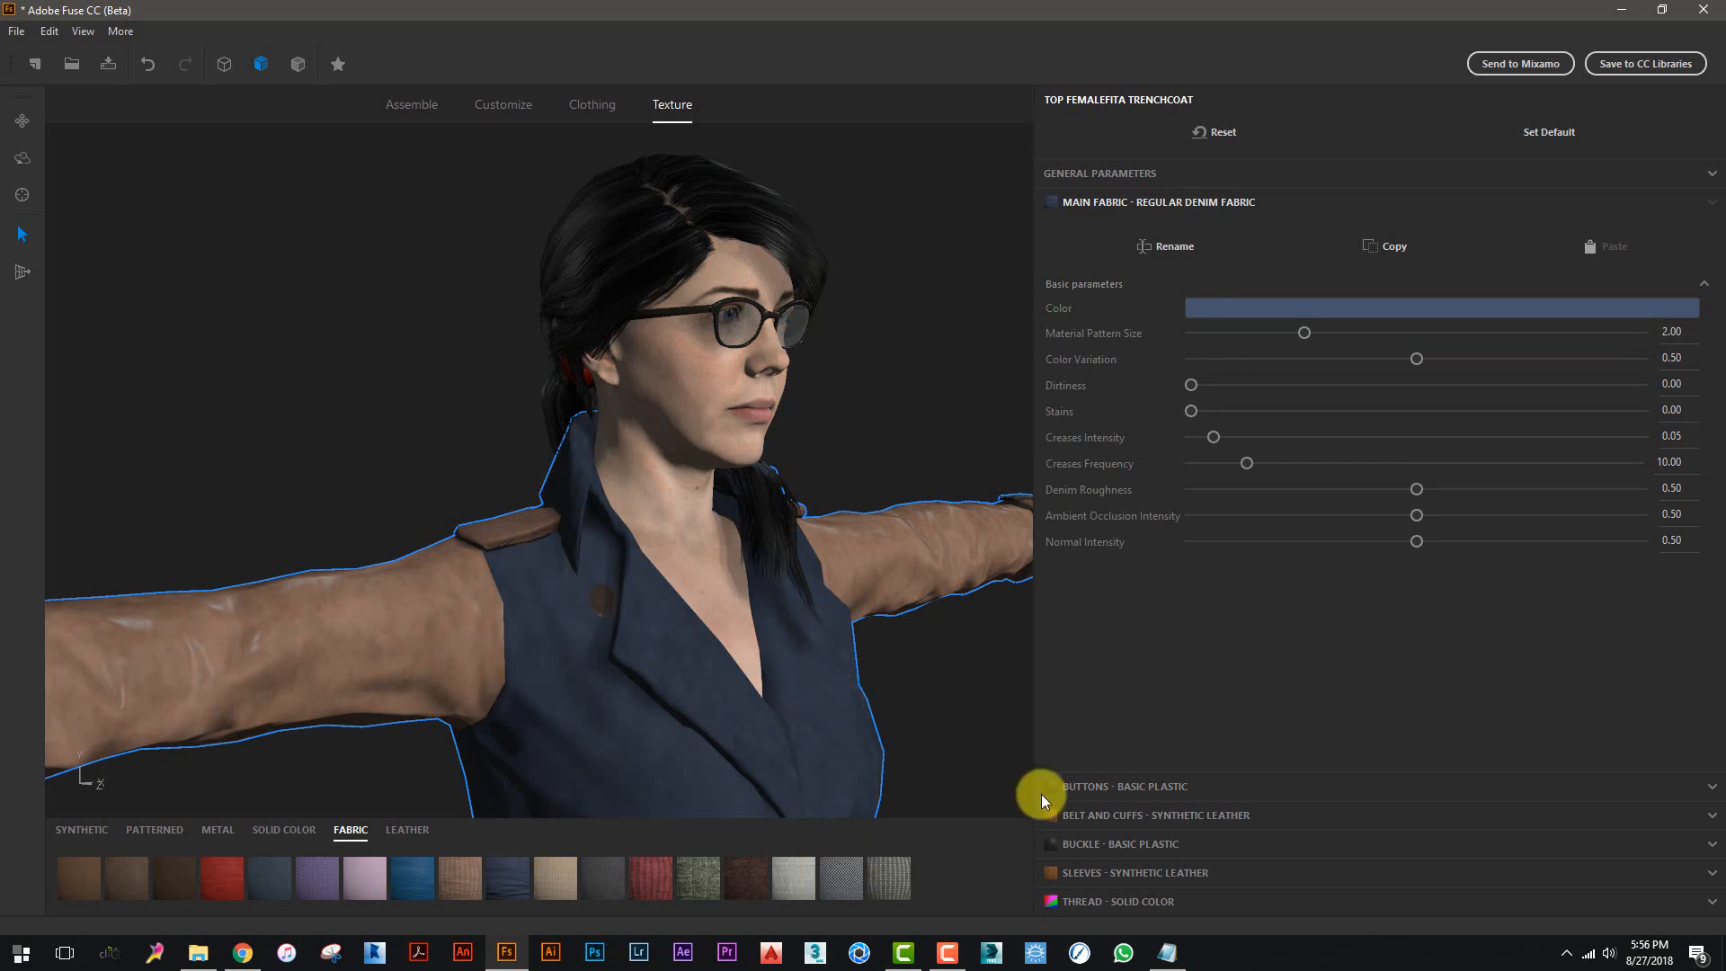
- Apply Regular Denim Fabric to the trench coat's belt and cuffs and to its sleeves
click(1108, 813)
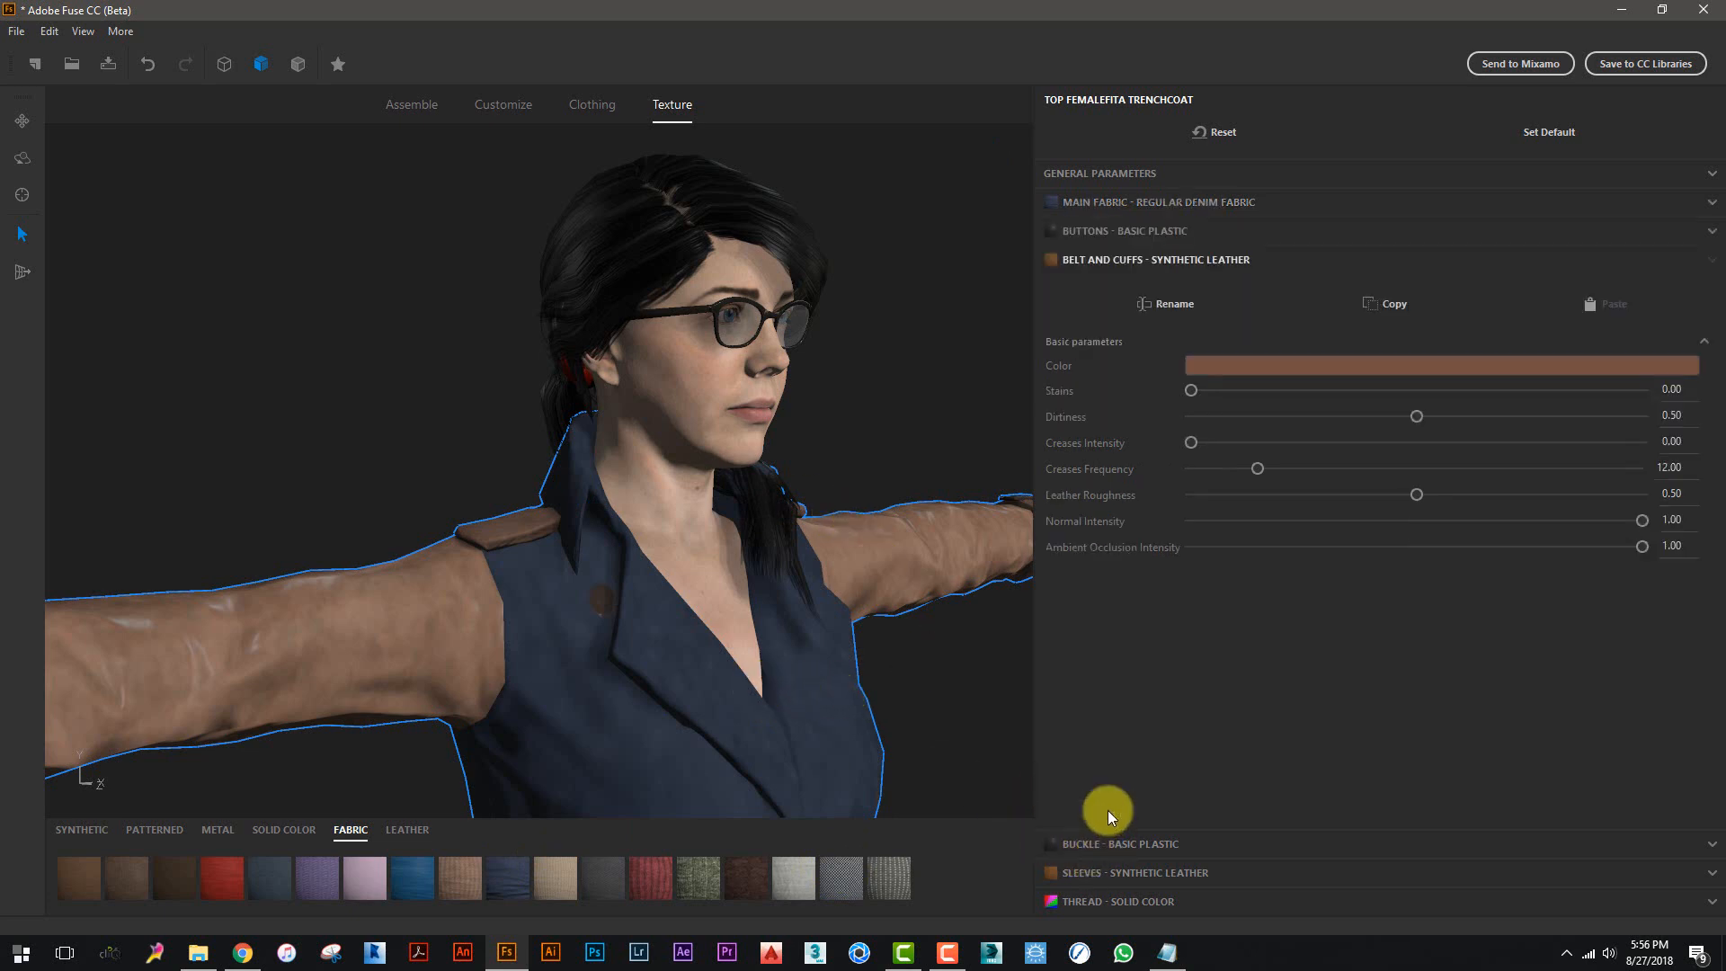
click(503, 871)
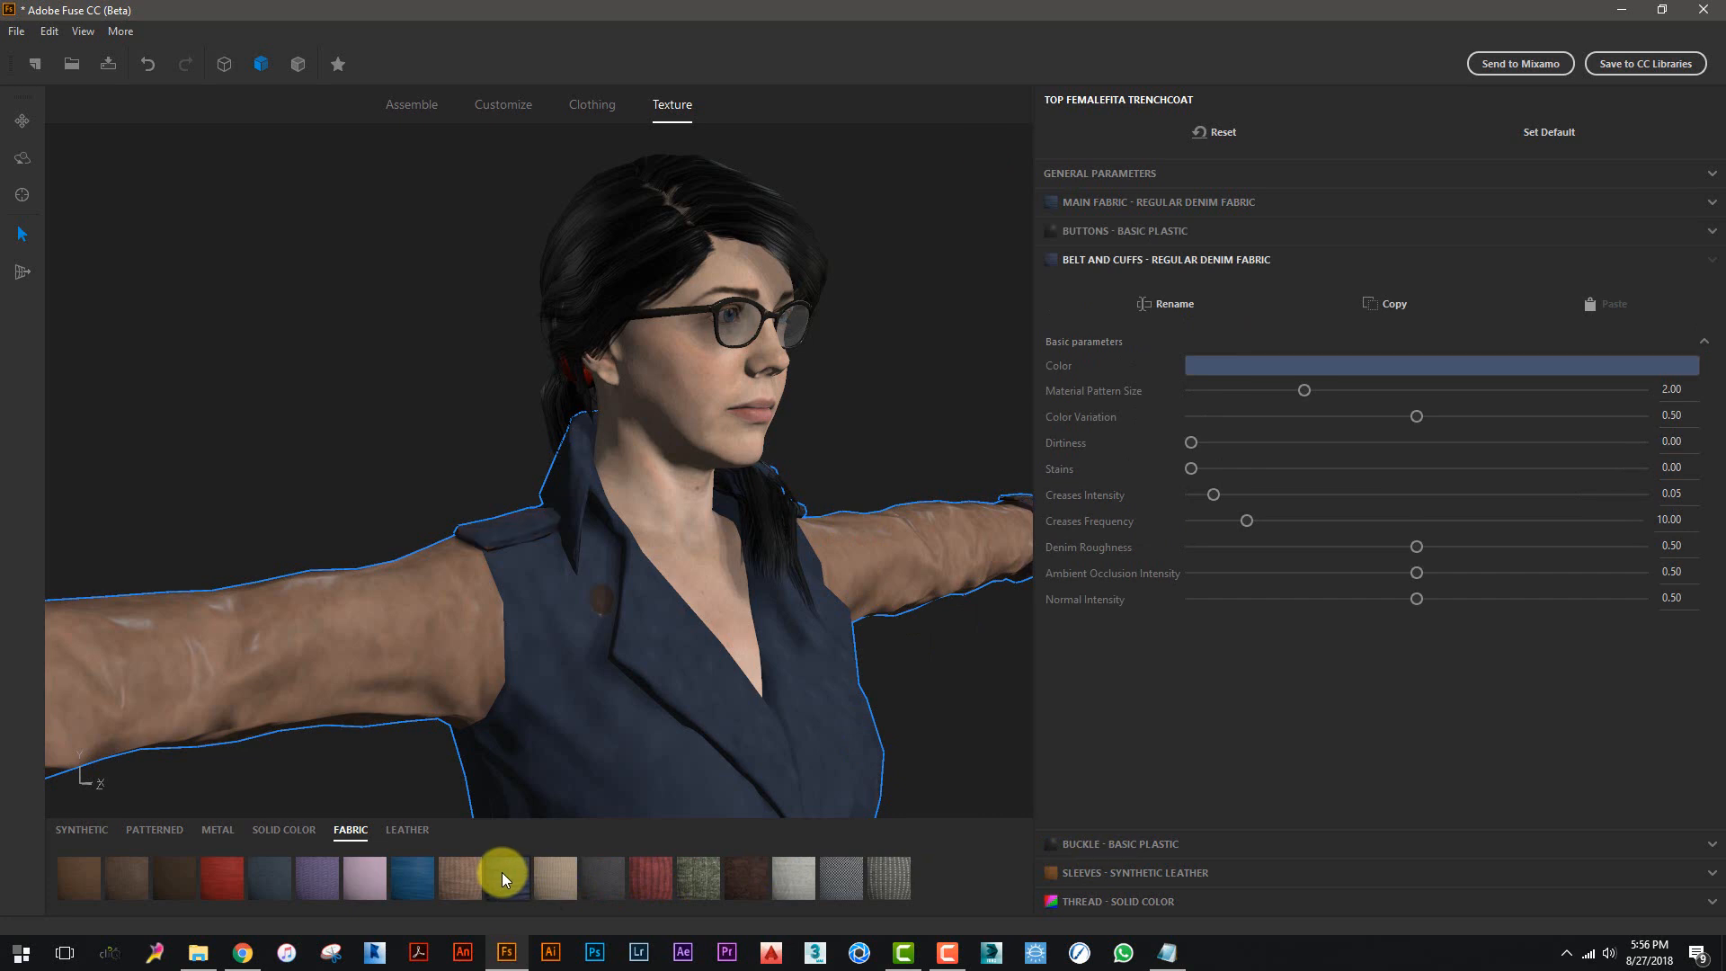
click(1068, 874)
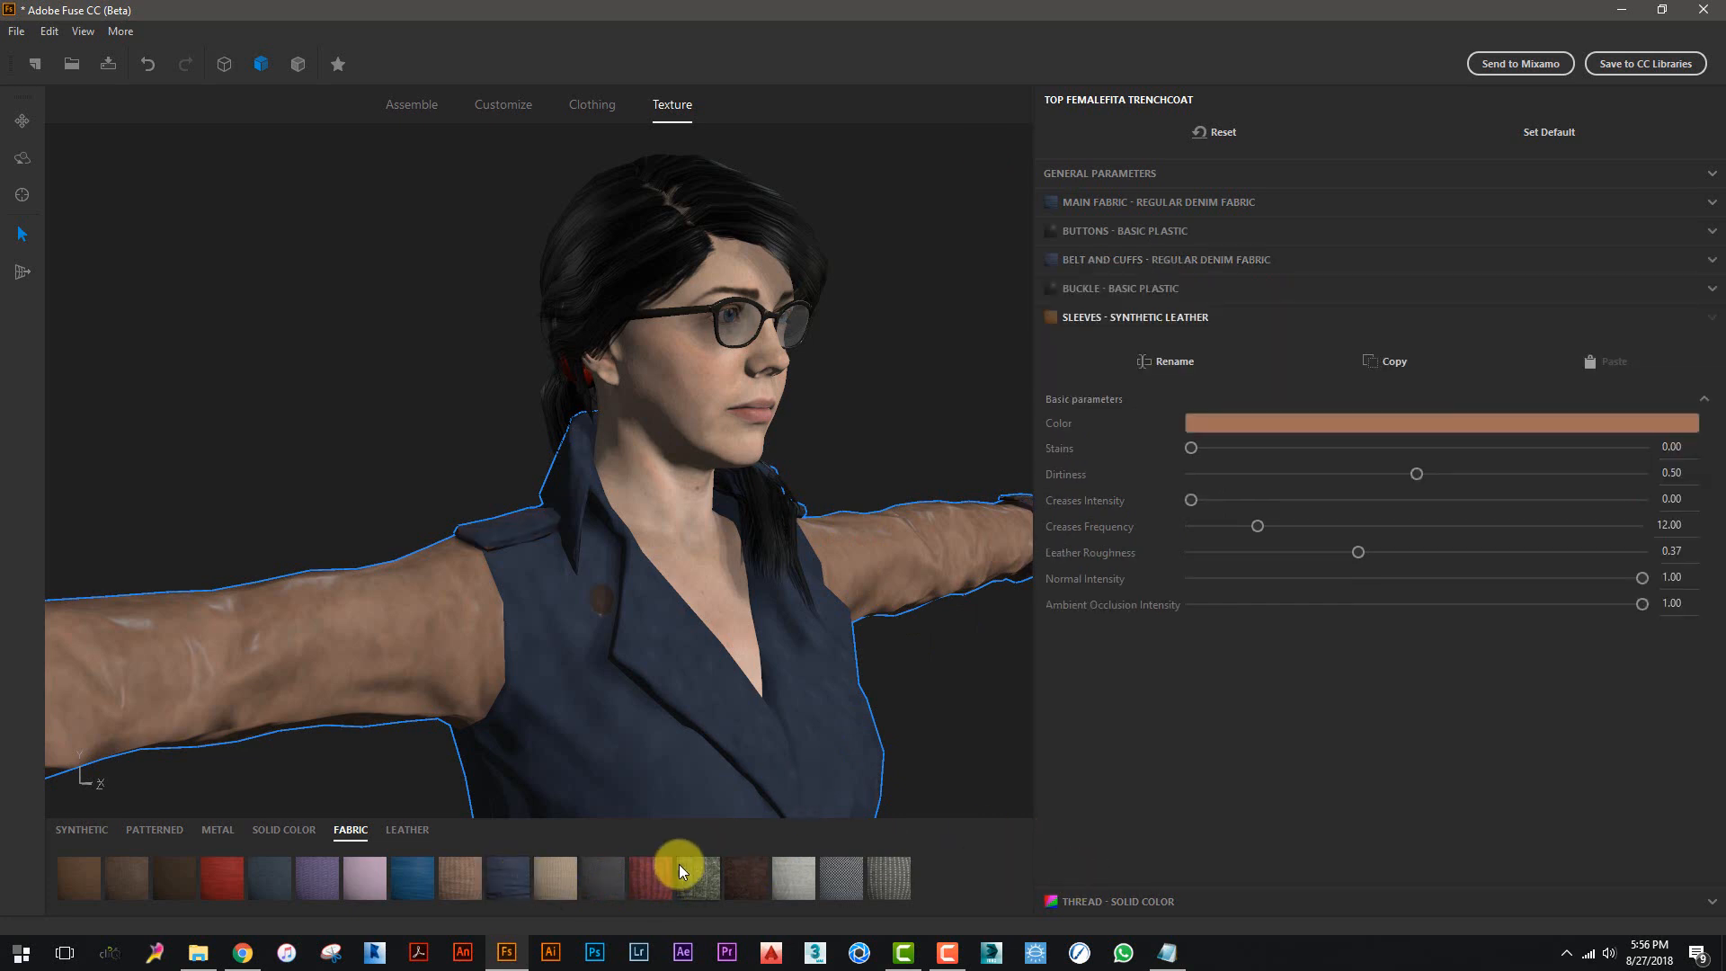
click(503, 878)
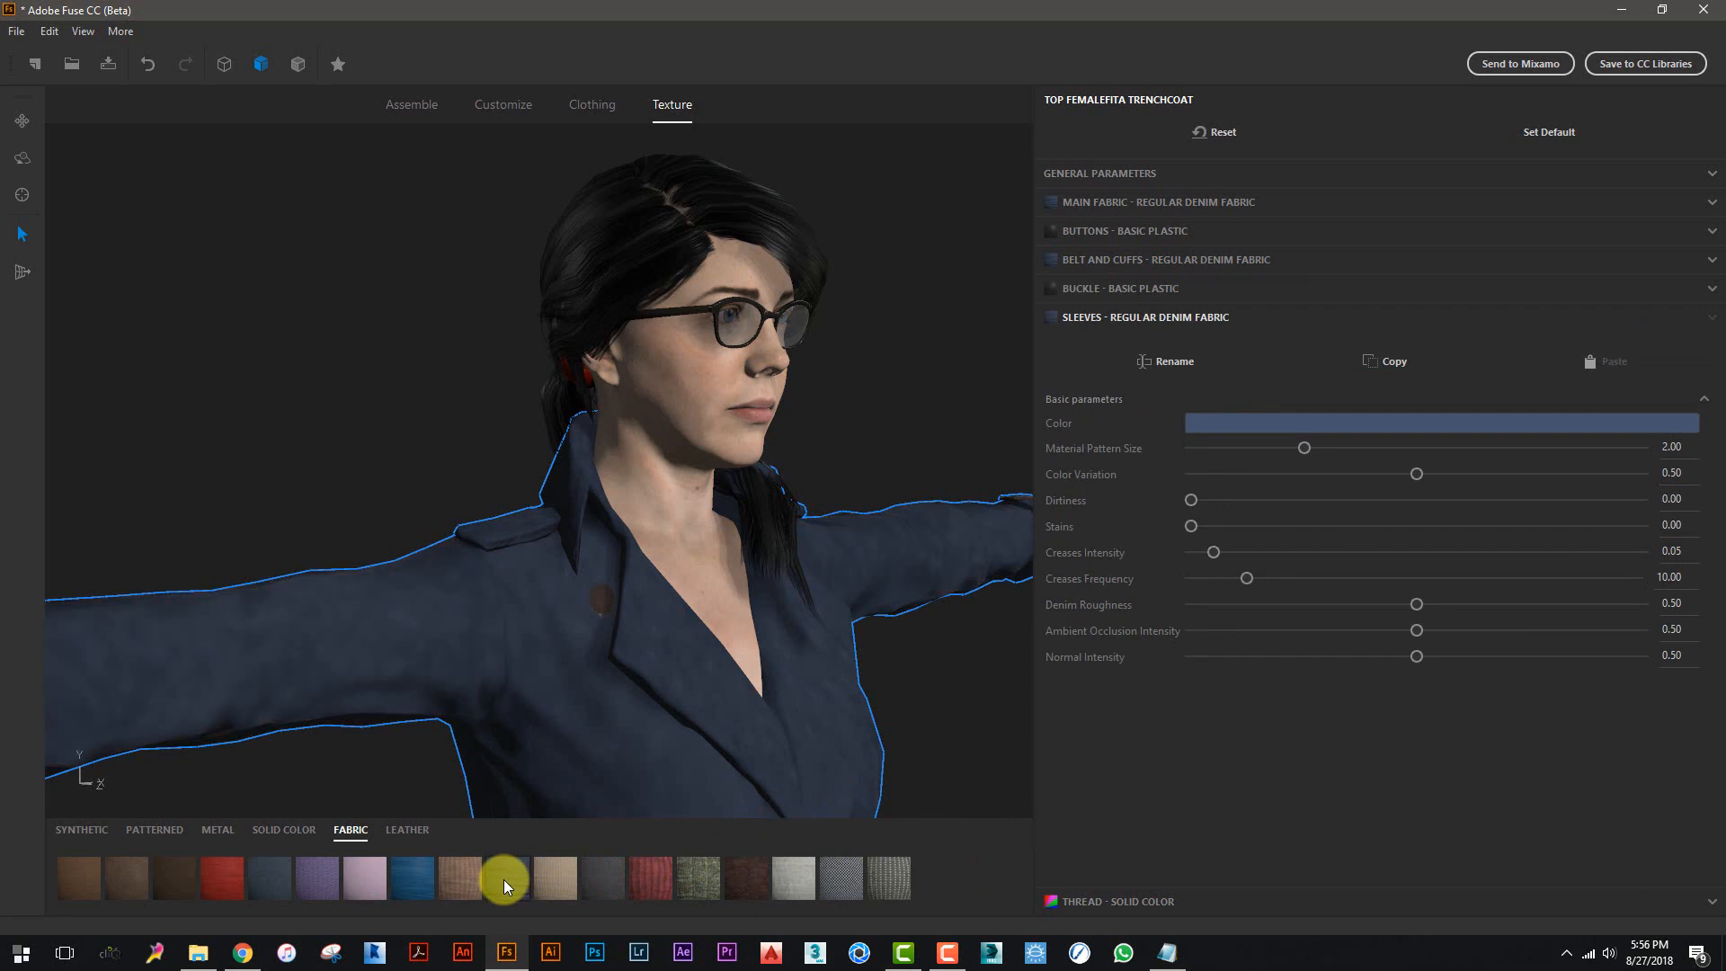
- Look through the patterned, leather and synthetic materials and inspect the whole denim coat from the front
click(165, 830)
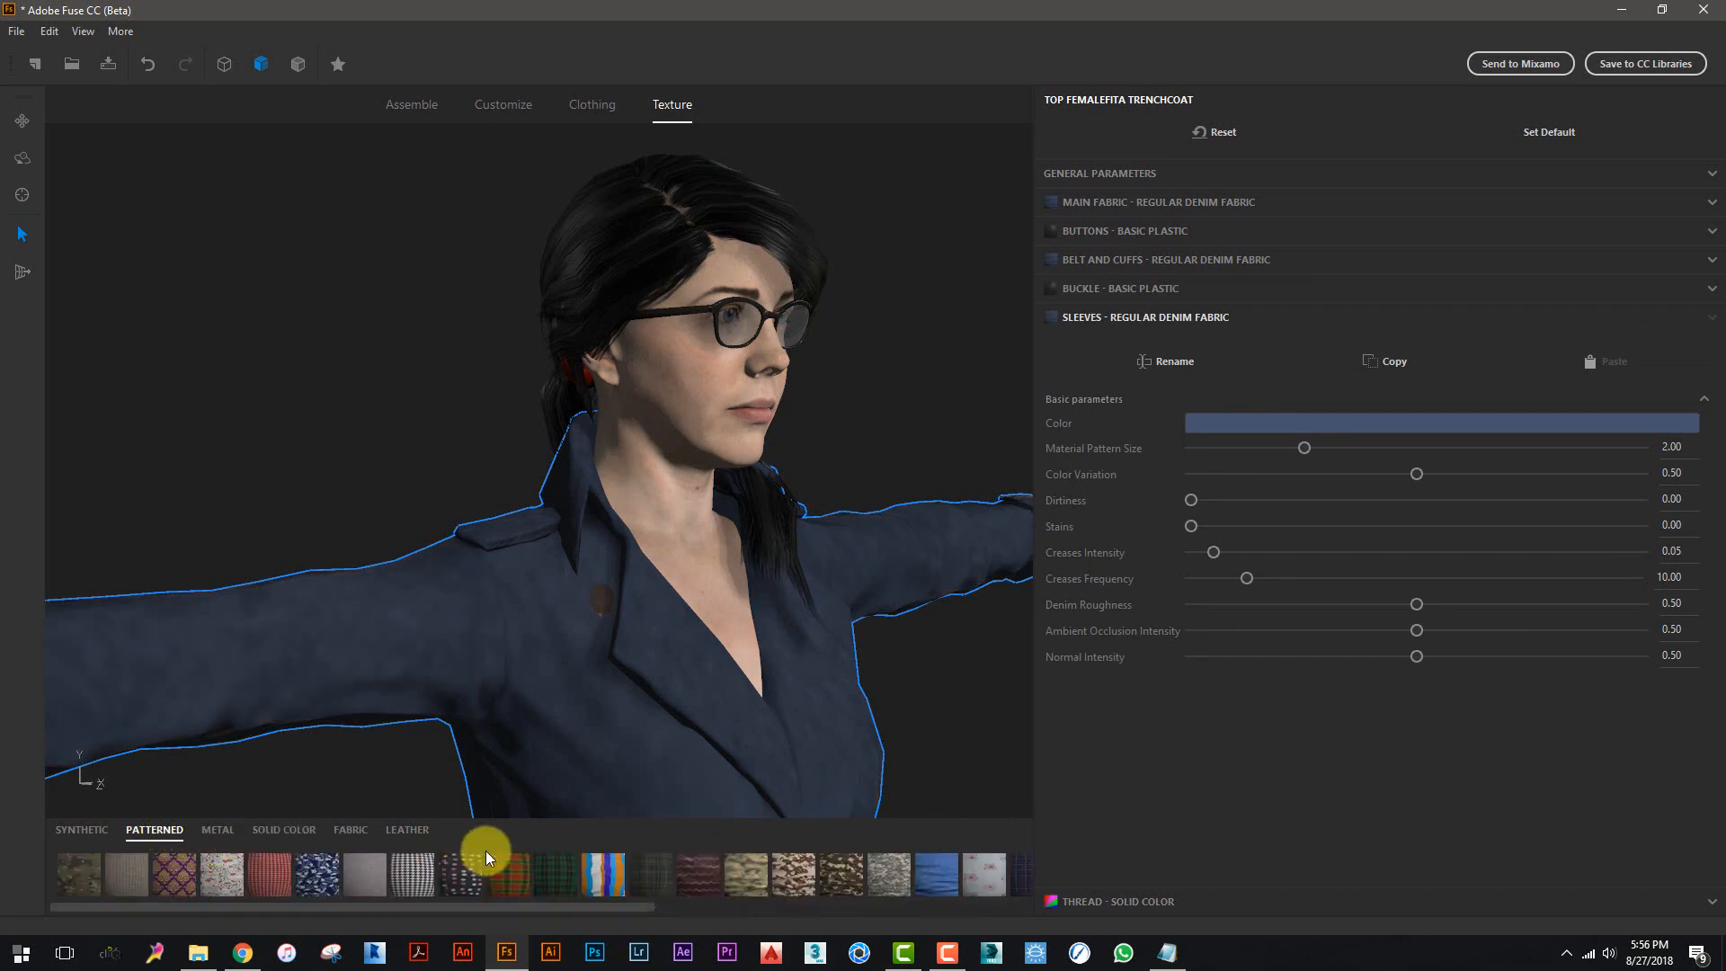
click(411, 832)
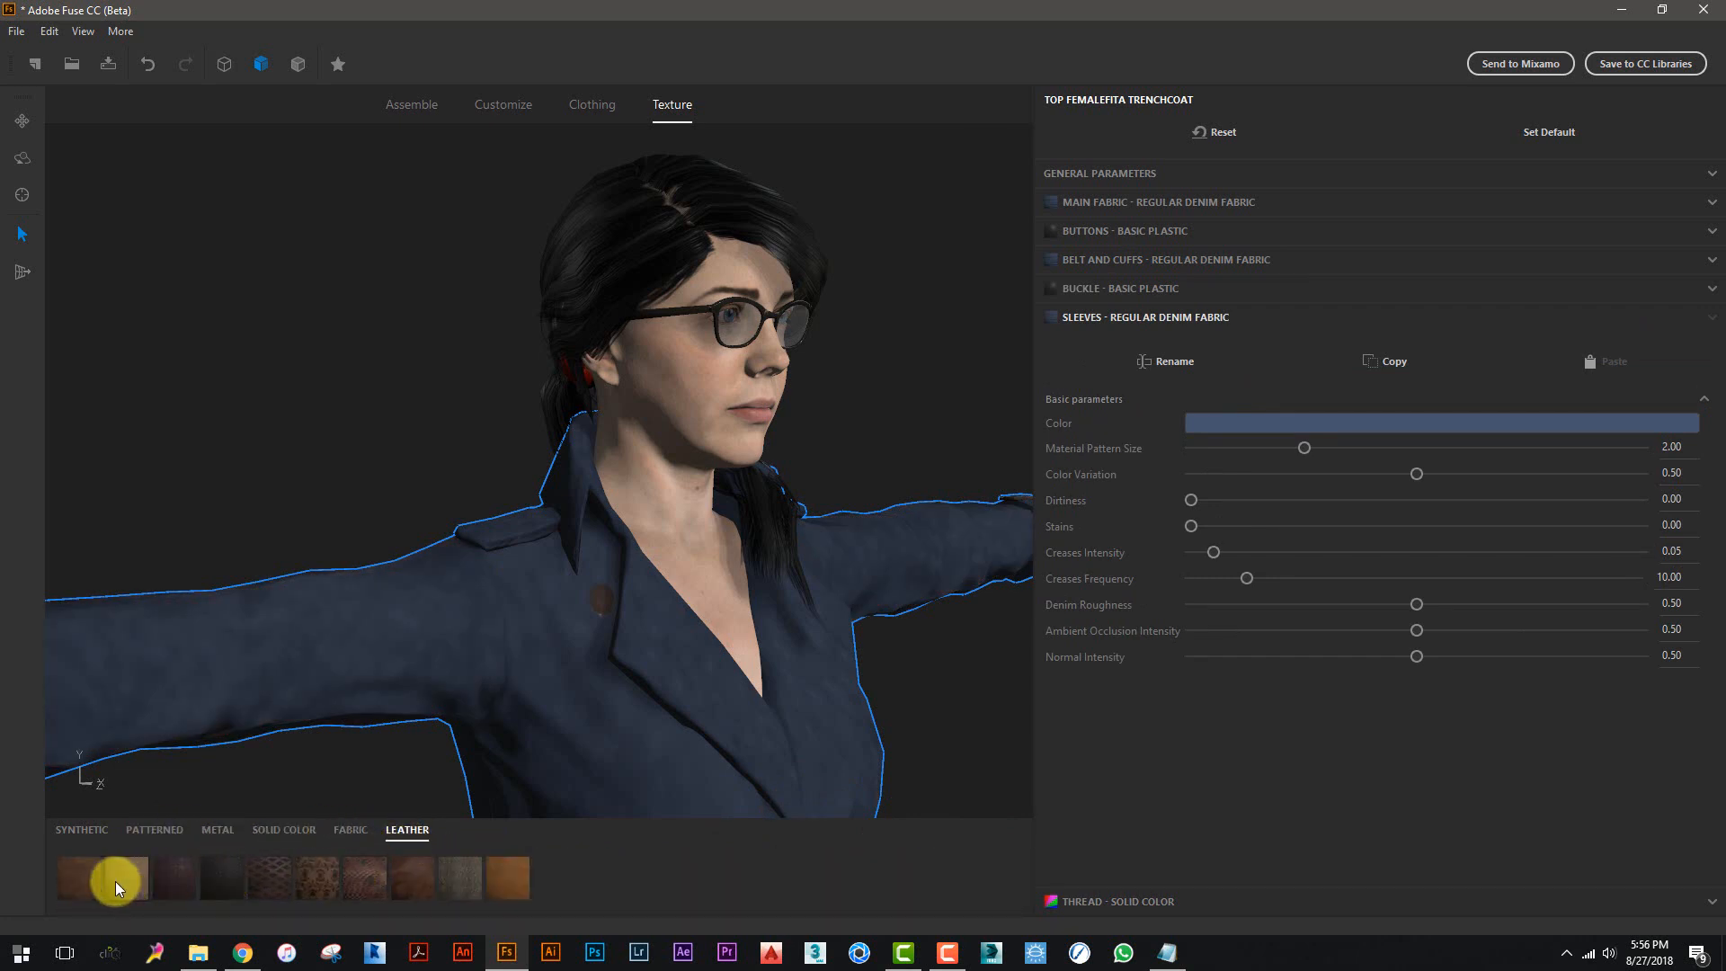
click(89, 827)
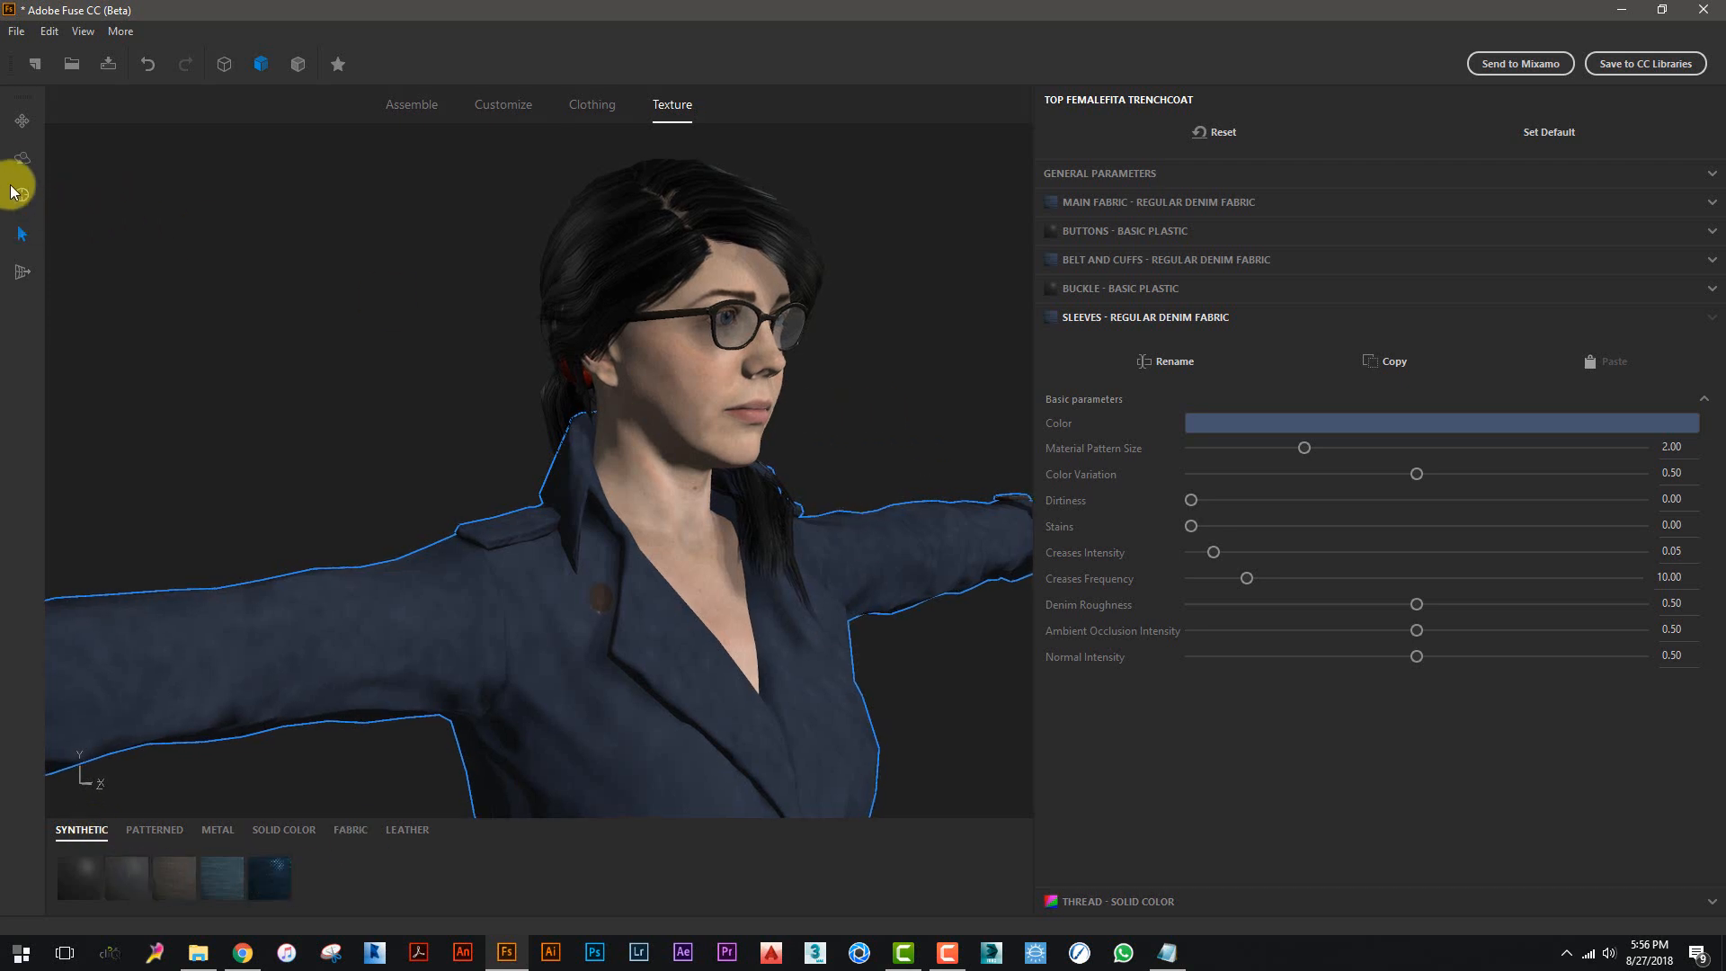
click(22, 159)
drag(273, 268, 843, 403)
scroll(872, 504, up, 3)
scroll(872, 504, down, 6)
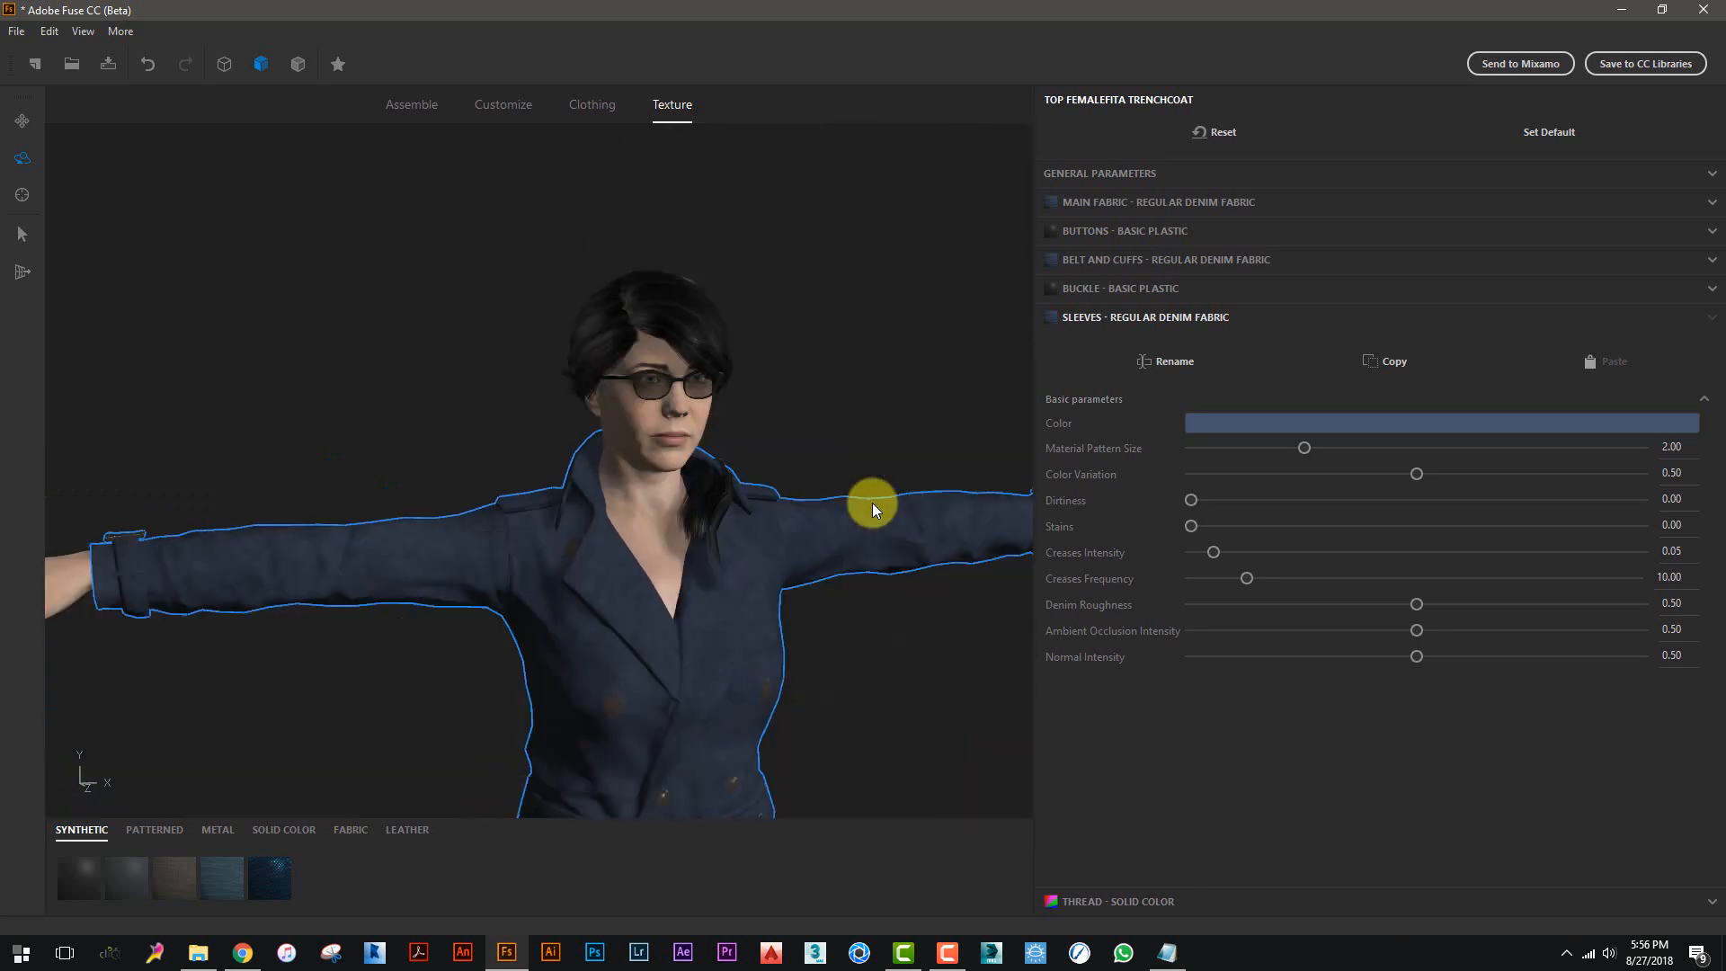
drag(821, 596, 821, 559)
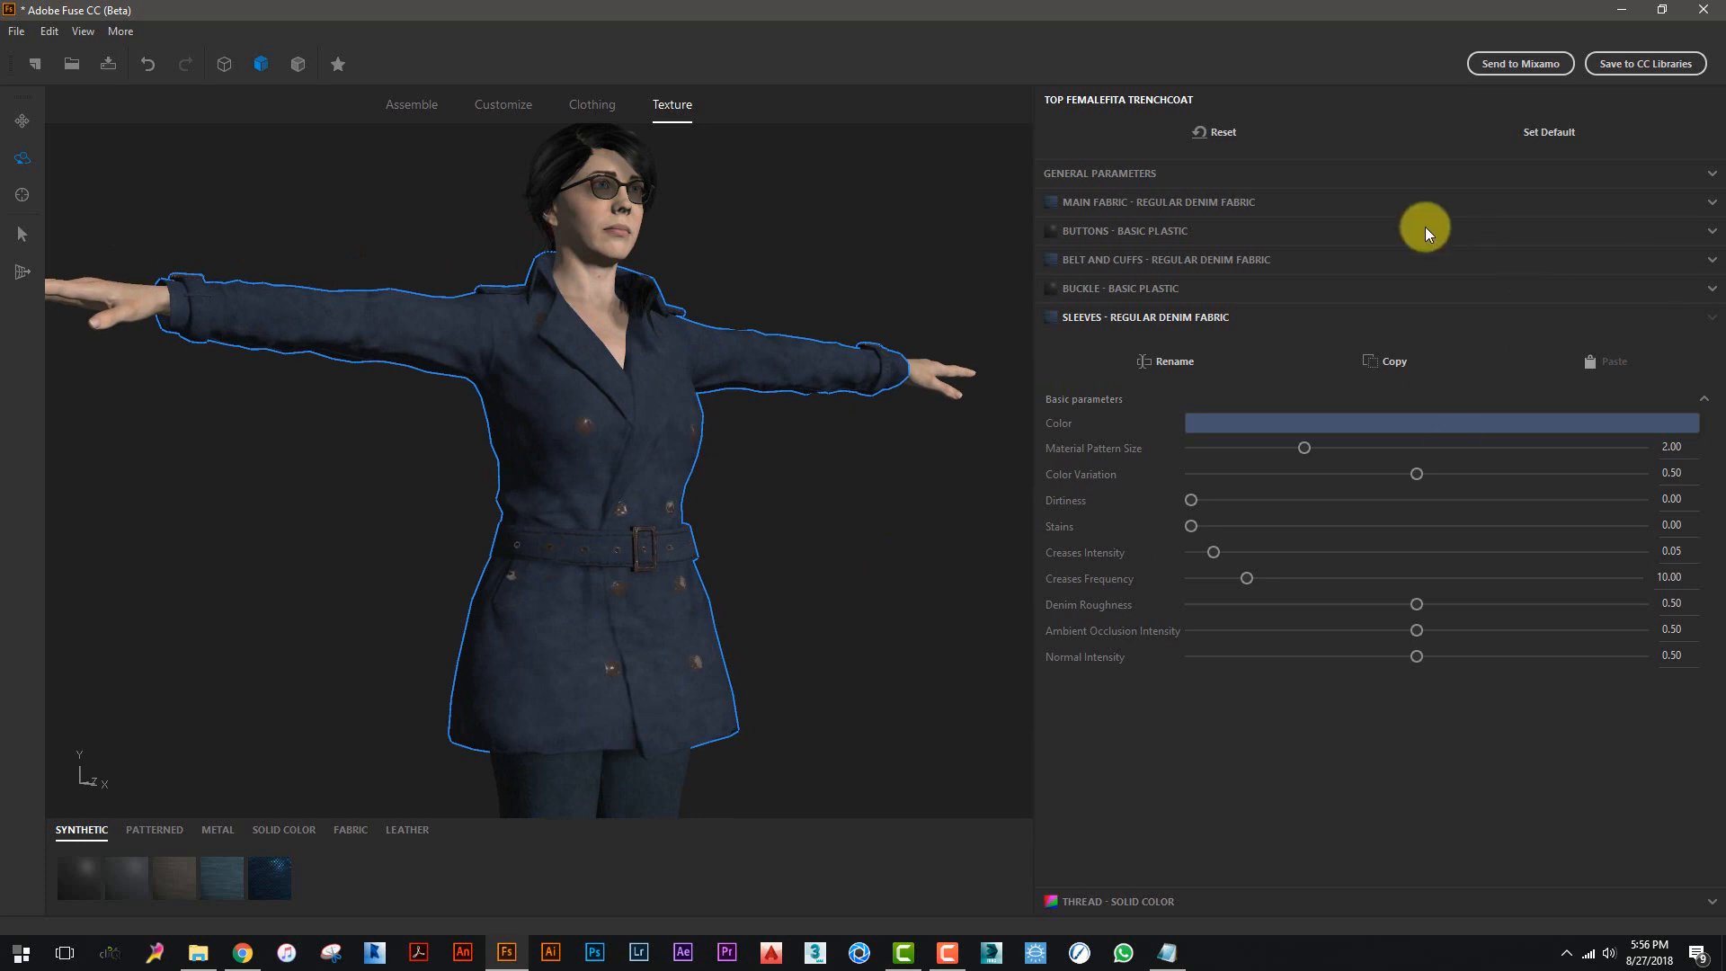
- Check which mesh file type the clothing import wizard accepts and cancel the import
click(586, 106)
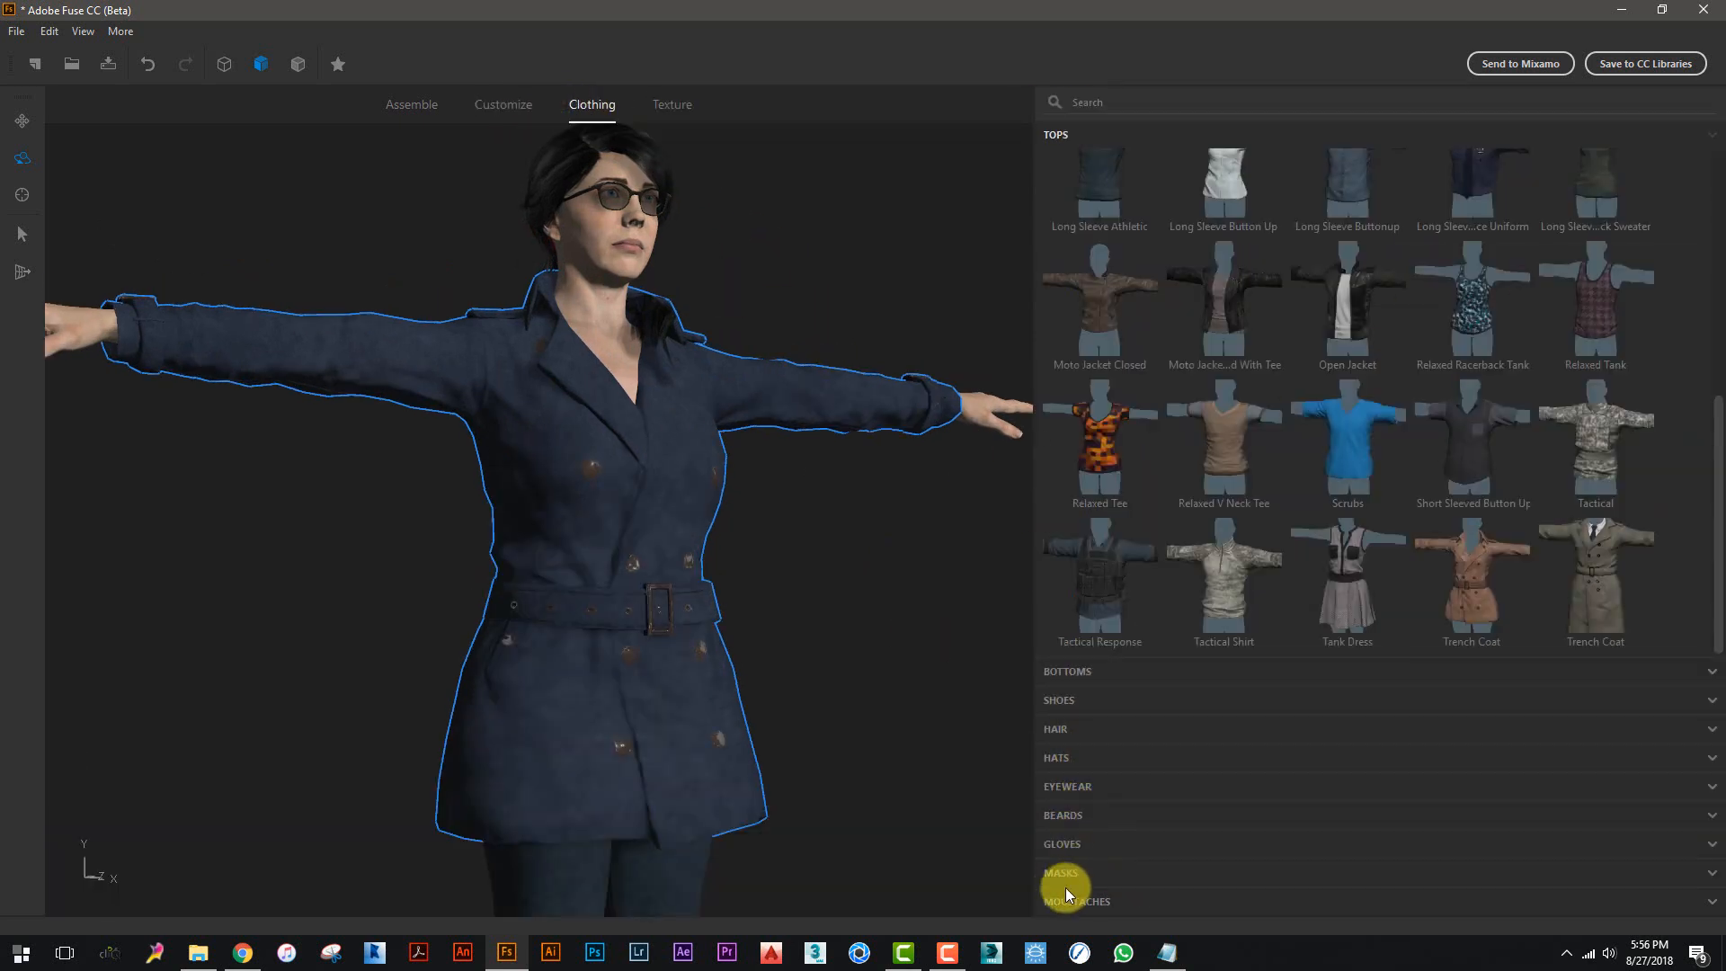
scroll(1237, 445, up, 6)
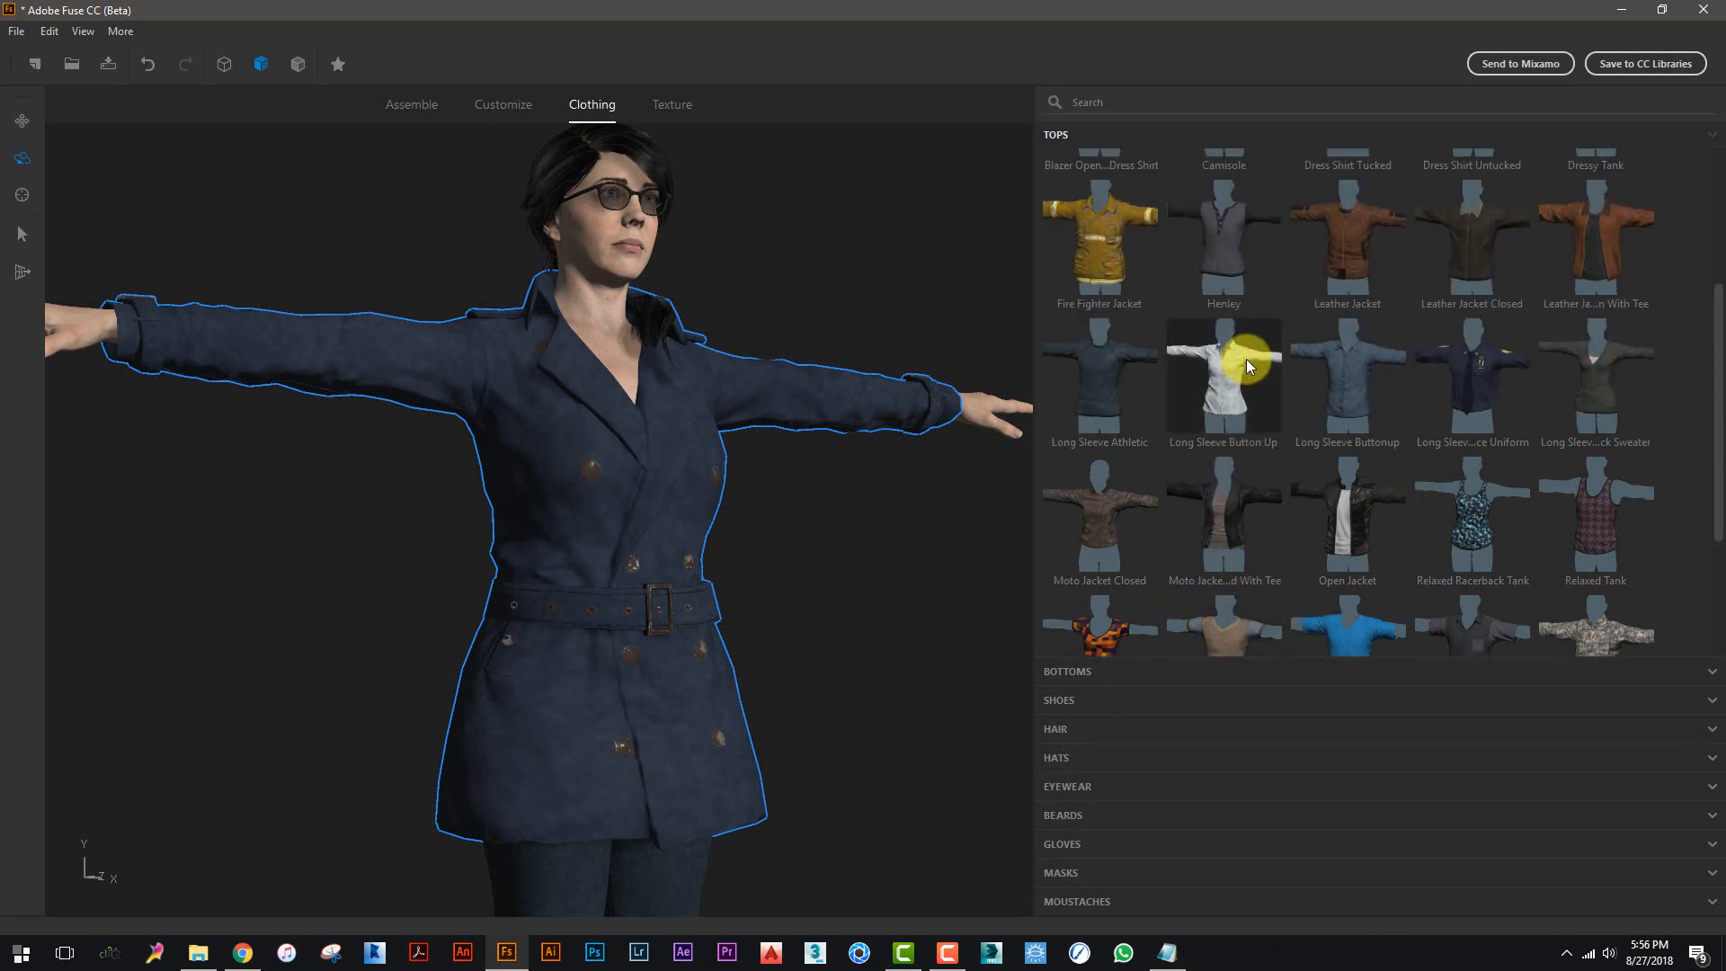
click(16, 31)
mouse_move(99, 191)
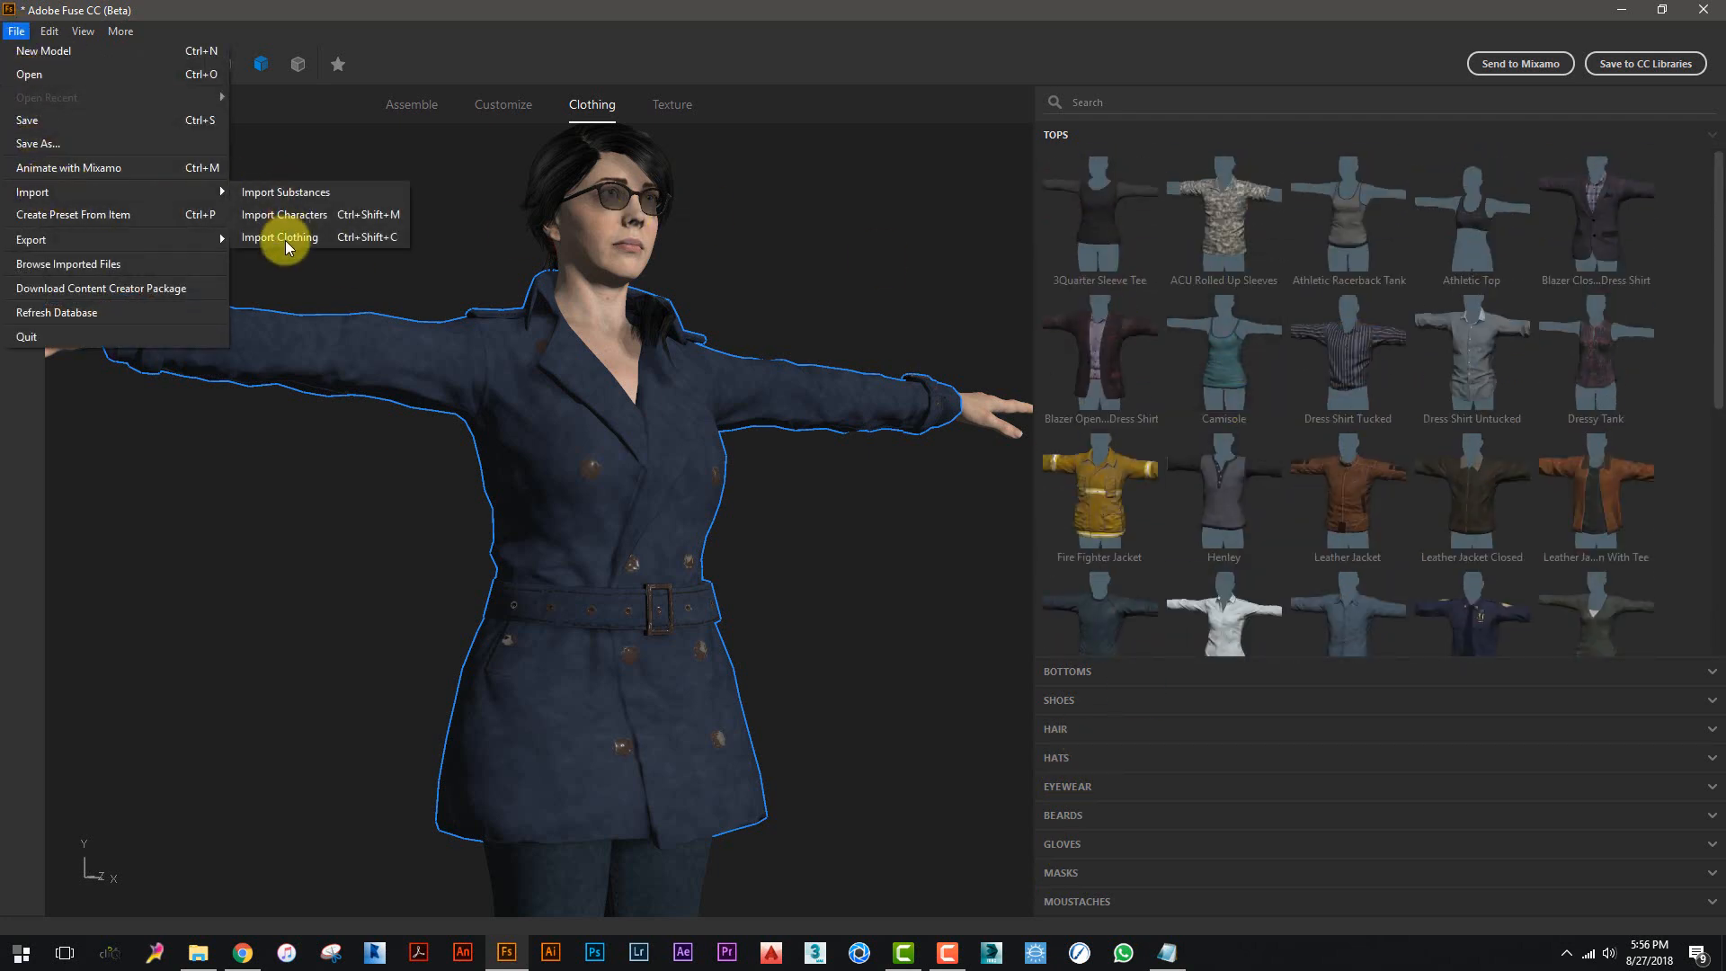
click(329, 232)
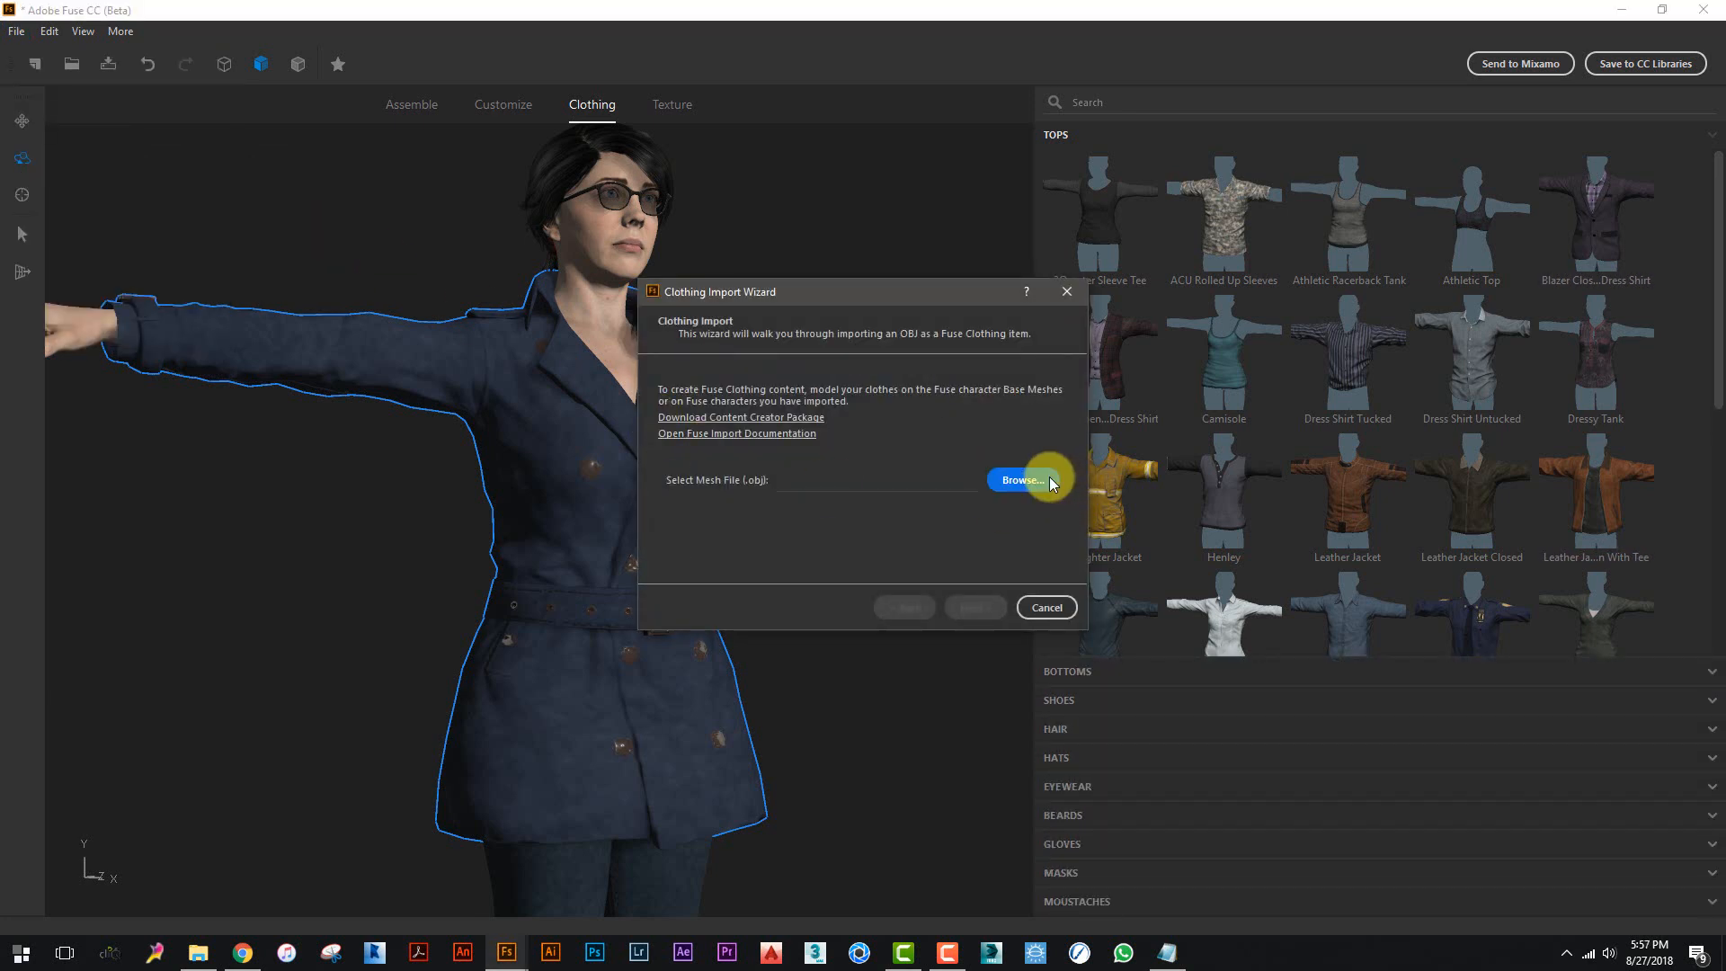
click(1048, 477)
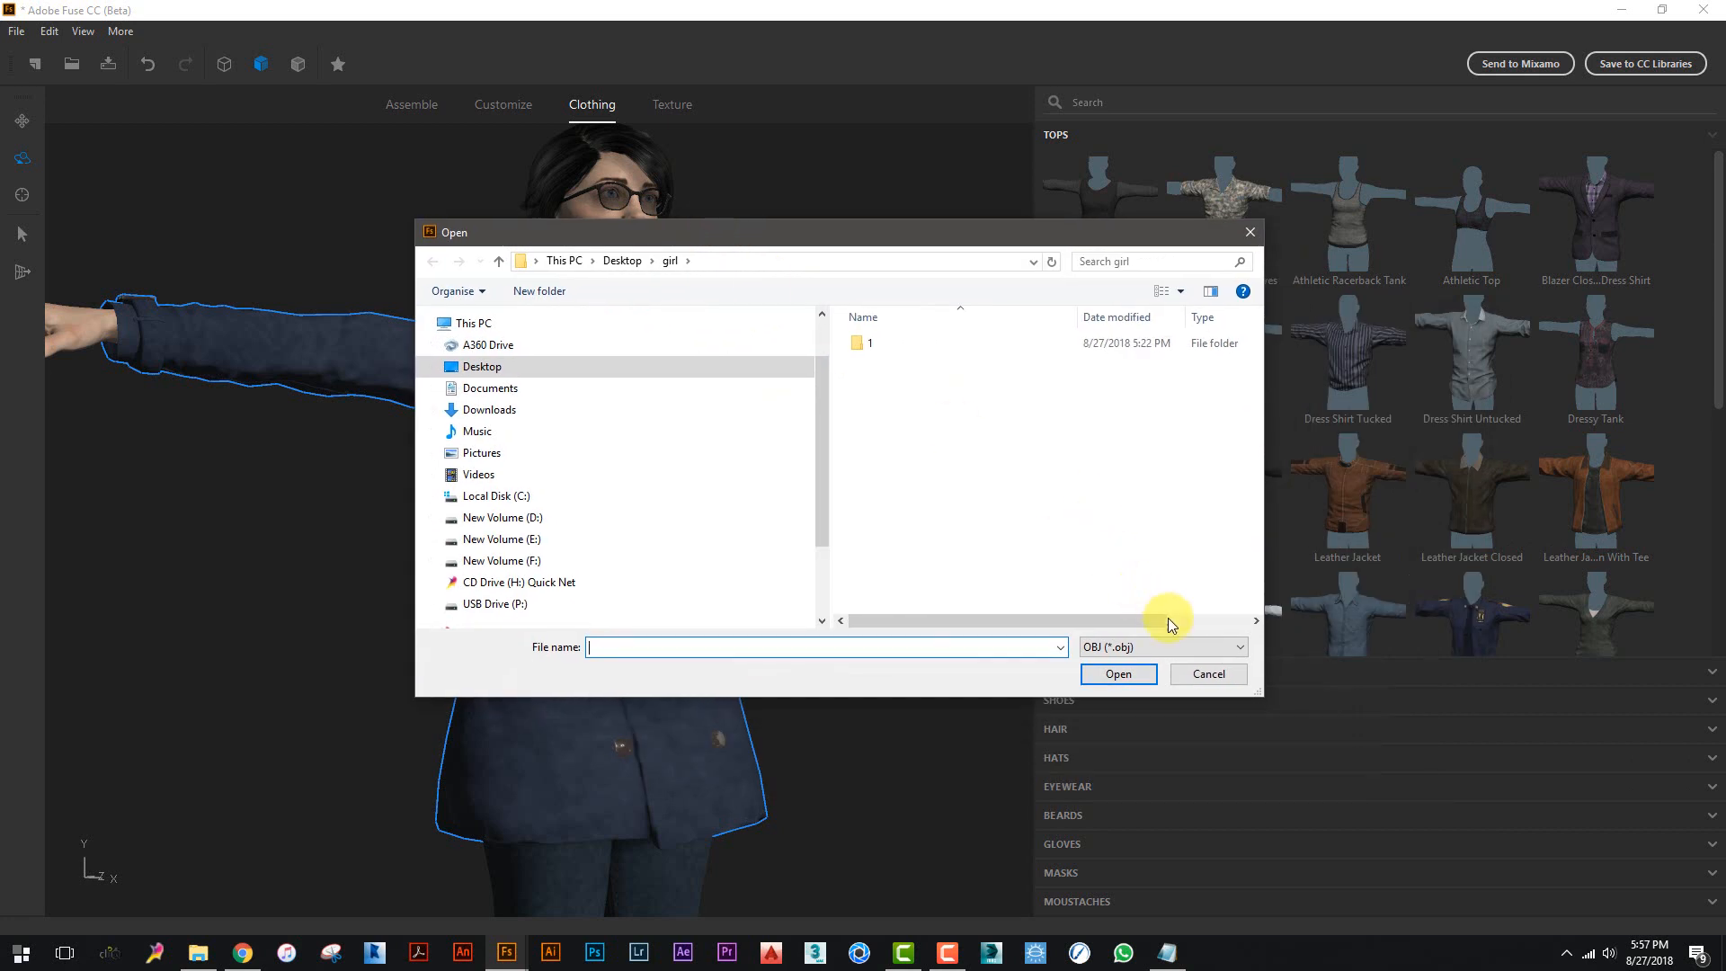
click(1183, 647)
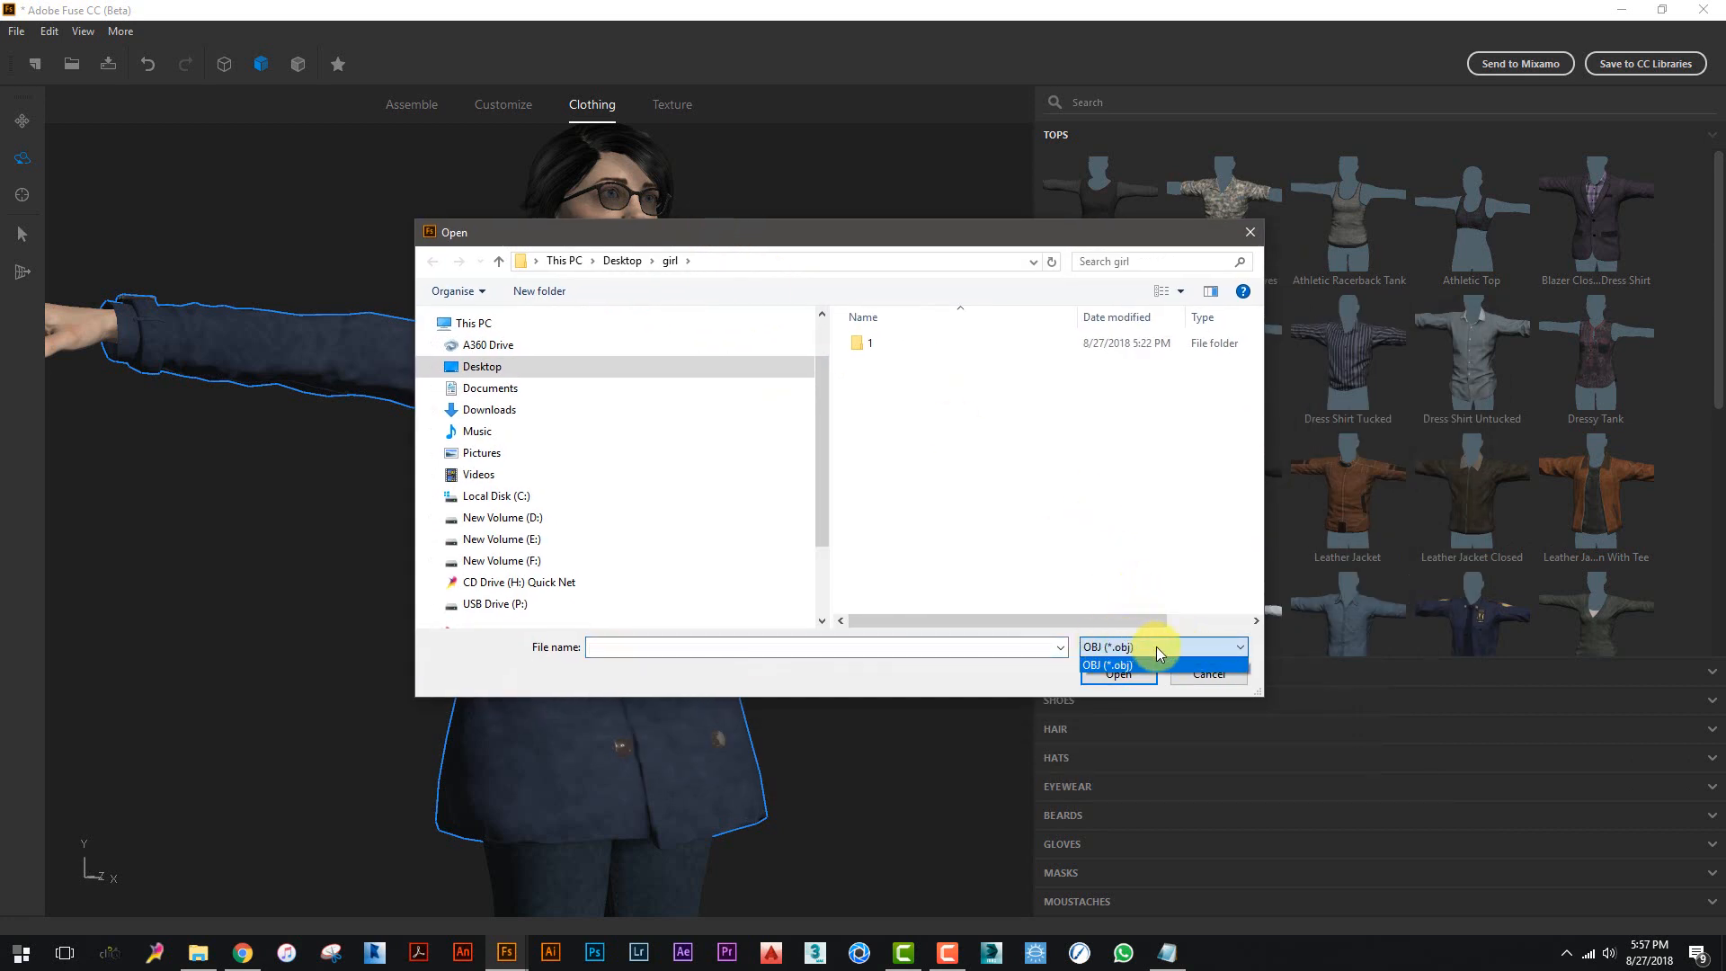
click(1146, 657)
click(1192, 677)
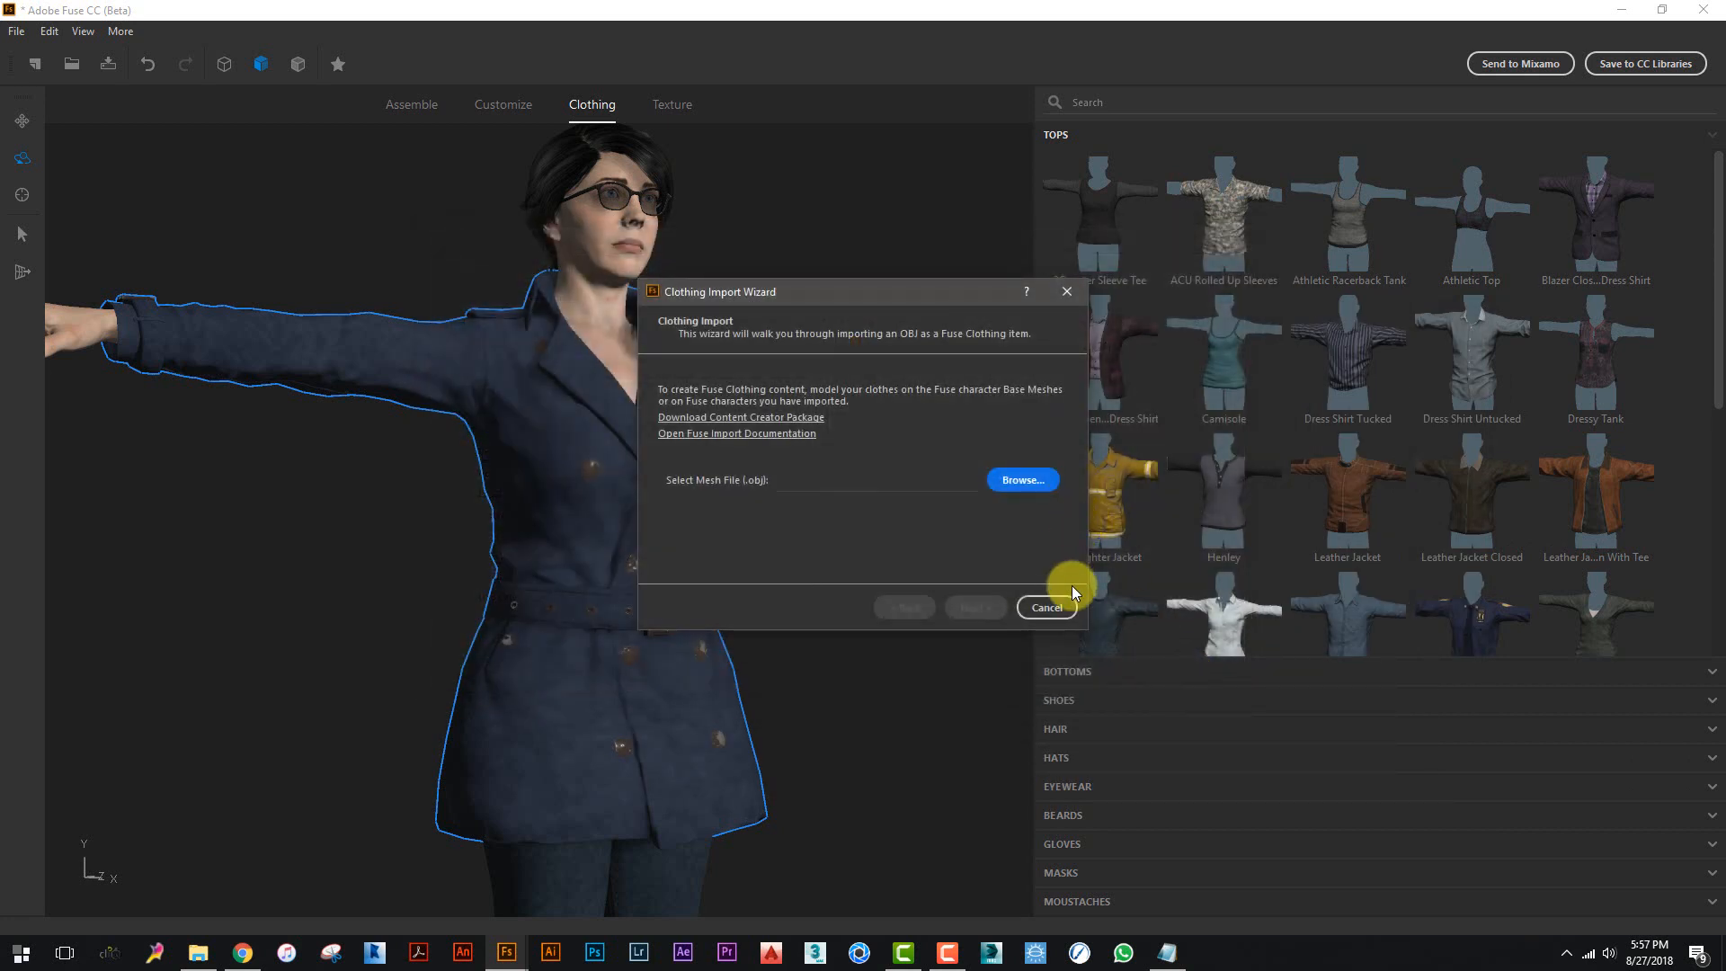
click(1045, 606)
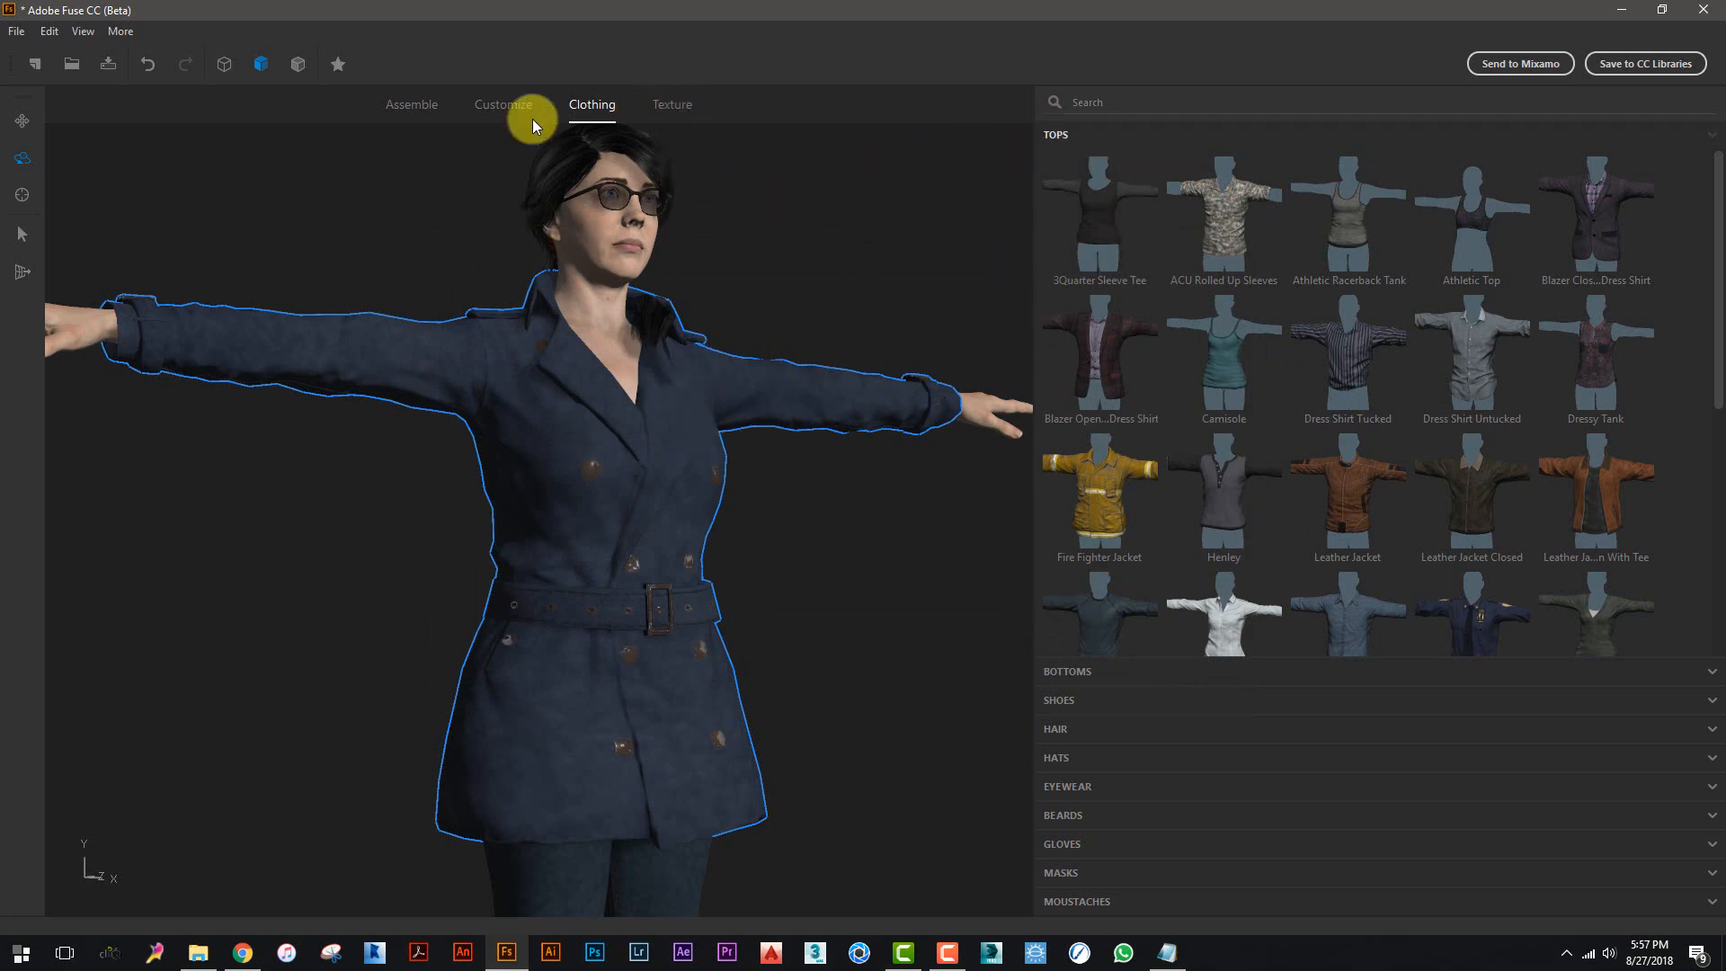
- Start an OBJ export of the model, saving the current options as defaults with new folder and occluded polygon removal enabled at scale 1
click(7, 35)
mouse_move(62, 243)
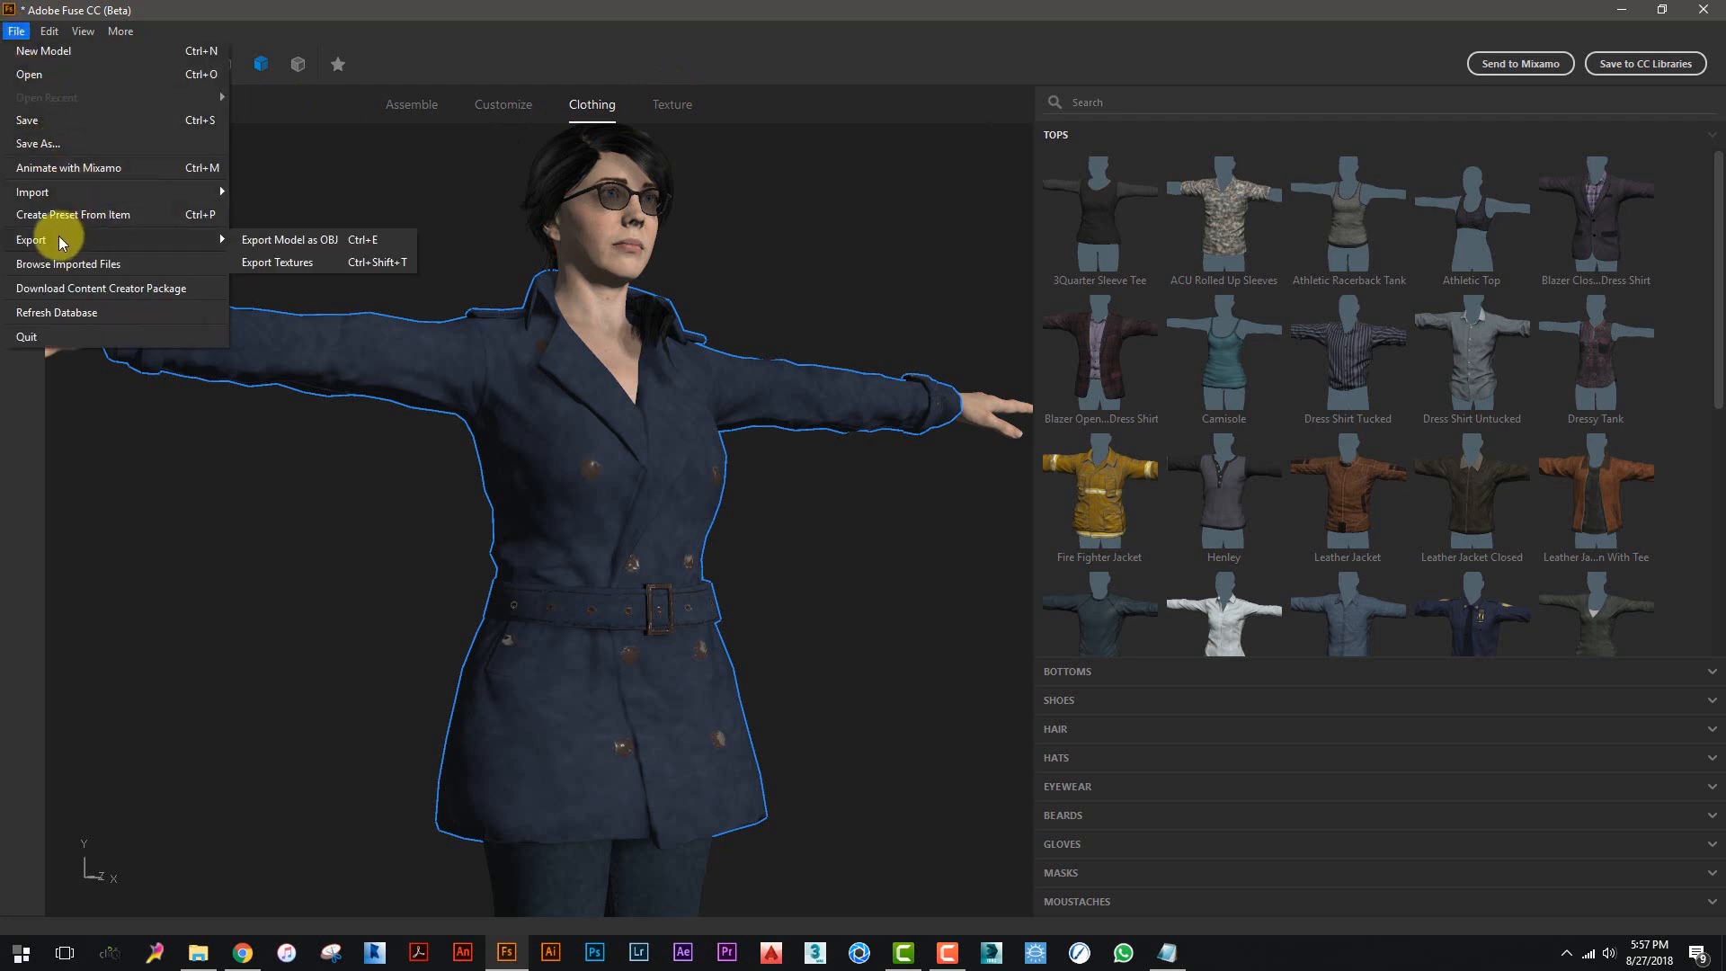
click(315, 243)
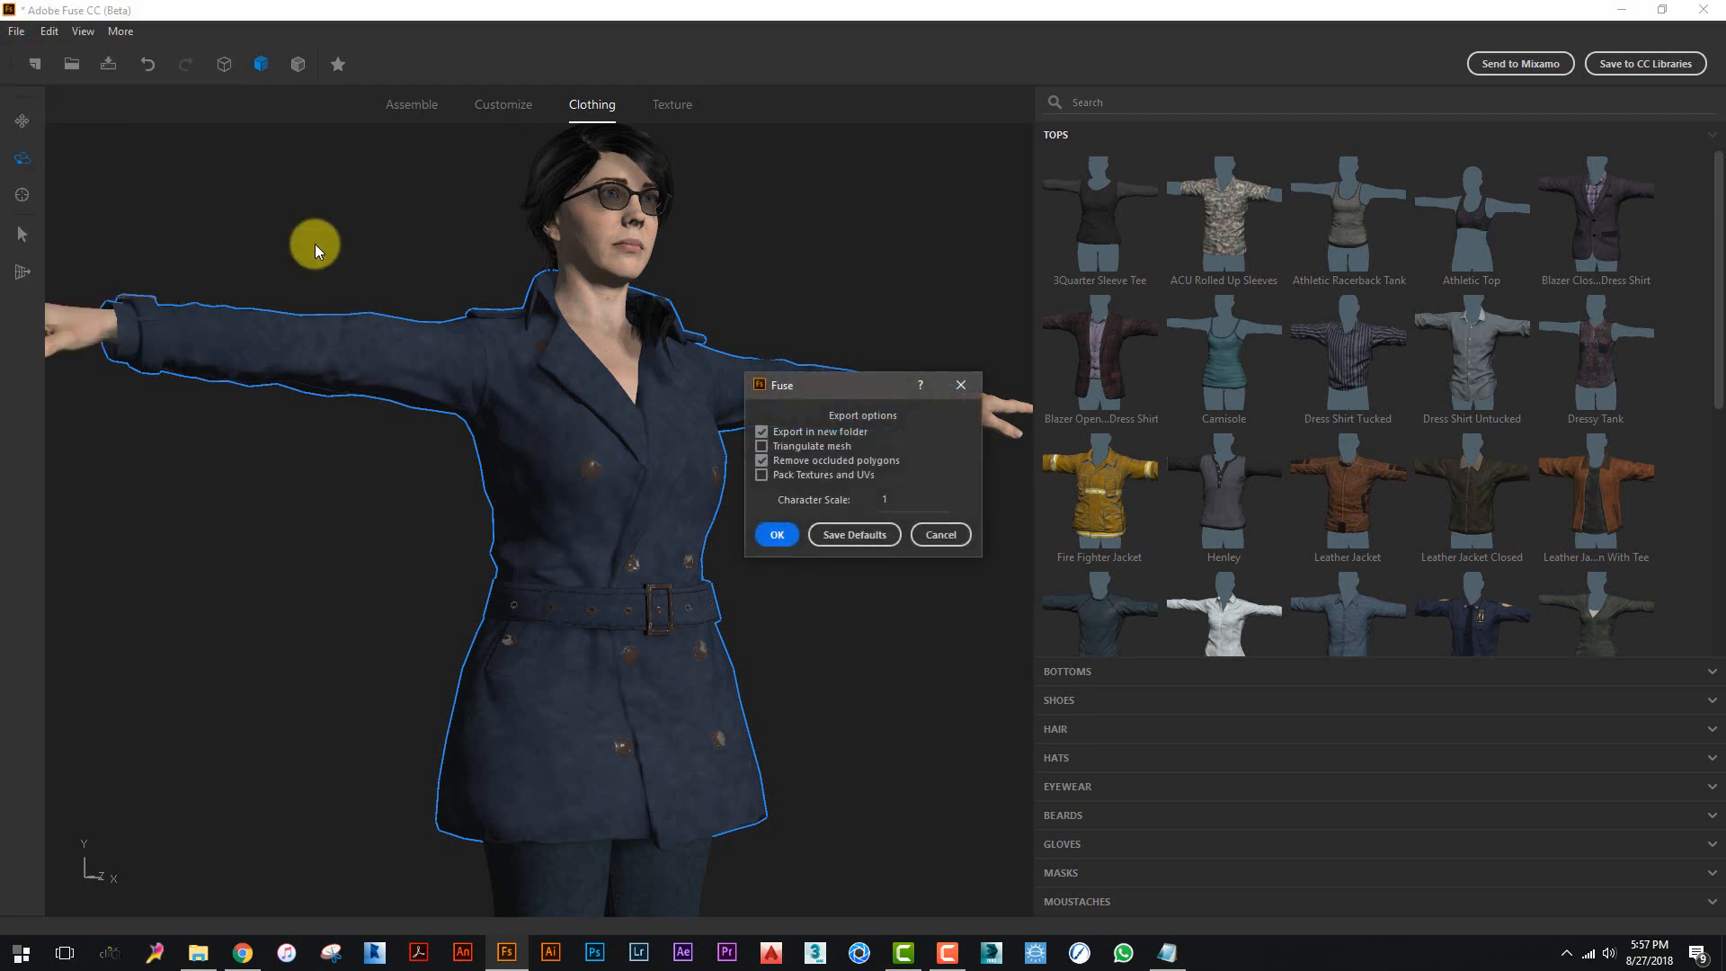
click(855, 537)
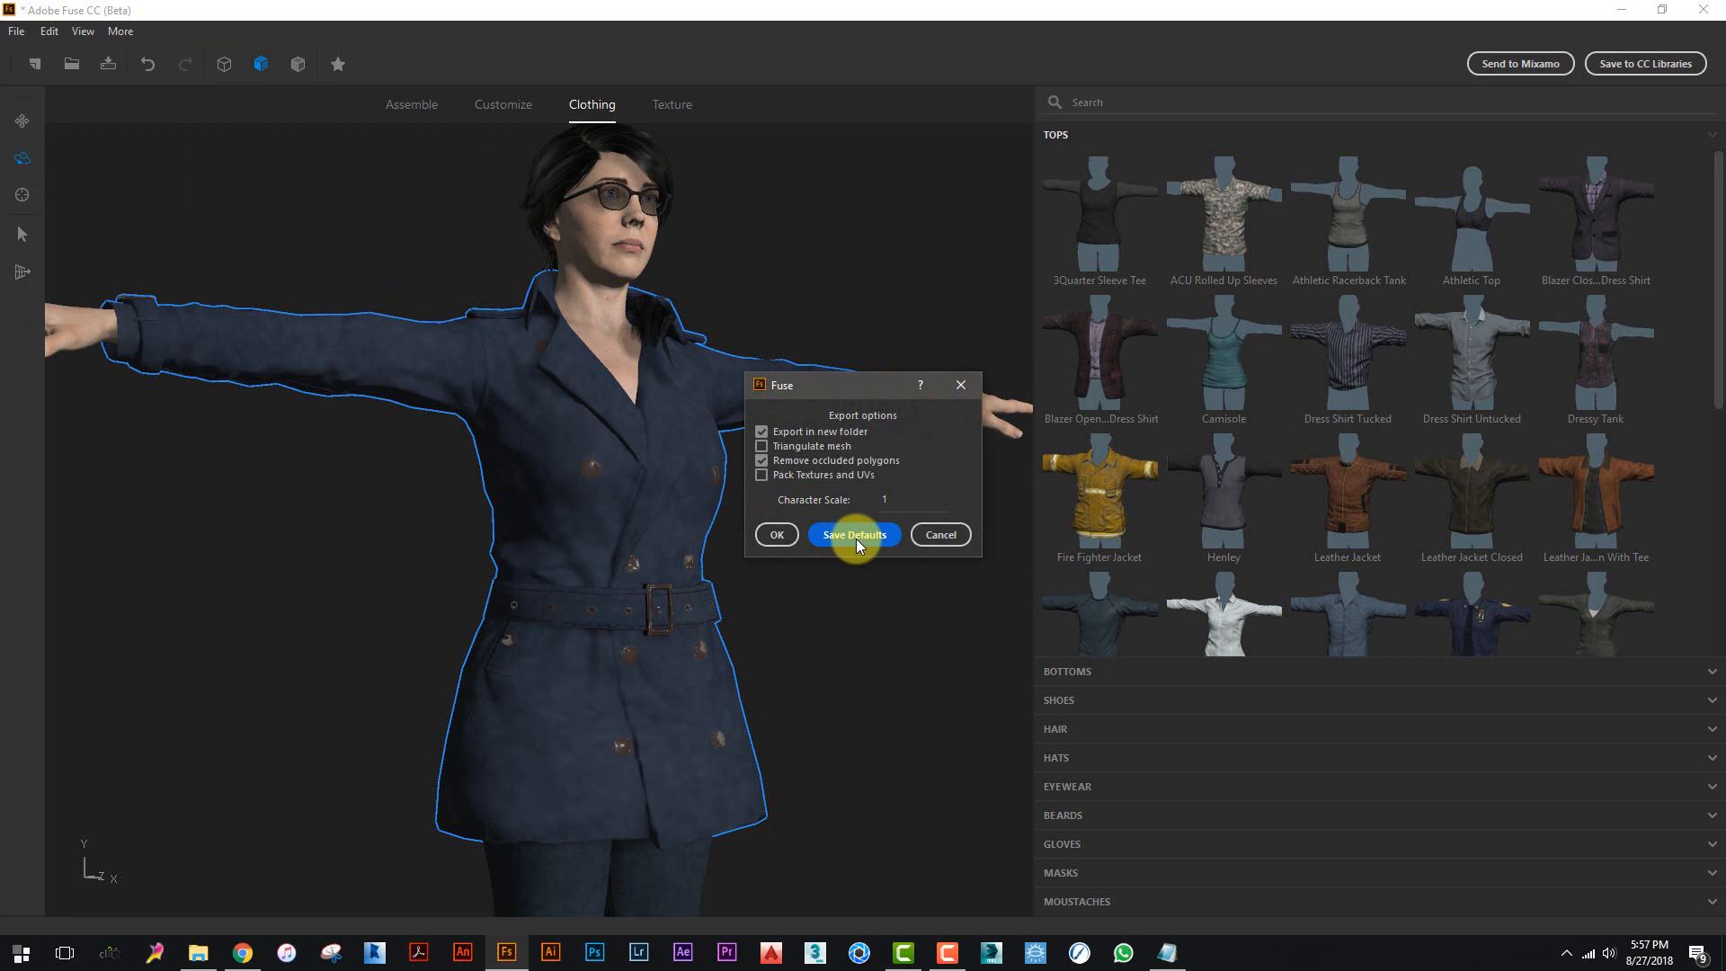
click(775, 534)
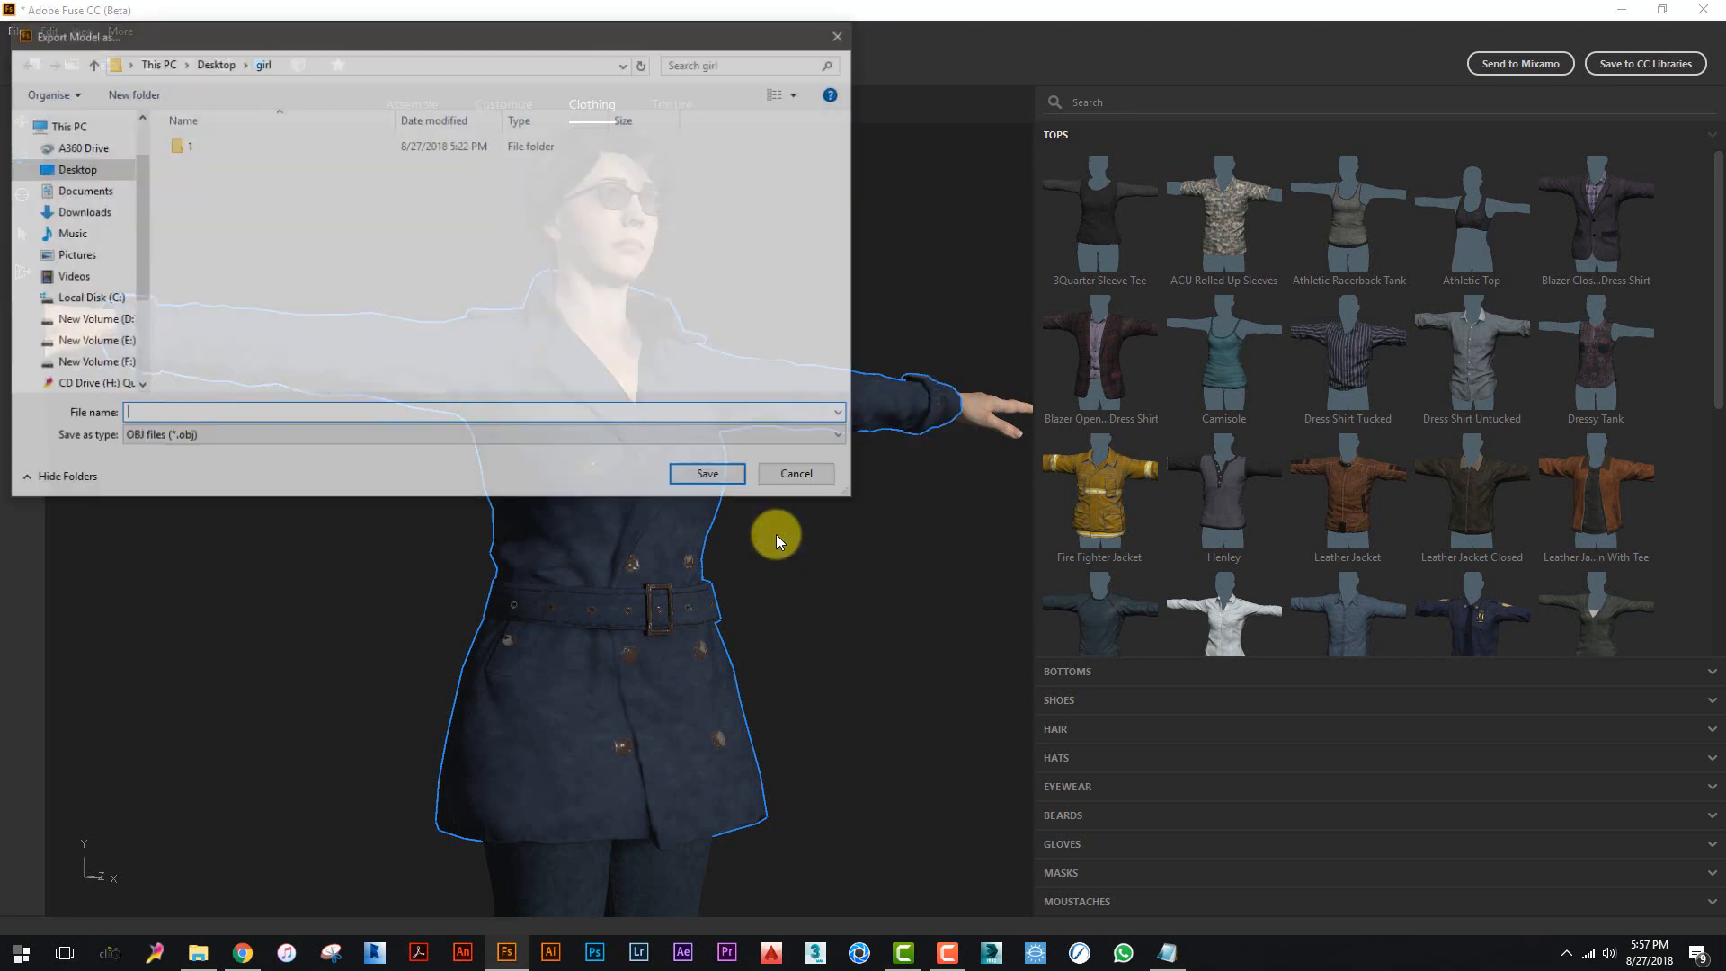
- Create a new folder inside Desktop\girl and save the OBJ export there as 1
click(137, 93)
double_click(202, 164)
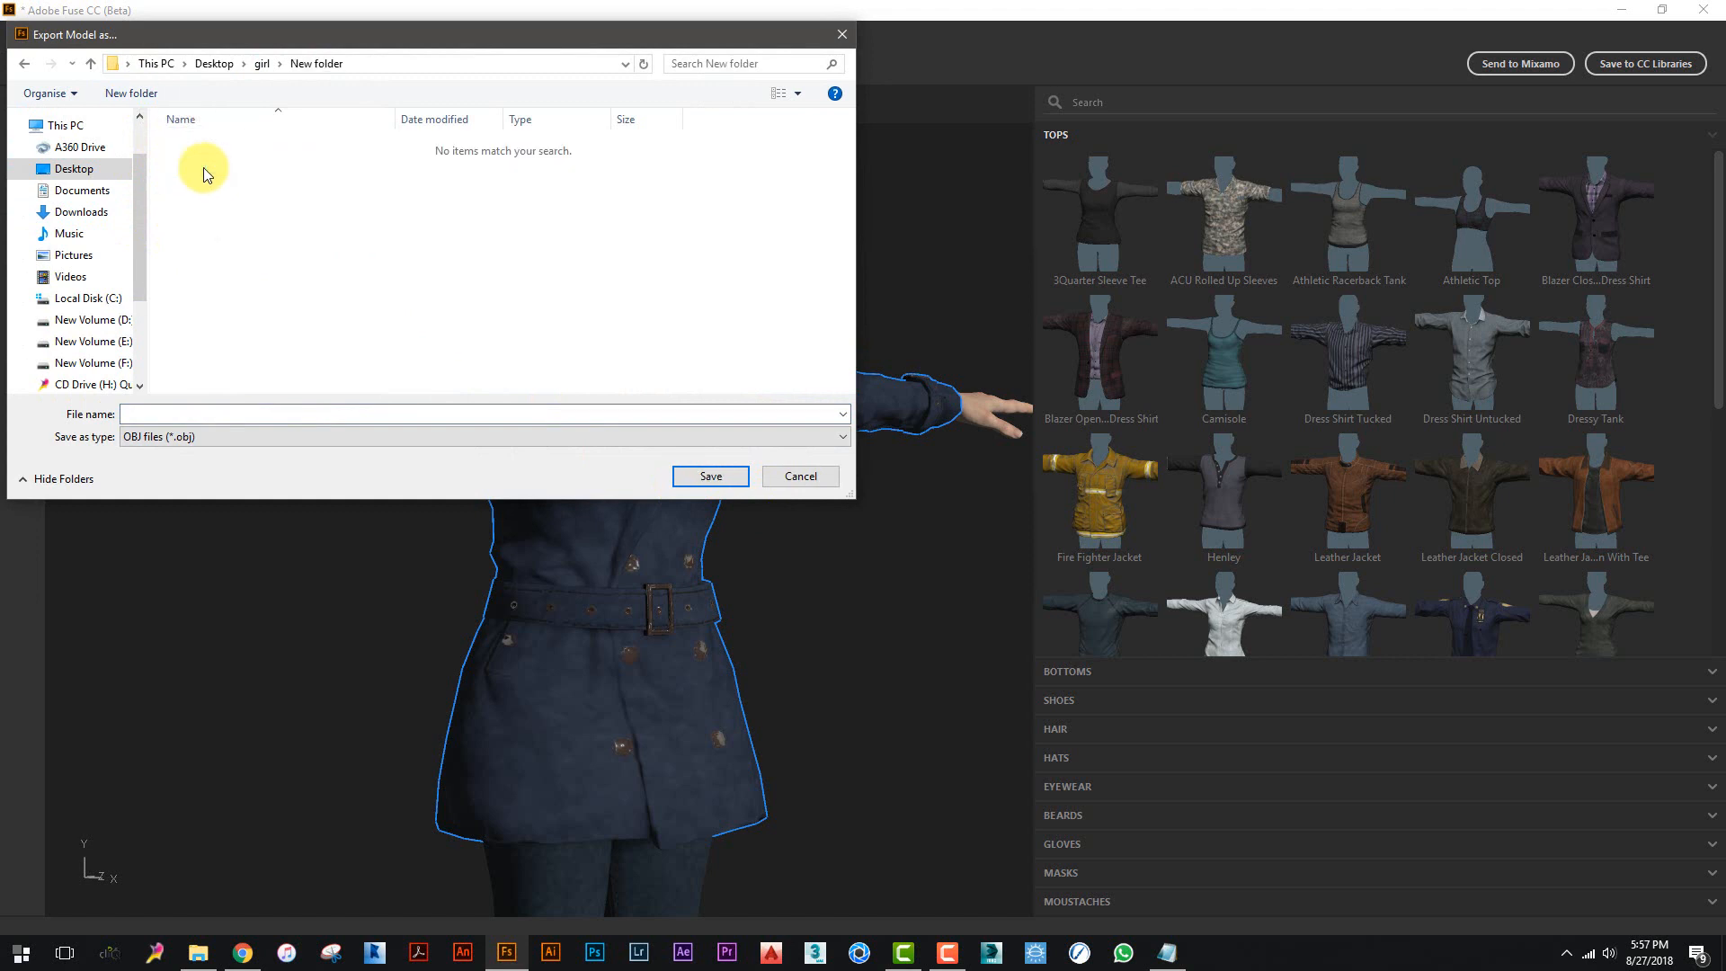
click(174, 412)
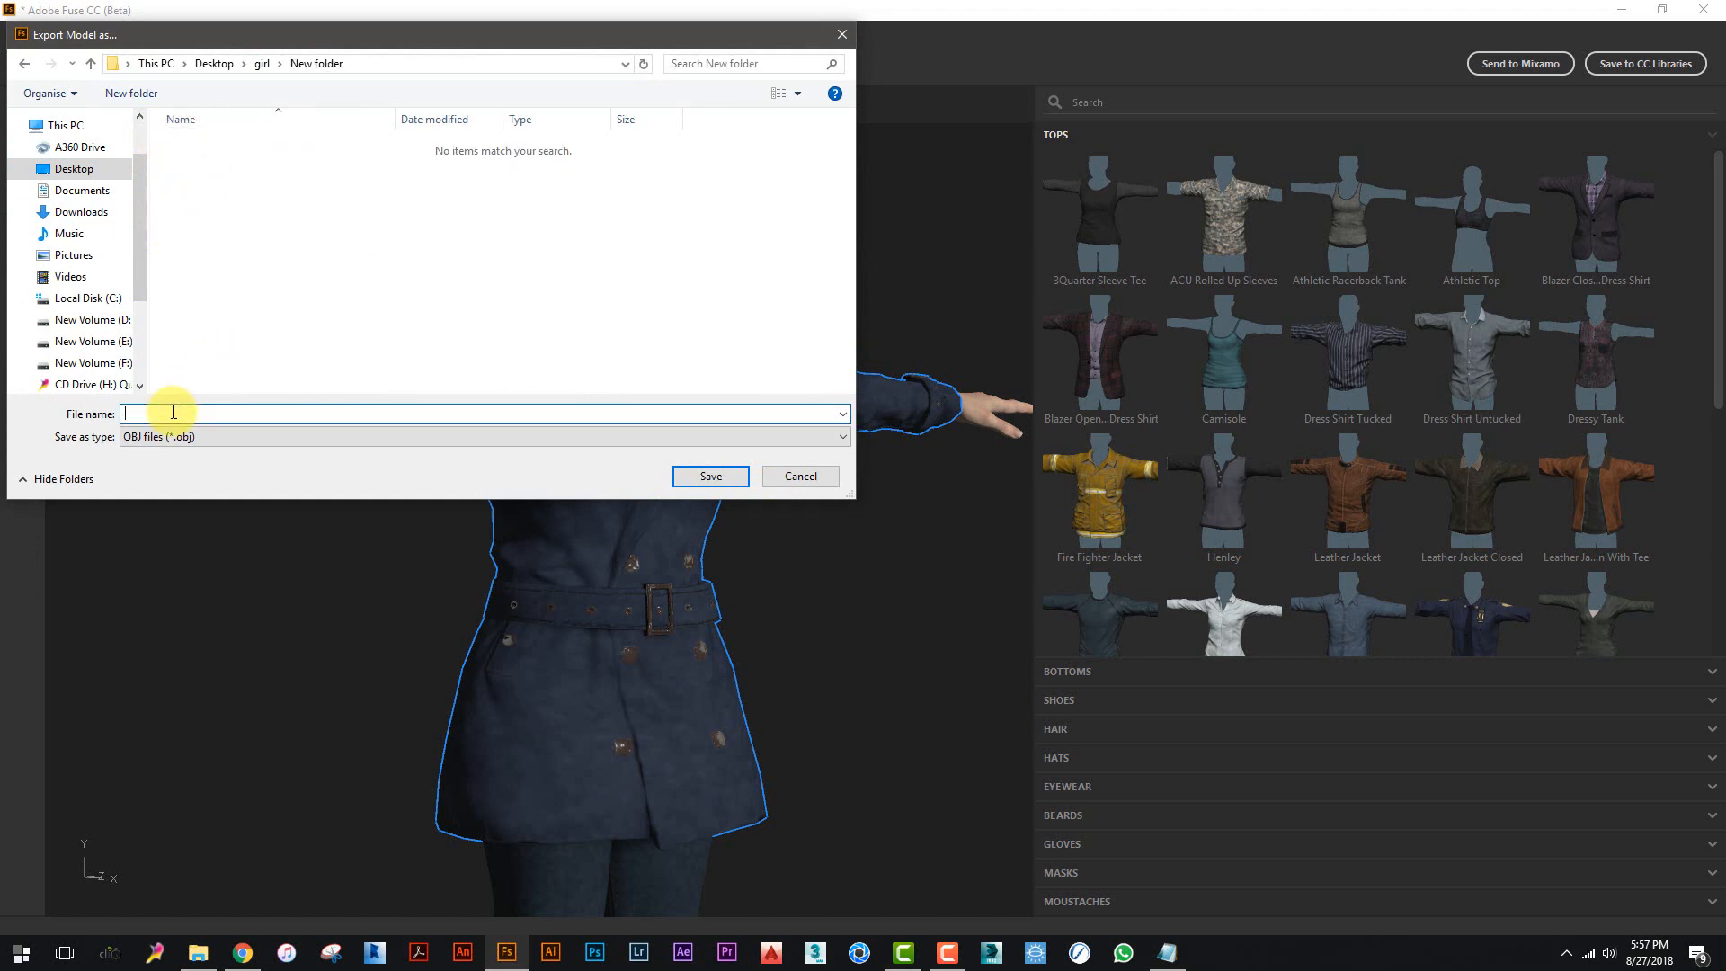
text(1)
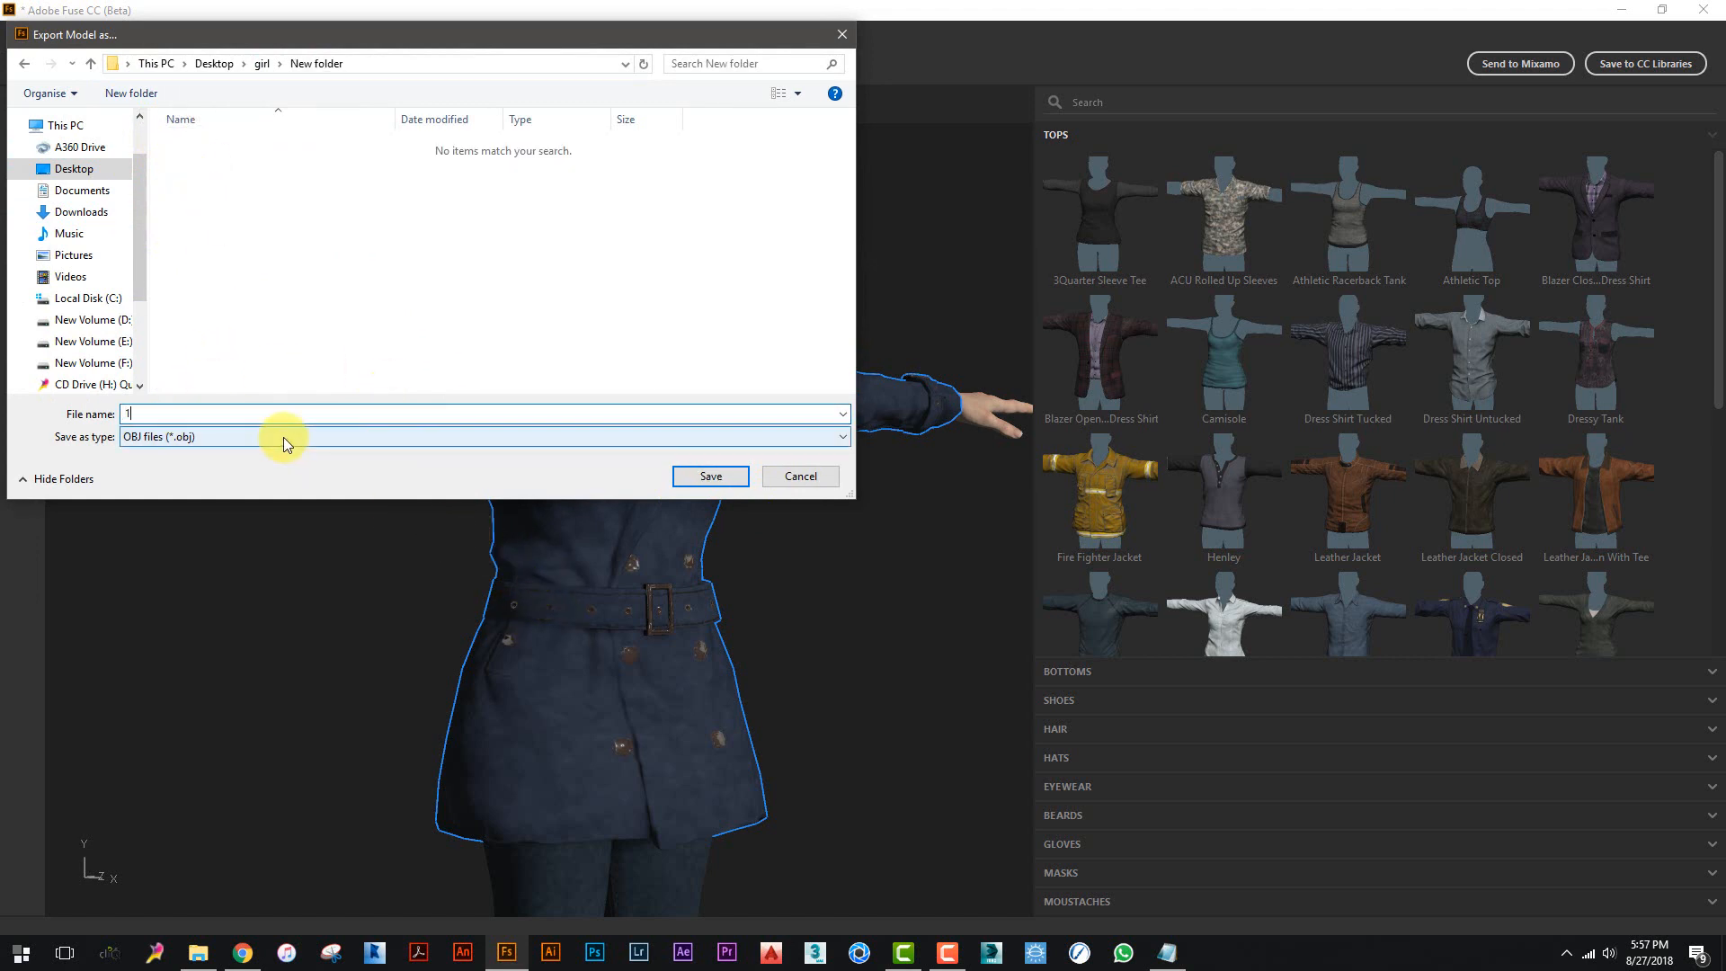
click(711, 477)
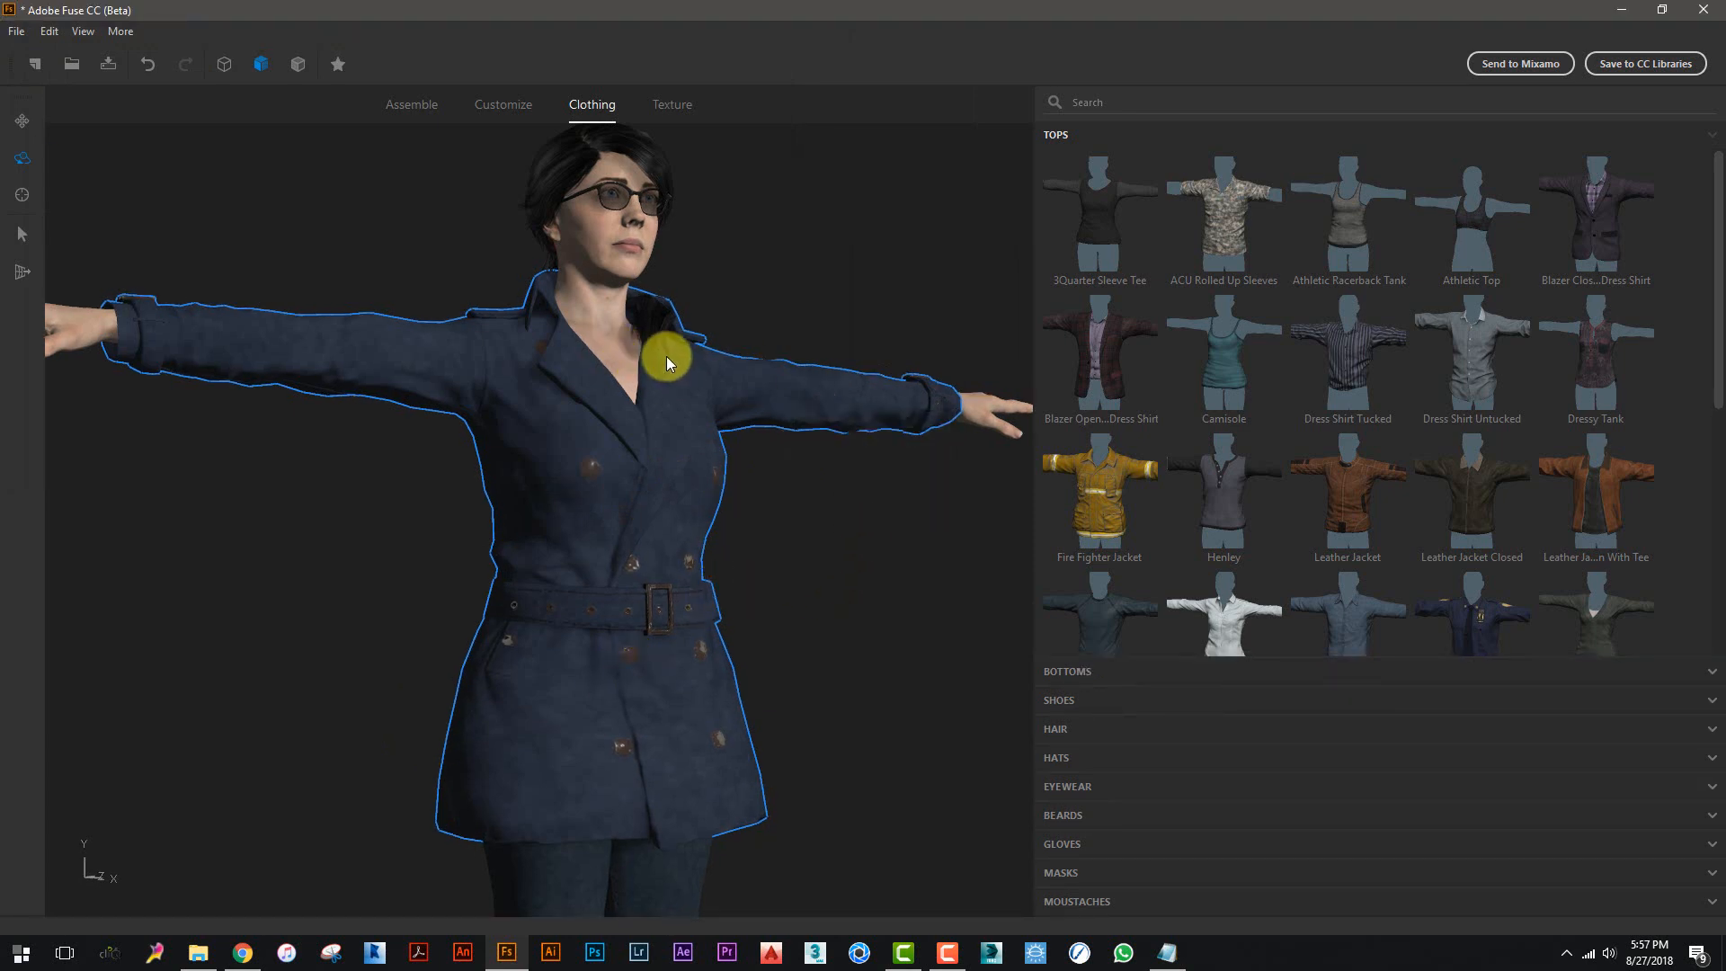
- Compare the character in the wireframe and shaded display modes and view more of its full figure
click(221, 61)
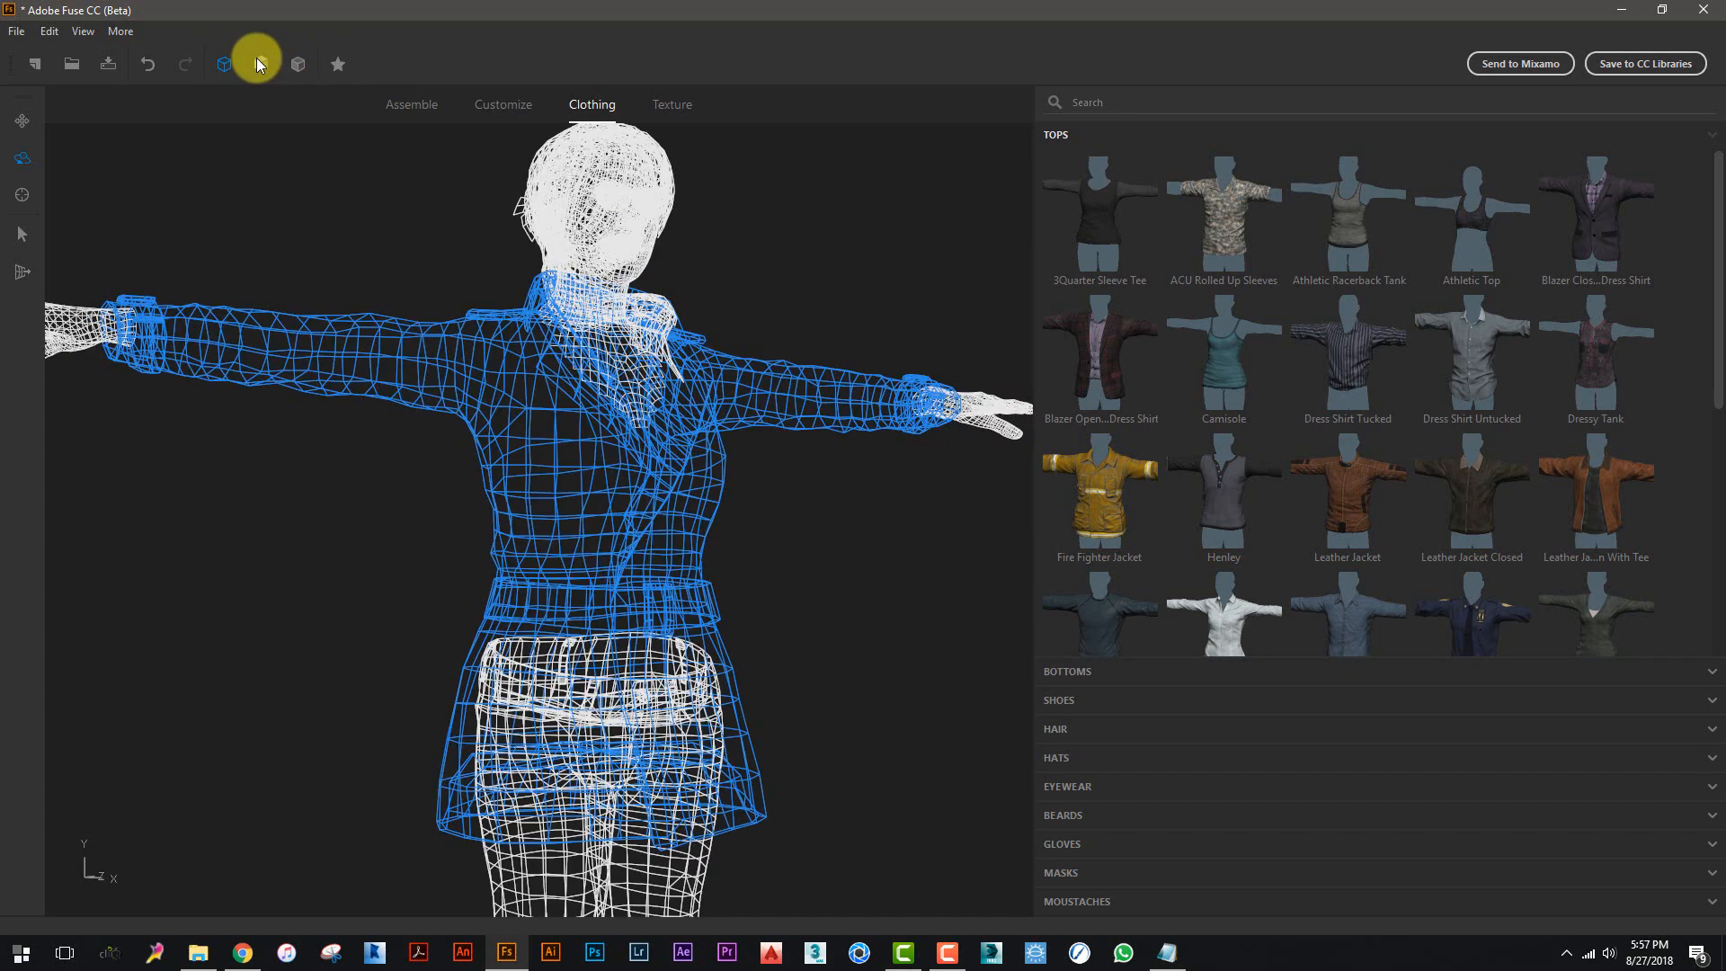
click(257, 61)
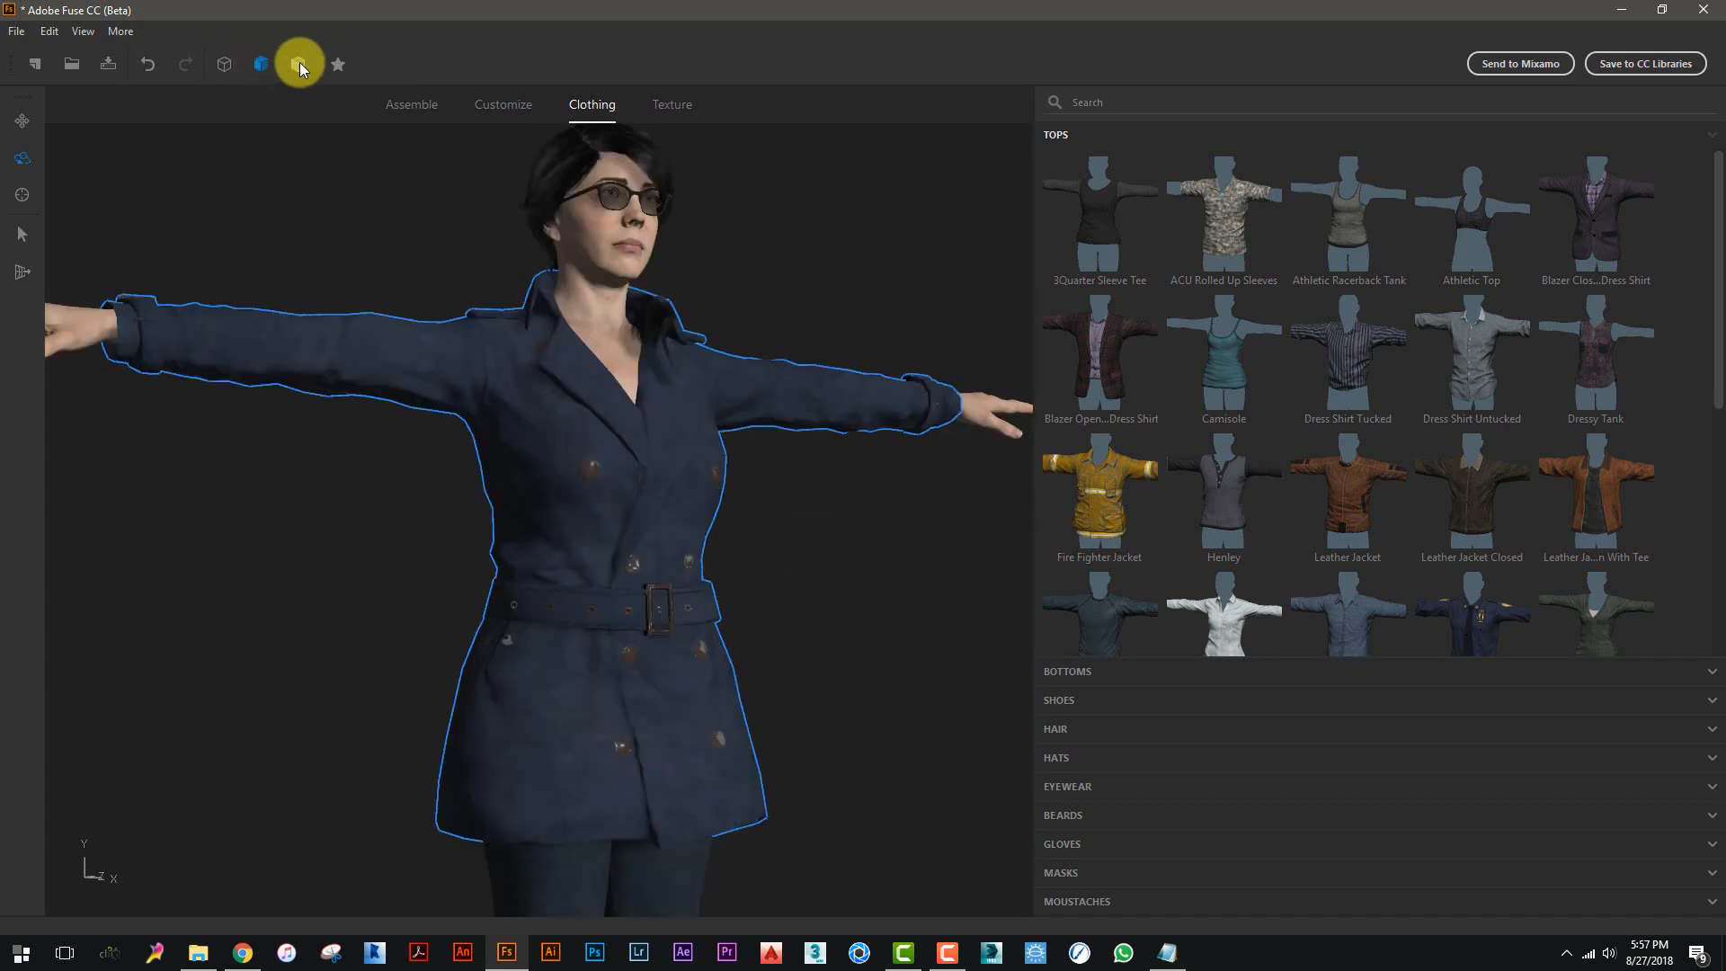
click(300, 62)
click(261, 63)
click(29, 127)
mouse_move(828, 521)
mouse_down()
mouse_move(770, 518)
mouse_move(817, 550)
mouse_up()
scroll(817, 550, down, 5)
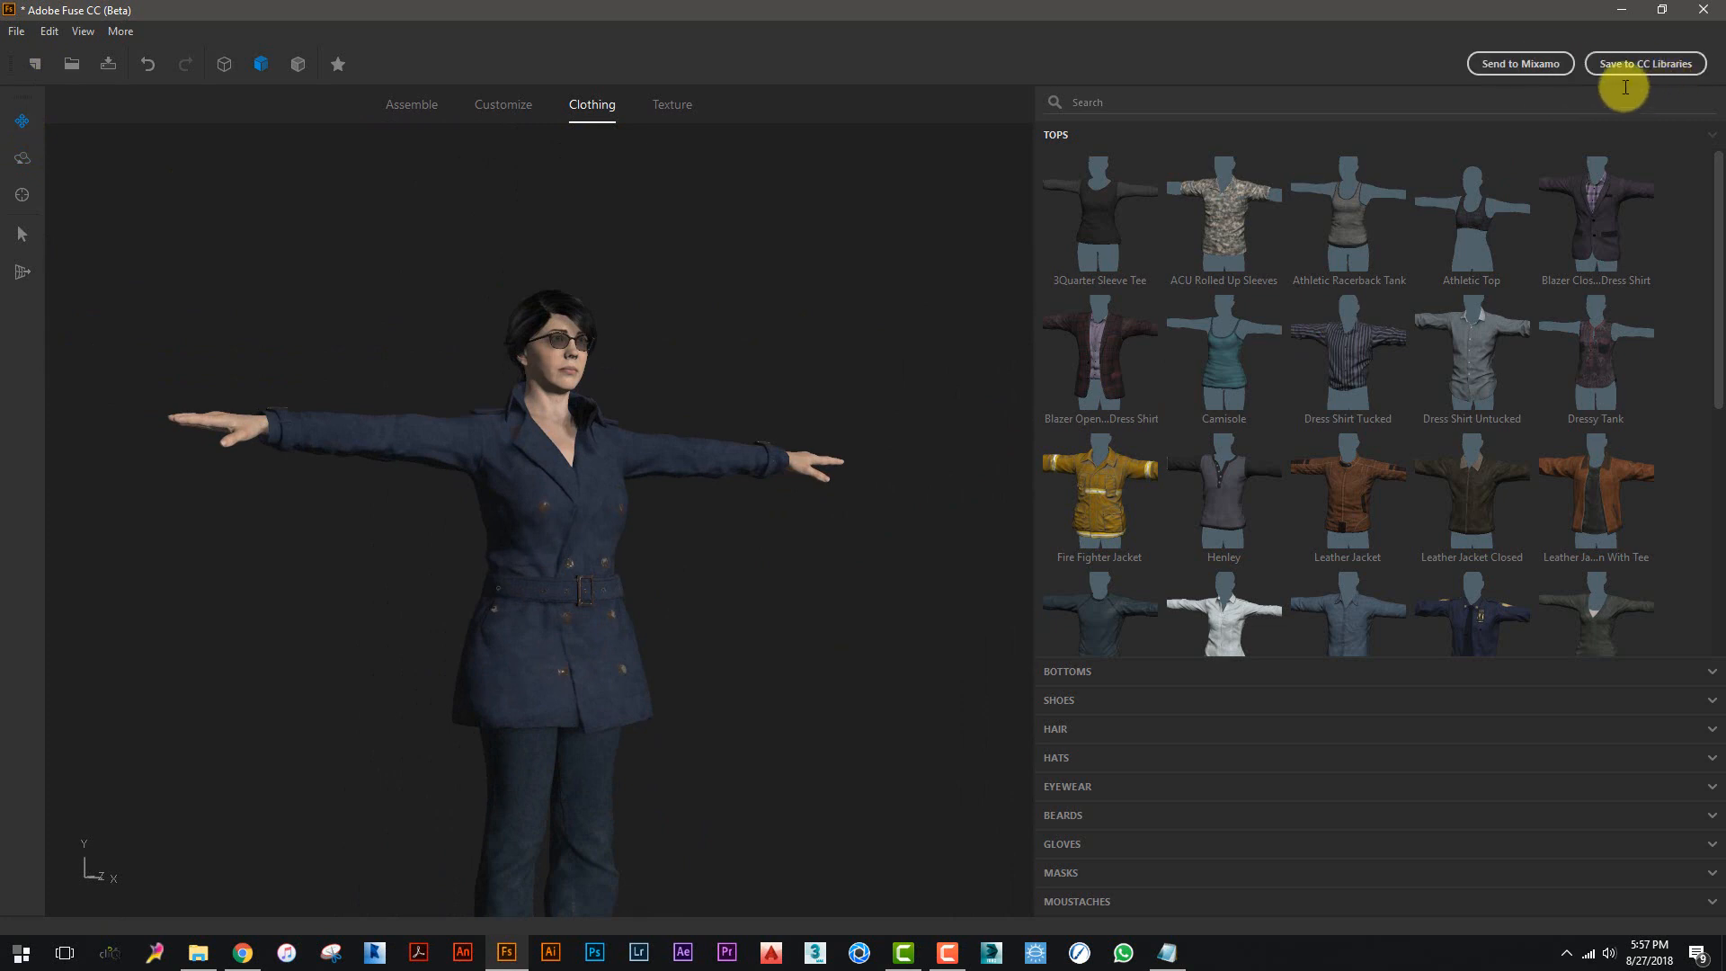
- Try the Send to Mixamo option, switch to Chrome, search for "adobe mixamo" and open the Mixamo website
click(1511, 70)
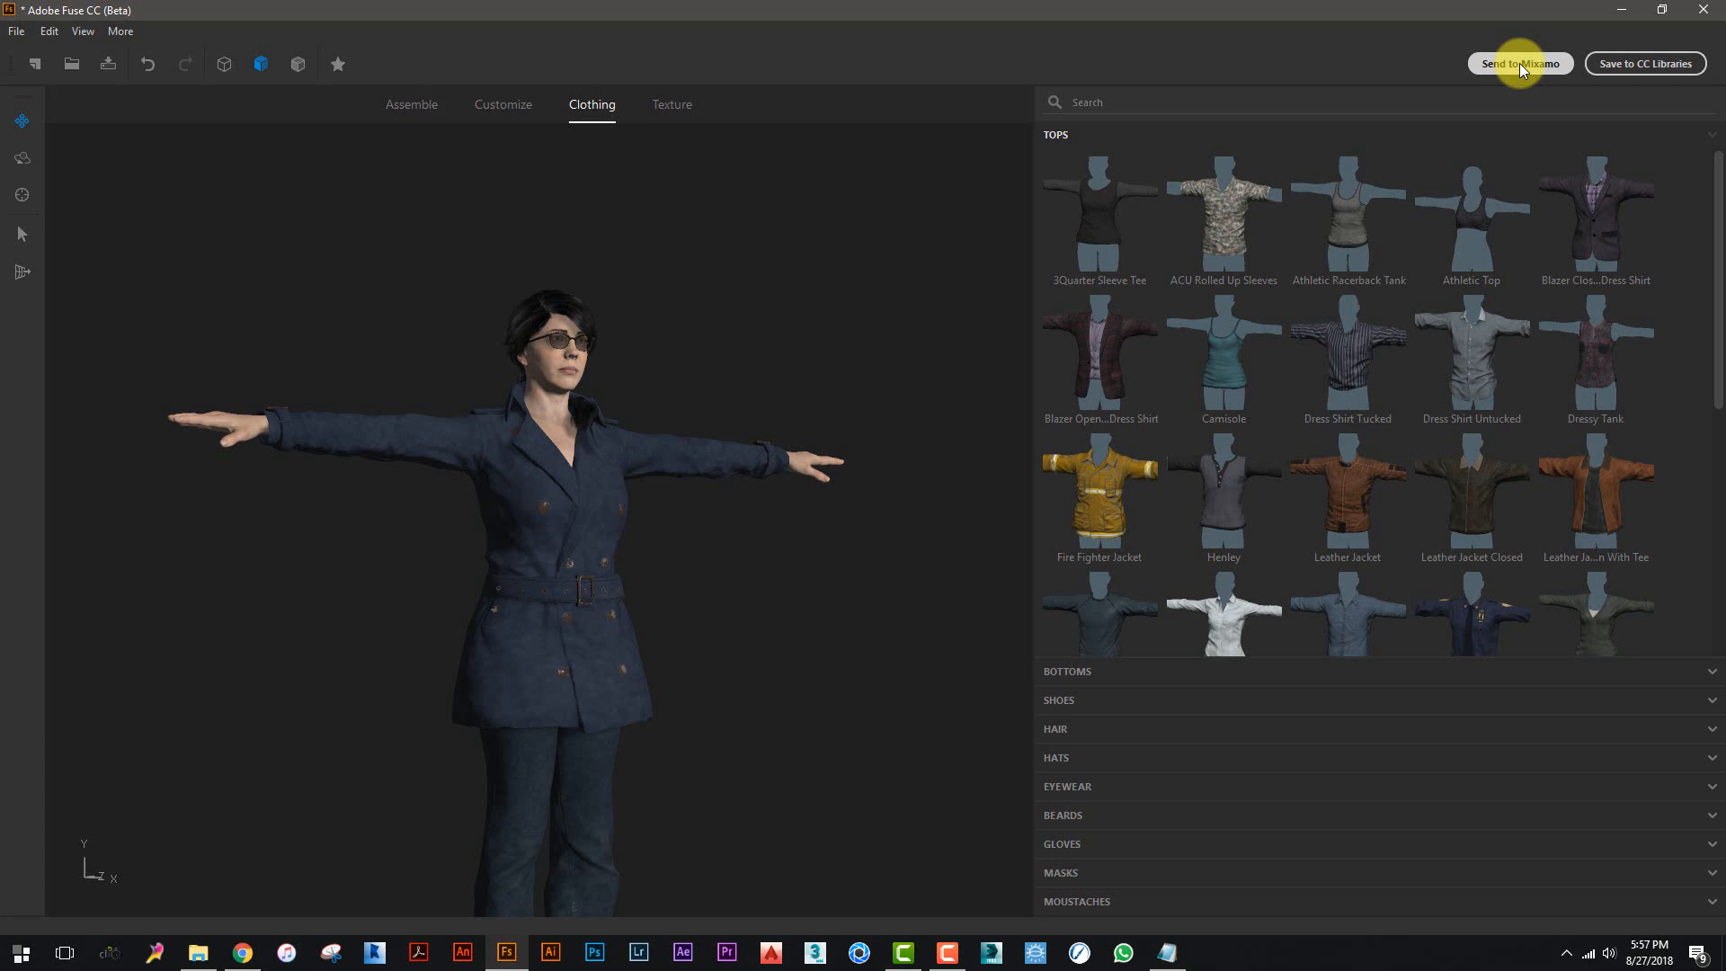
click(1519, 63)
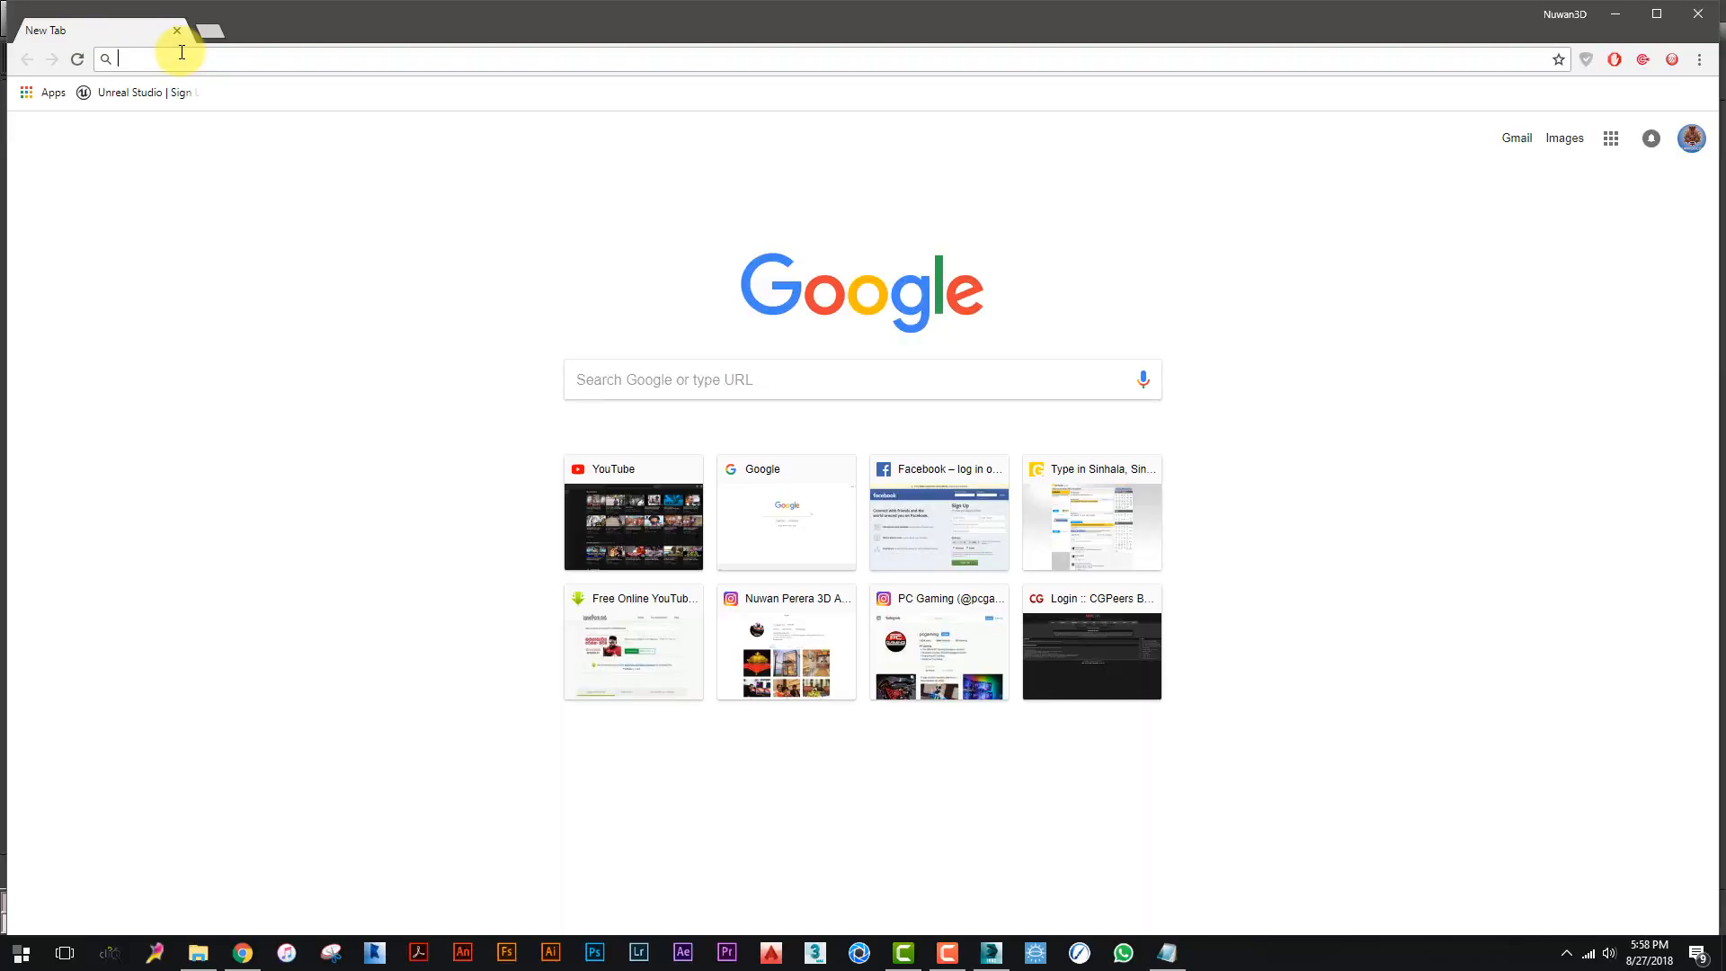
text(adobe )
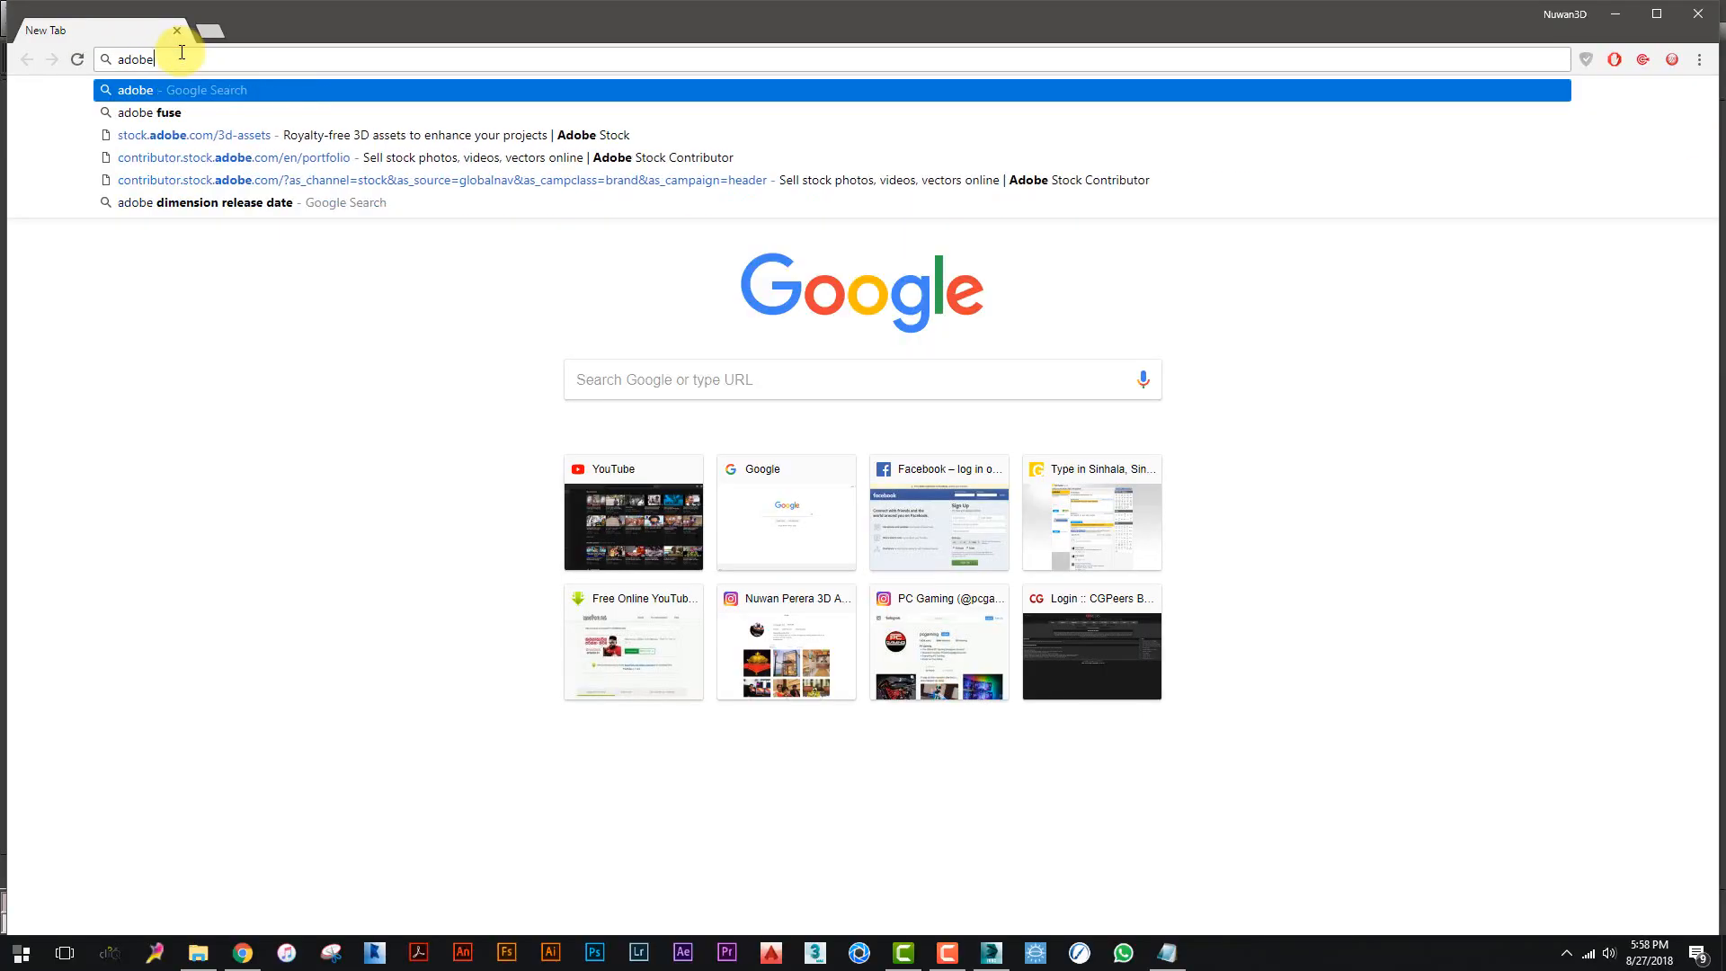
text(mi)
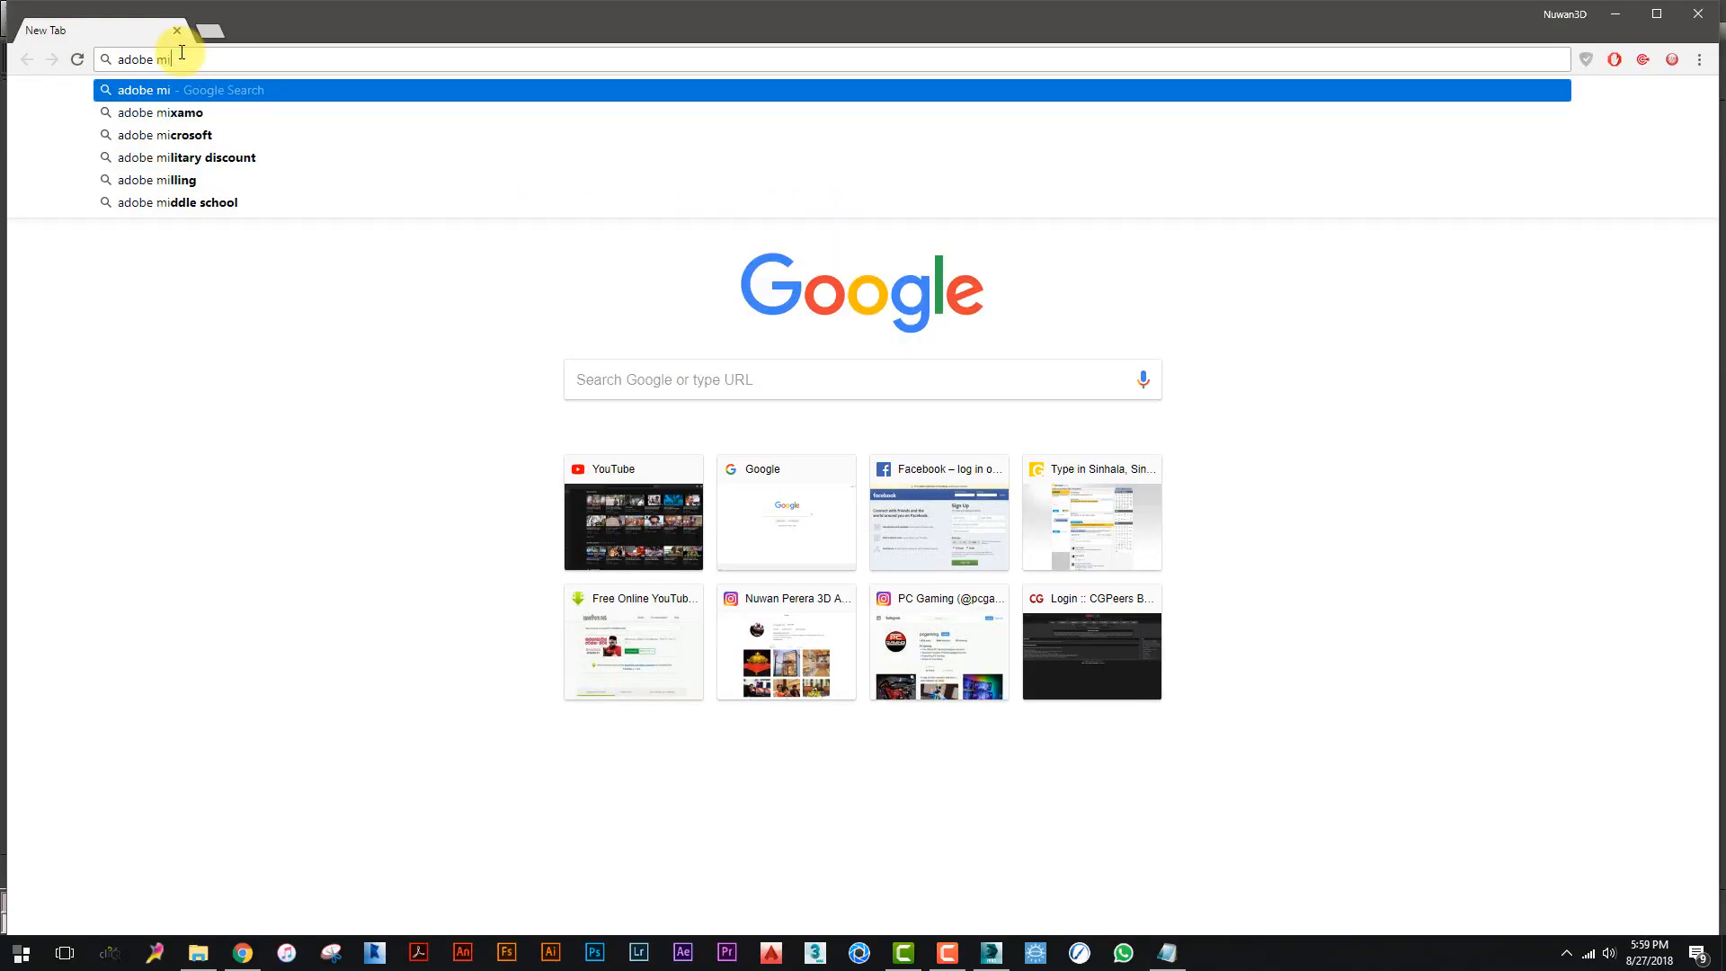
key(Down)
key(Return)
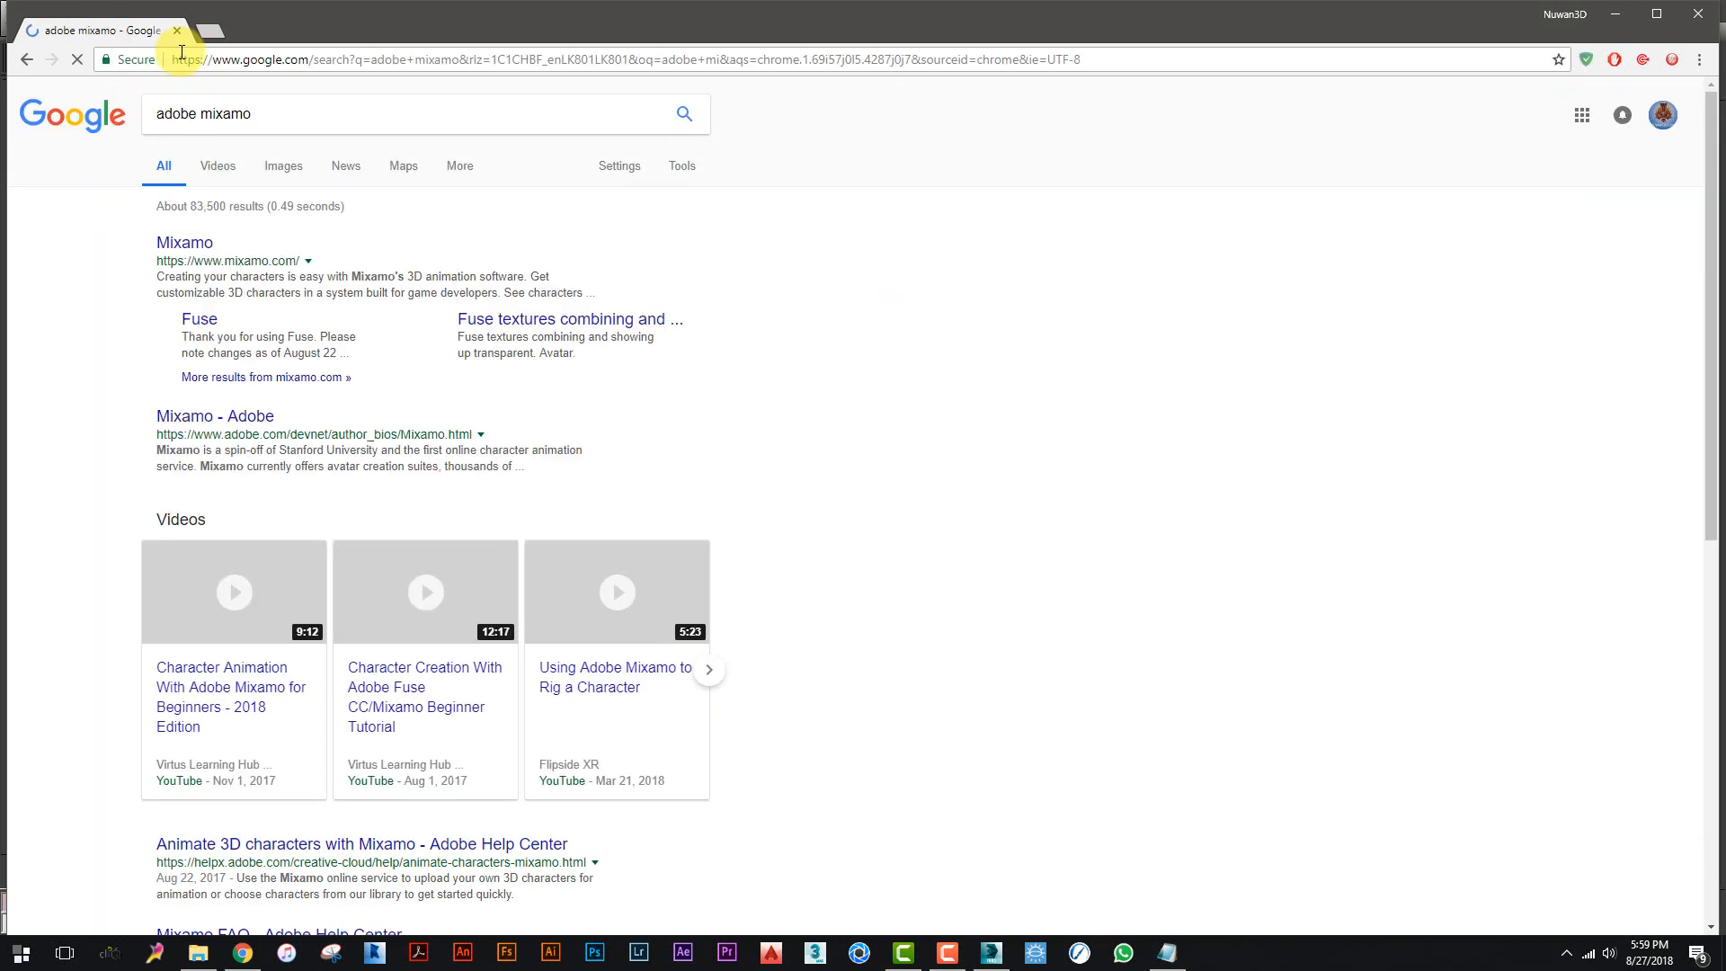
click(193, 244)
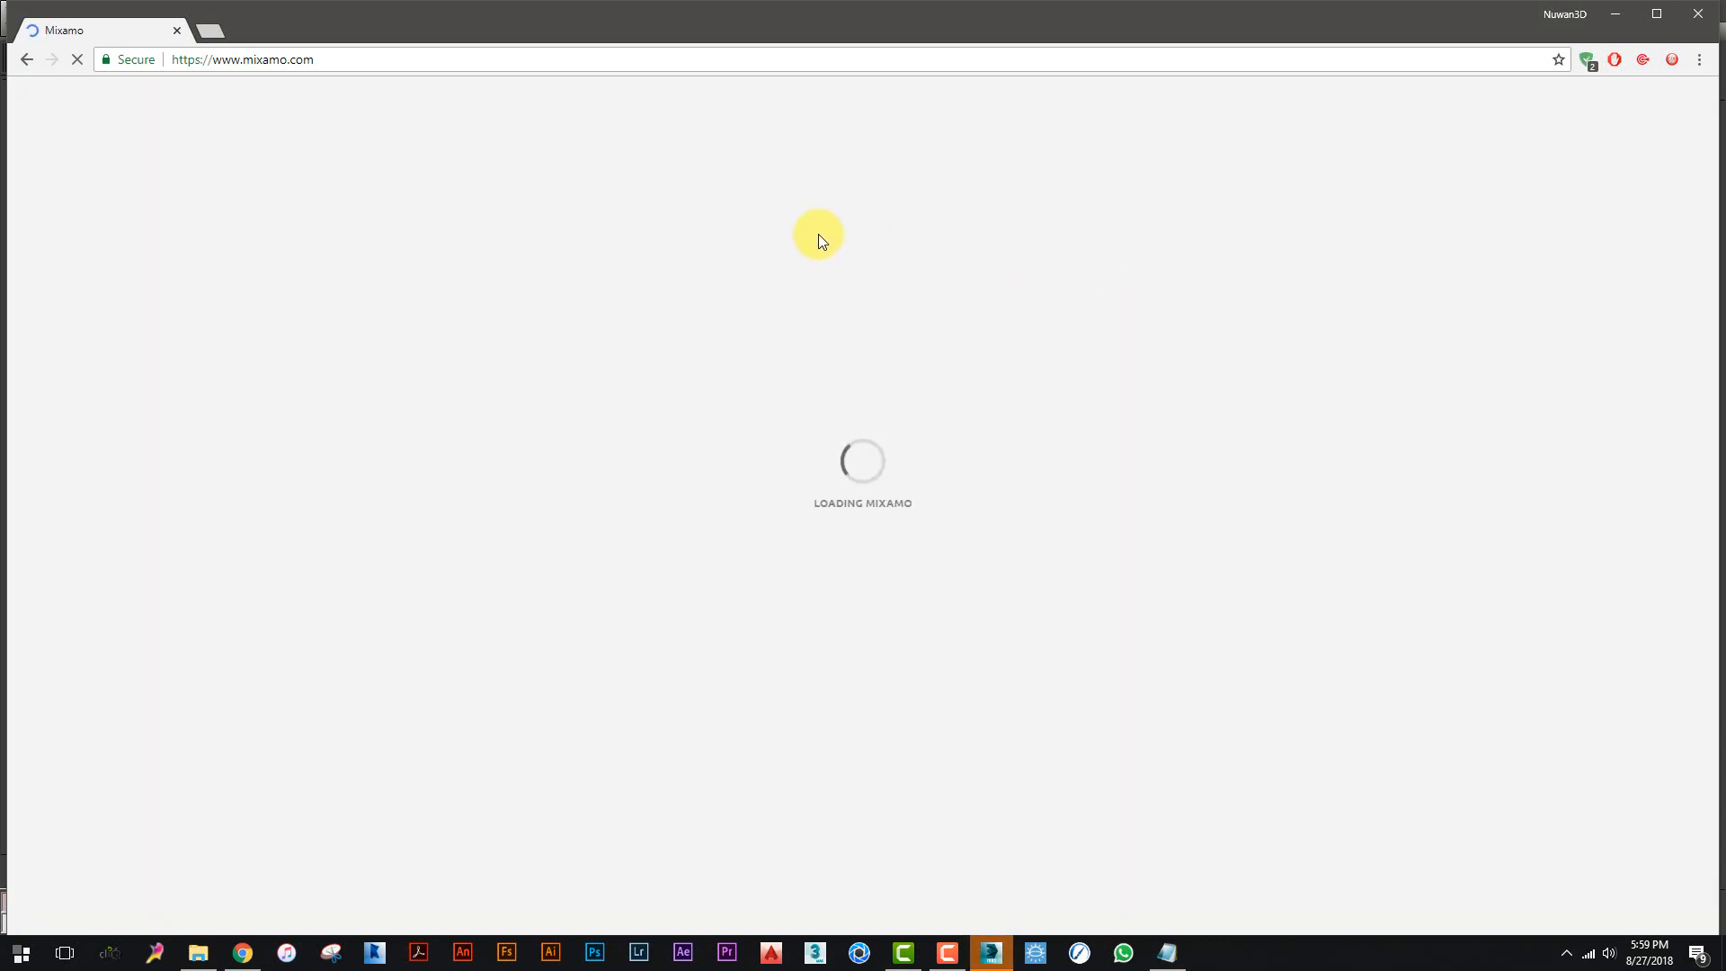
- Switch to 3ds Max and start a file import, browsing to the Desktop
click(1602, 15)
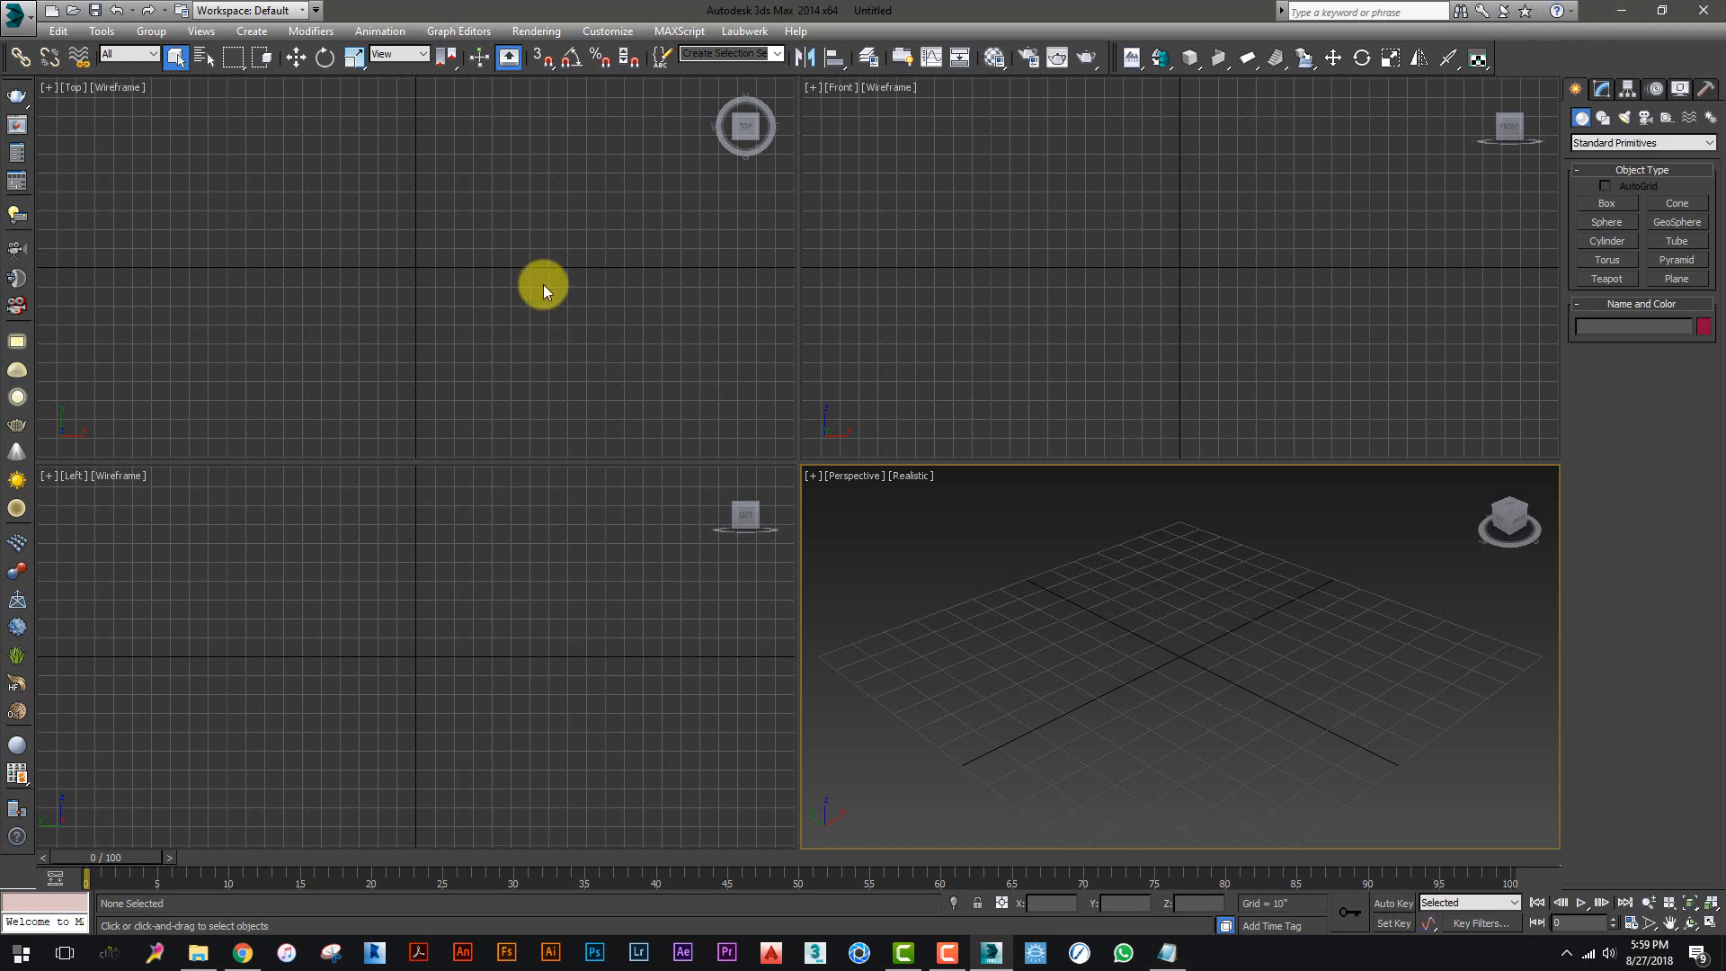
click(165, 122)
click(943, 180)
click(968, 548)
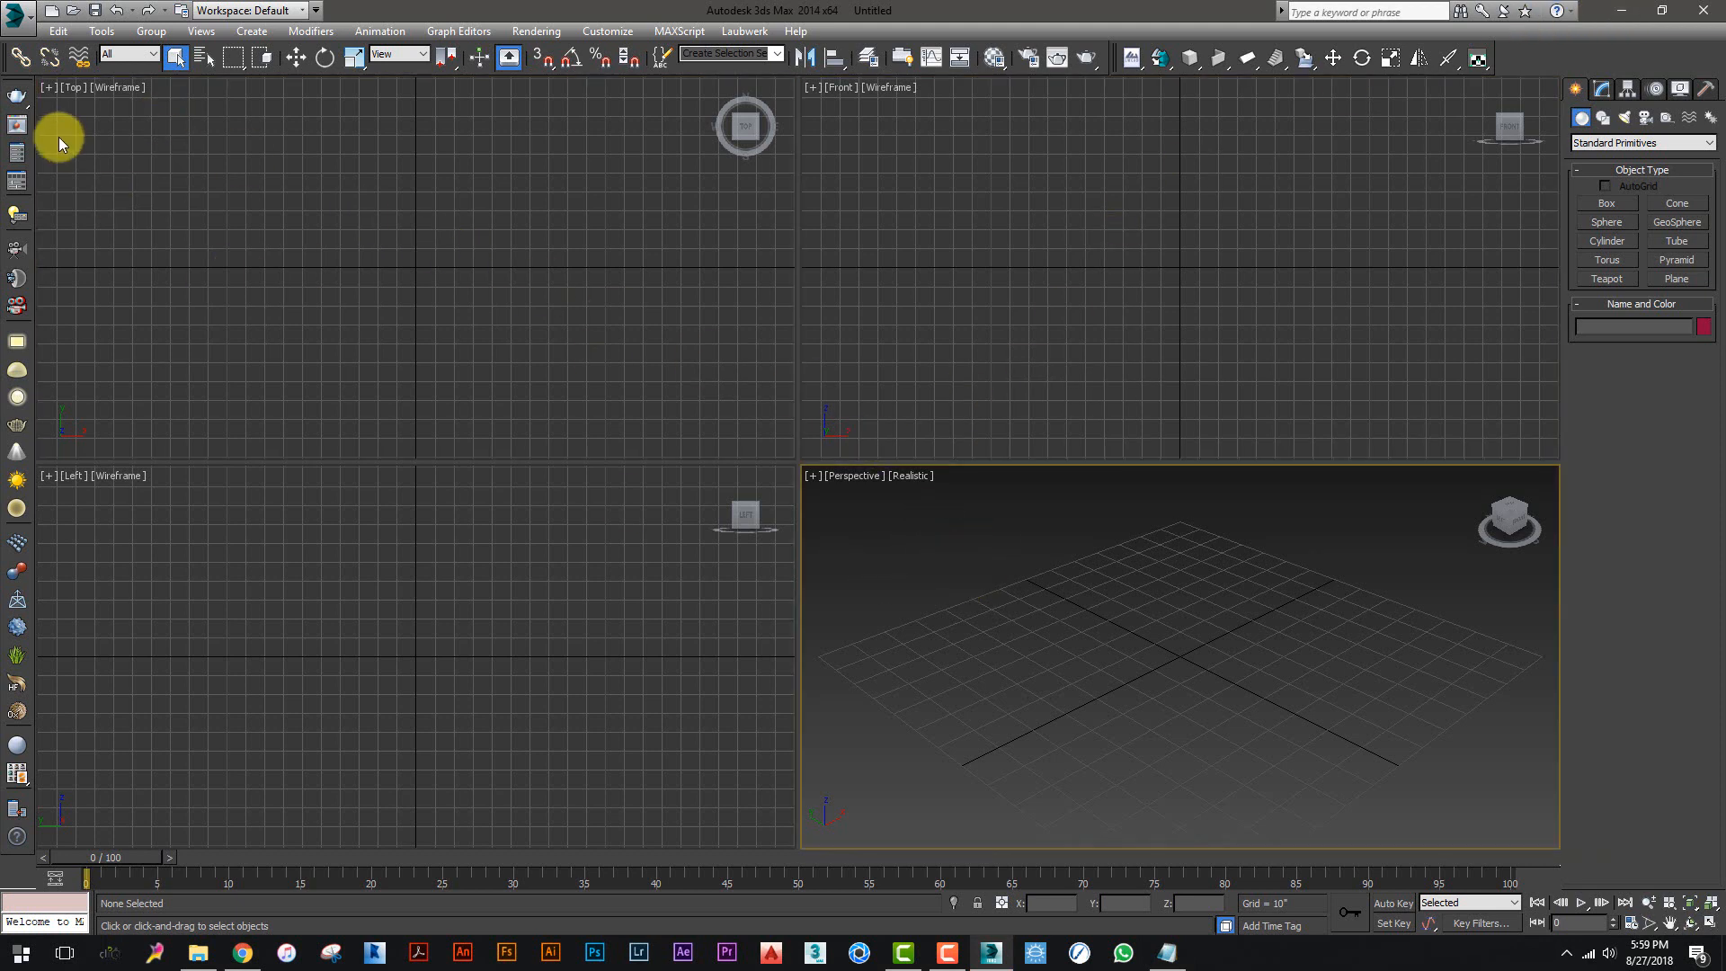
click(16, 12)
mouse_move(64, 262)
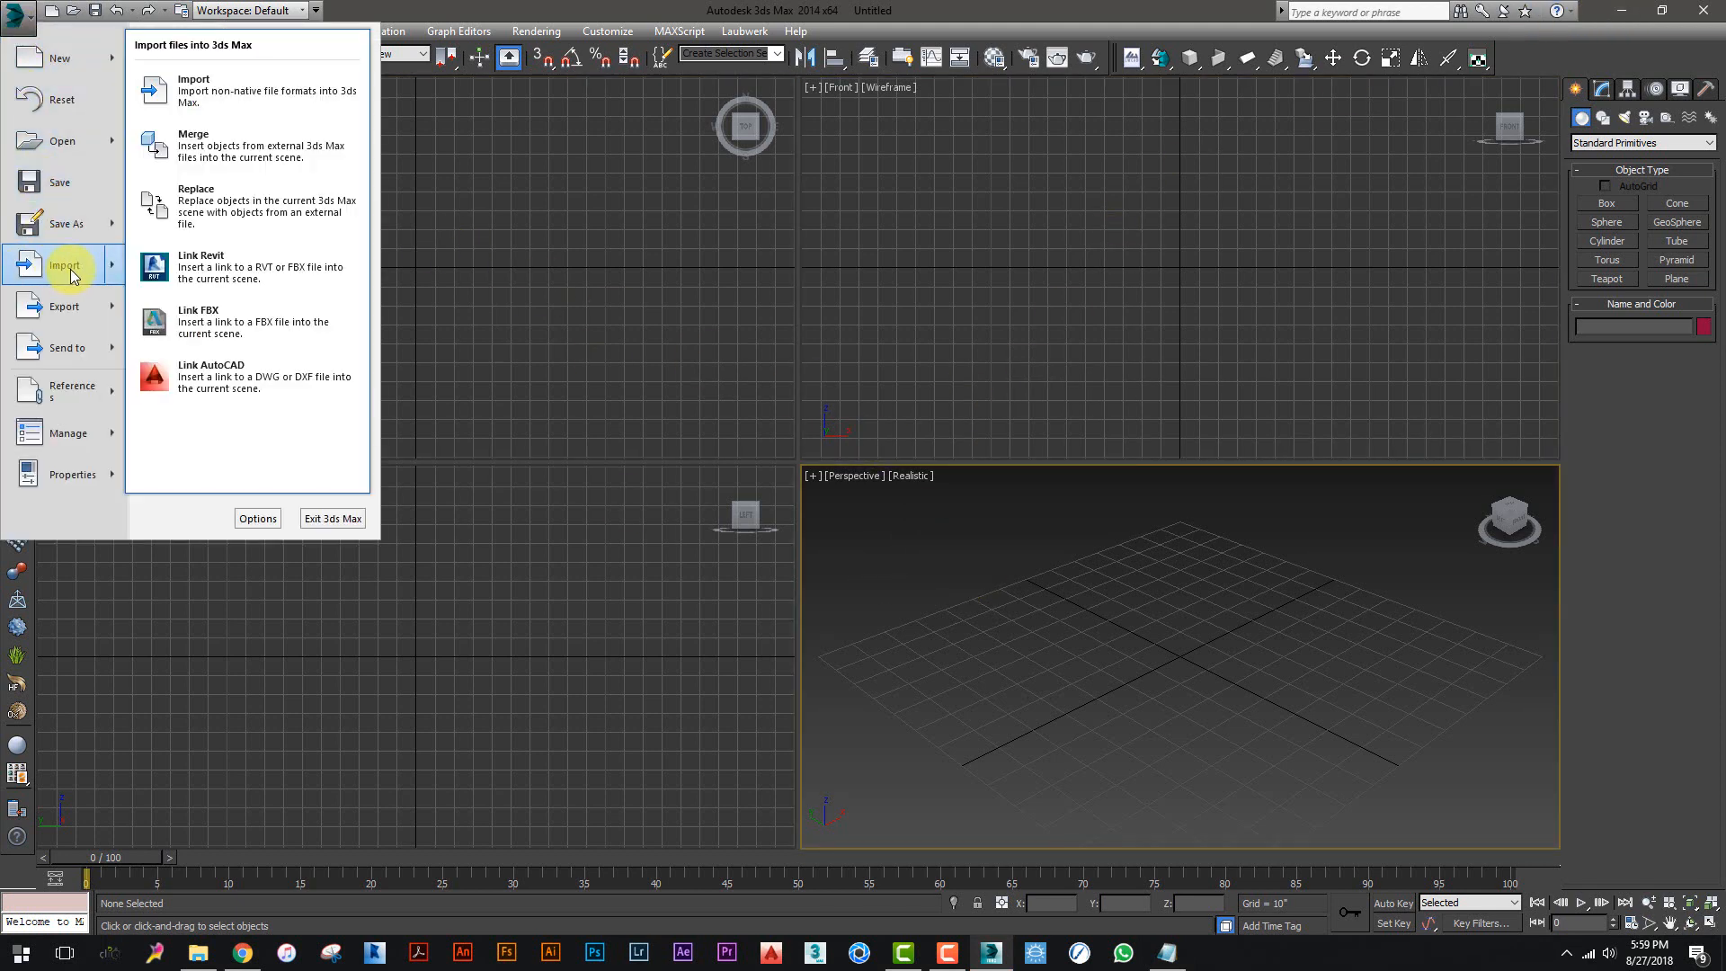
click(234, 81)
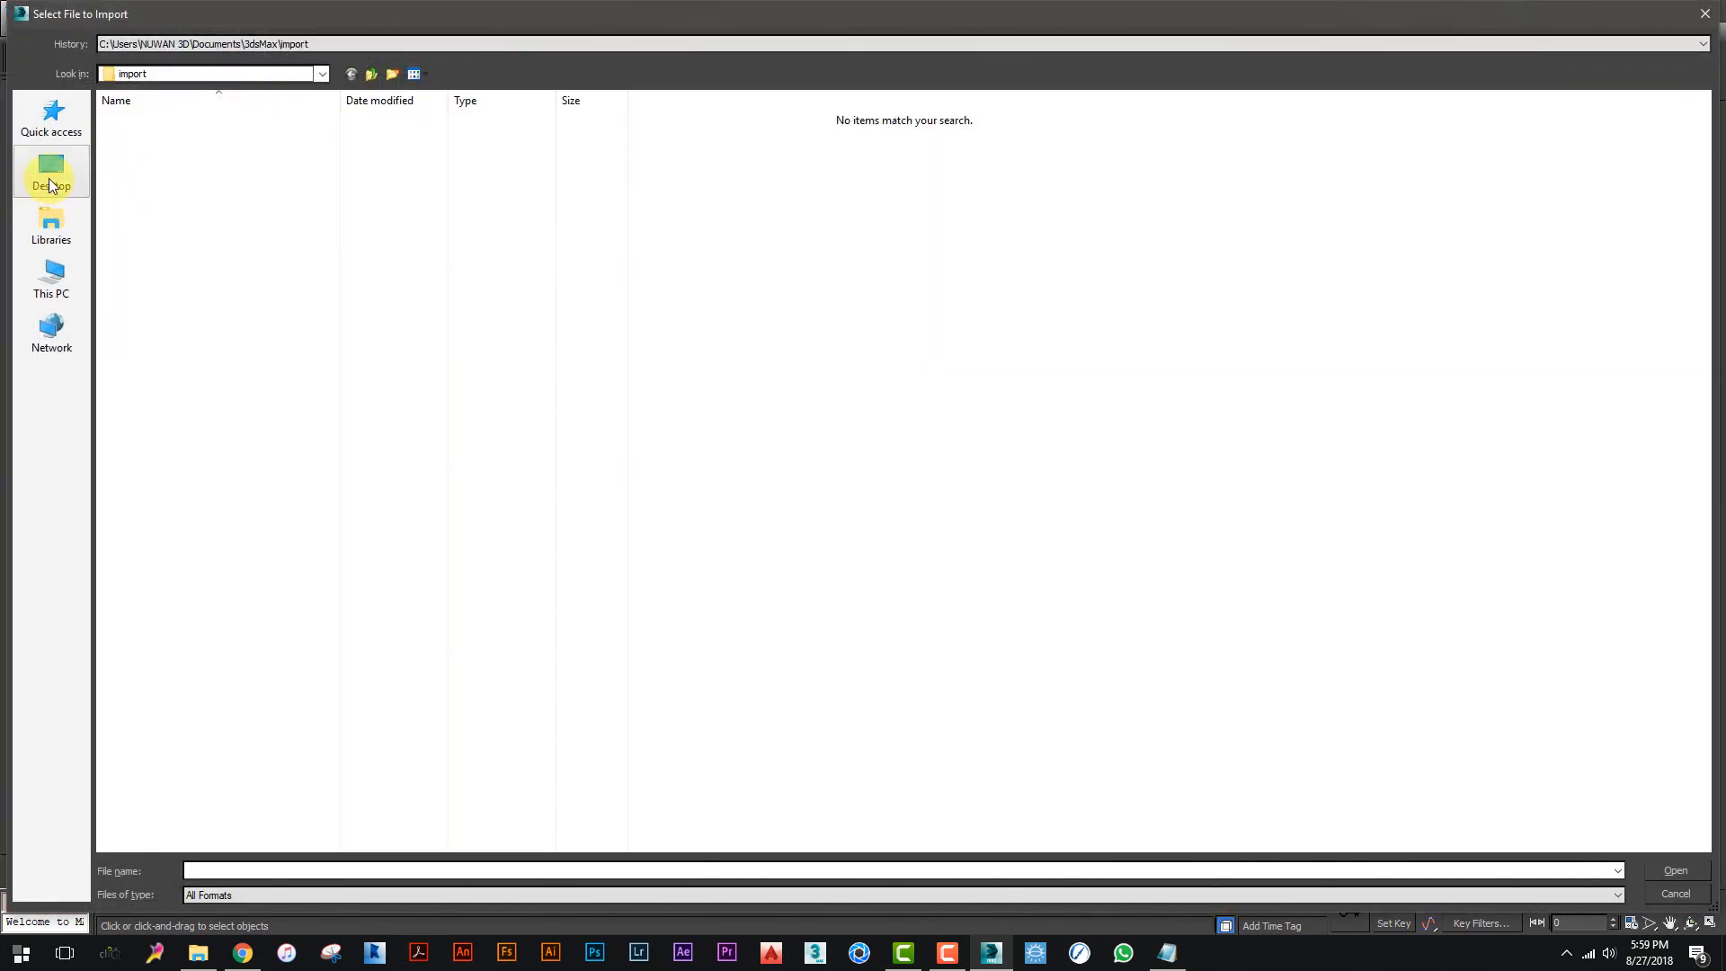
click(51, 186)
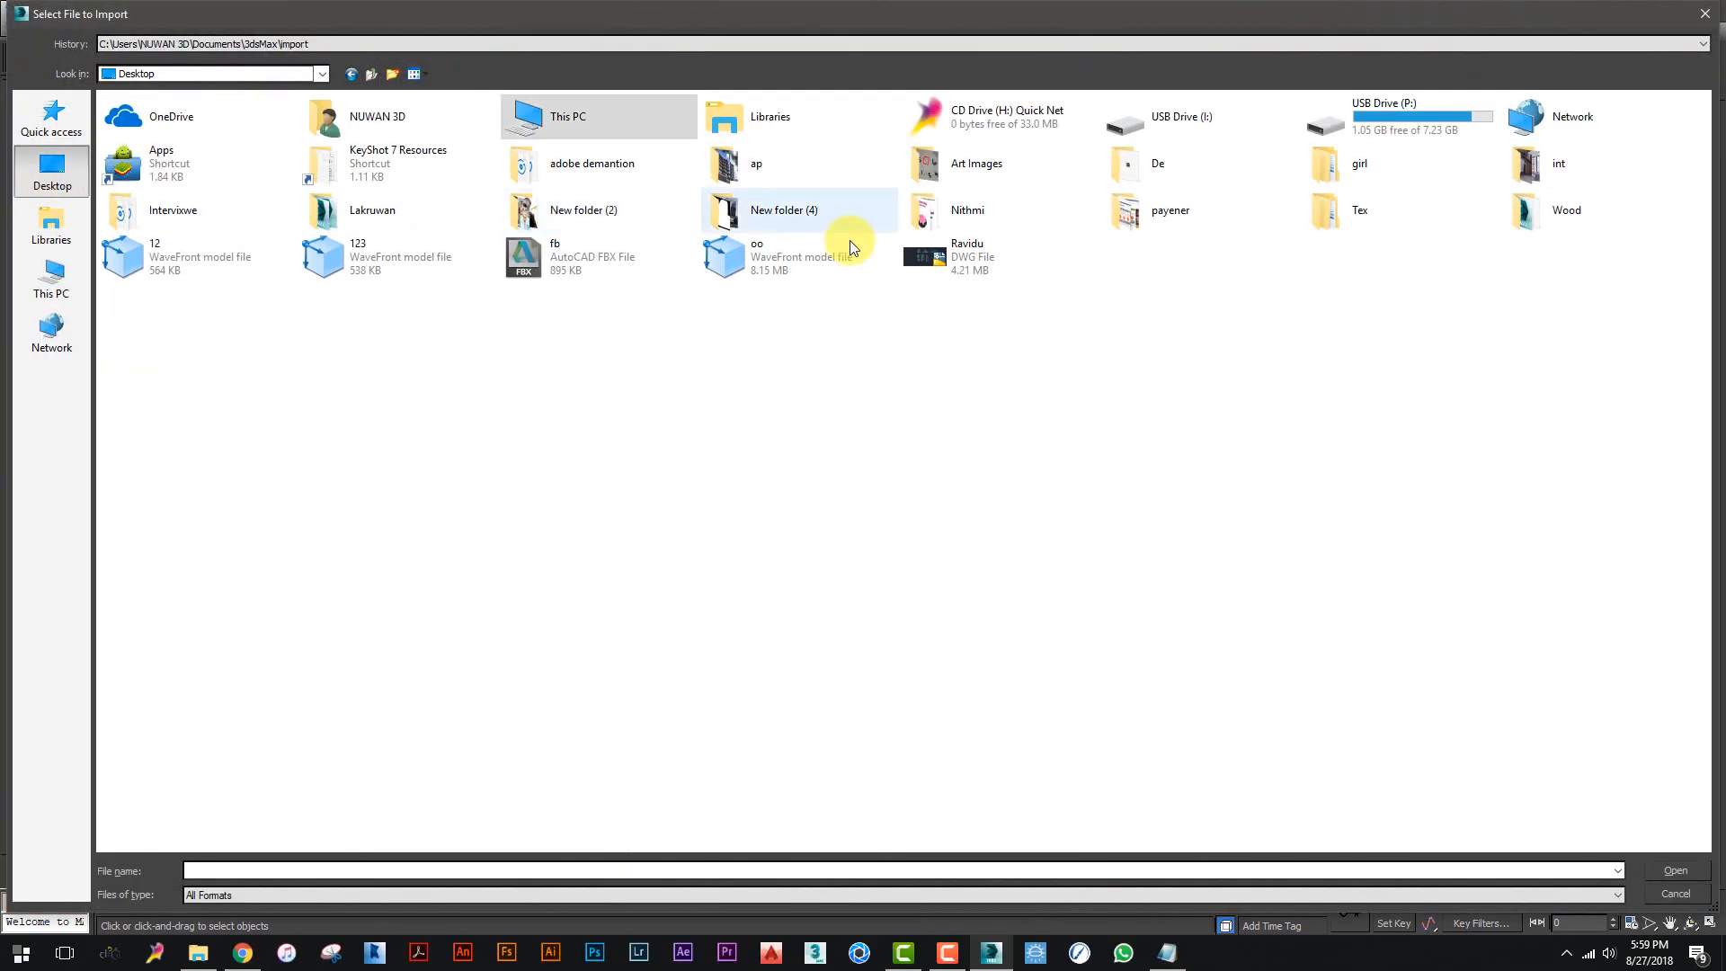
- Choose the exported OBJ file 1 from Desktop\girl\New folder\1 as the file to import
double_click(1397, 153)
double_click(187, 134)
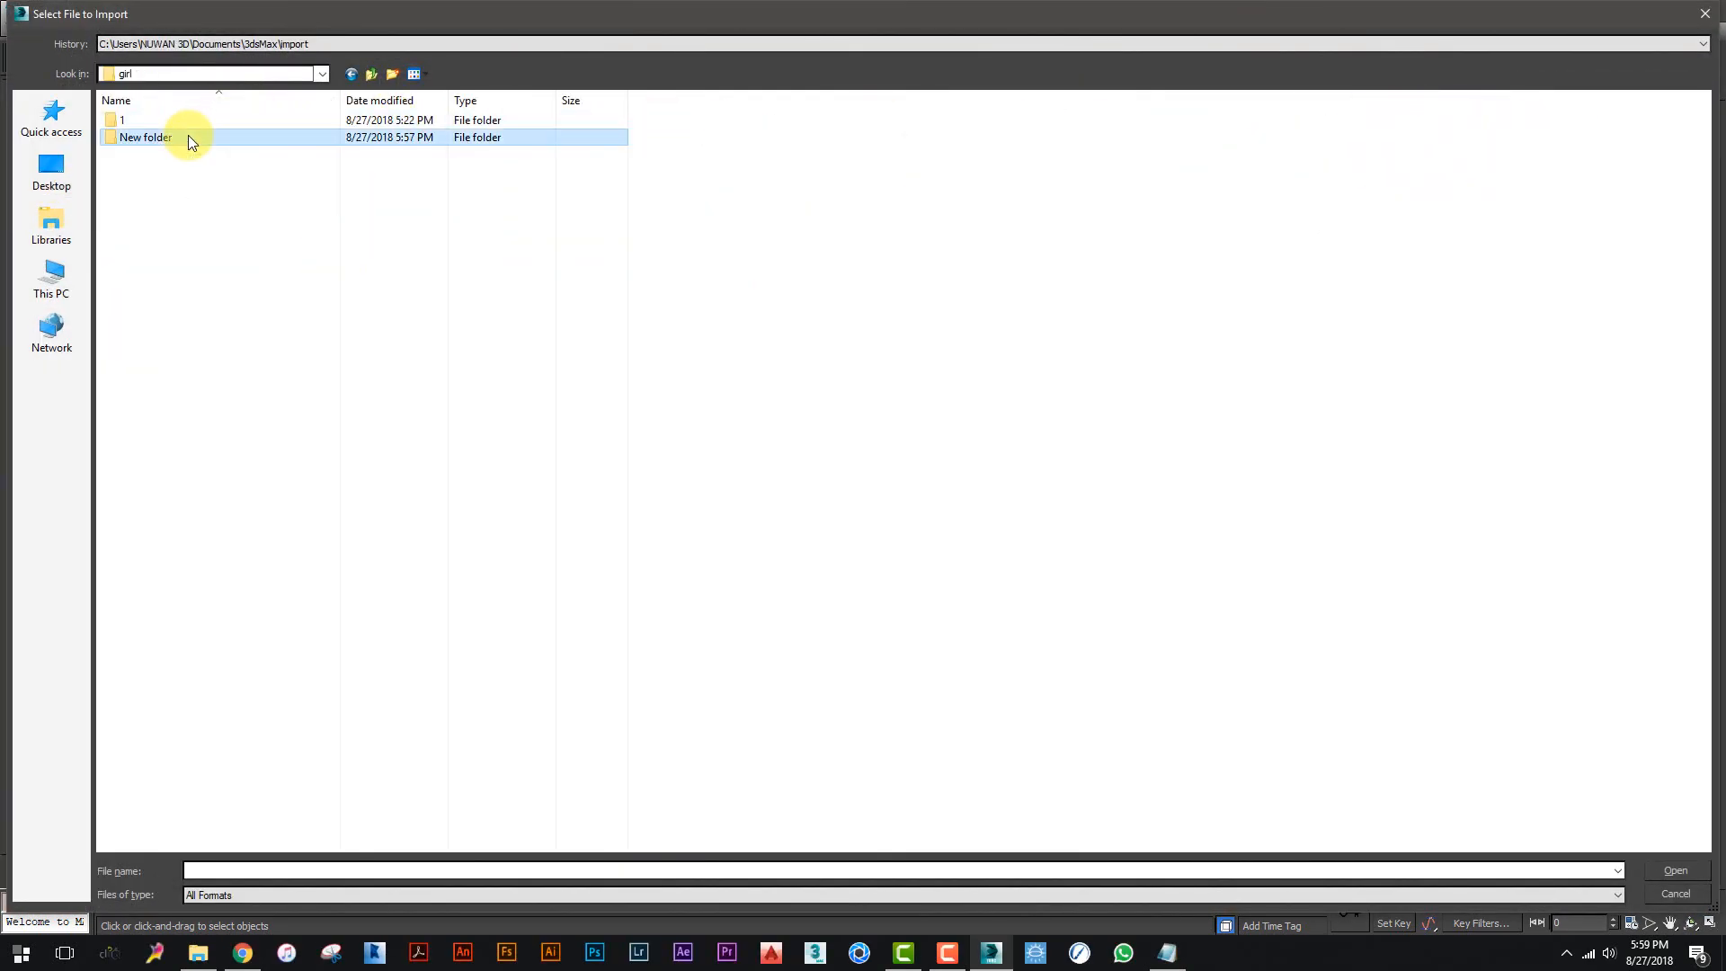
double_click(133, 120)
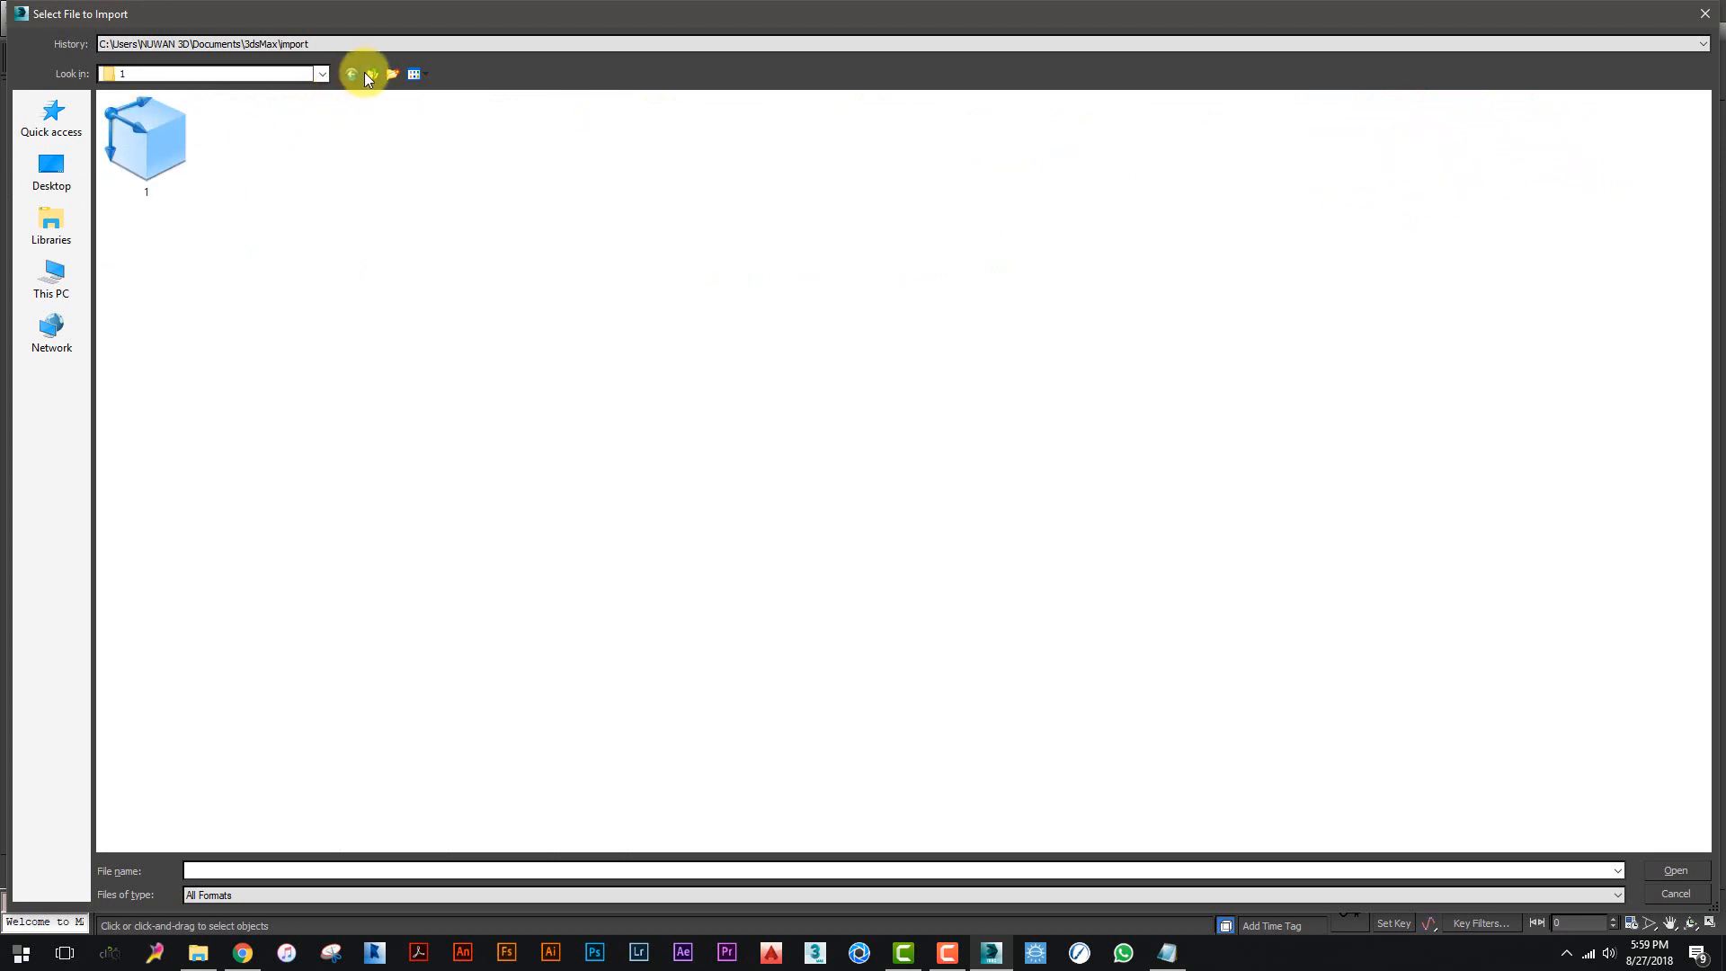
click(365, 72)
click(365, 72)
double_click(139, 119)
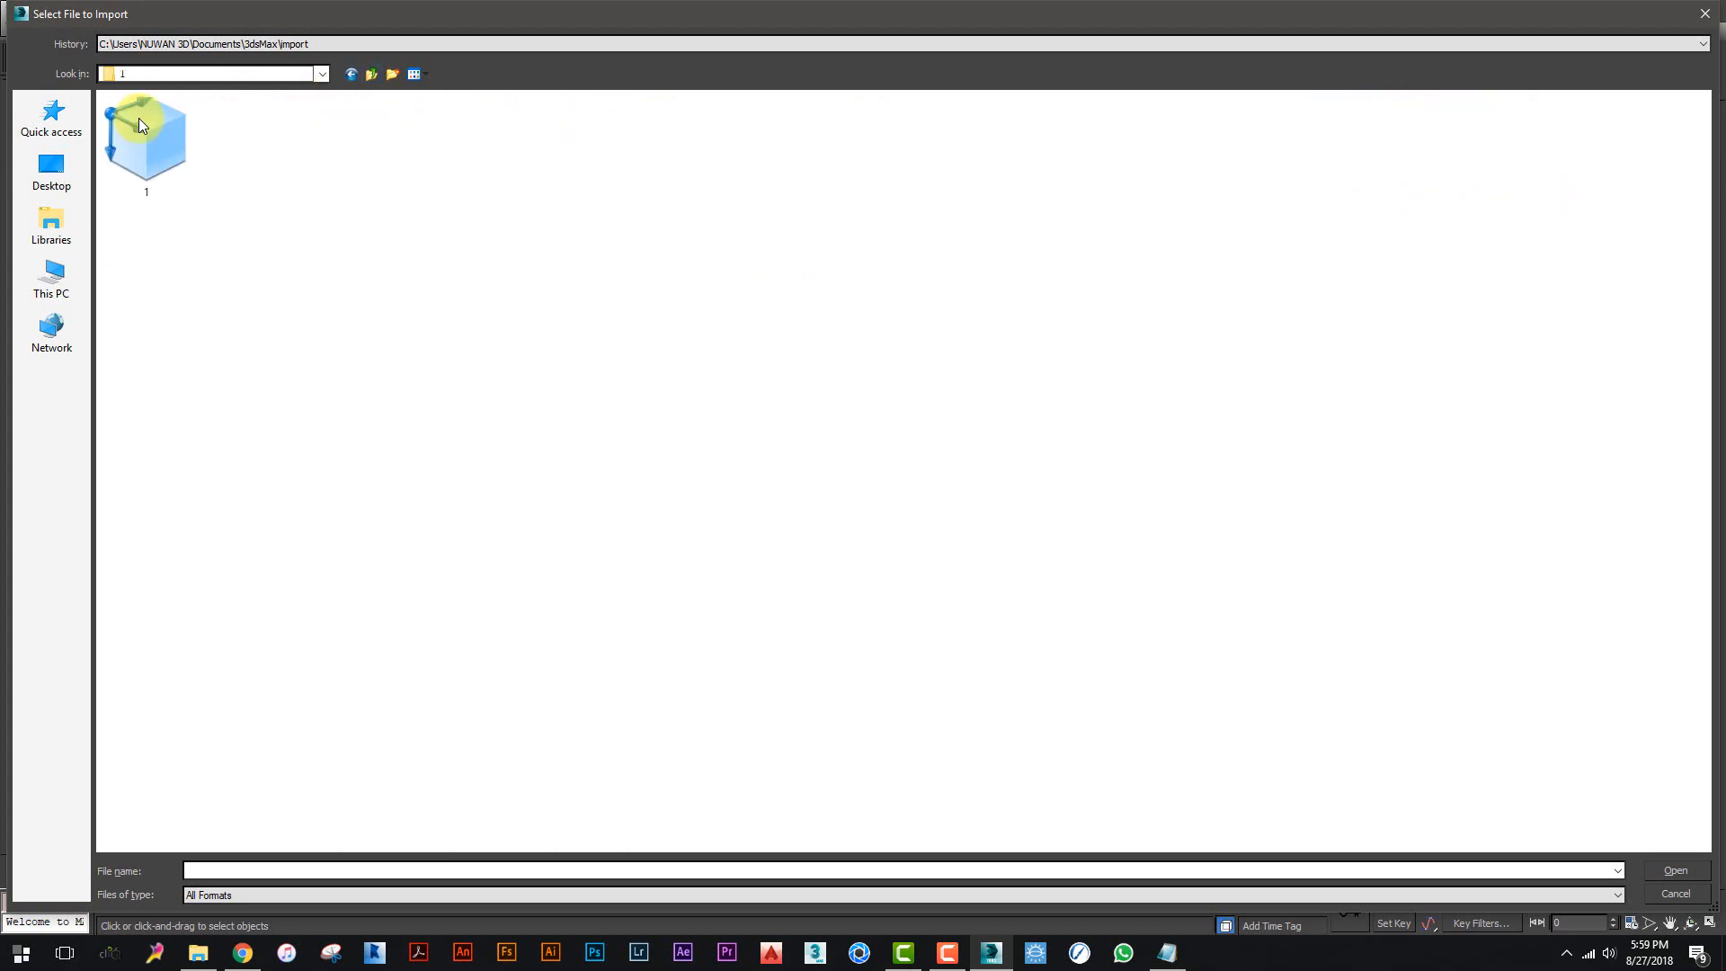
click(373, 73)
click(373, 73)
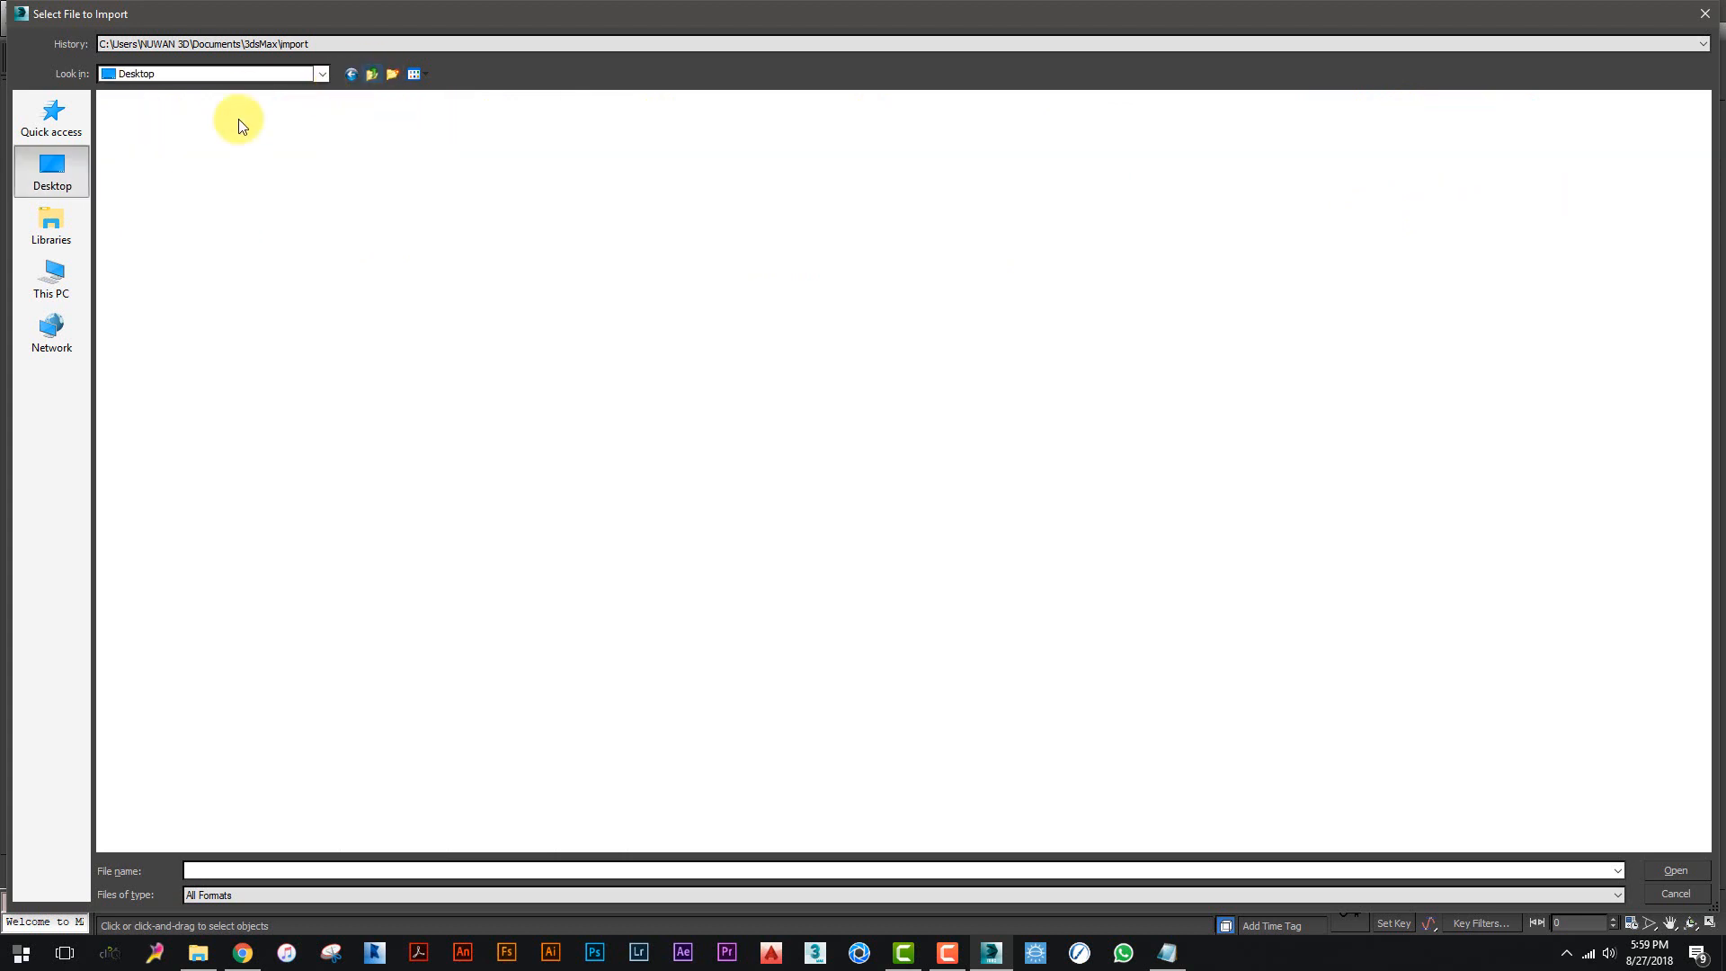
click(352, 73)
double_click(148, 136)
double_click(142, 121)
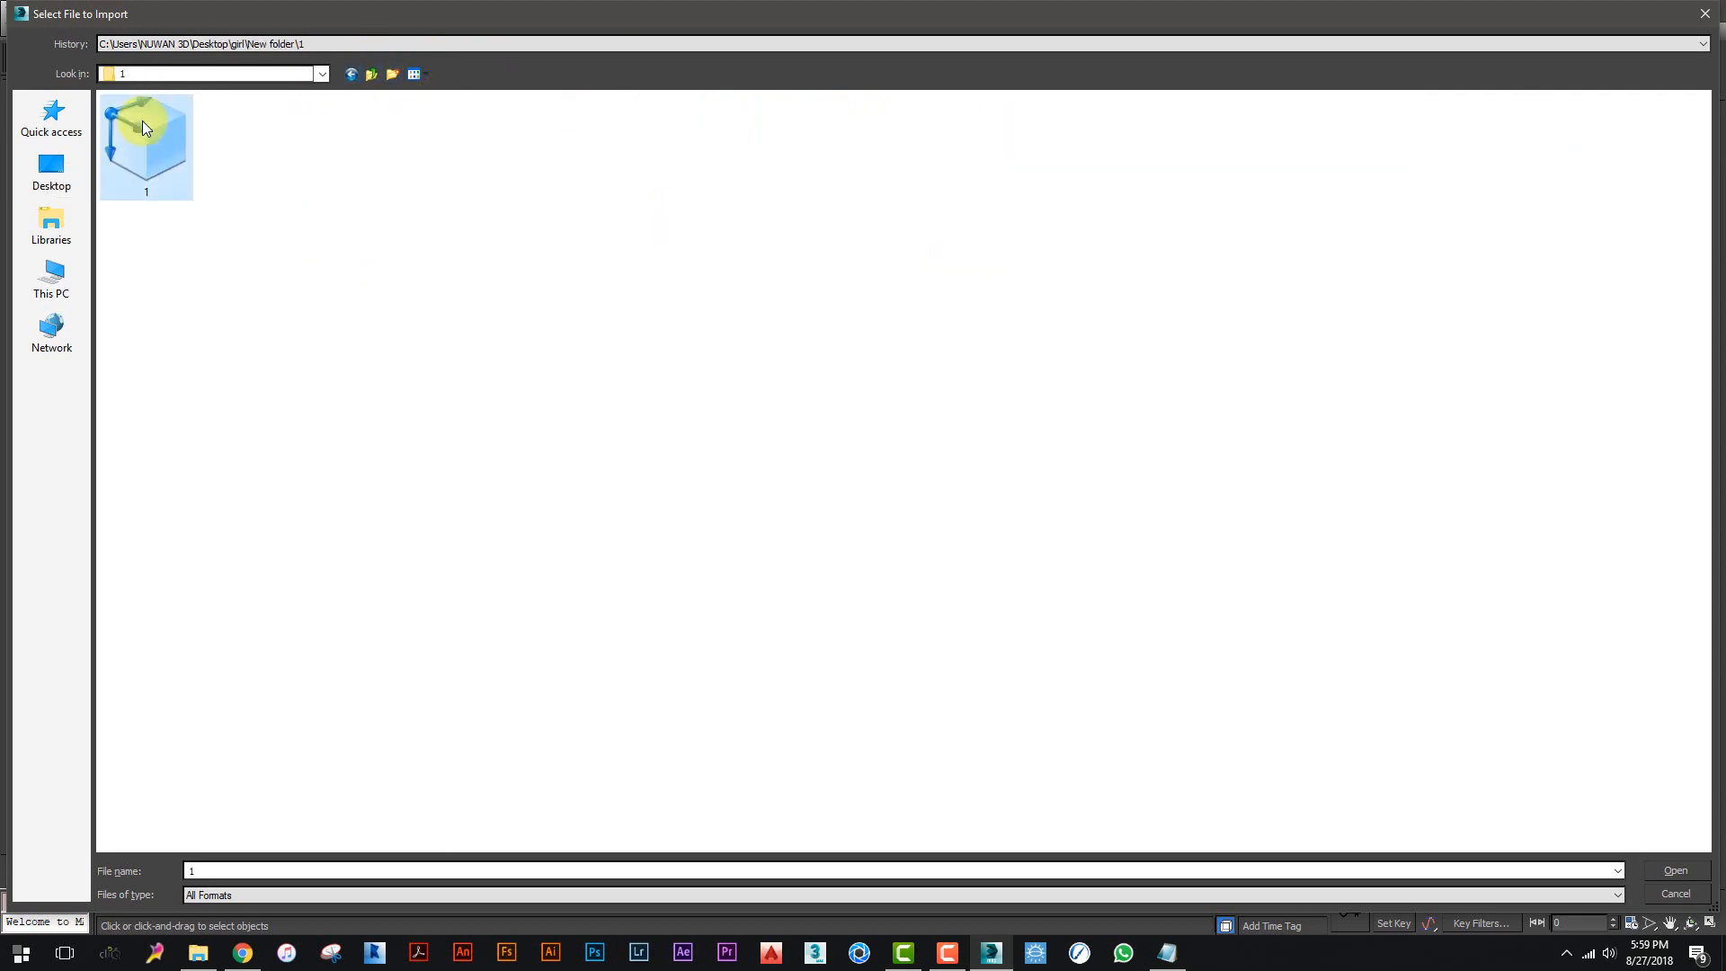
- Import the OBJ character with the current import options and enlarge the Perspective view to fill the workspace
click(732, 774)
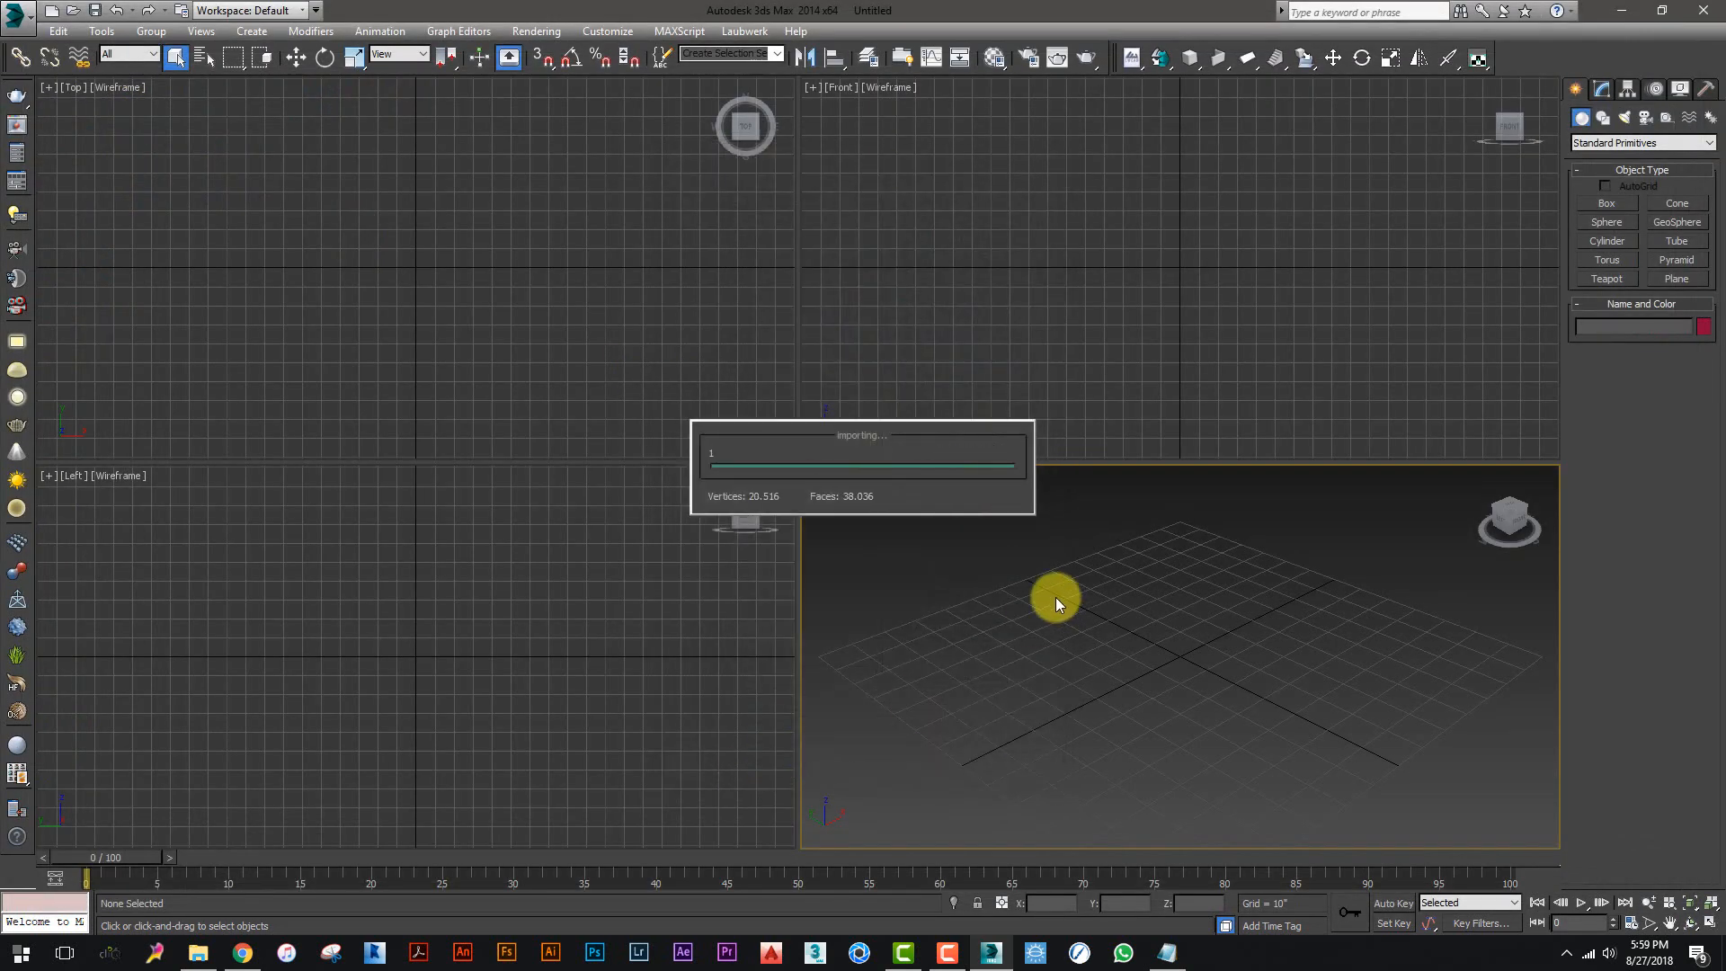
click(1049, 598)
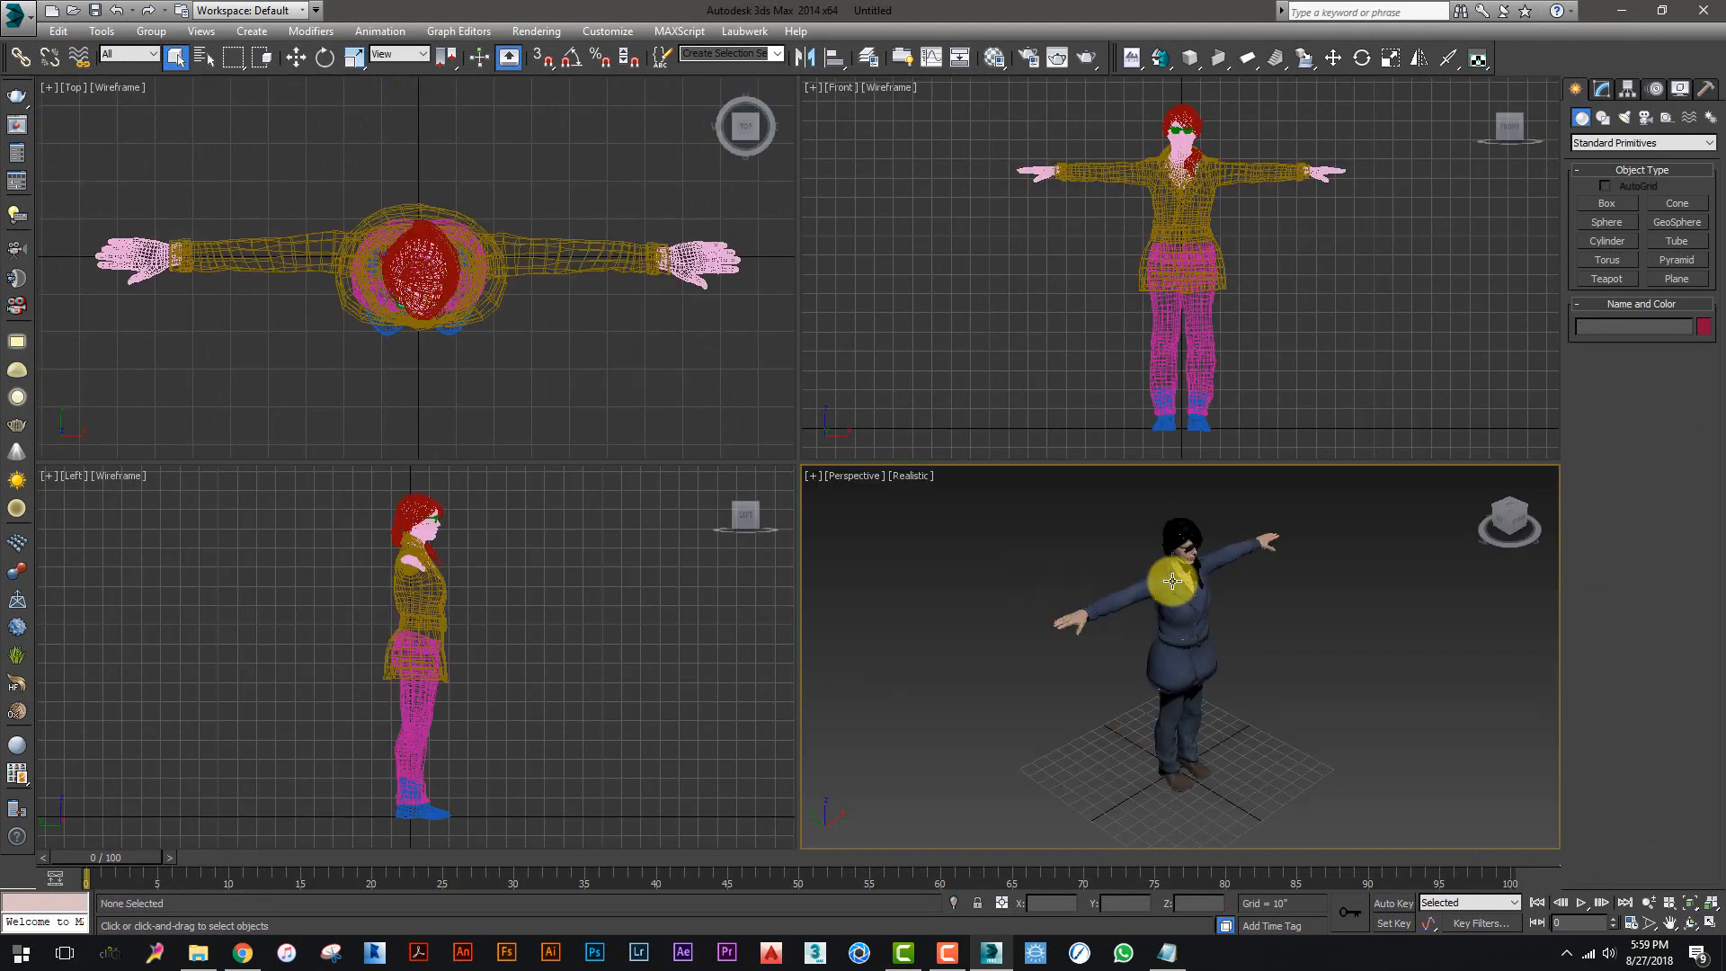
middle_drag(1173, 583, 1109, 569)
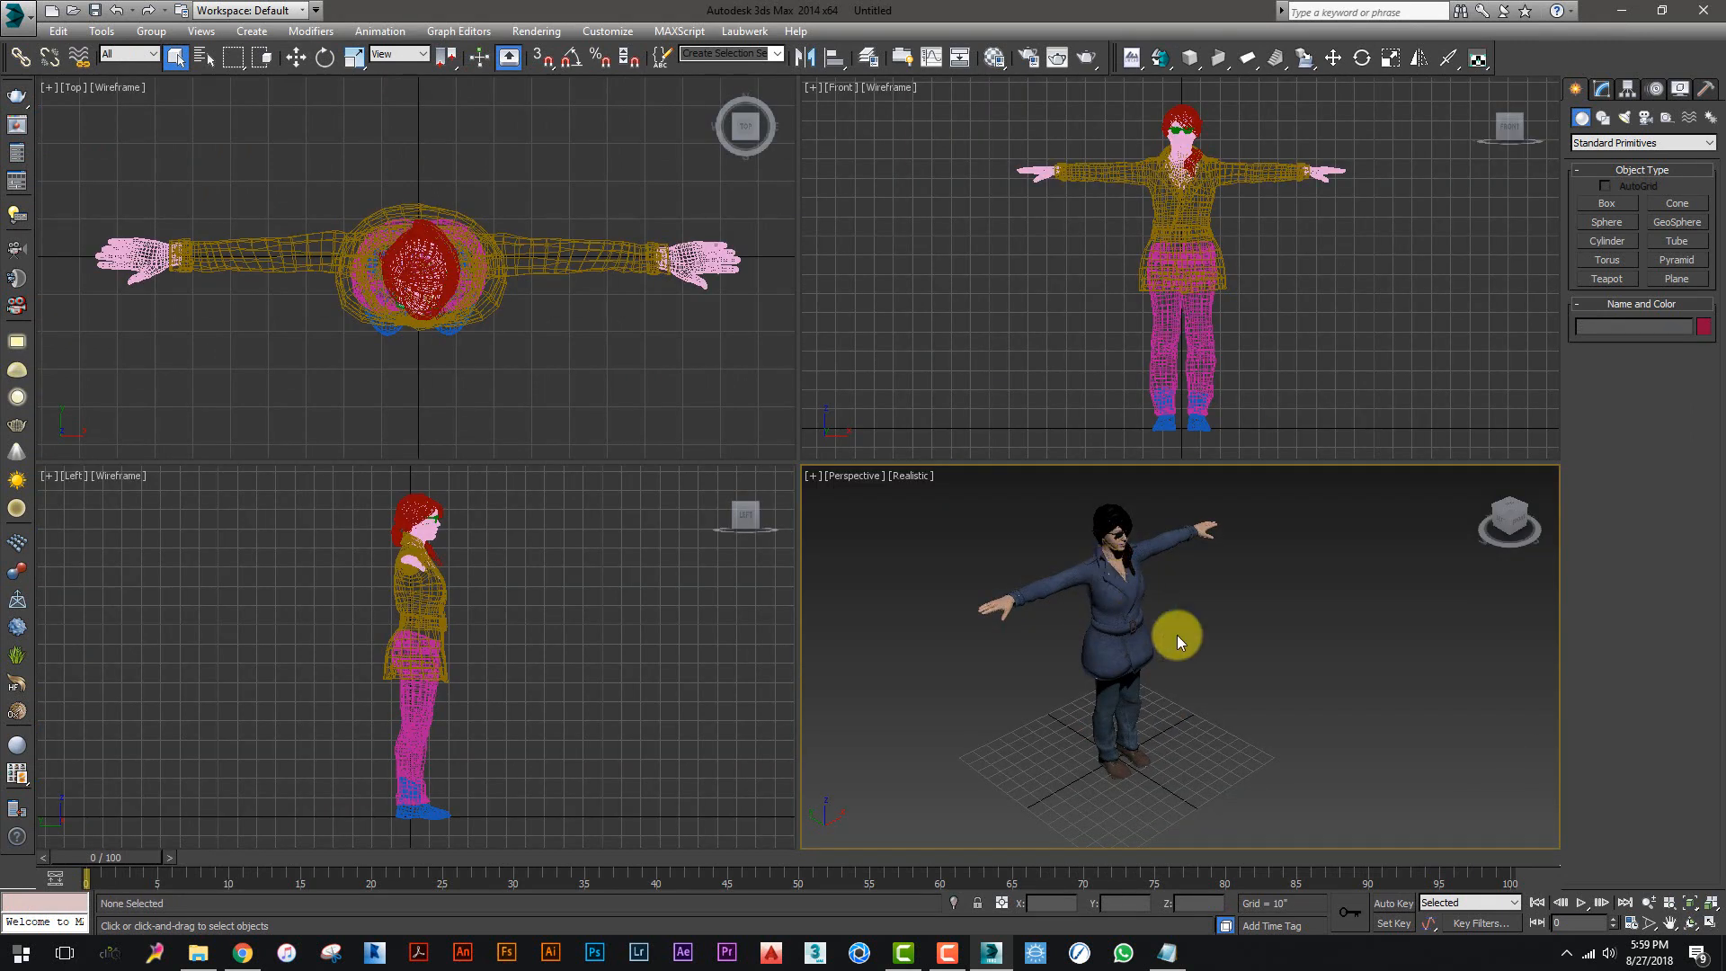
click(1690, 902)
click(1688, 919)
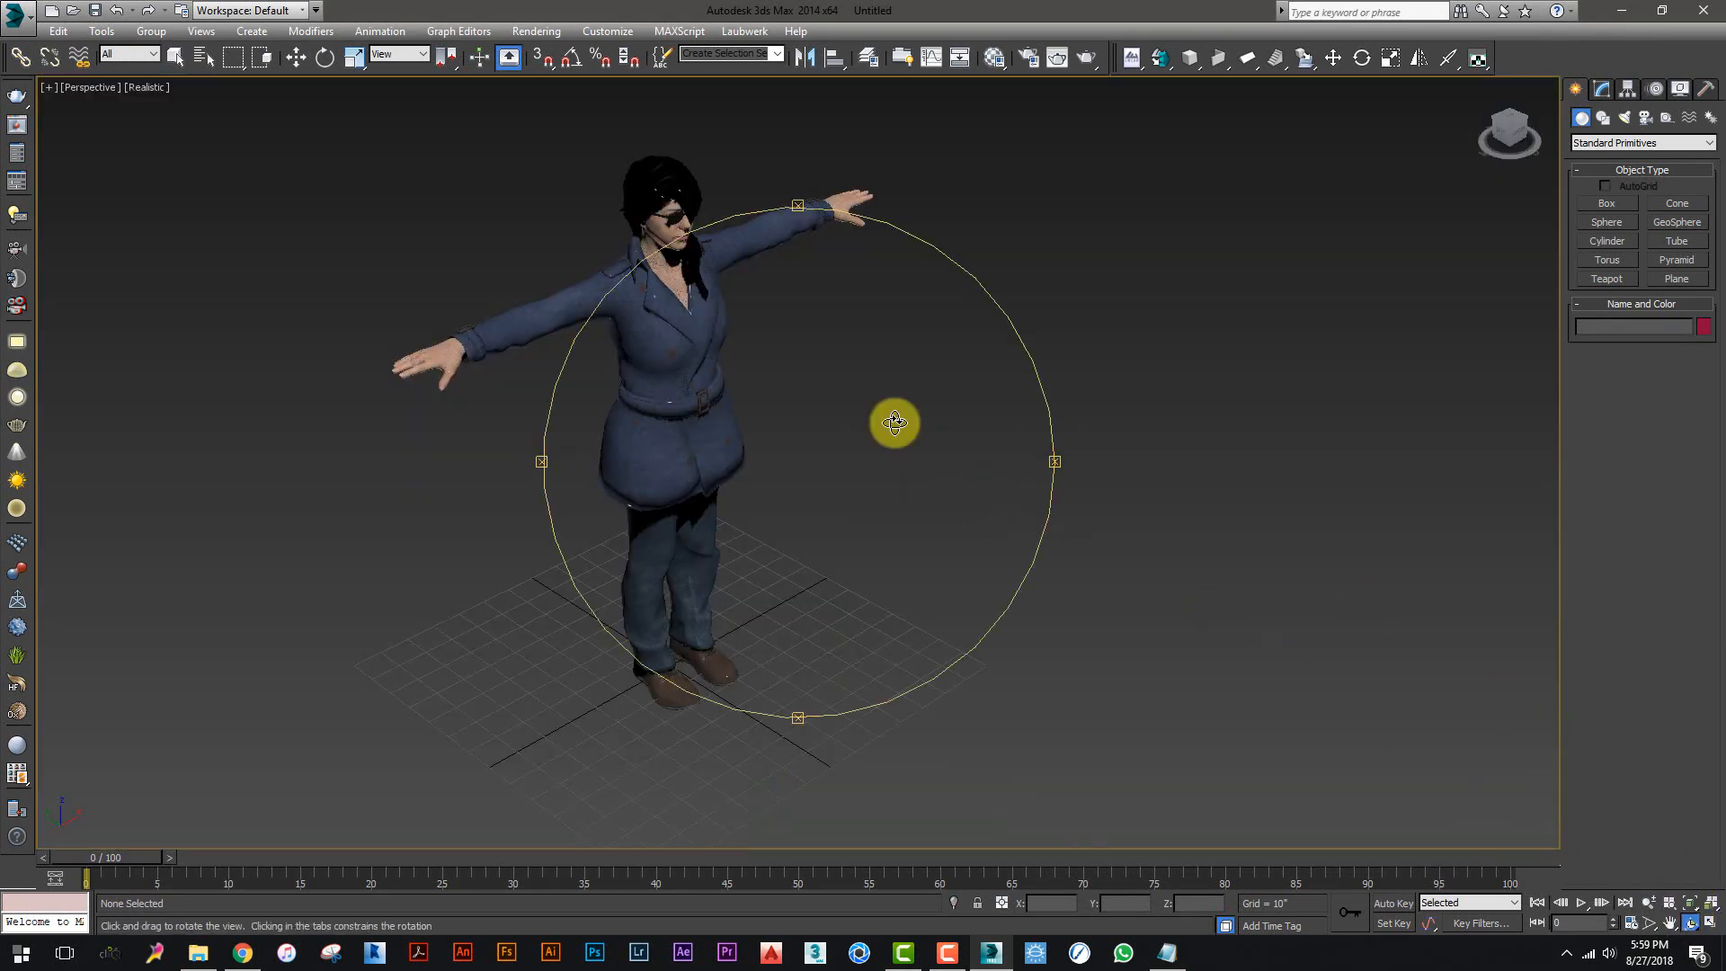
- Examine the imported character's textured face, hair and coat up close and check the separate Body mesh
drag(893, 420, 859, 378)
scroll(779, 232, up, 5)
right_click(859, 378)
middle_drag(847, 363, 859, 360)
scroll(859, 359, down, 5)
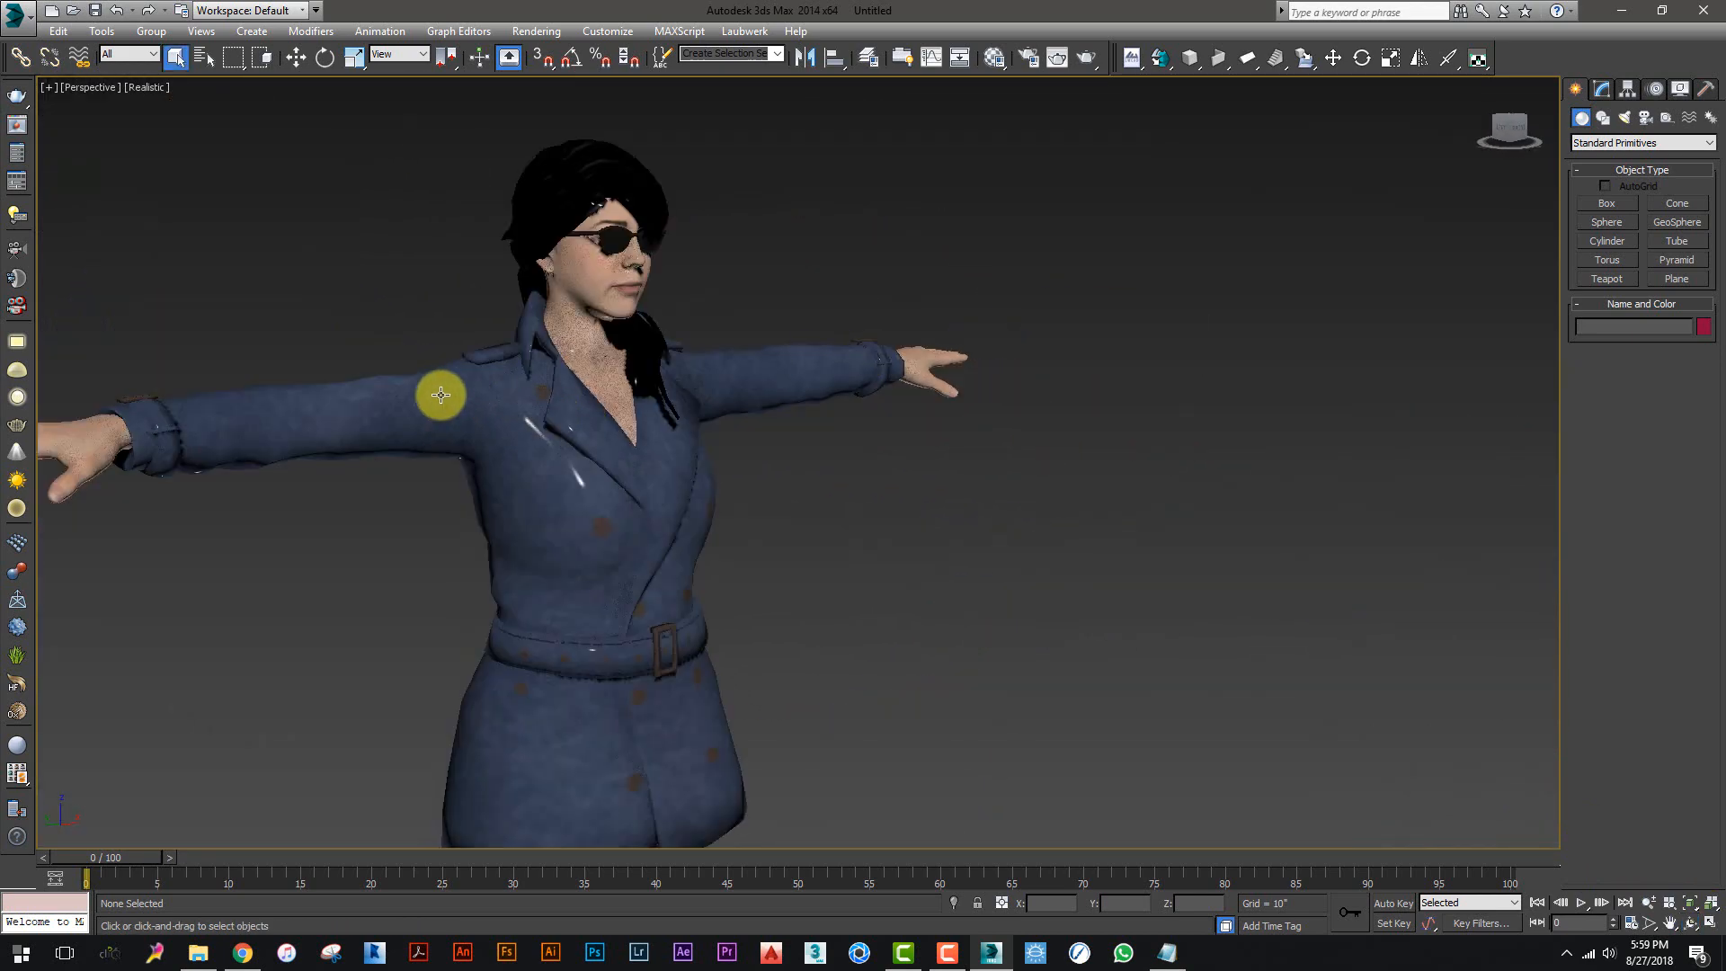
click(91, 440)
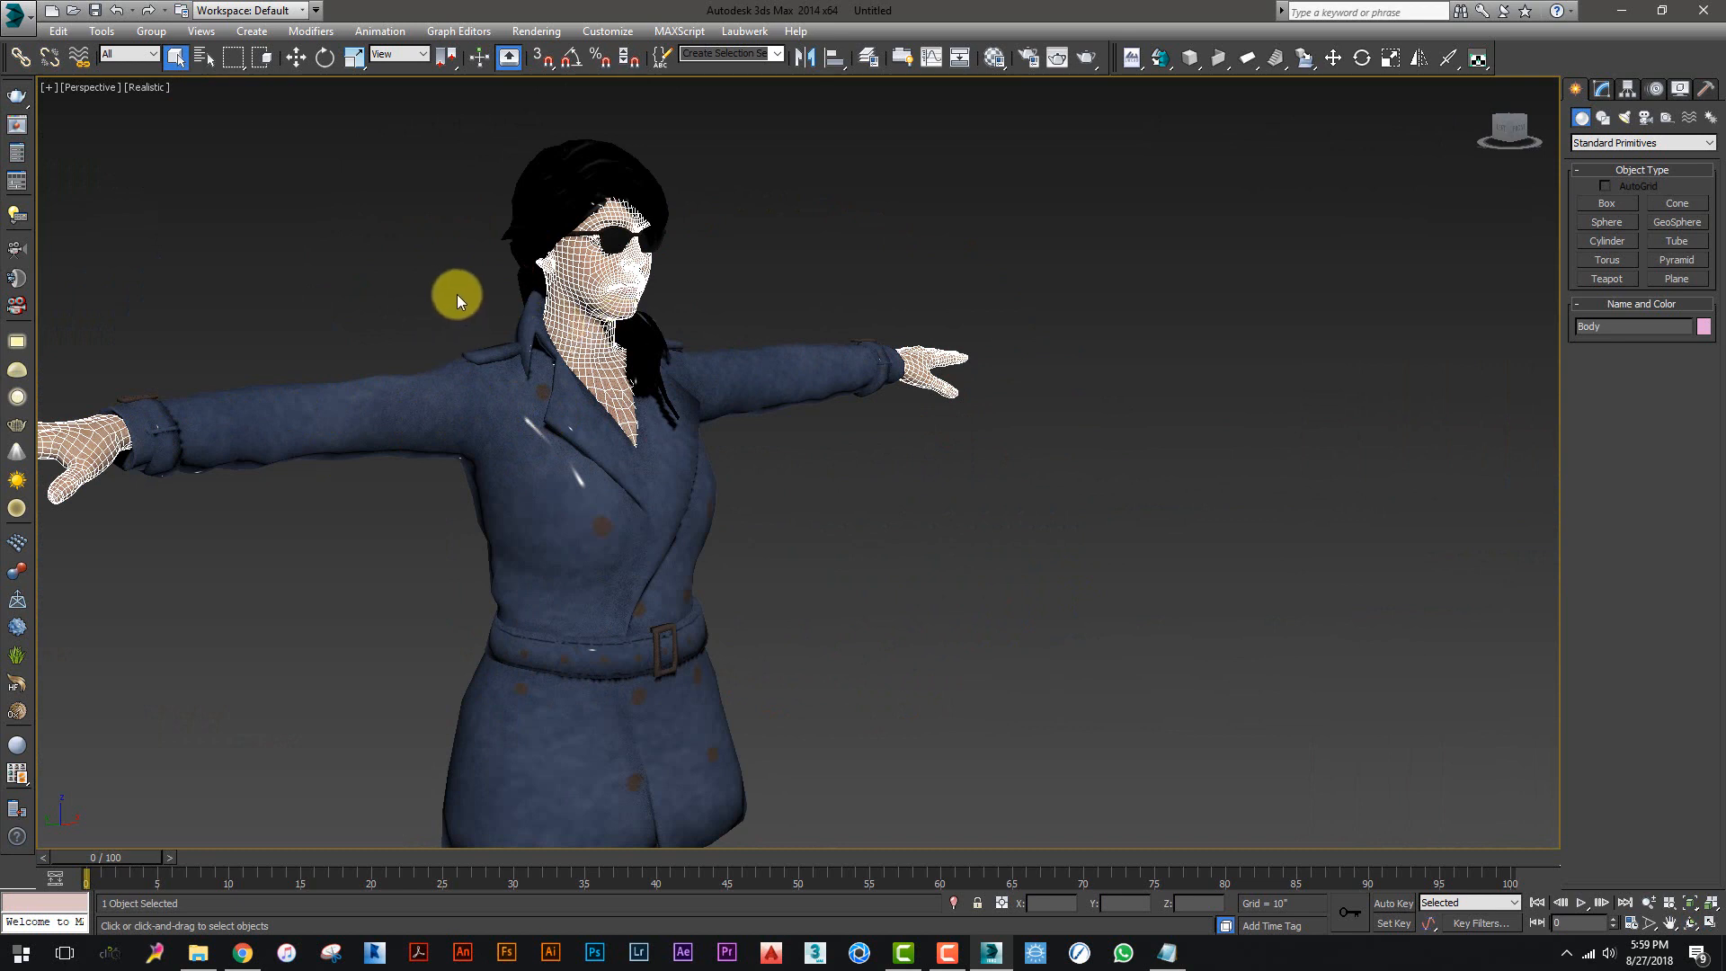
click(1043, 205)
- Close 3ds Max without saving the scene
click(1719, 7)
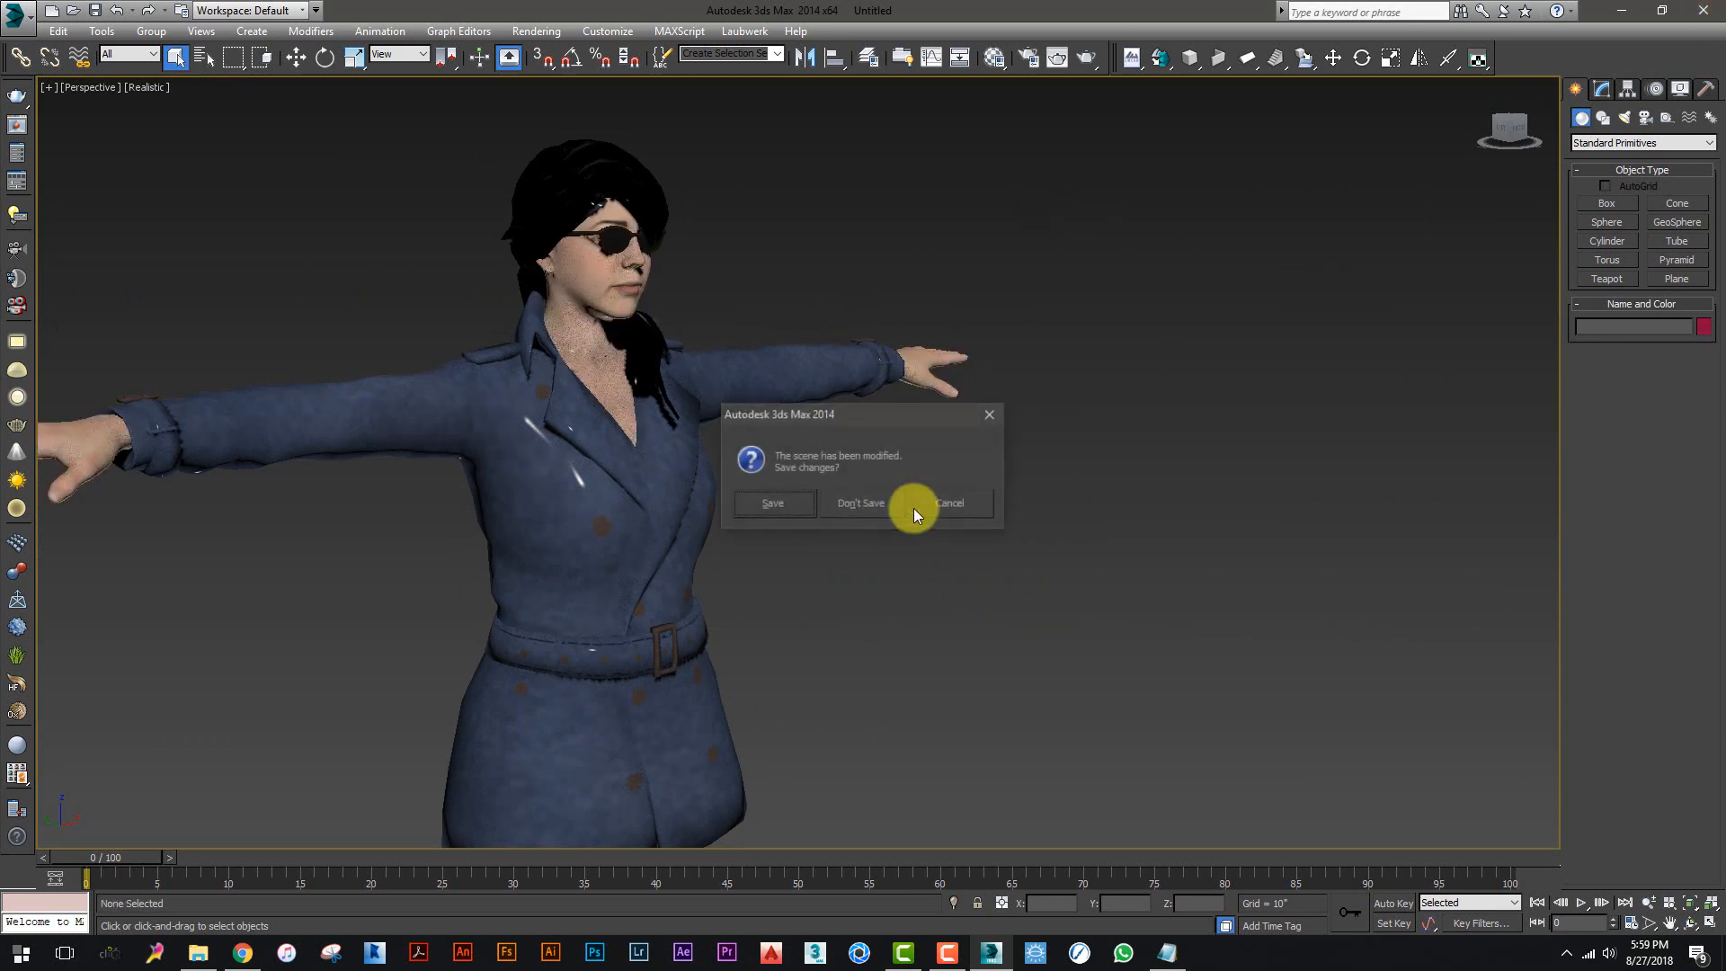
click(951, 505)
click(1703, 10)
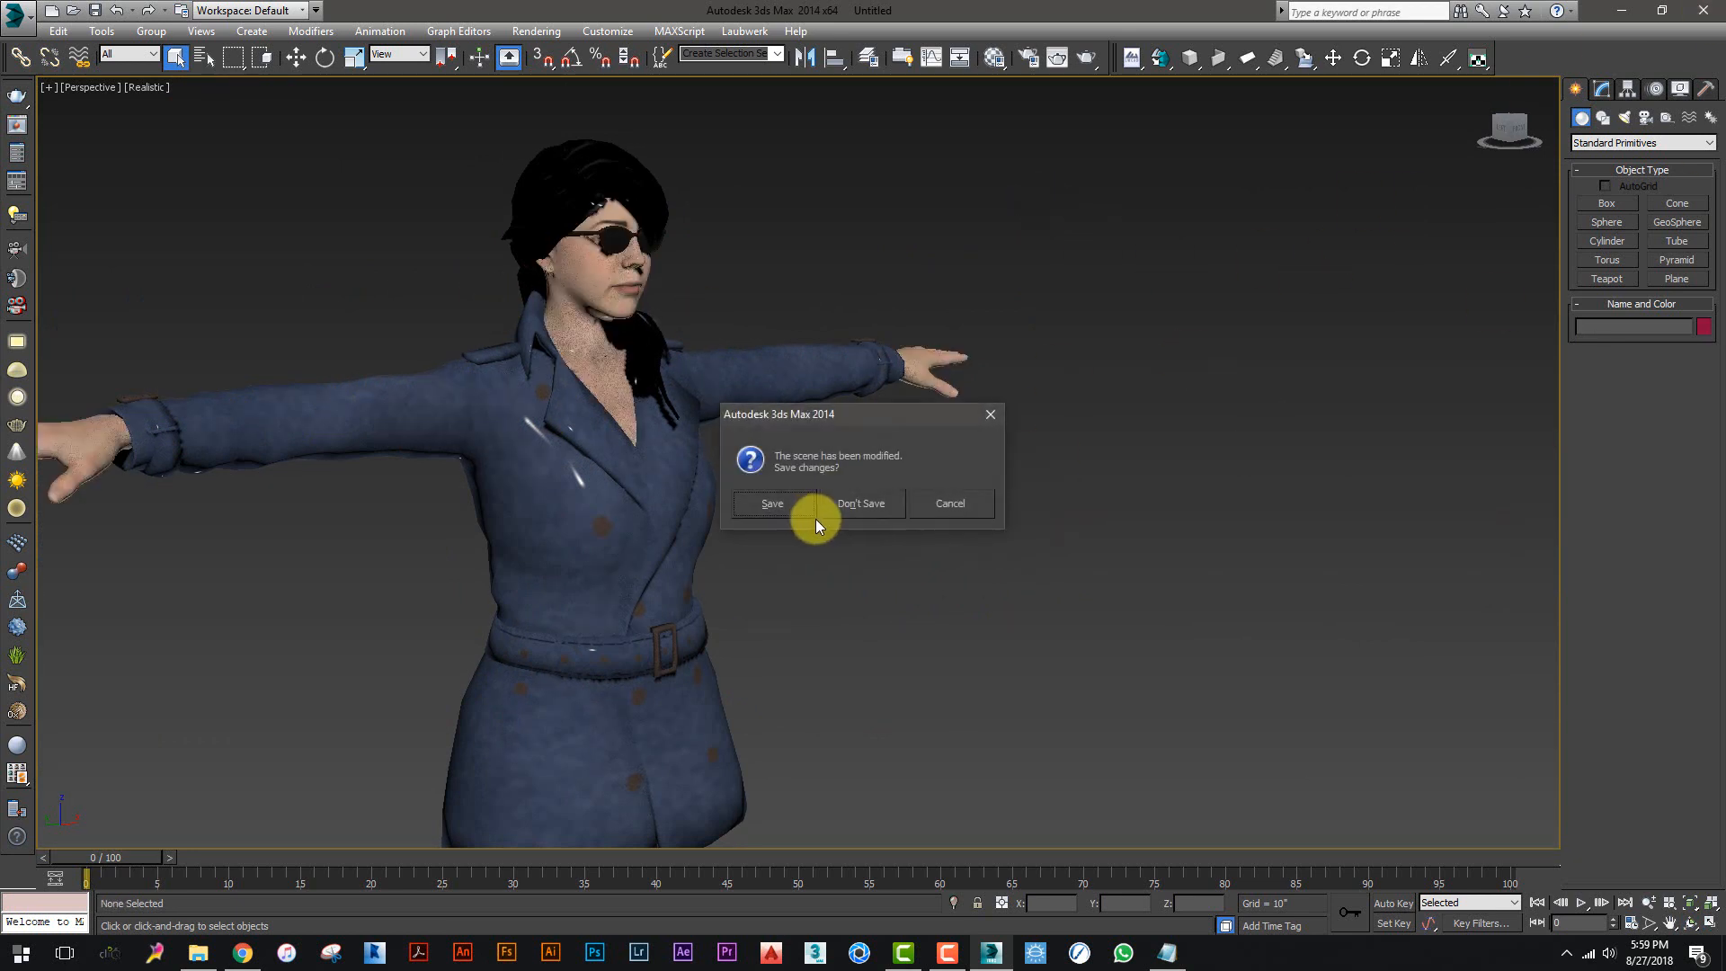
click(870, 505)
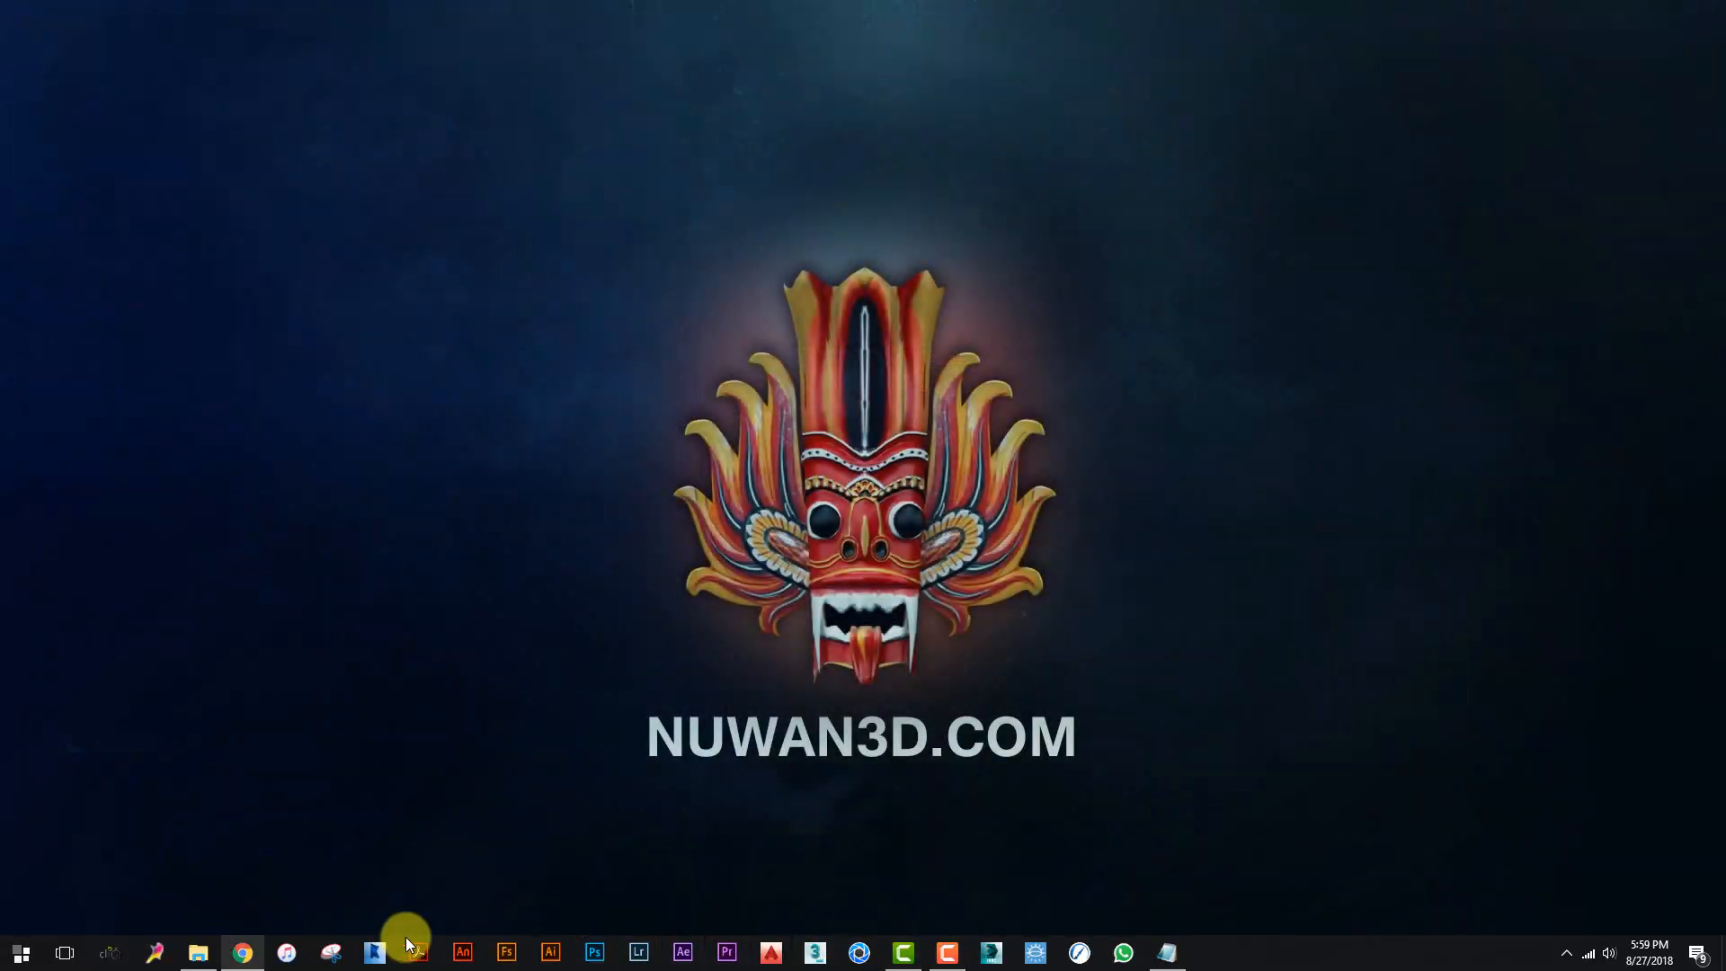
- Switch to Mixamo in Chrome and upload the character OBJ file 1 from Desktop\girl\New folder\1
click(252, 951)
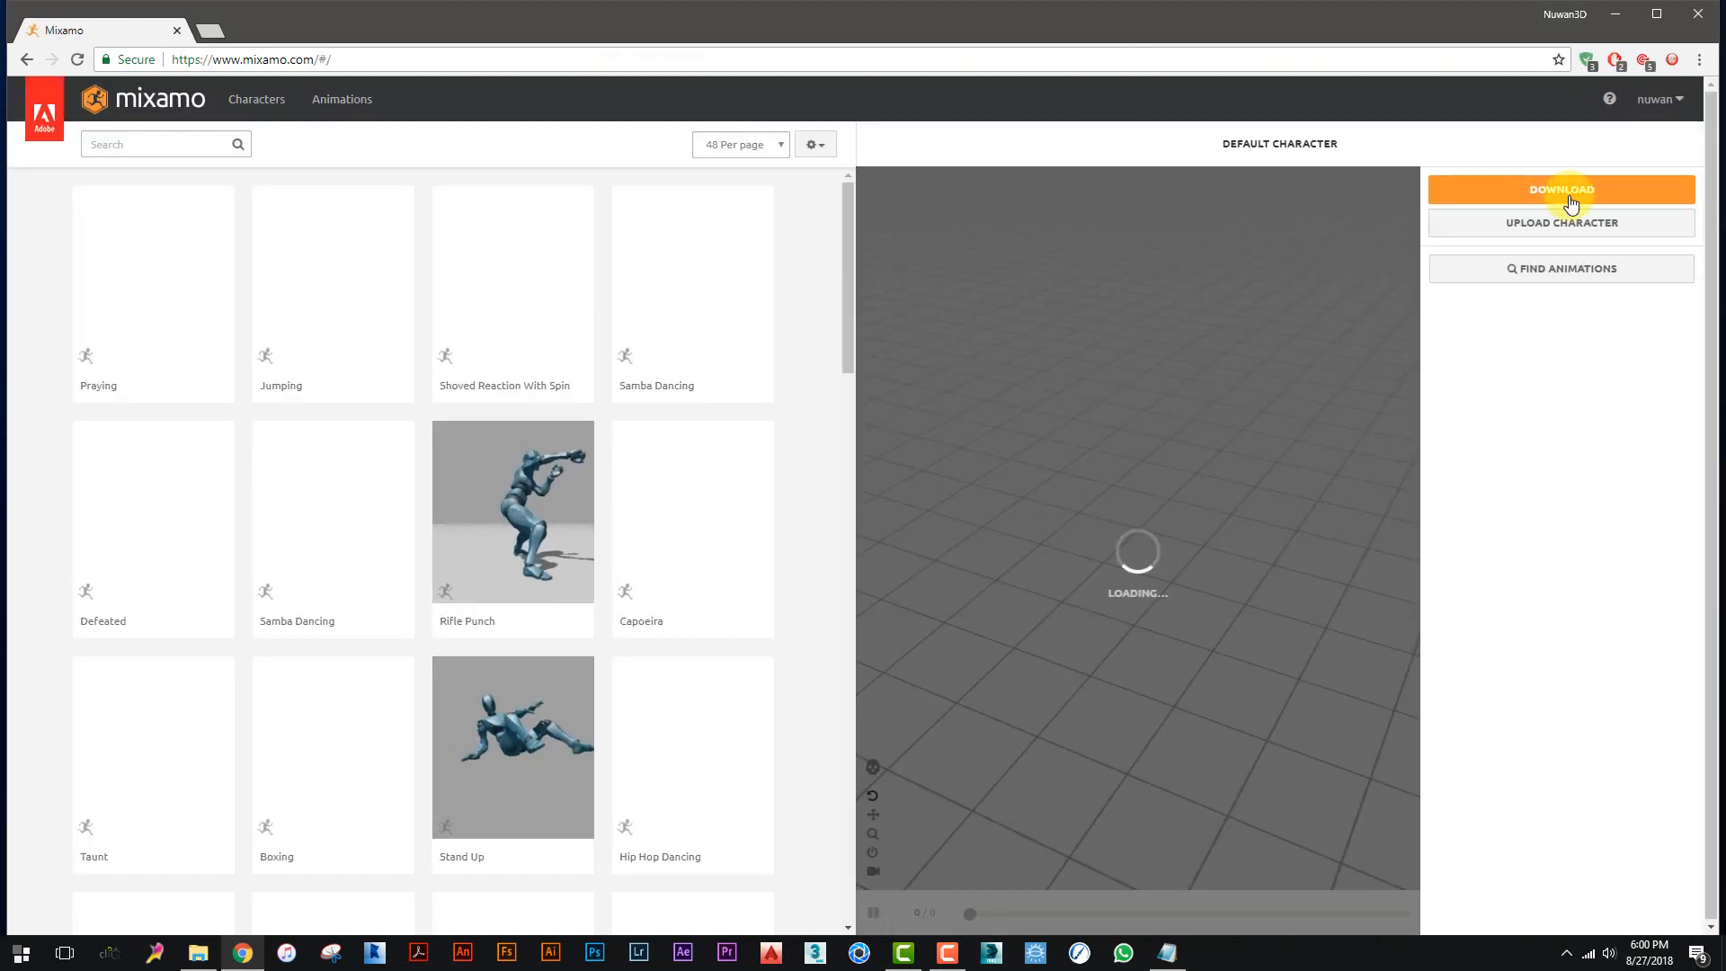
click(1577, 237)
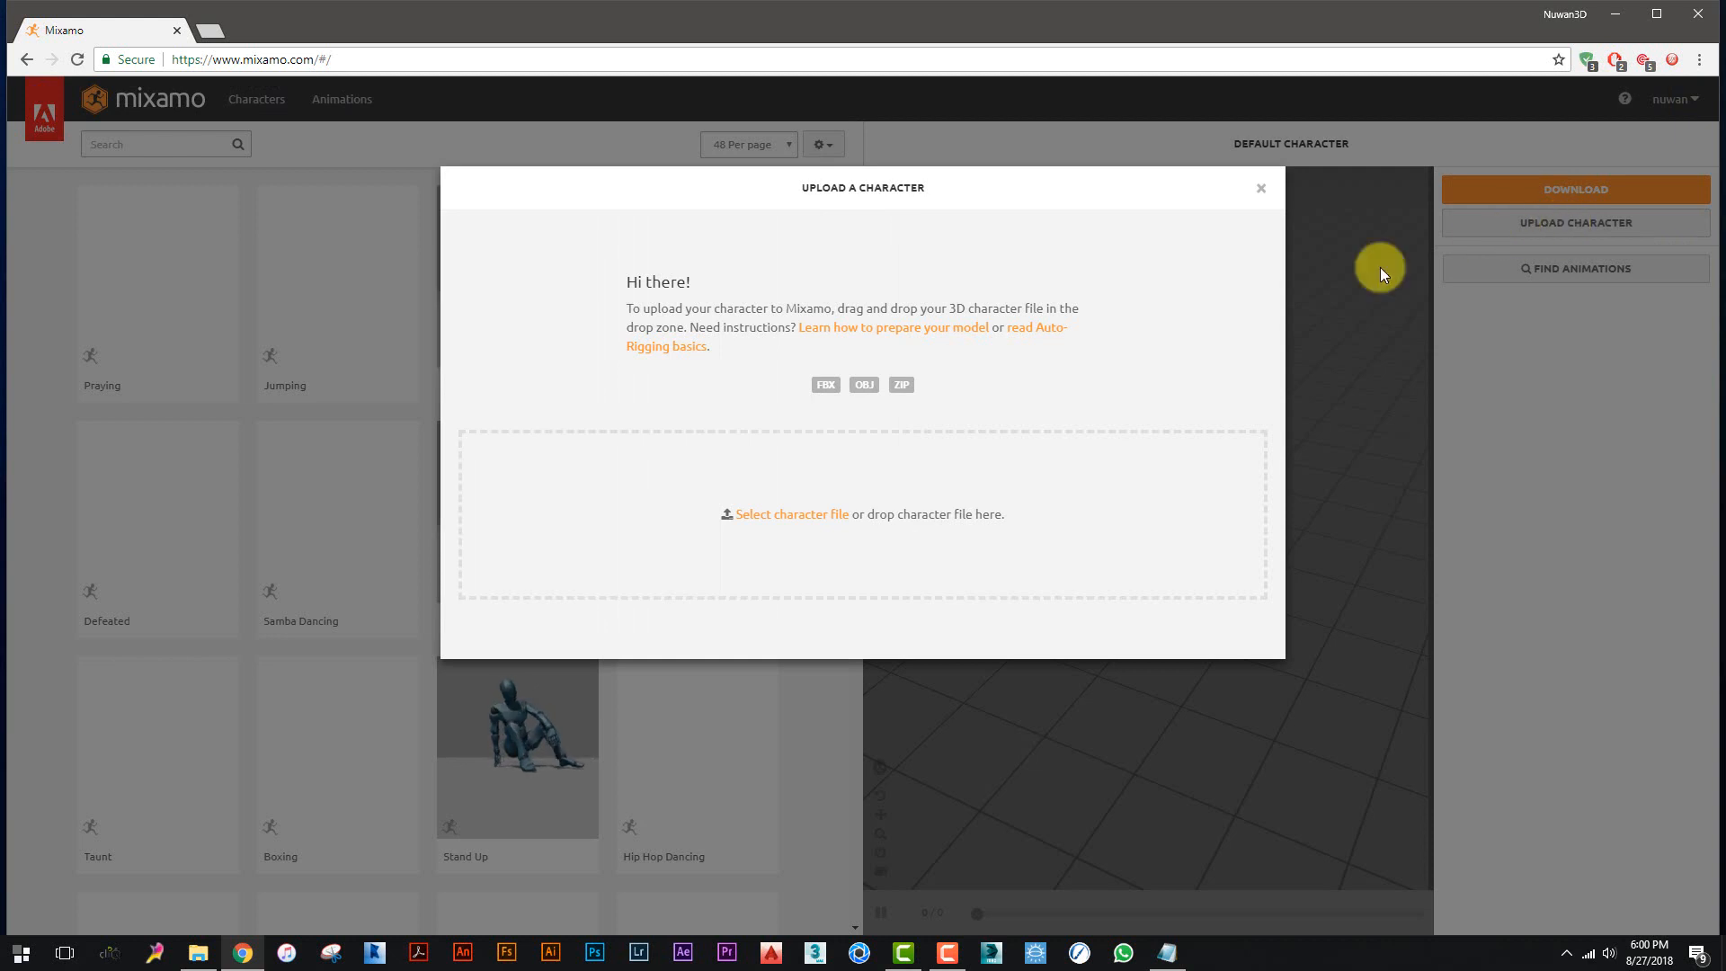
click(789, 513)
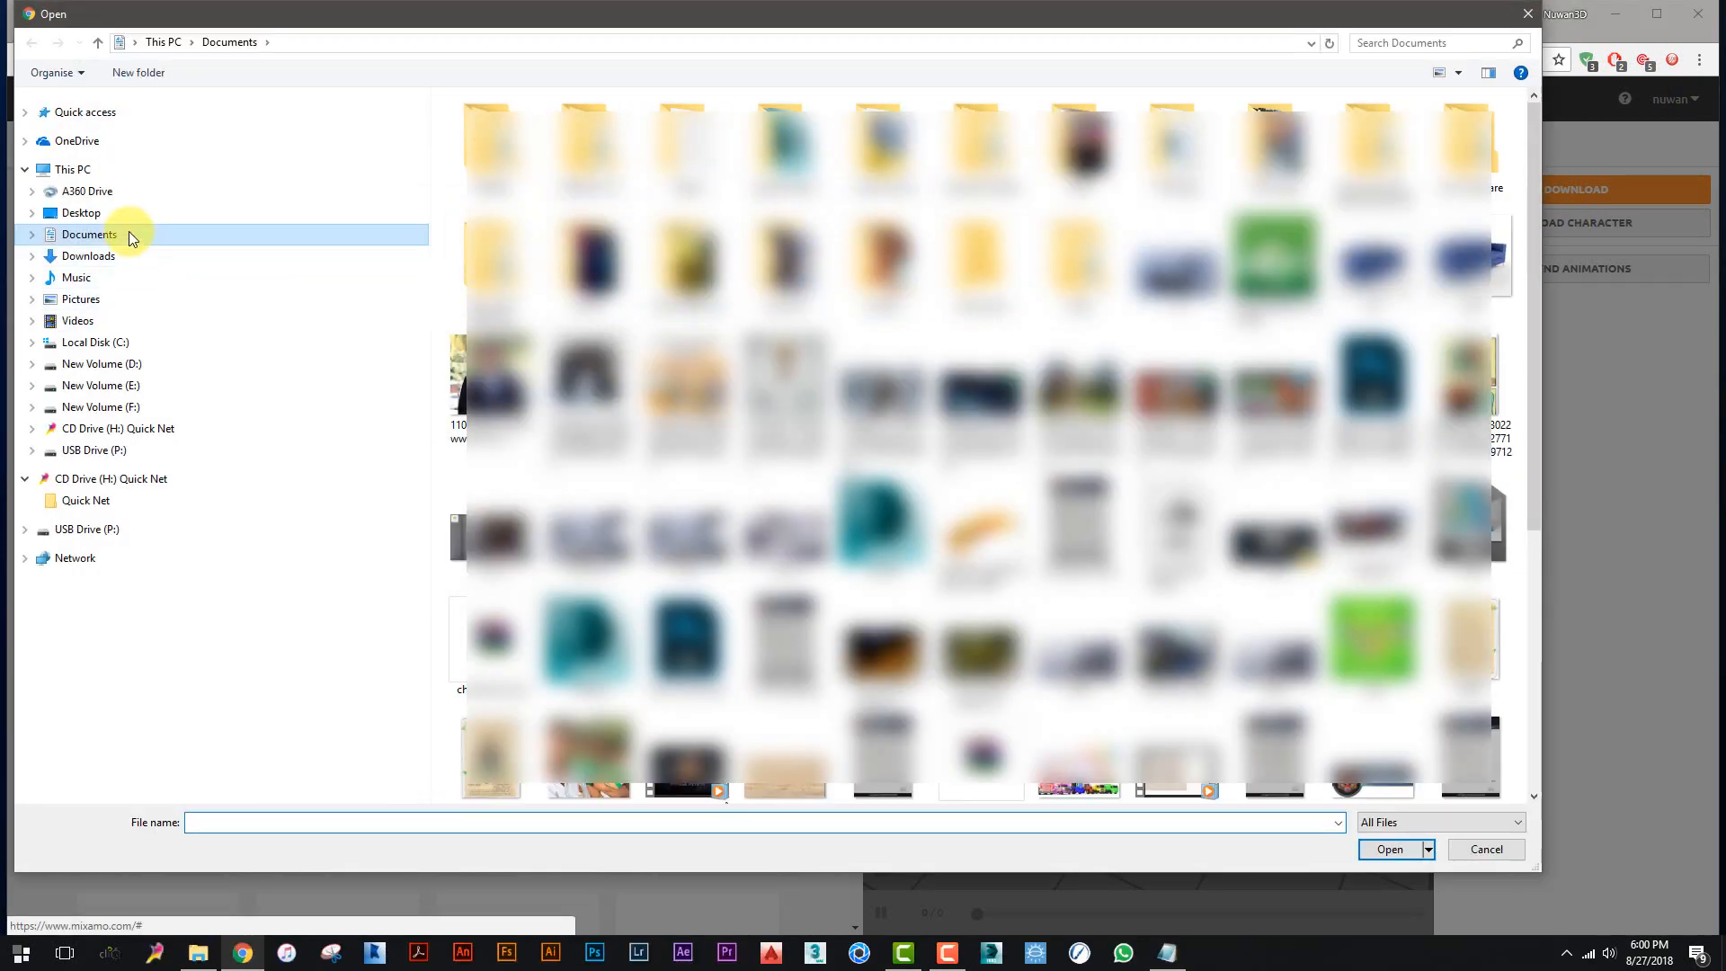
click(126, 216)
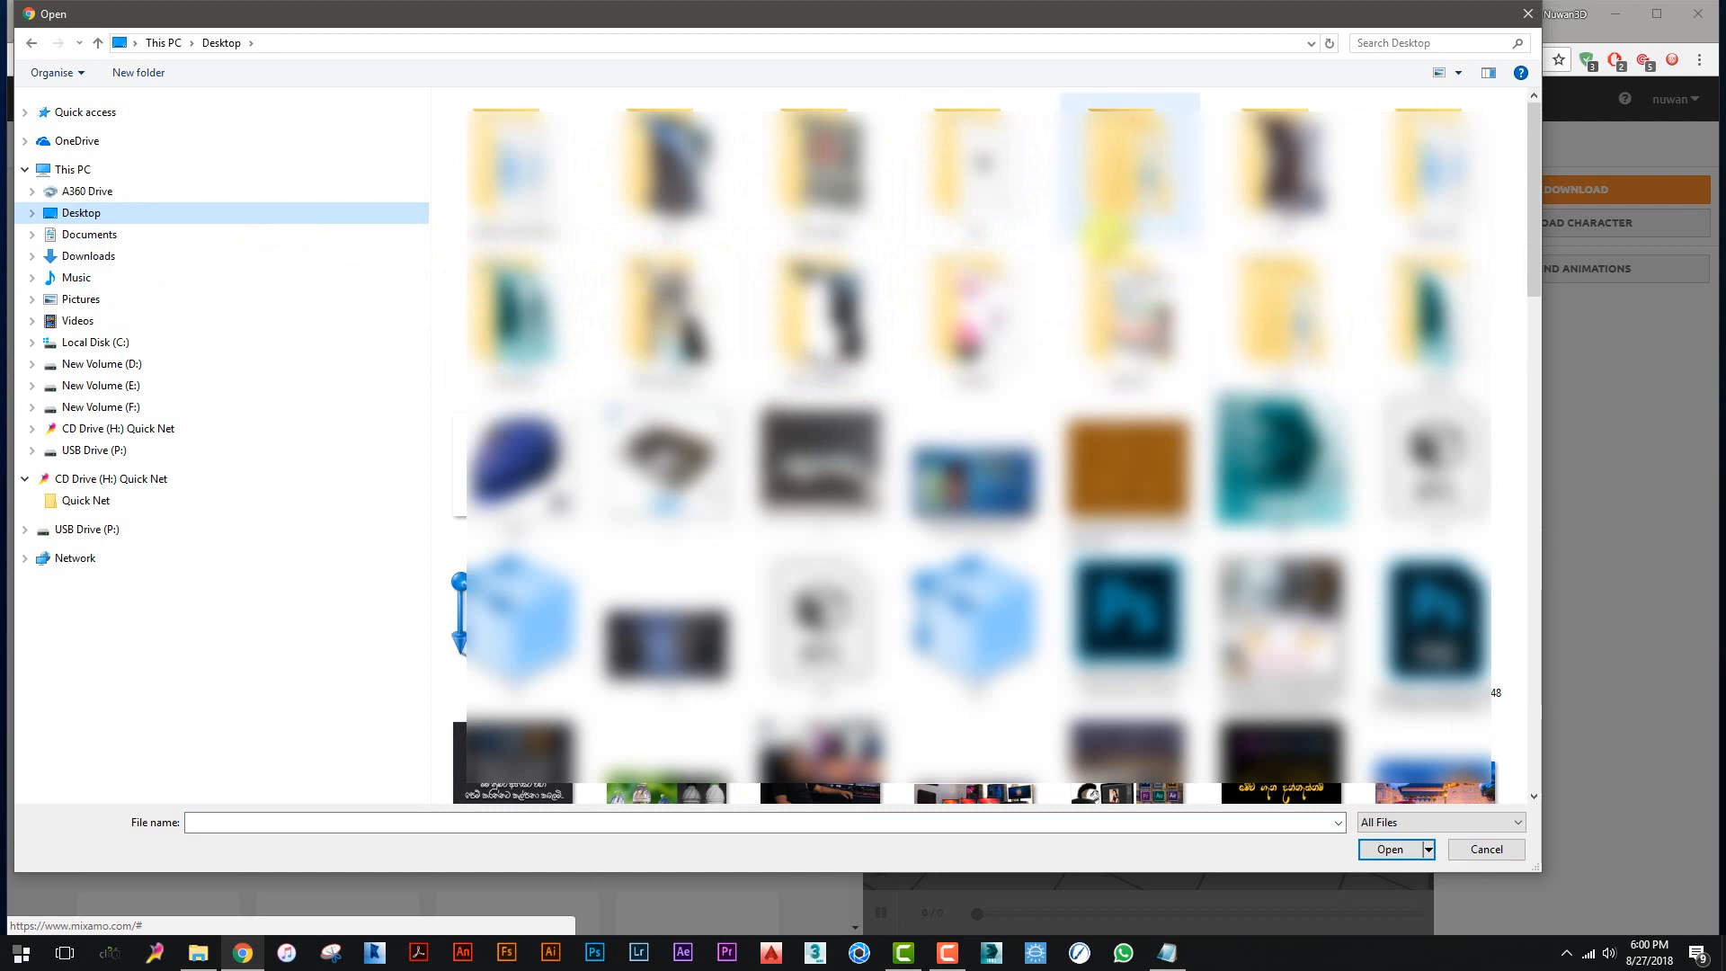
double_click(1129, 166)
double_click(501, 142)
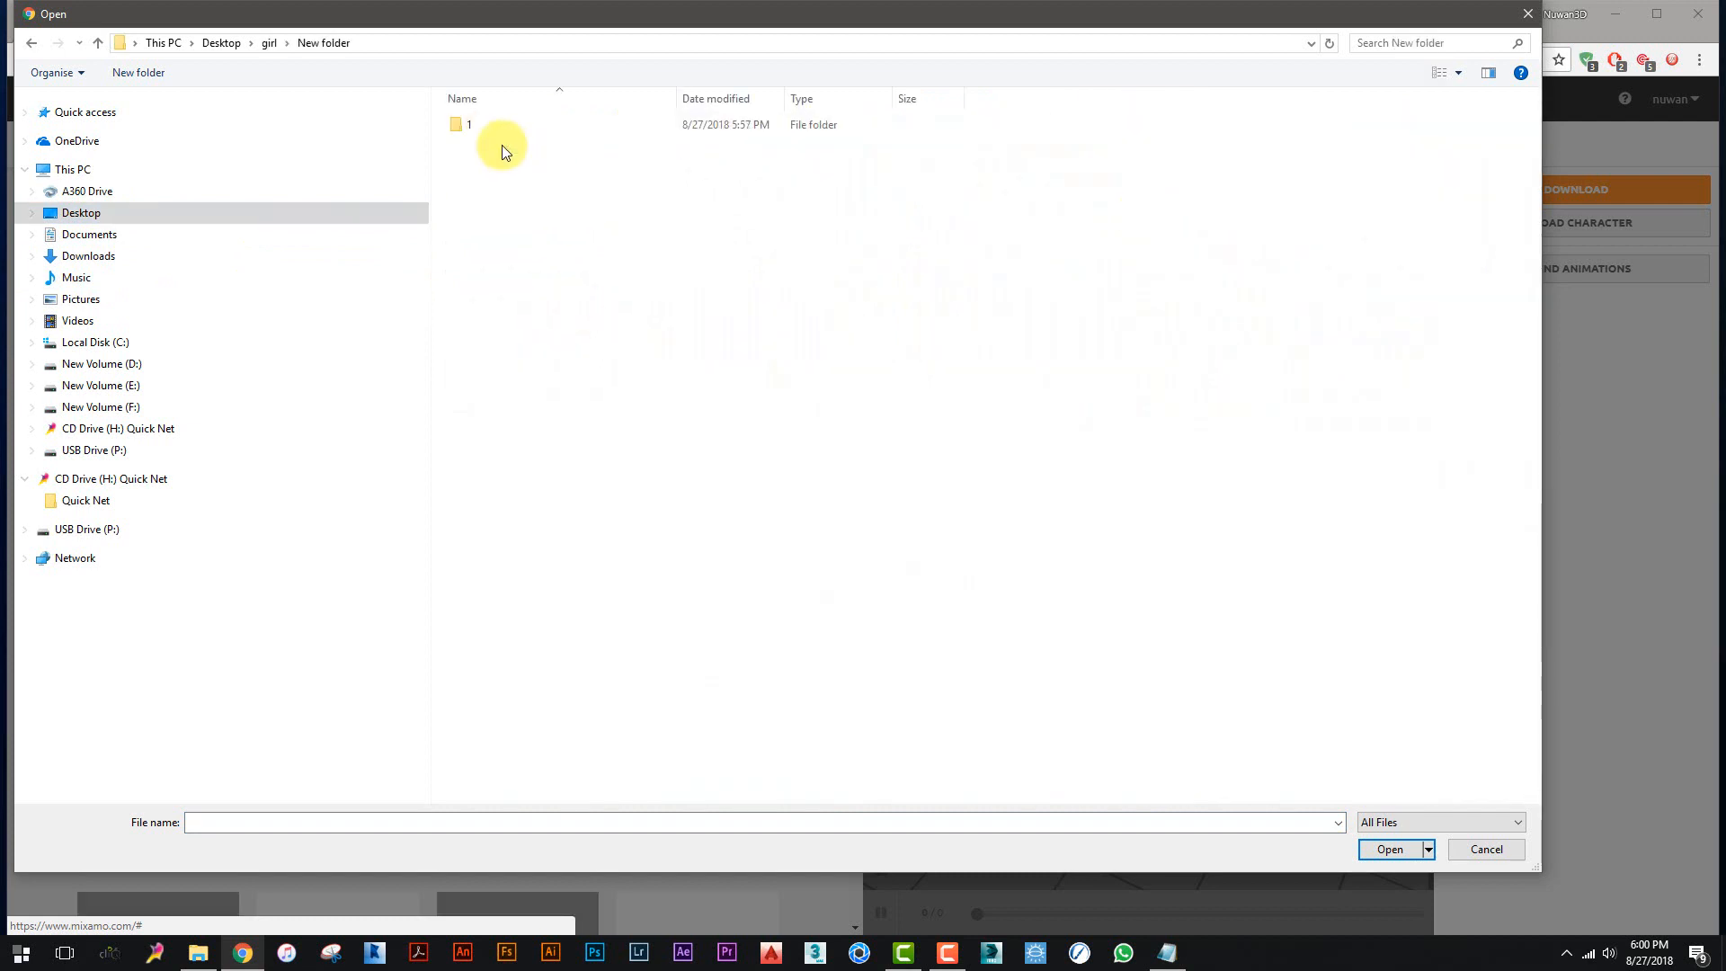
double_click(489, 128)
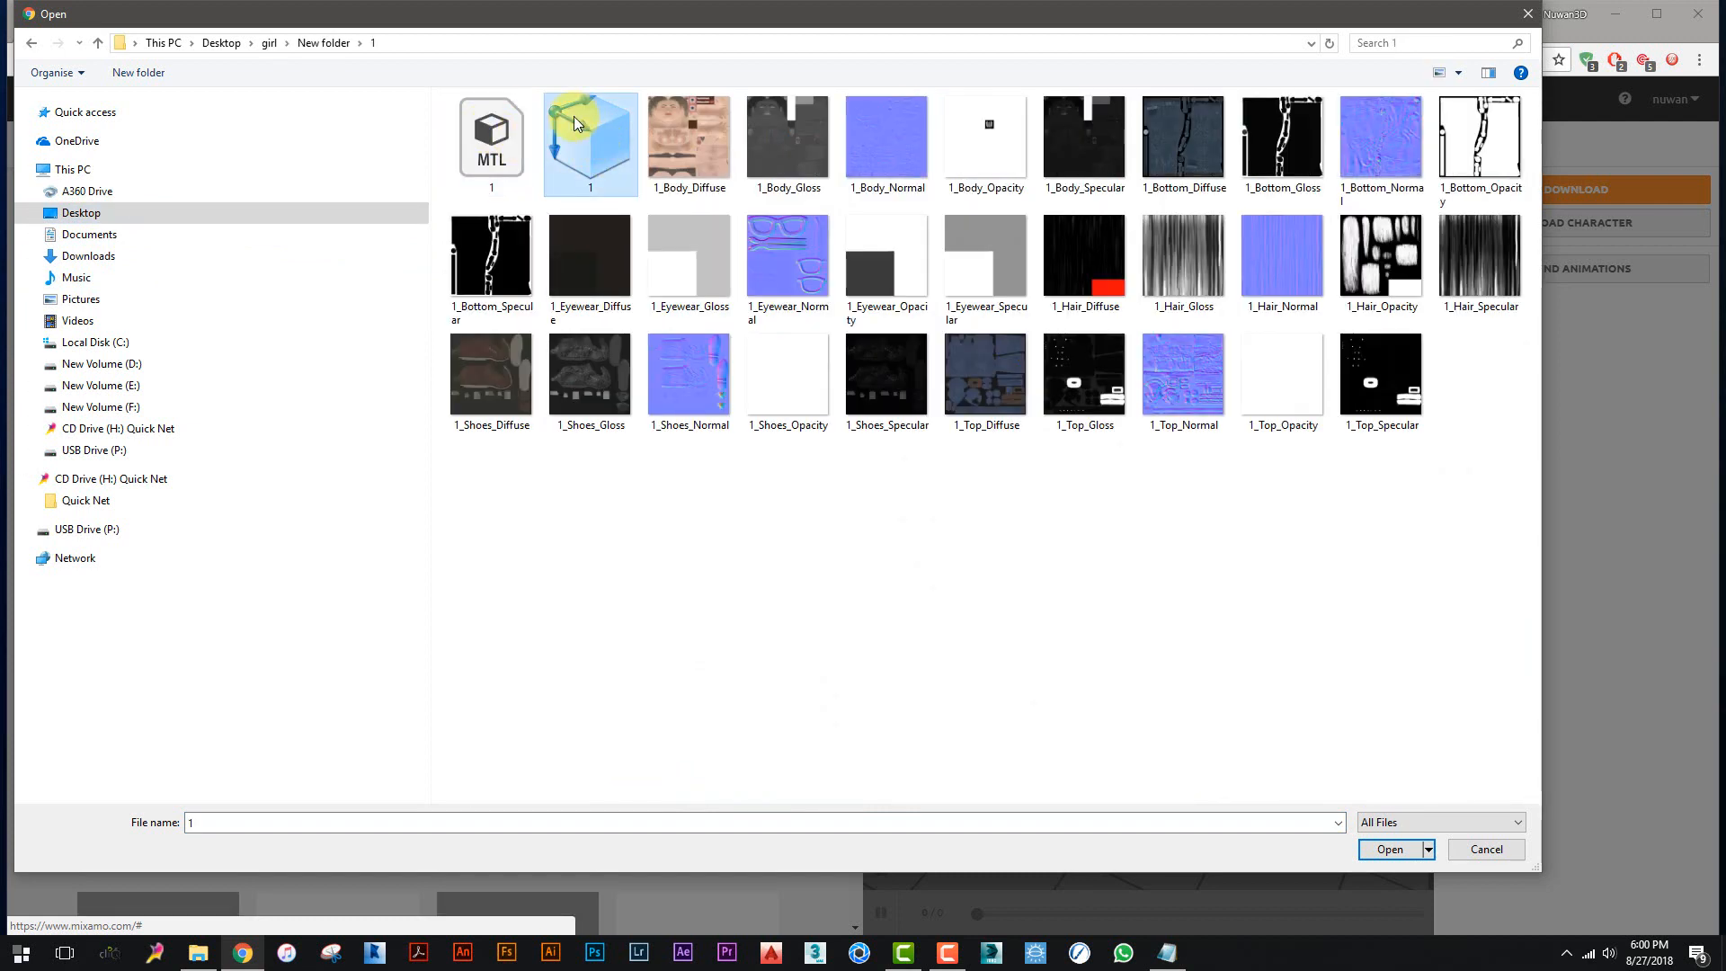
double_click(599, 144)
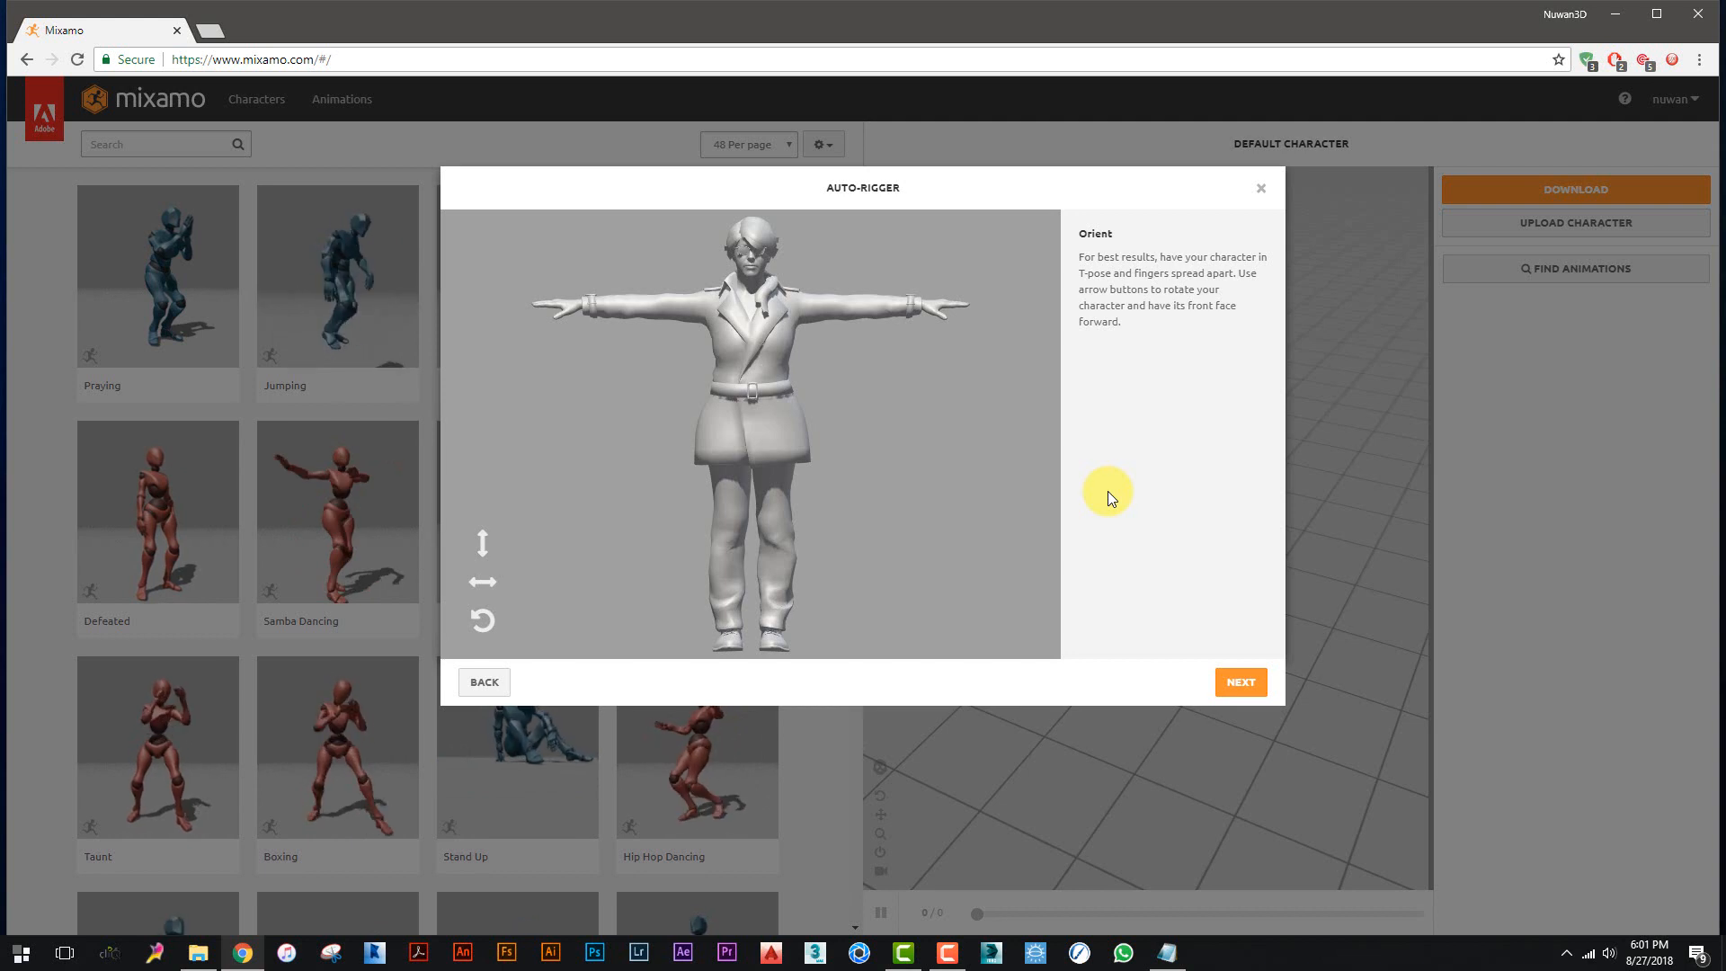
- Accept the character's front-facing orientation and place the chin, elbow, wrist, knee and groin markers with symmetry on
click(1241, 683)
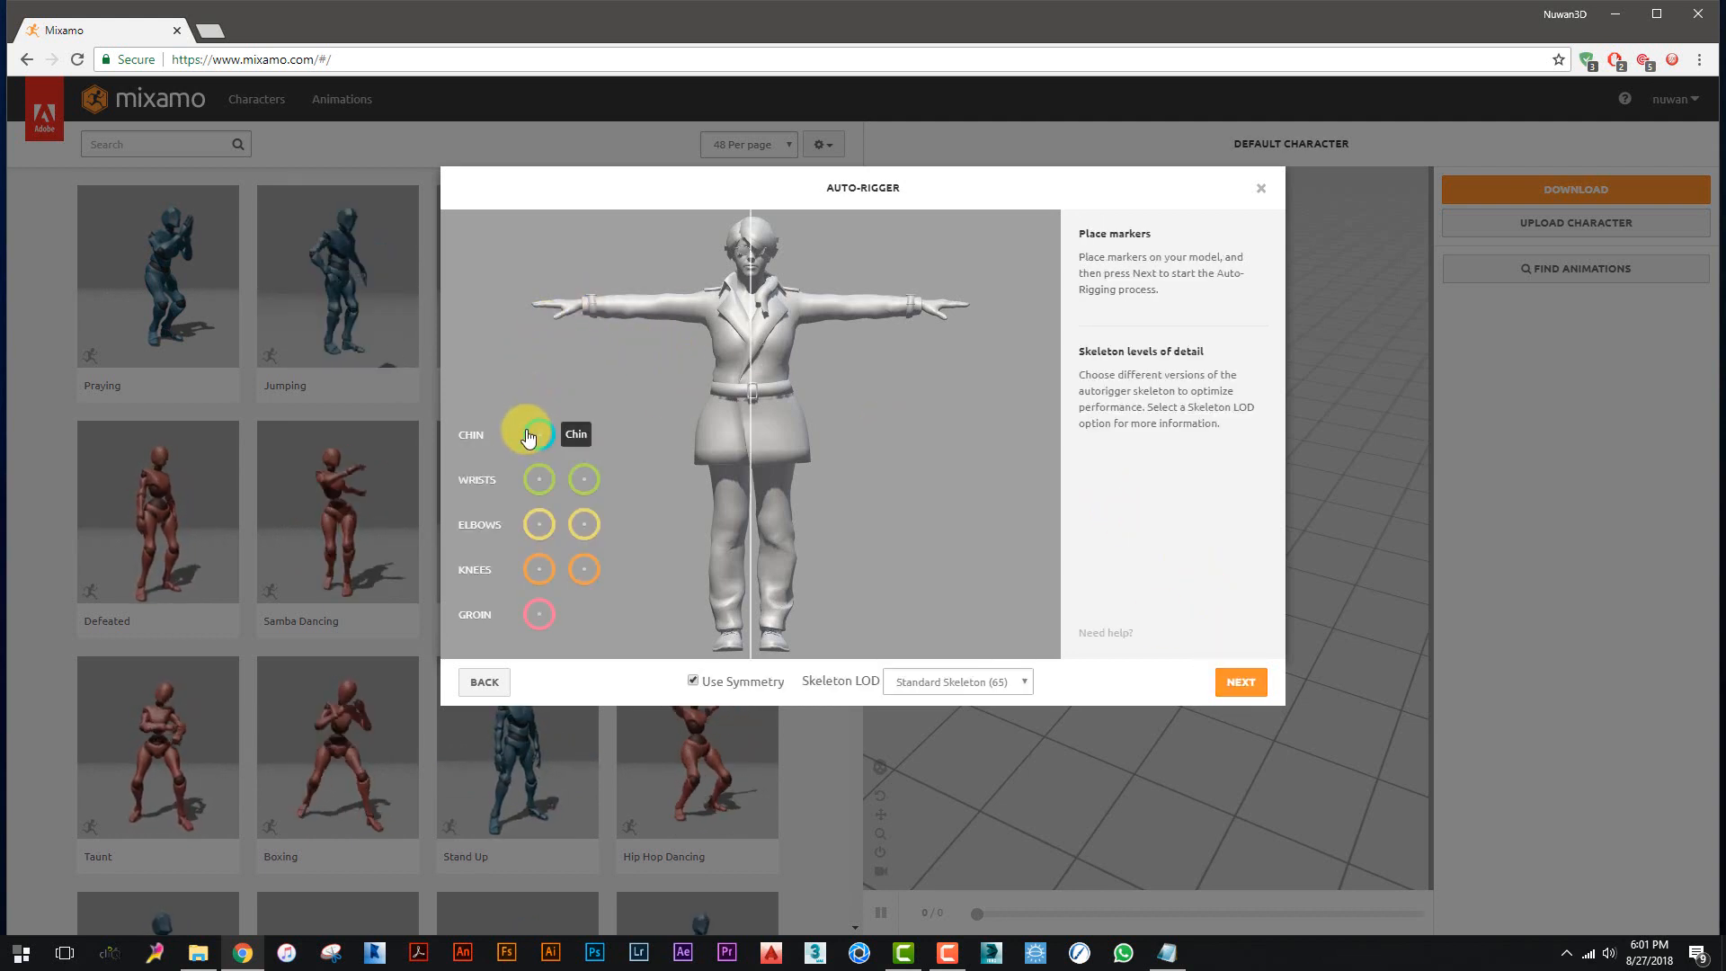
mouse_move(537, 438)
mouse_down()
mouse_move(576, 441)
mouse_move(712, 289)
mouse_move(752, 289)
mouse_up()
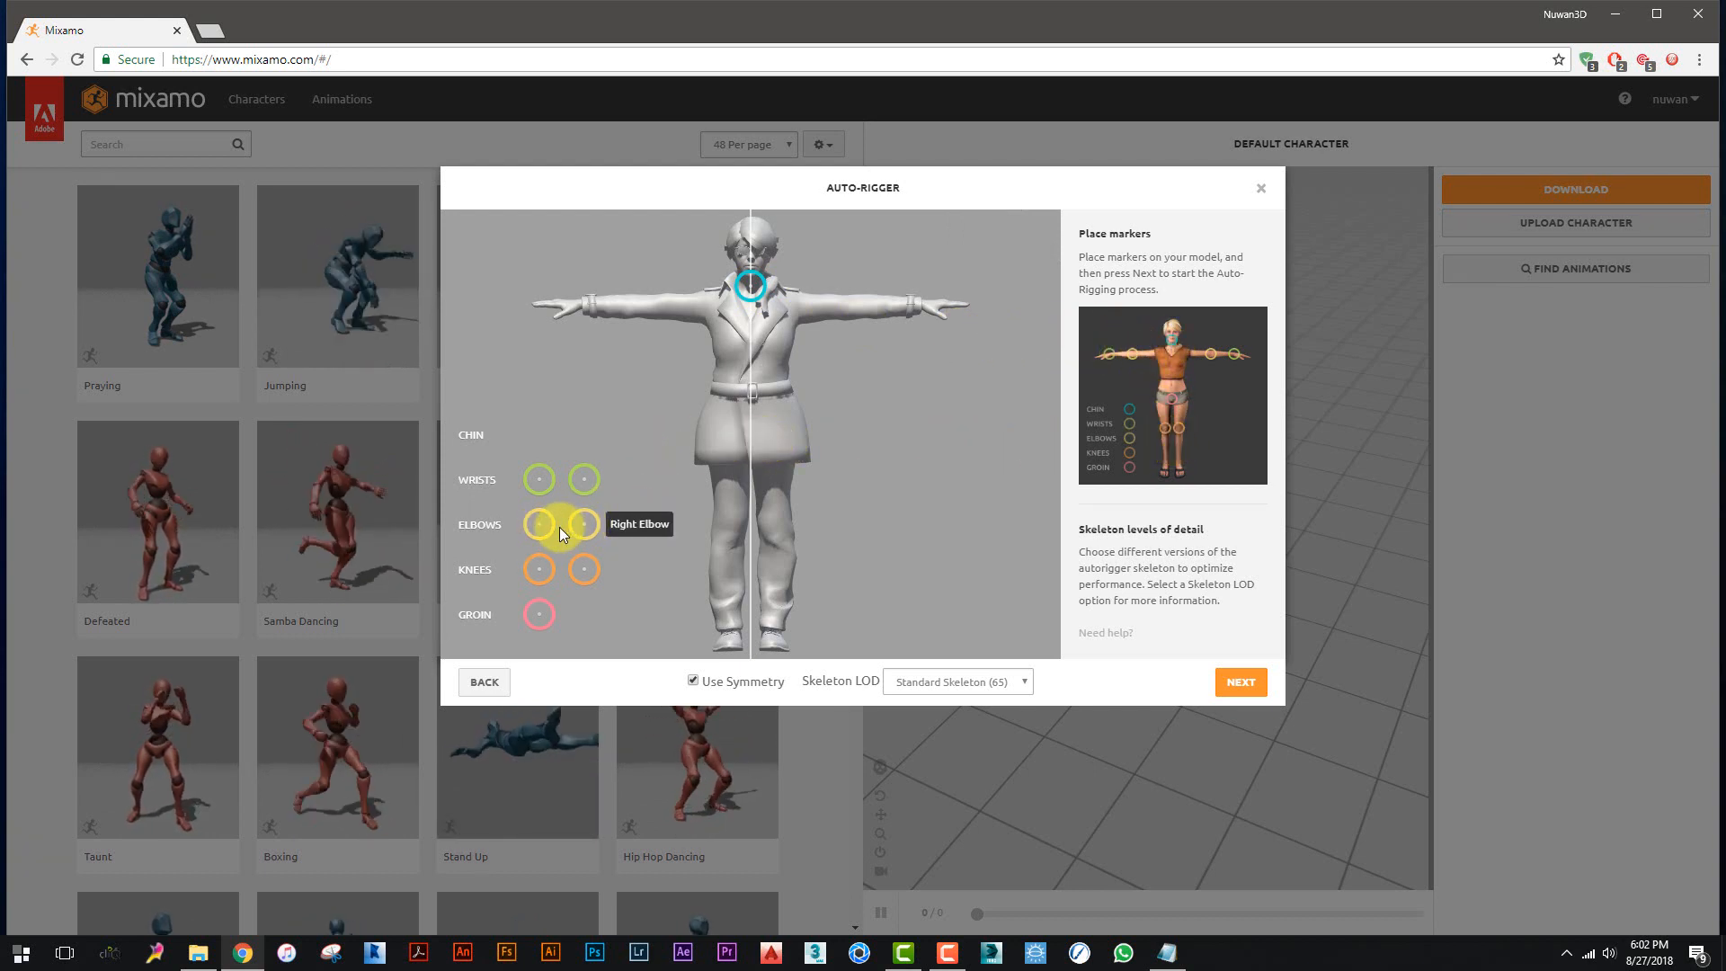
mouse_move(541, 530)
mouse_down()
mouse_move(707, 462)
mouse_move(644, 306)
mouse_move(659, 312)
mouse_up()
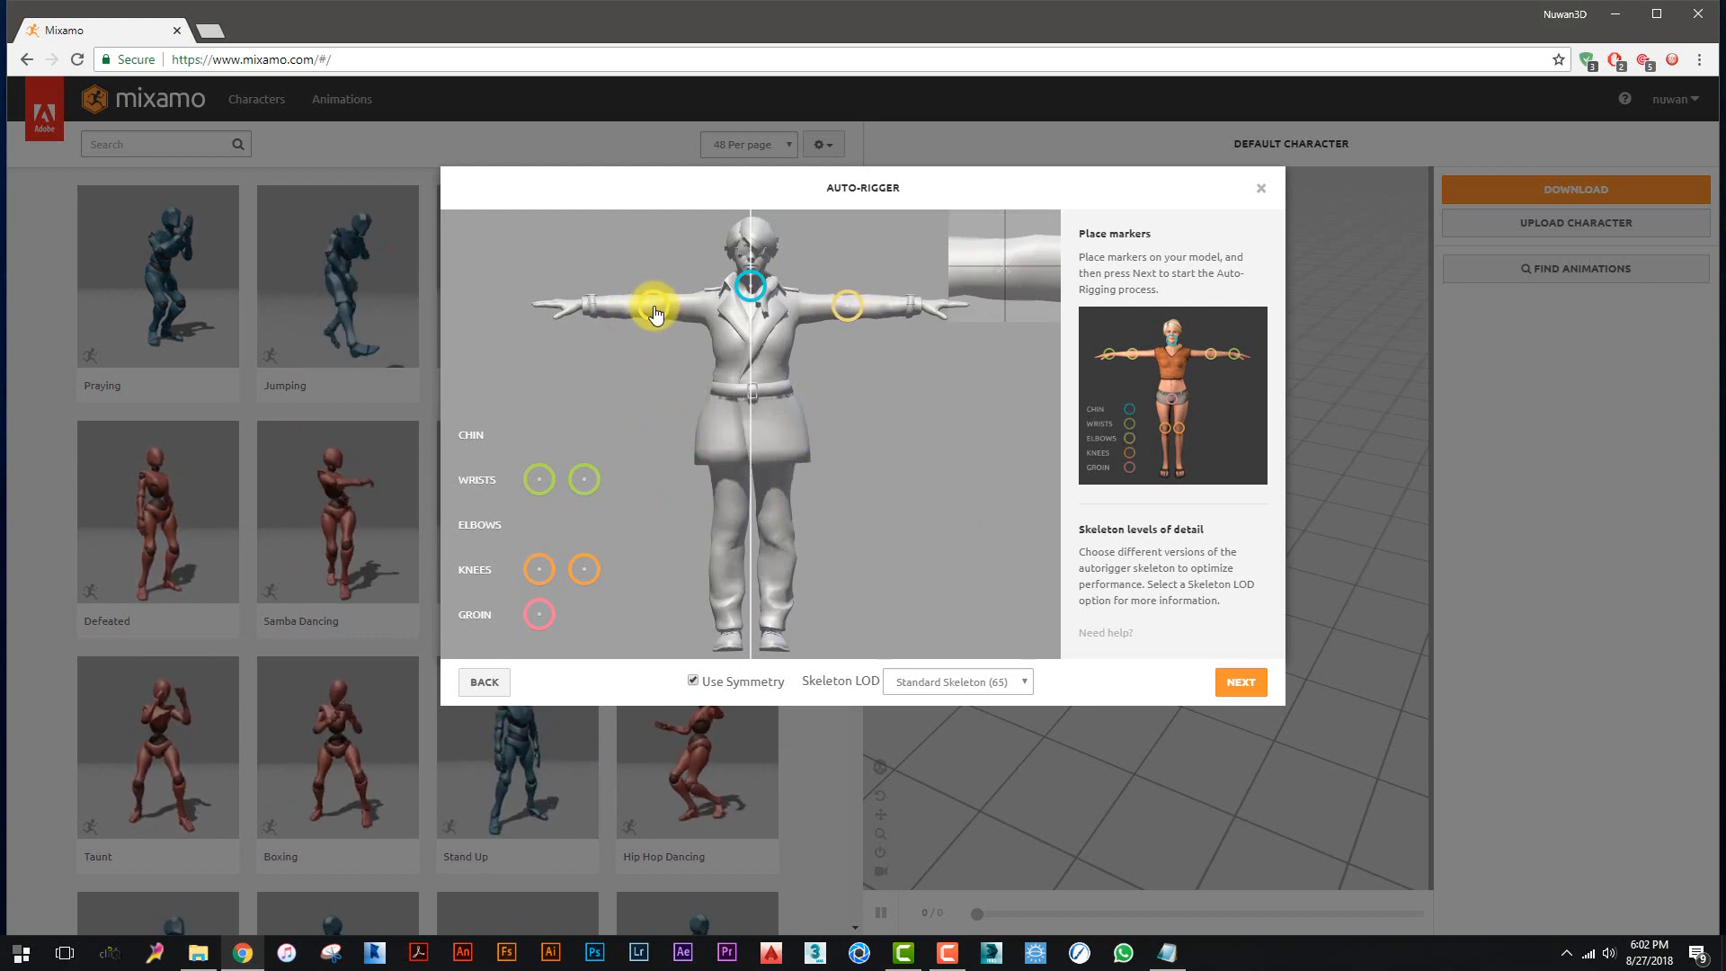
drag(656, 314, 656, 314)
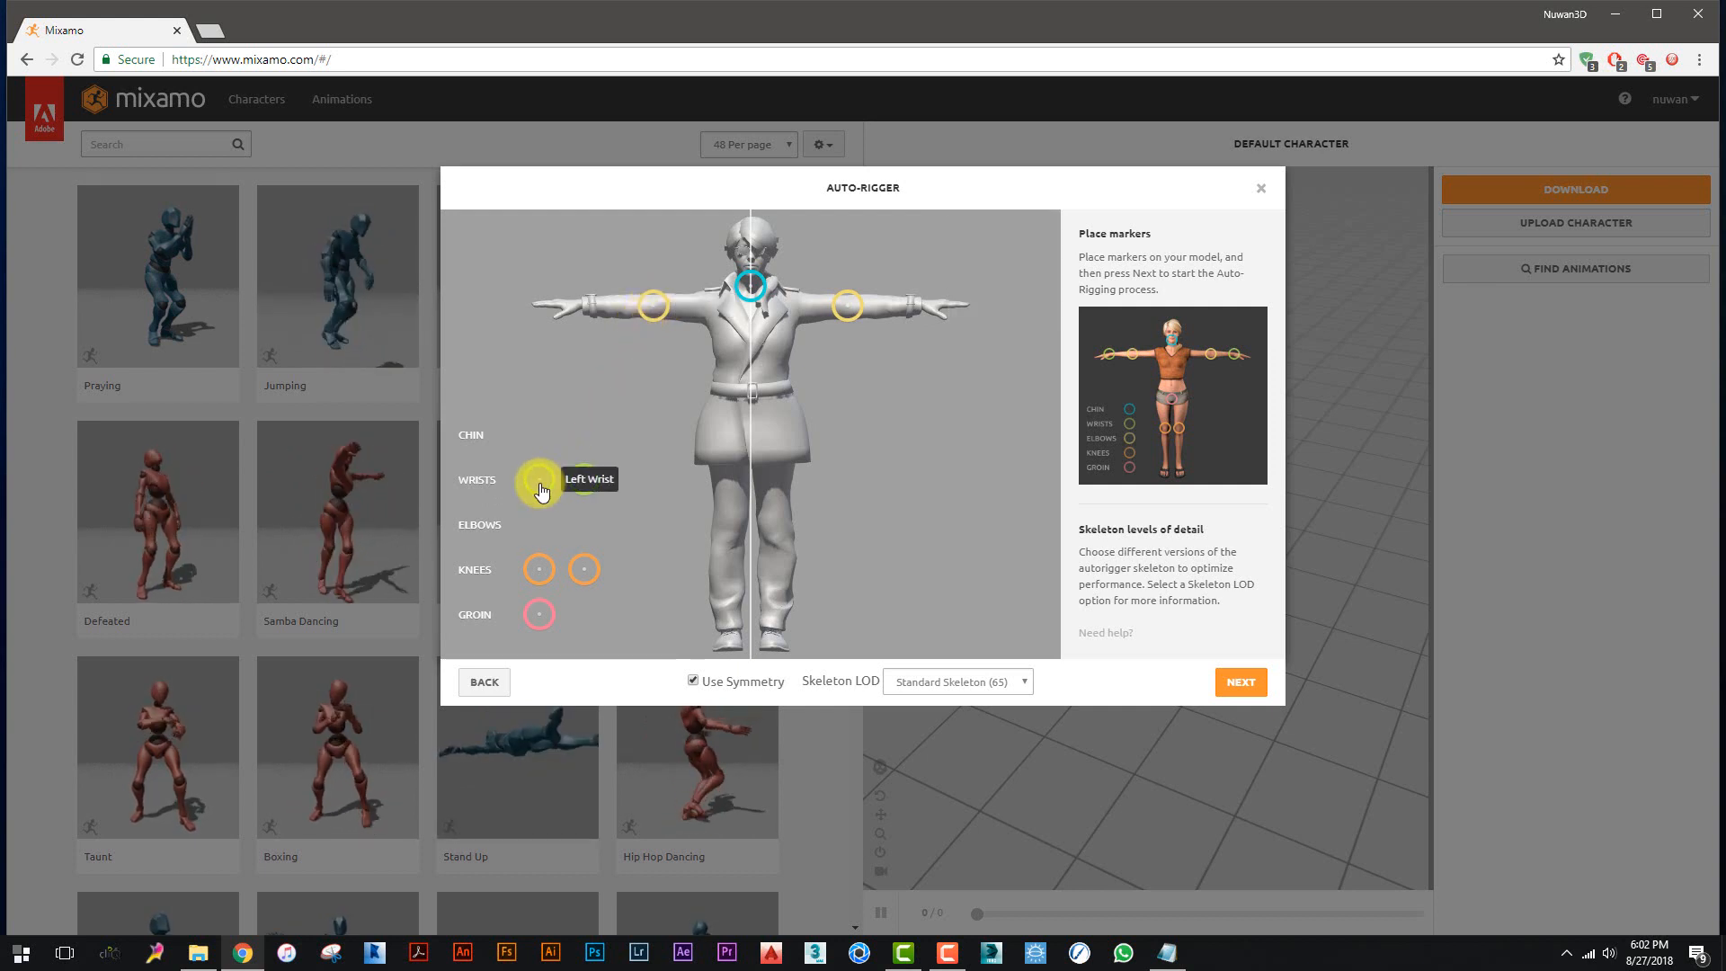
drag(539, 486, 584, 314)
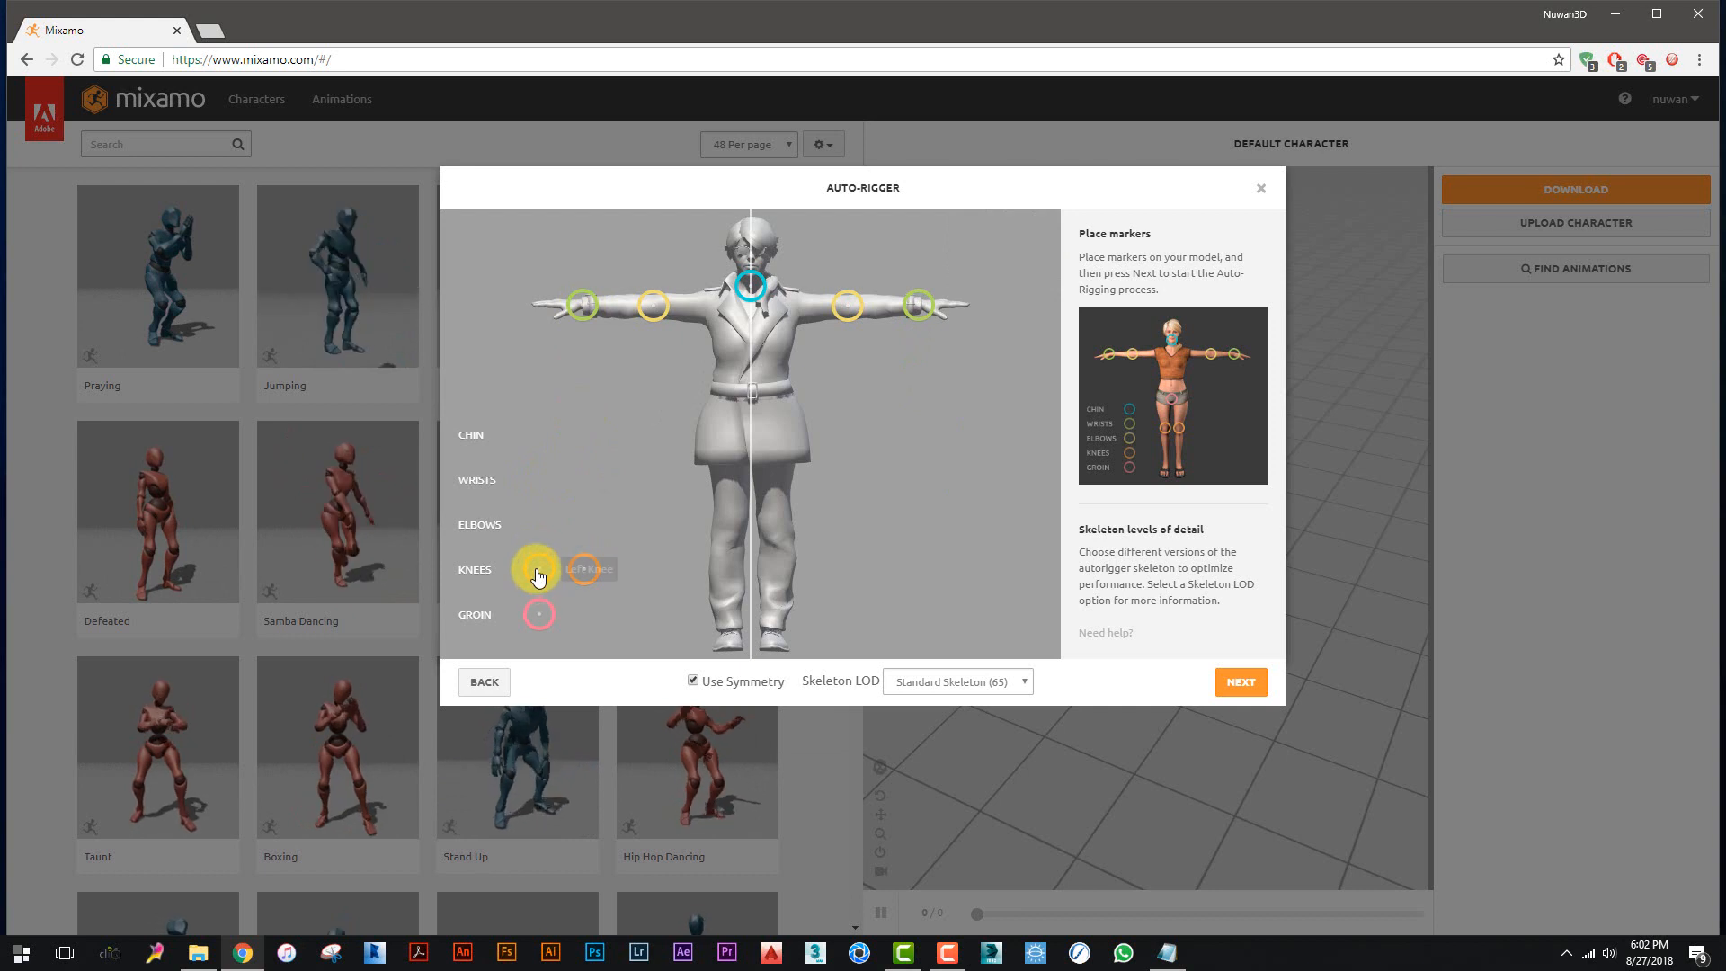
mouse_move(538, 576)
mouse_down()
mouse_move(647, 525)
mouse_move(729, 544)
mouse_up()
mouse_move(539, 618)
mouse_down()
mouse_move(758, 469)
mouse_move(751, 429)
mouse_up()
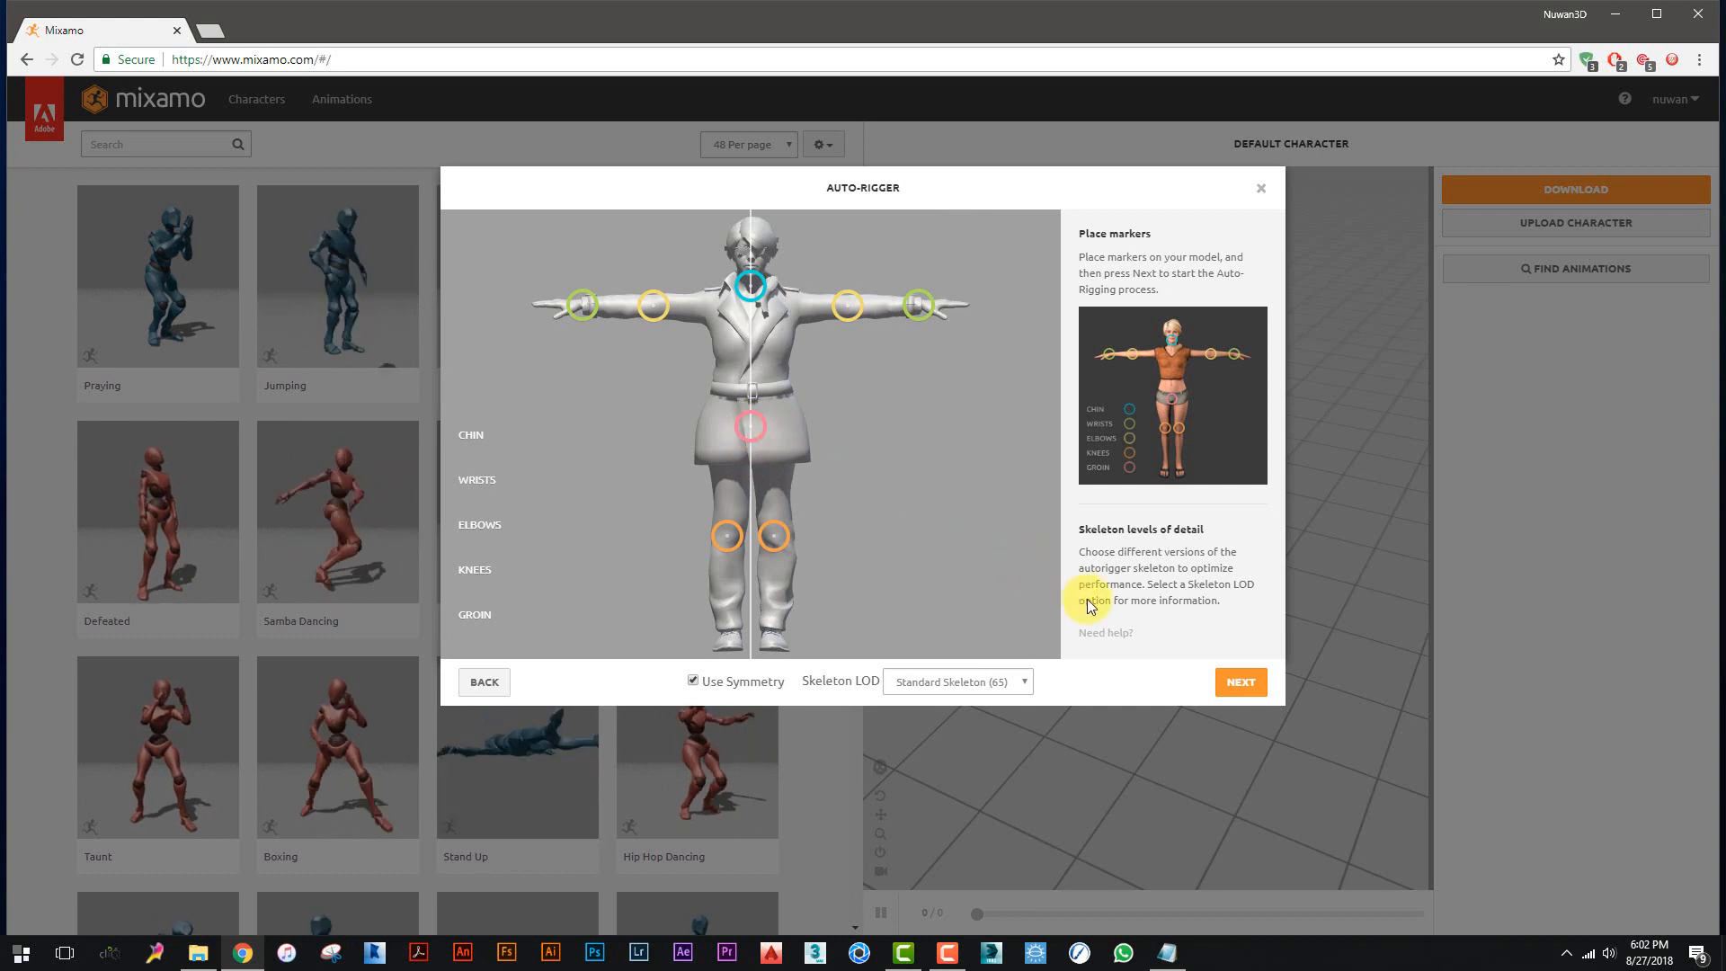
- Auto-rig the character with the Standard Skeleton (65) and accept the rigged result
click(1238, 685)
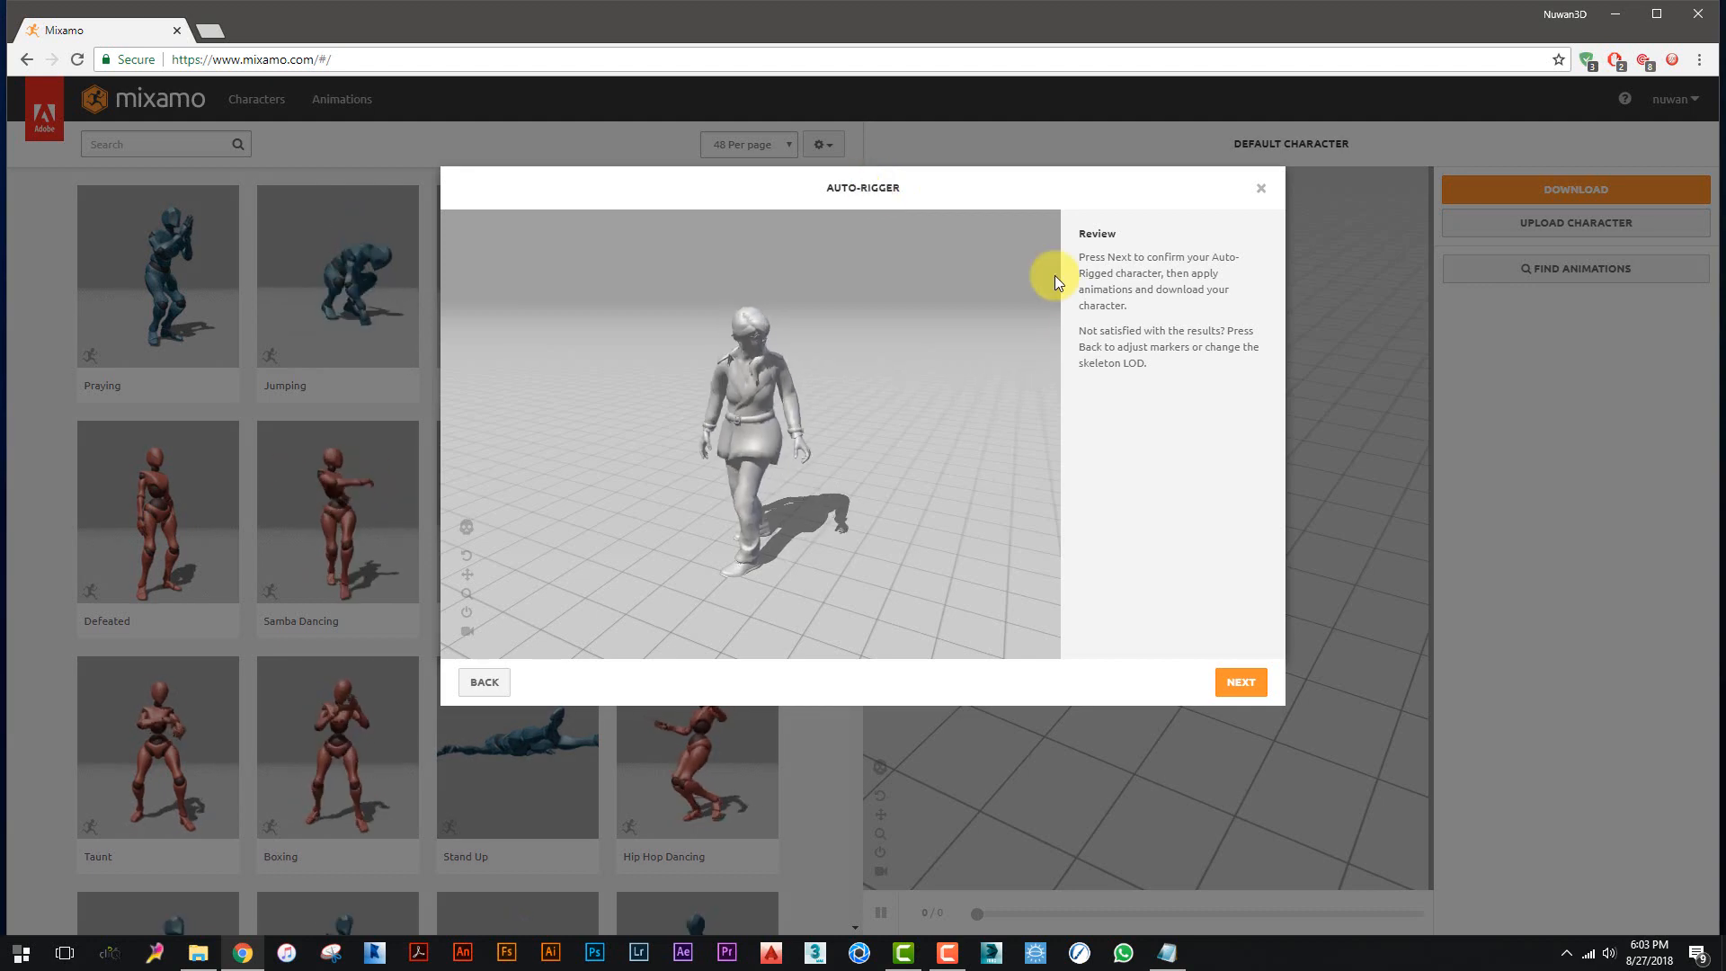
click(1224, 680)
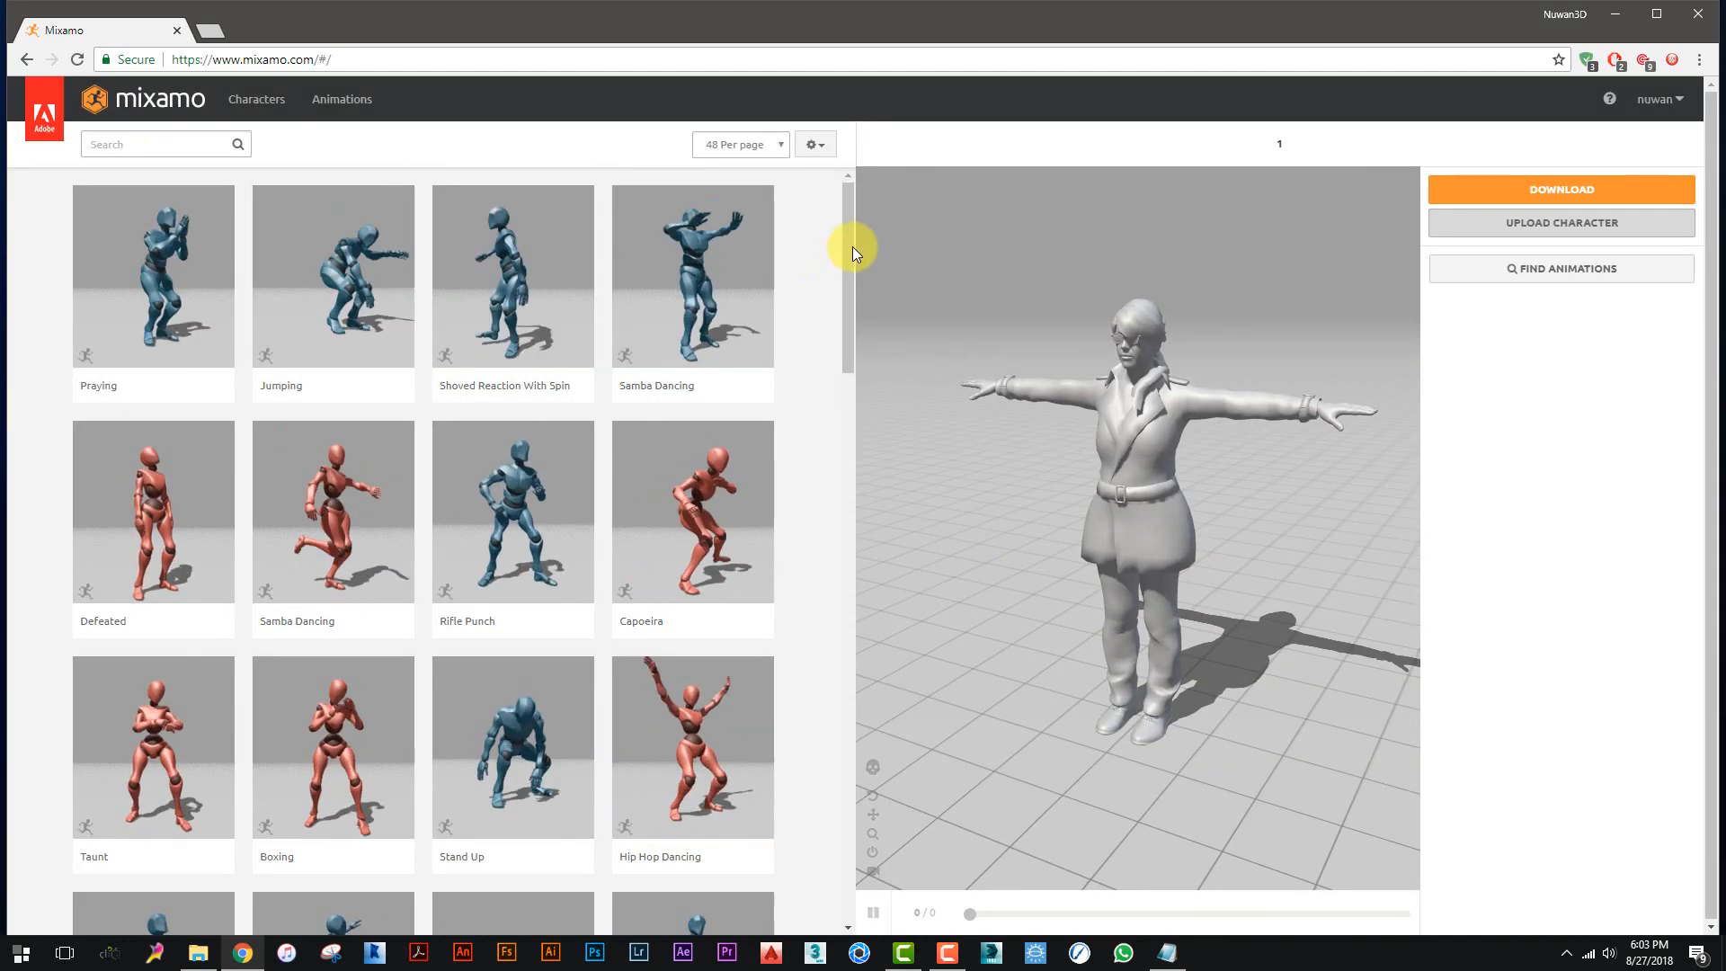
- Find the Walking animation in the animation library and apply it to the rigged character
drag(850, 262, 888, 735)
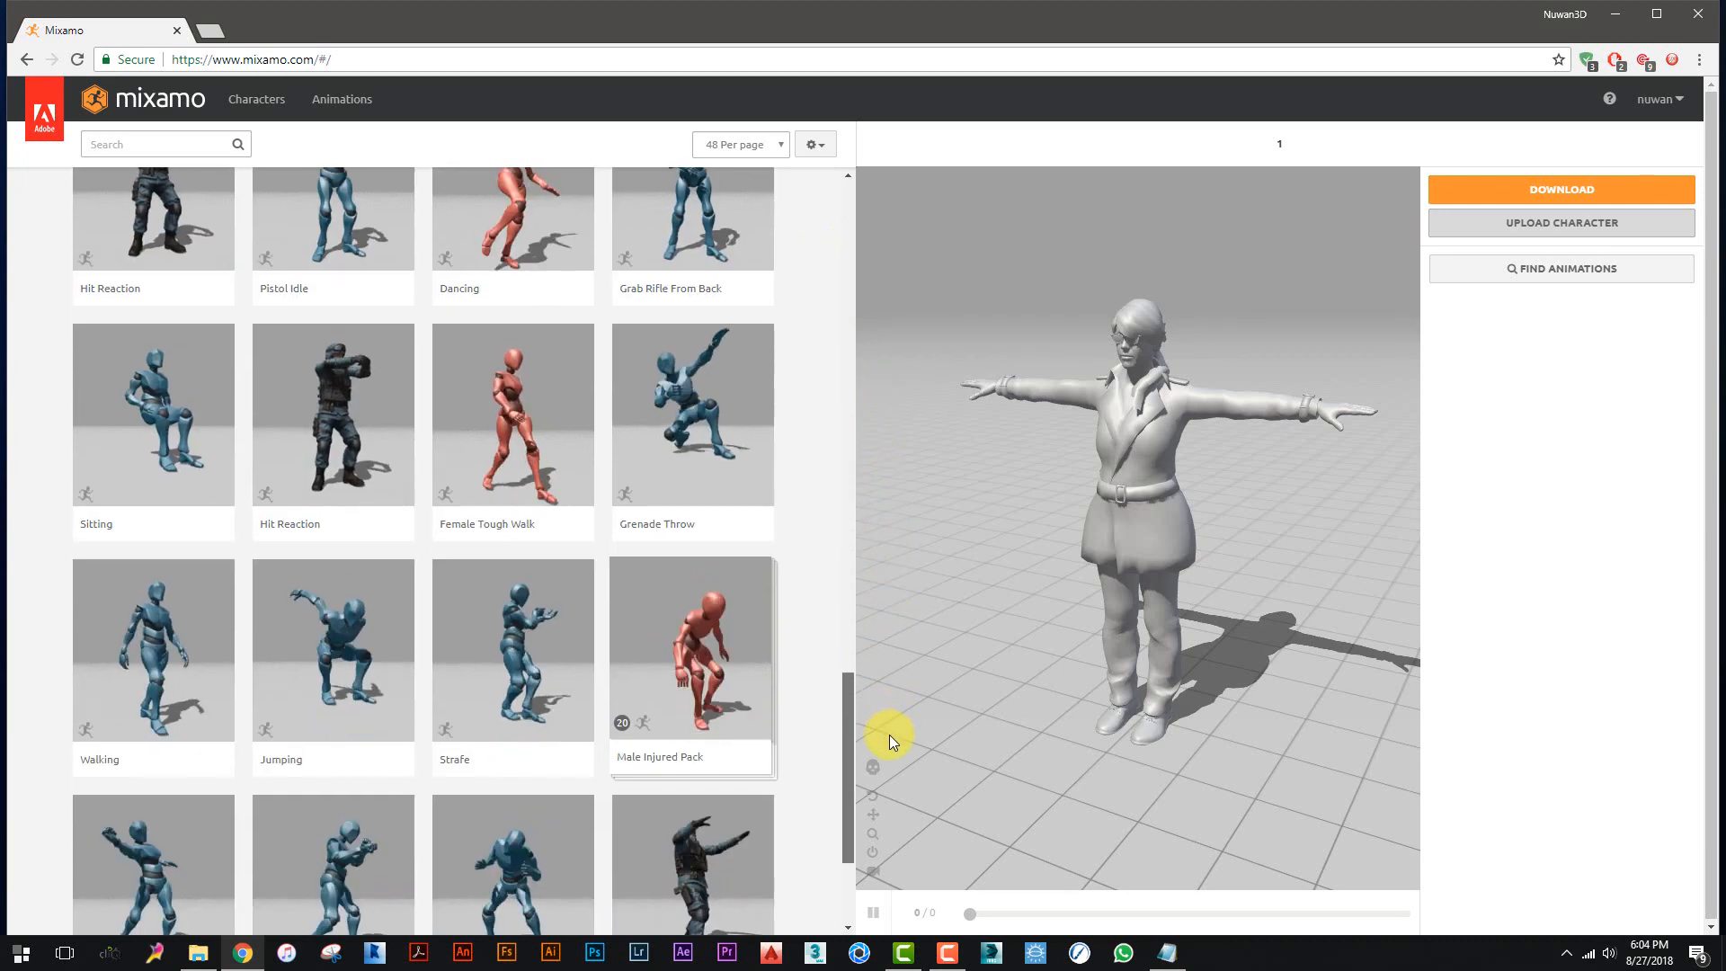
click(139, 666)
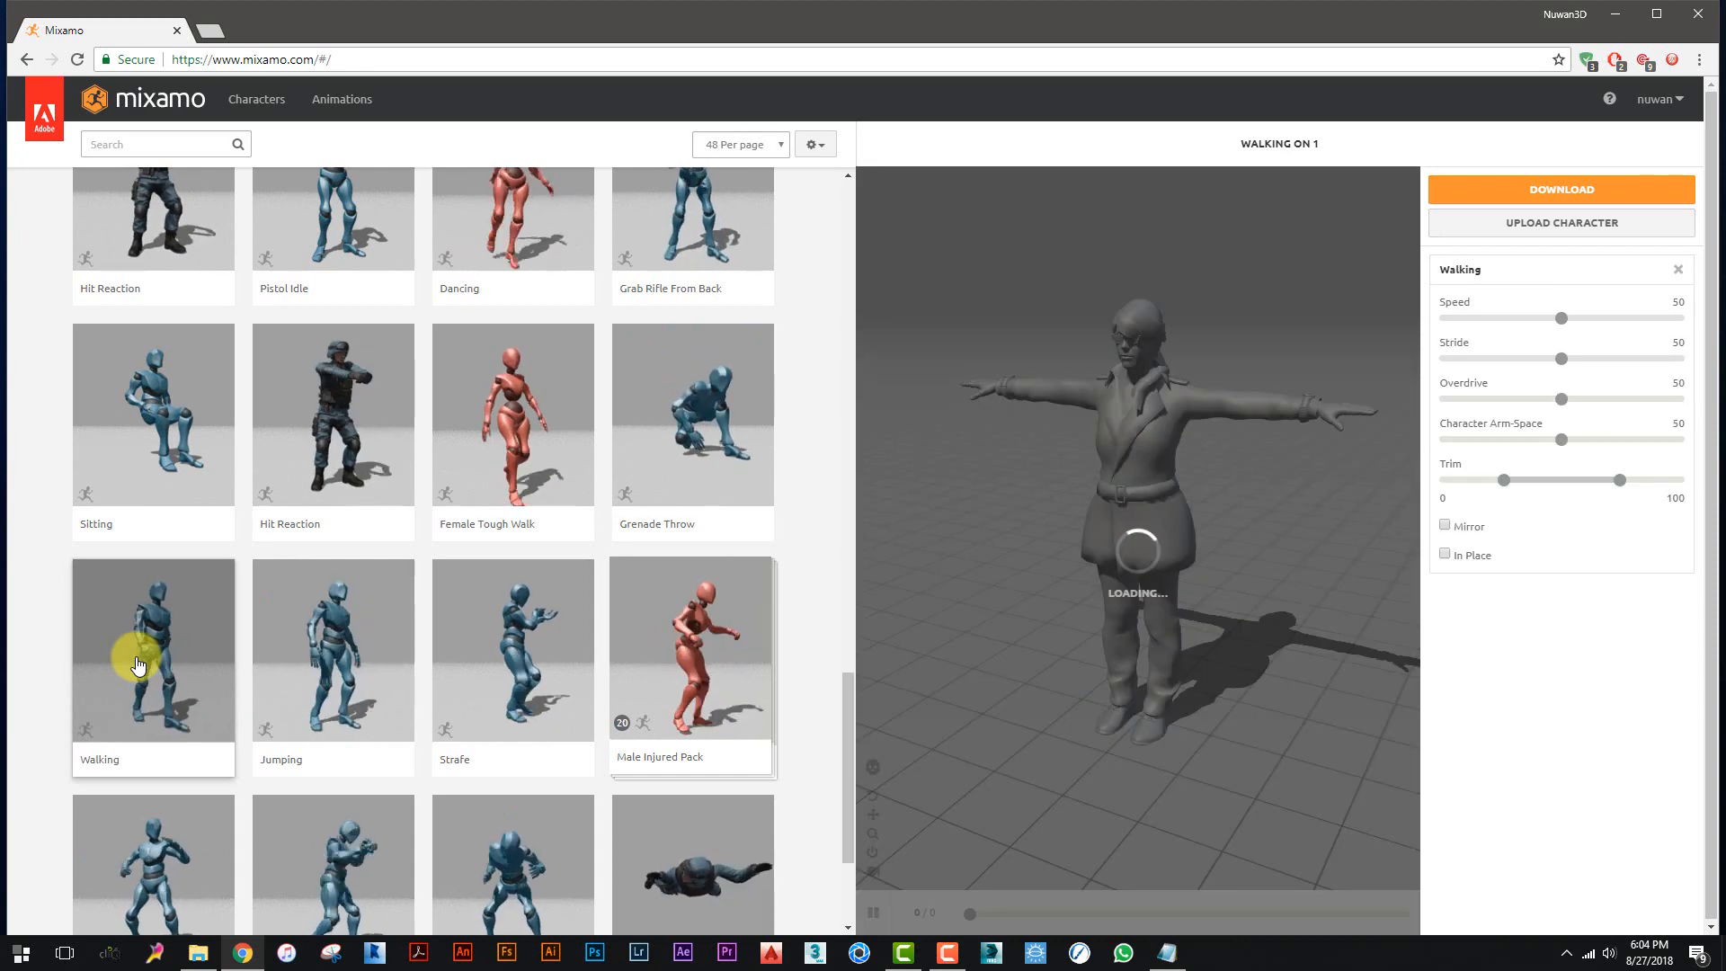